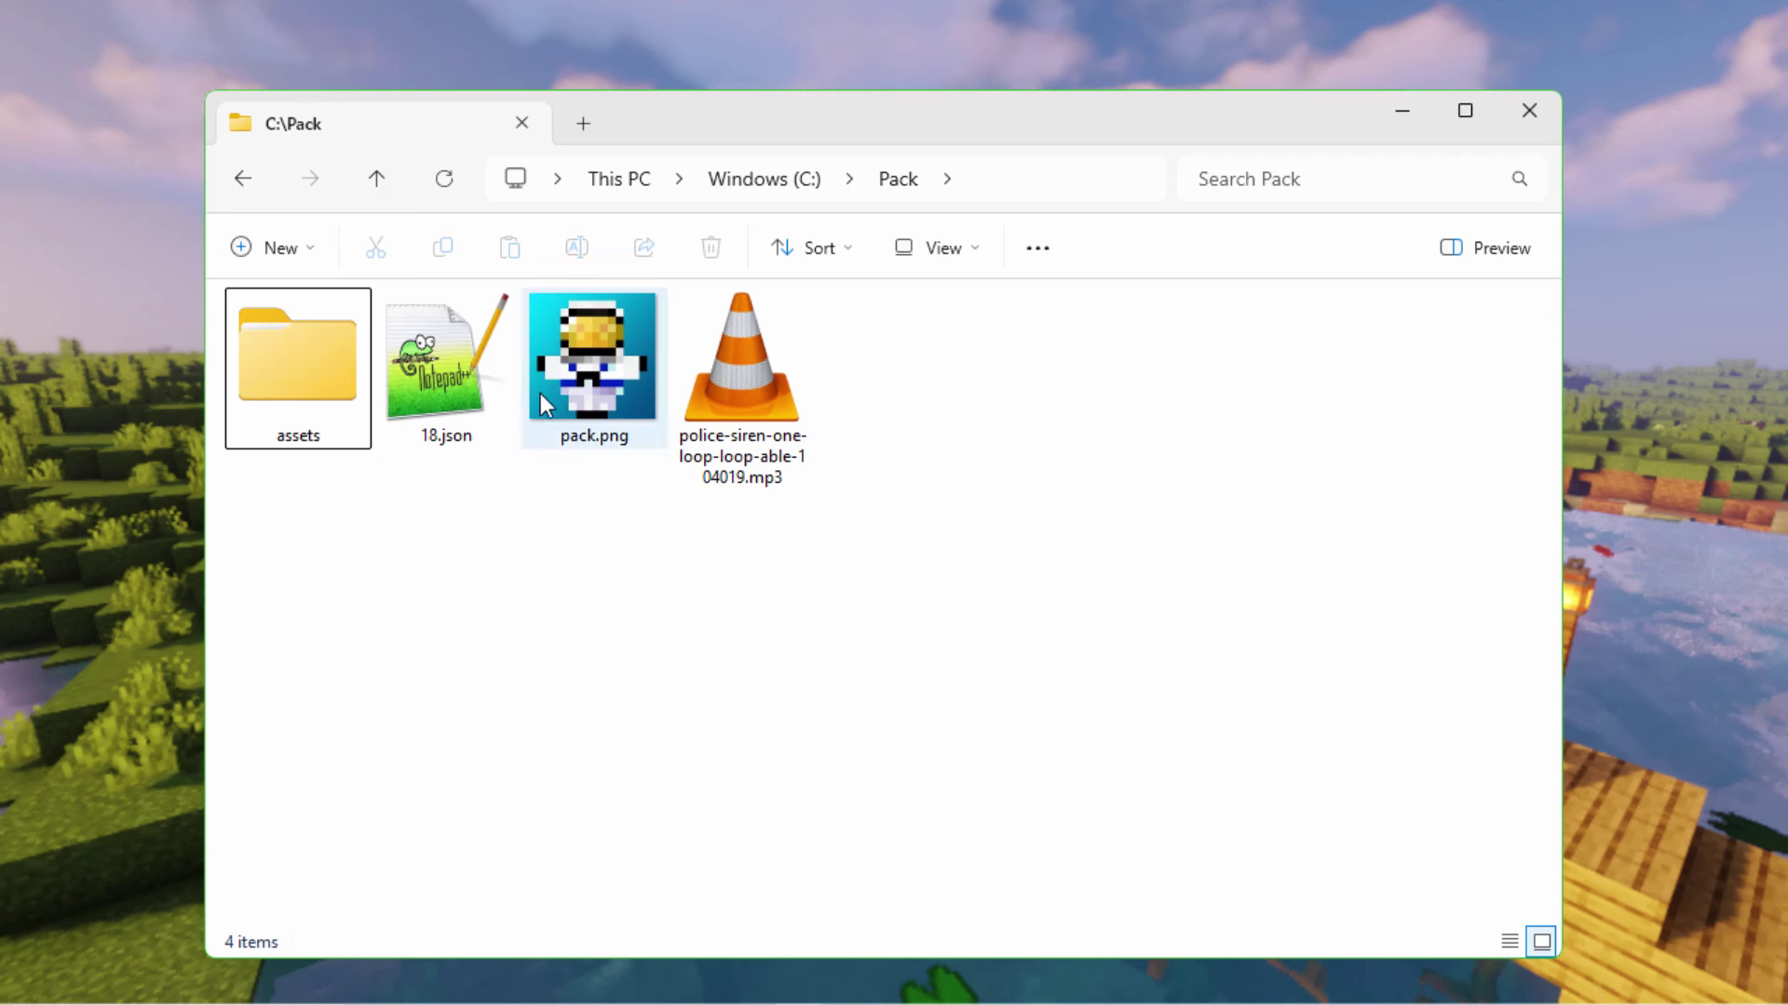
Examine the Pack folder's files and its assets\minecraft\sounds\event structure, and return to the Pack folder
mouse_move(595, 303)
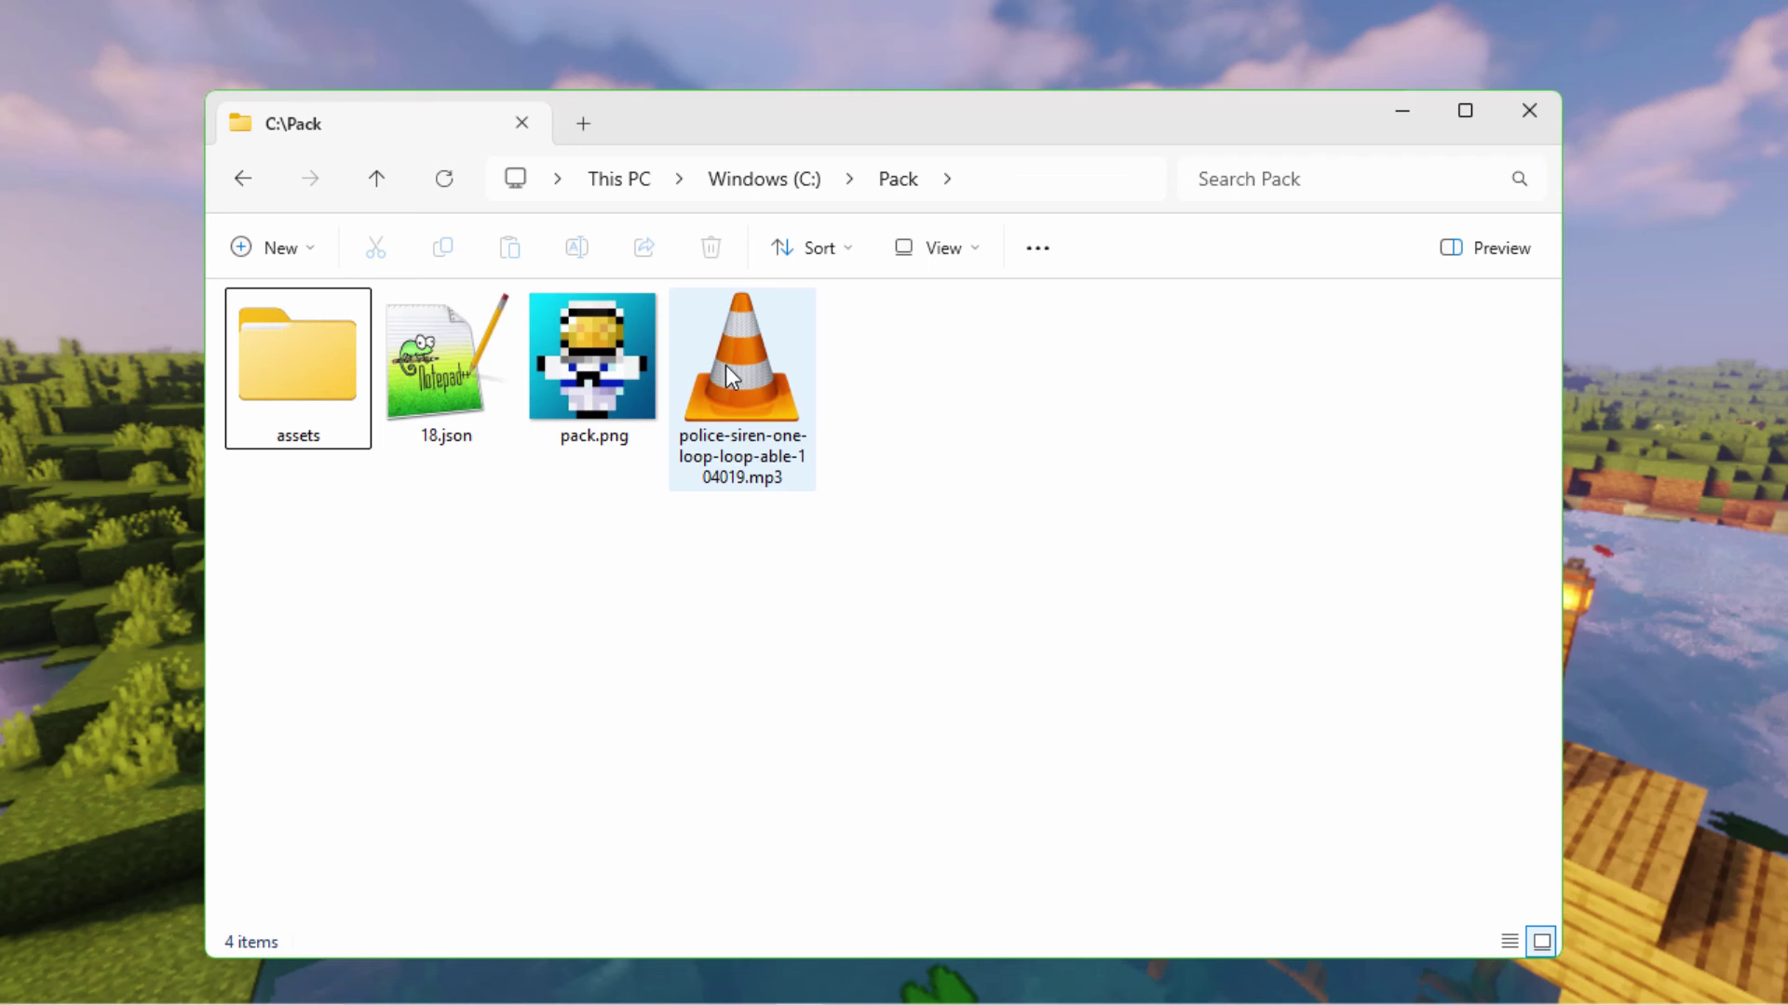
mouse_move(741, 421)
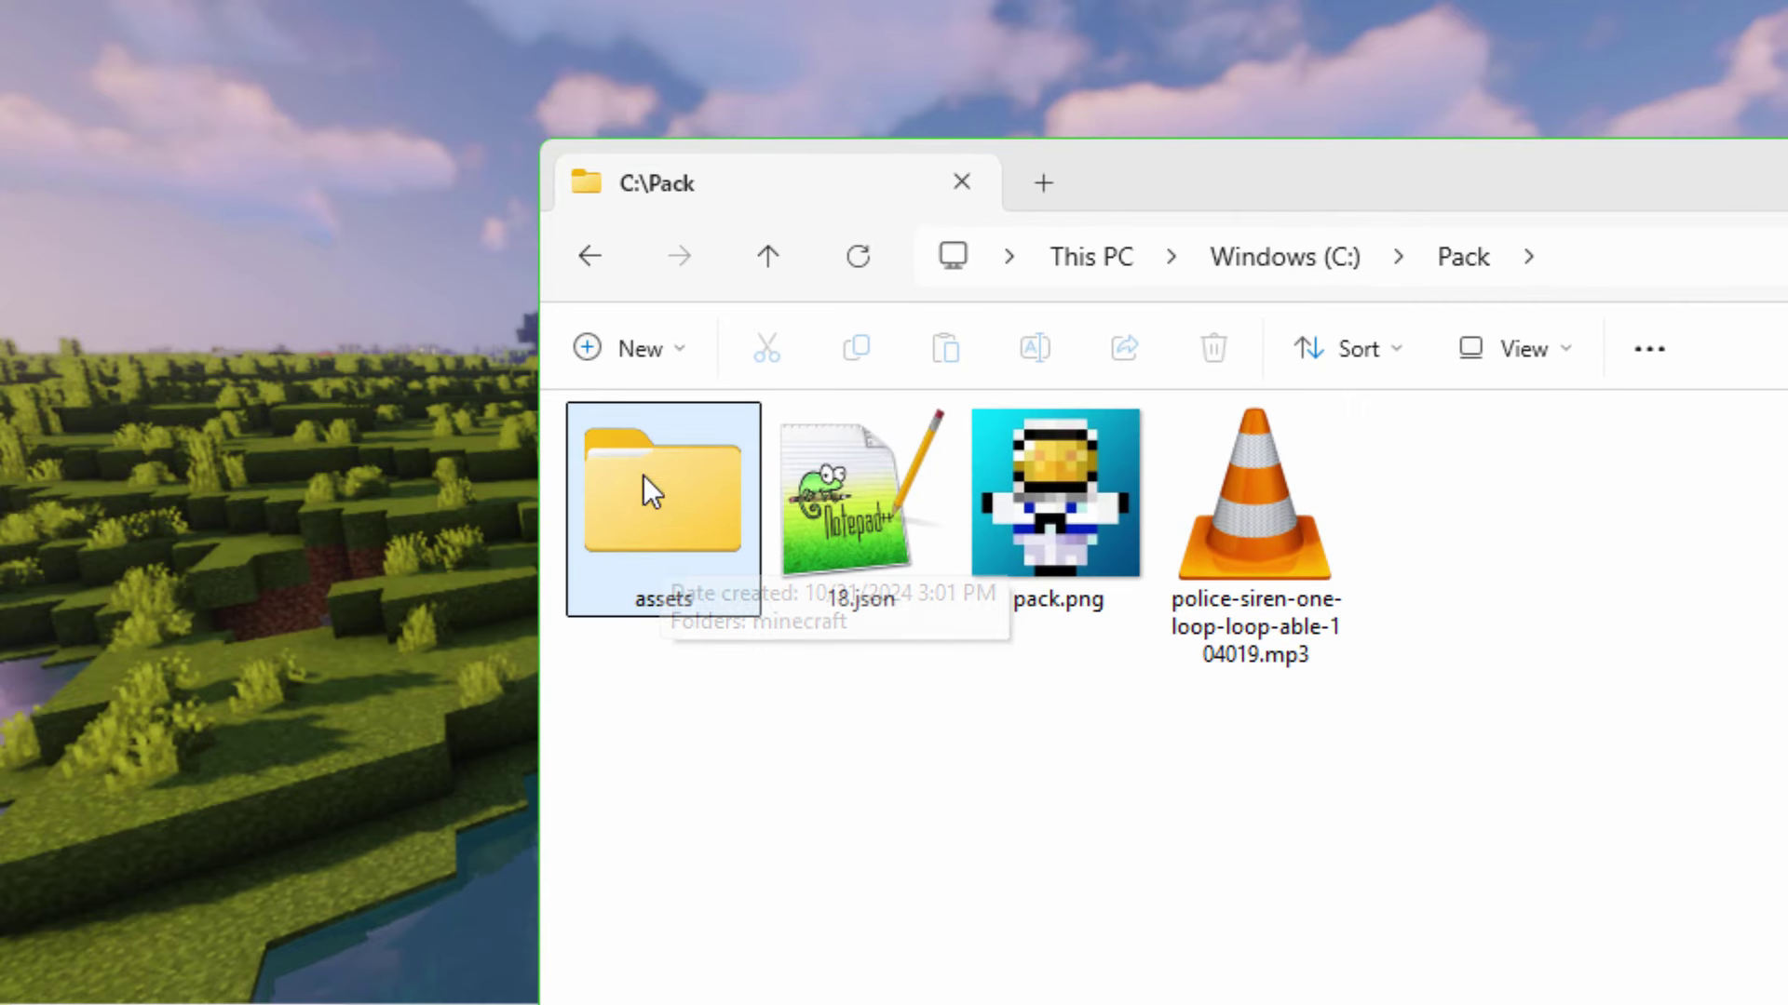
double_click(681, 527)
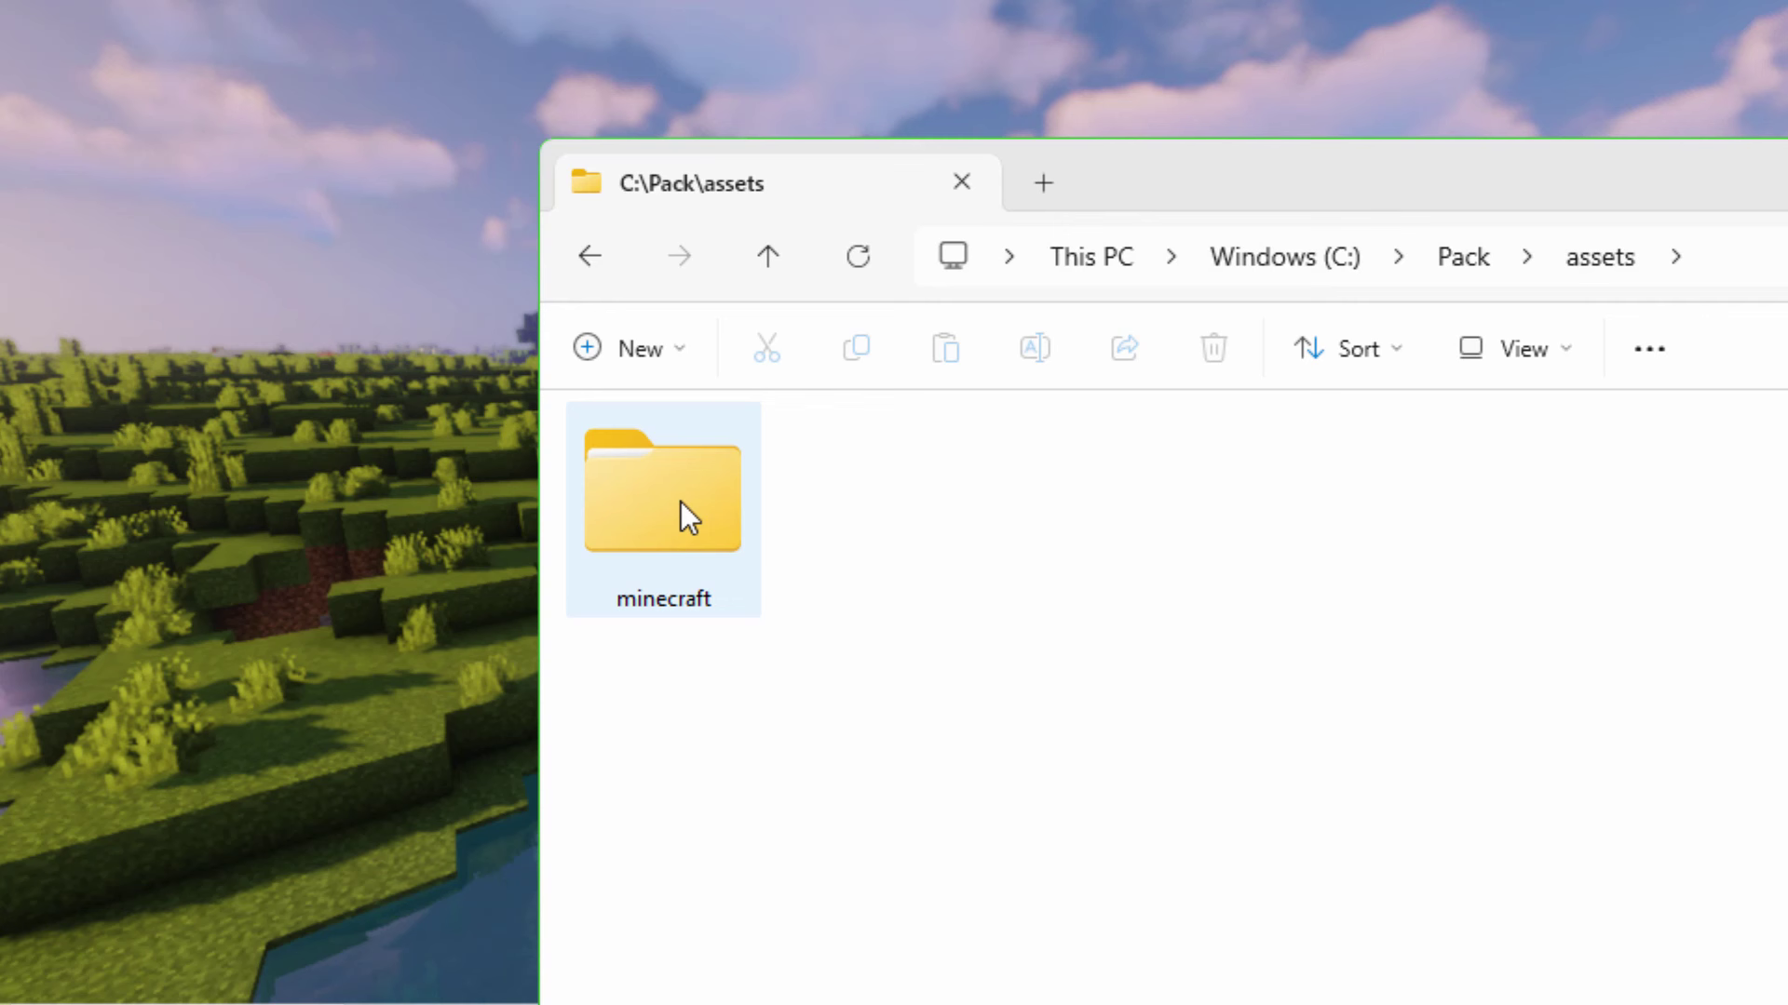
double_click(657, 519)
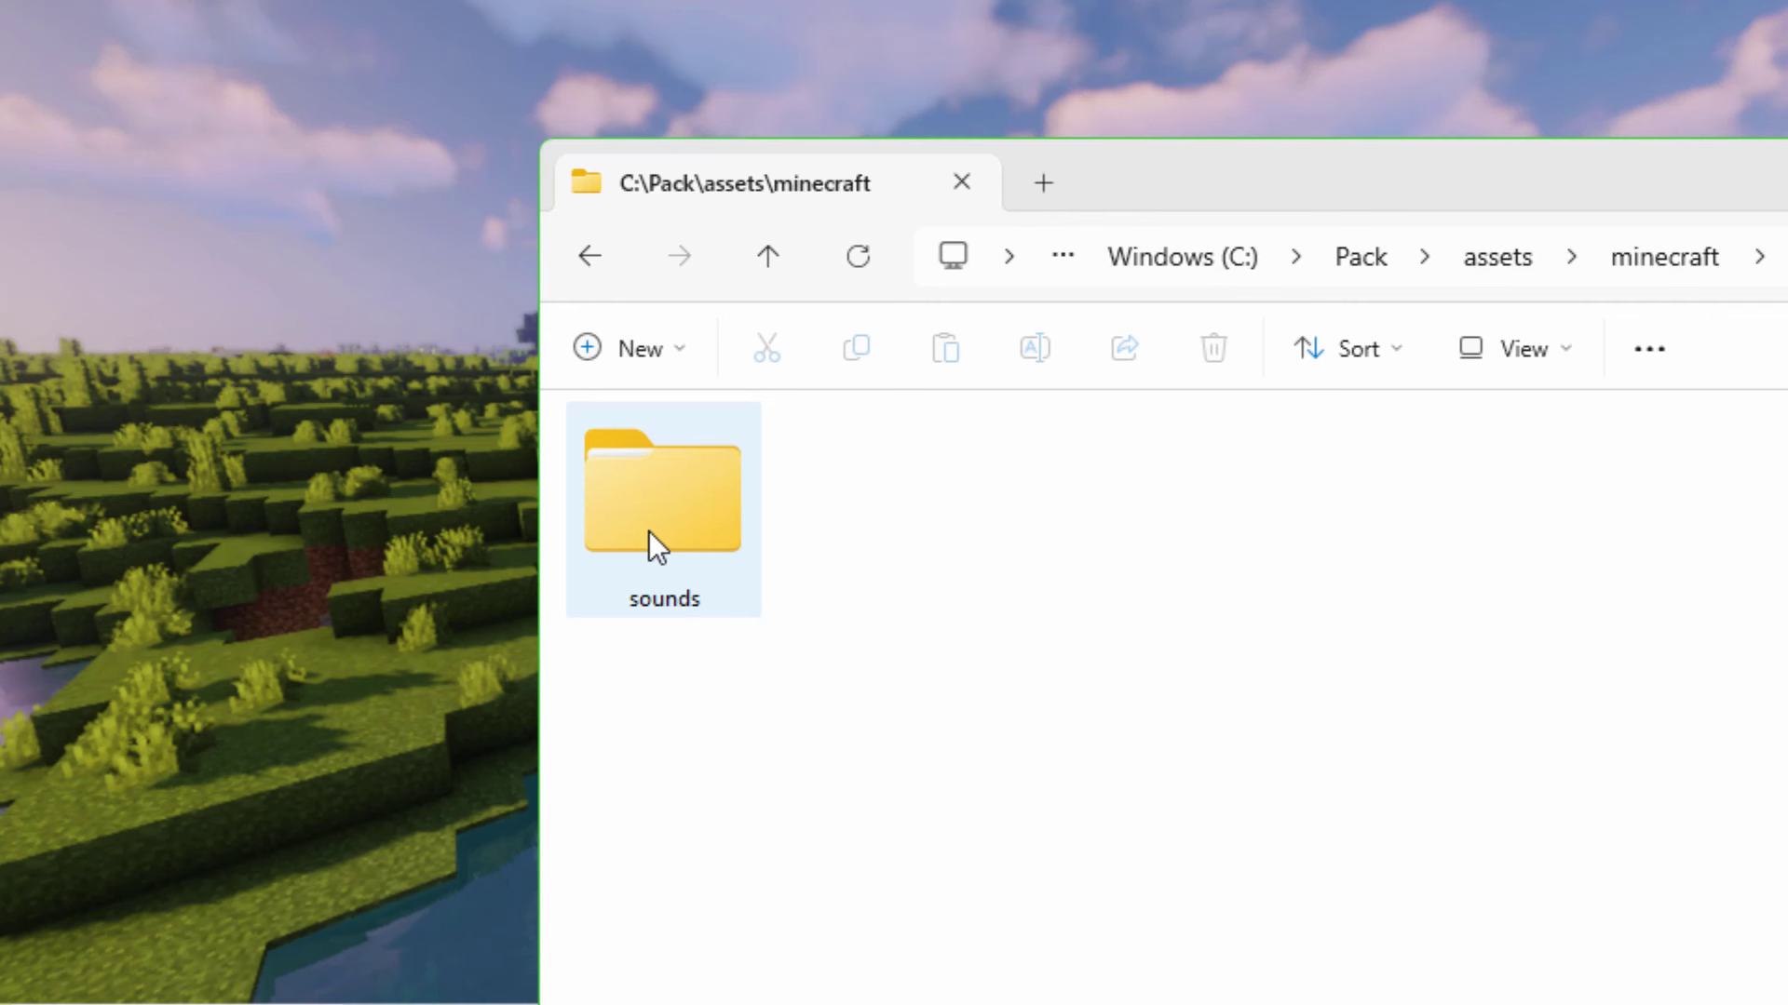
double_click(650, 531)
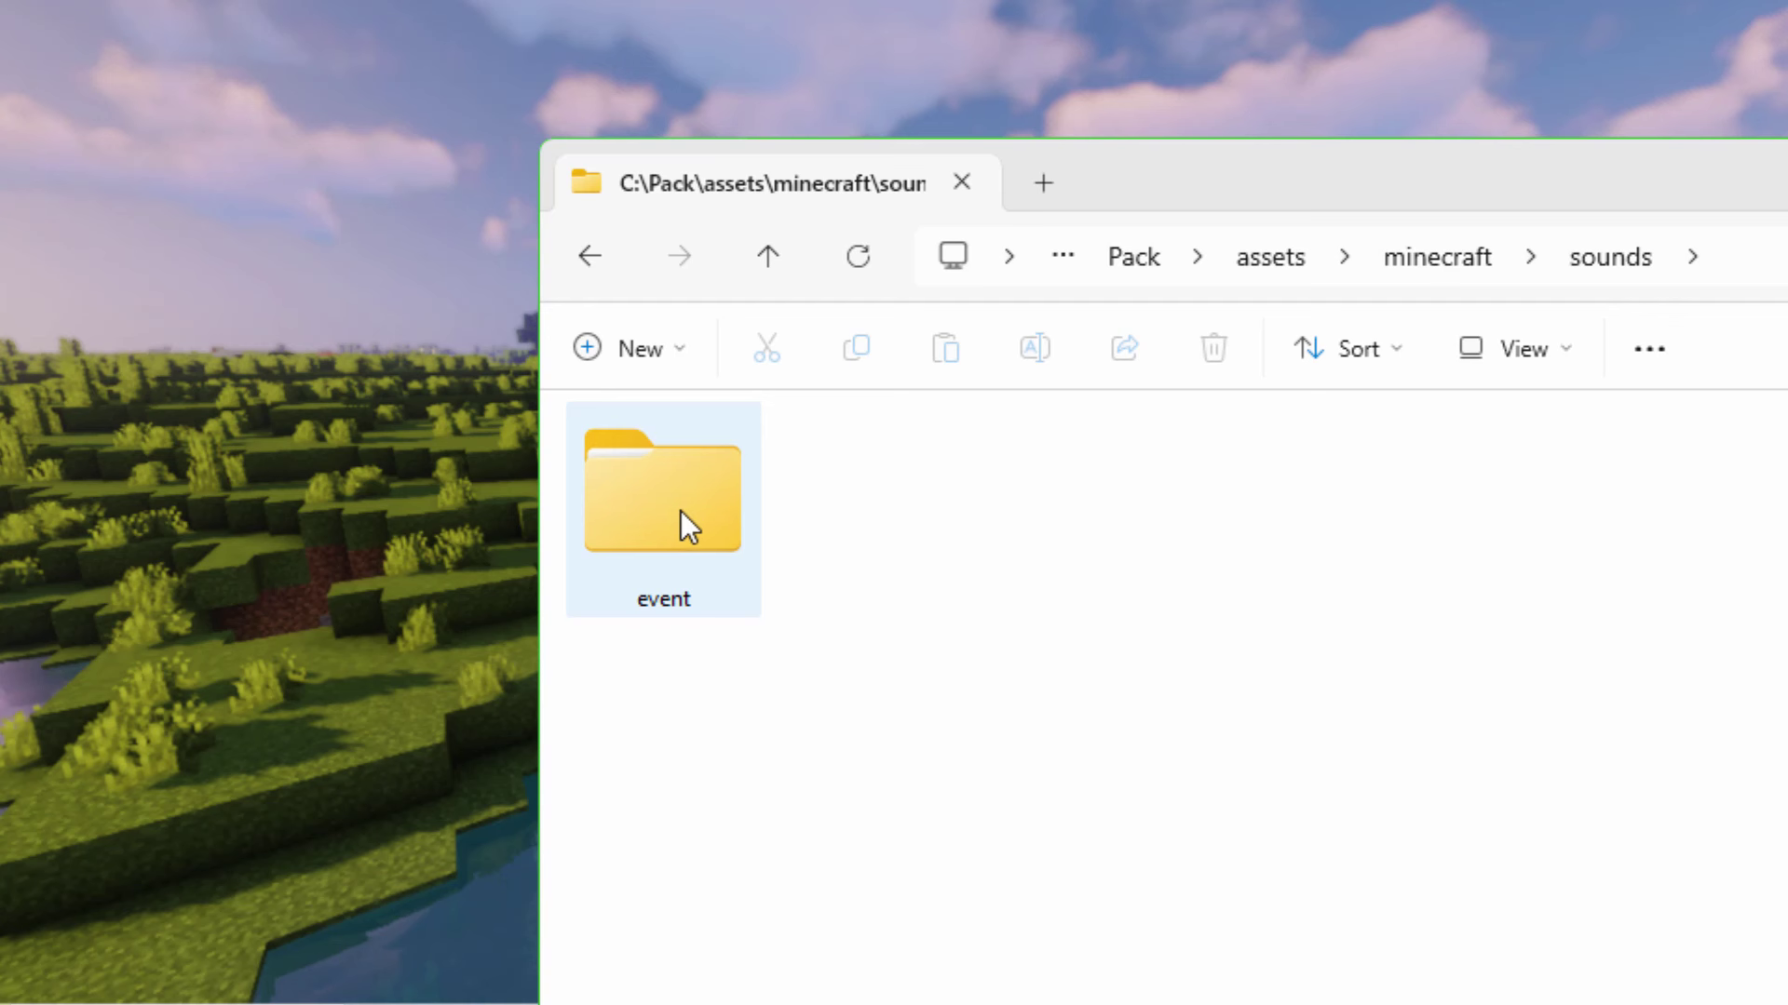
double_click(679, 510)
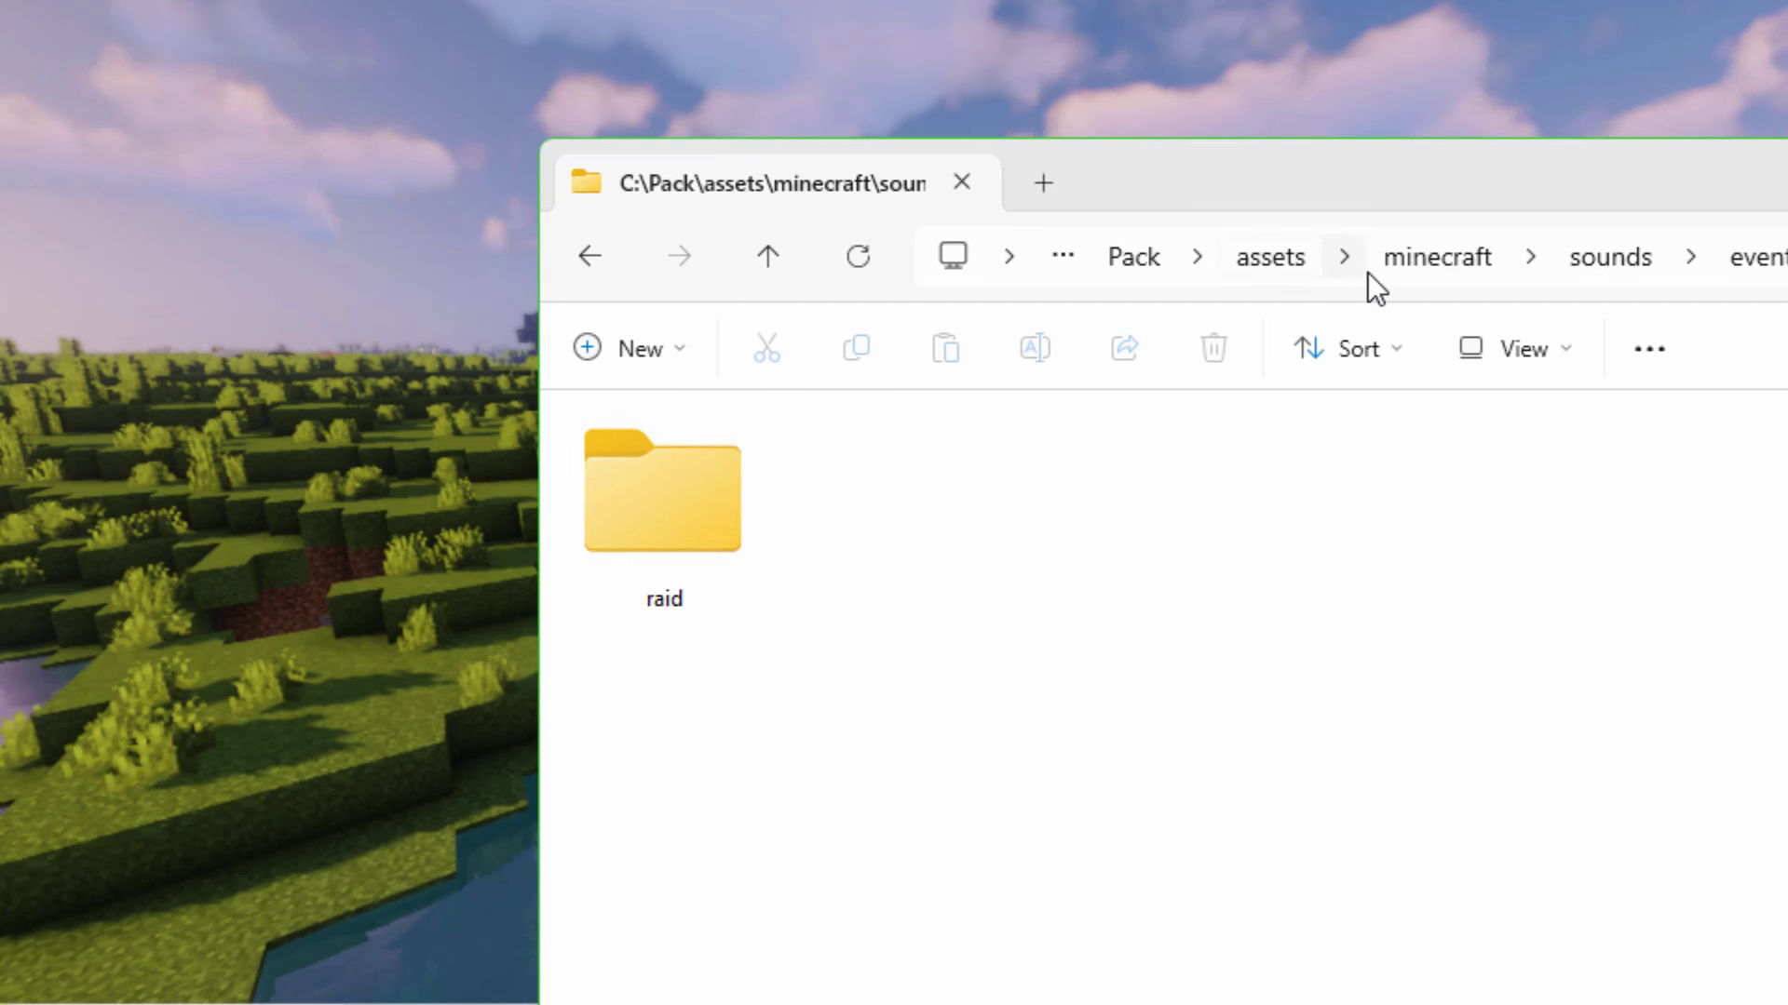
click(1155, 260)
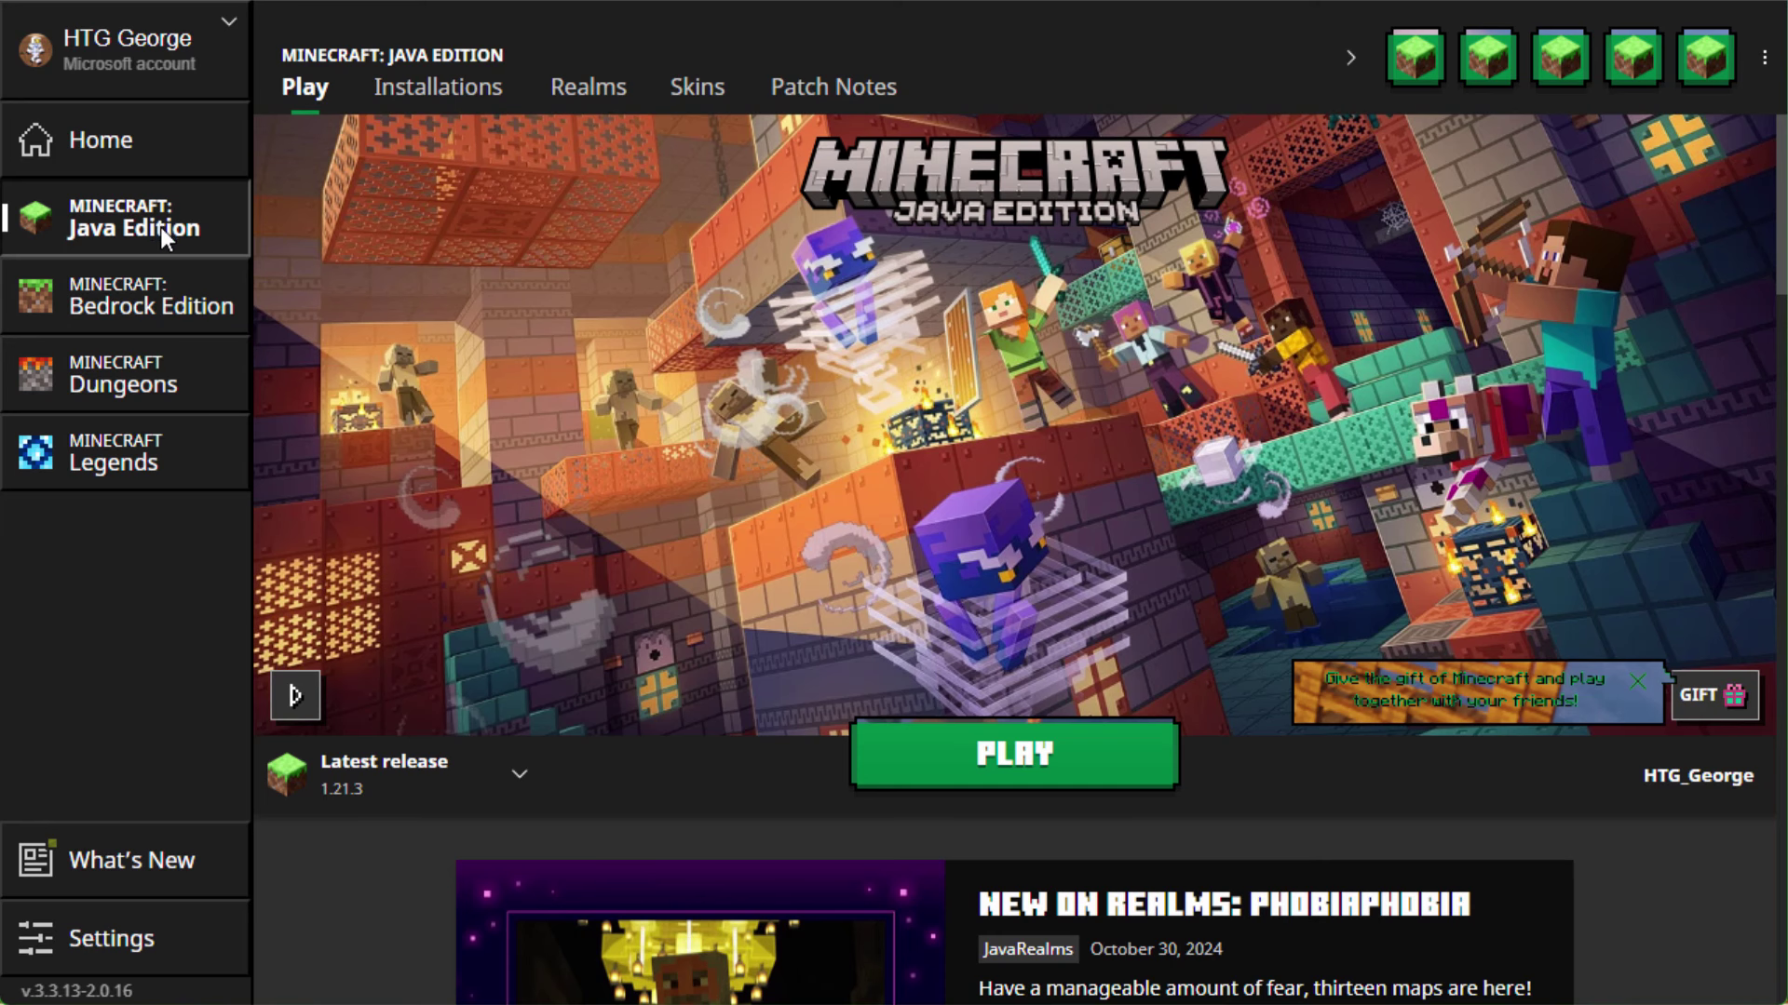
Open the Latest release installation's game folder from the Minecraft Launcher and go into assets\indexes
click(453, 95)
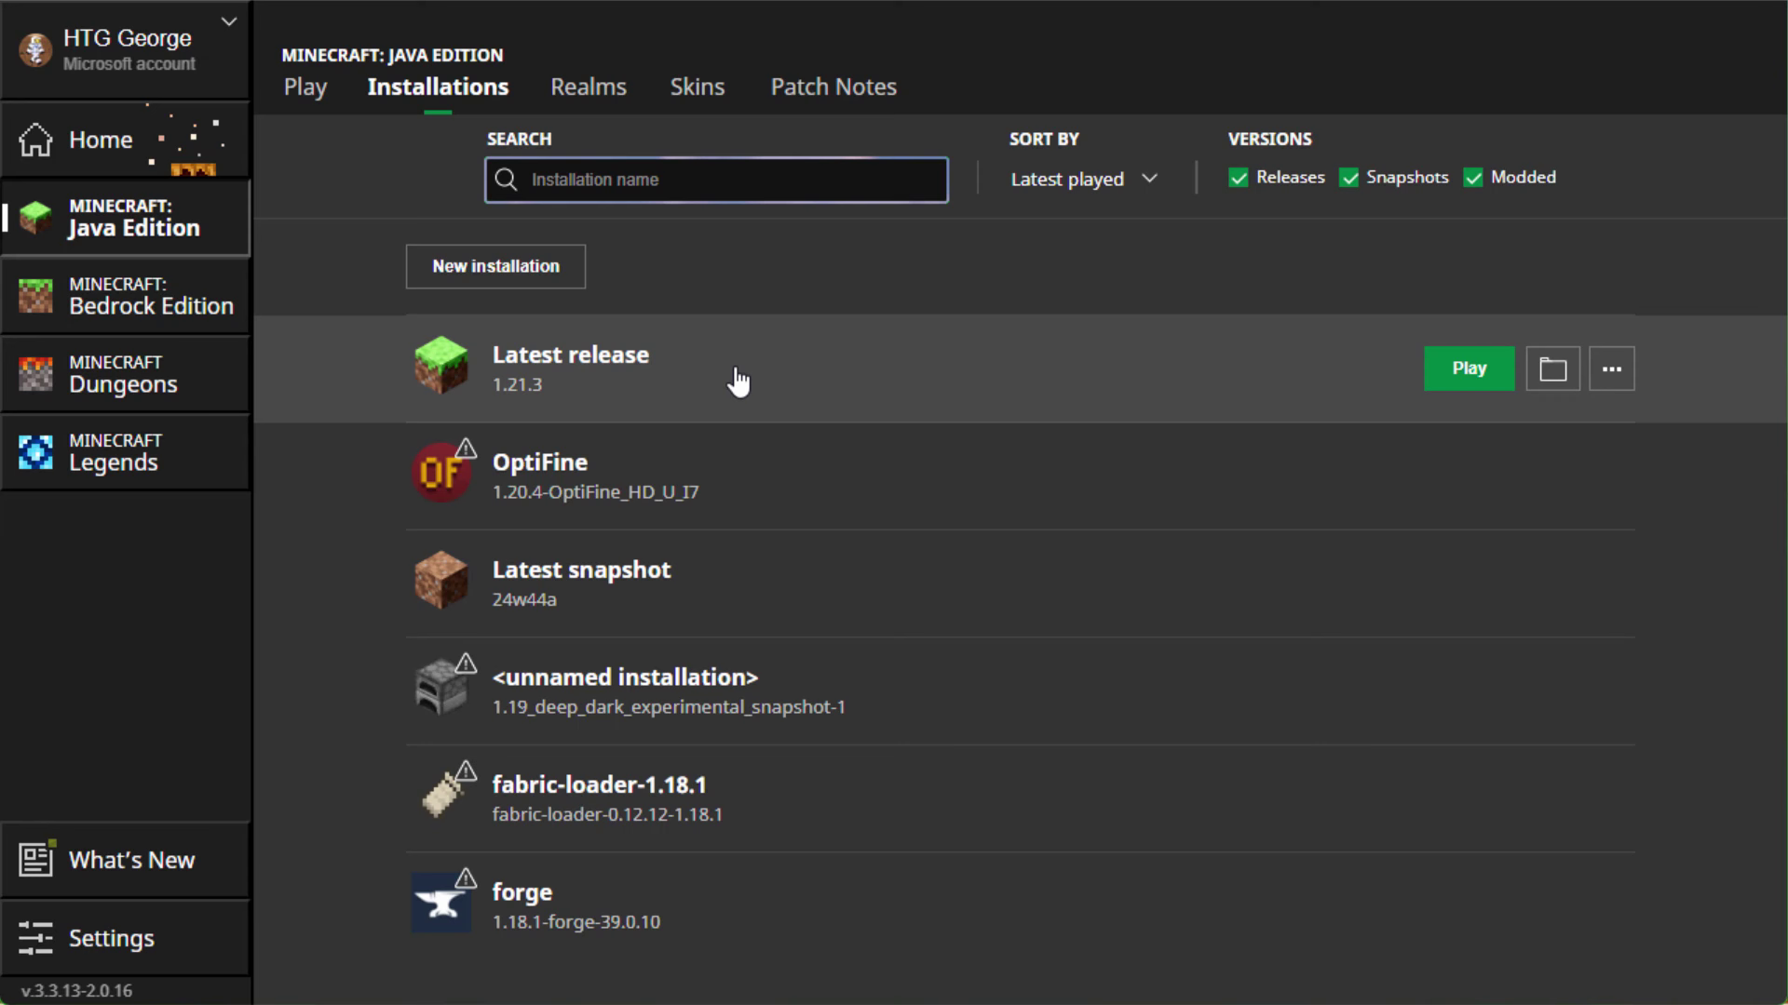
click(1553, 370)
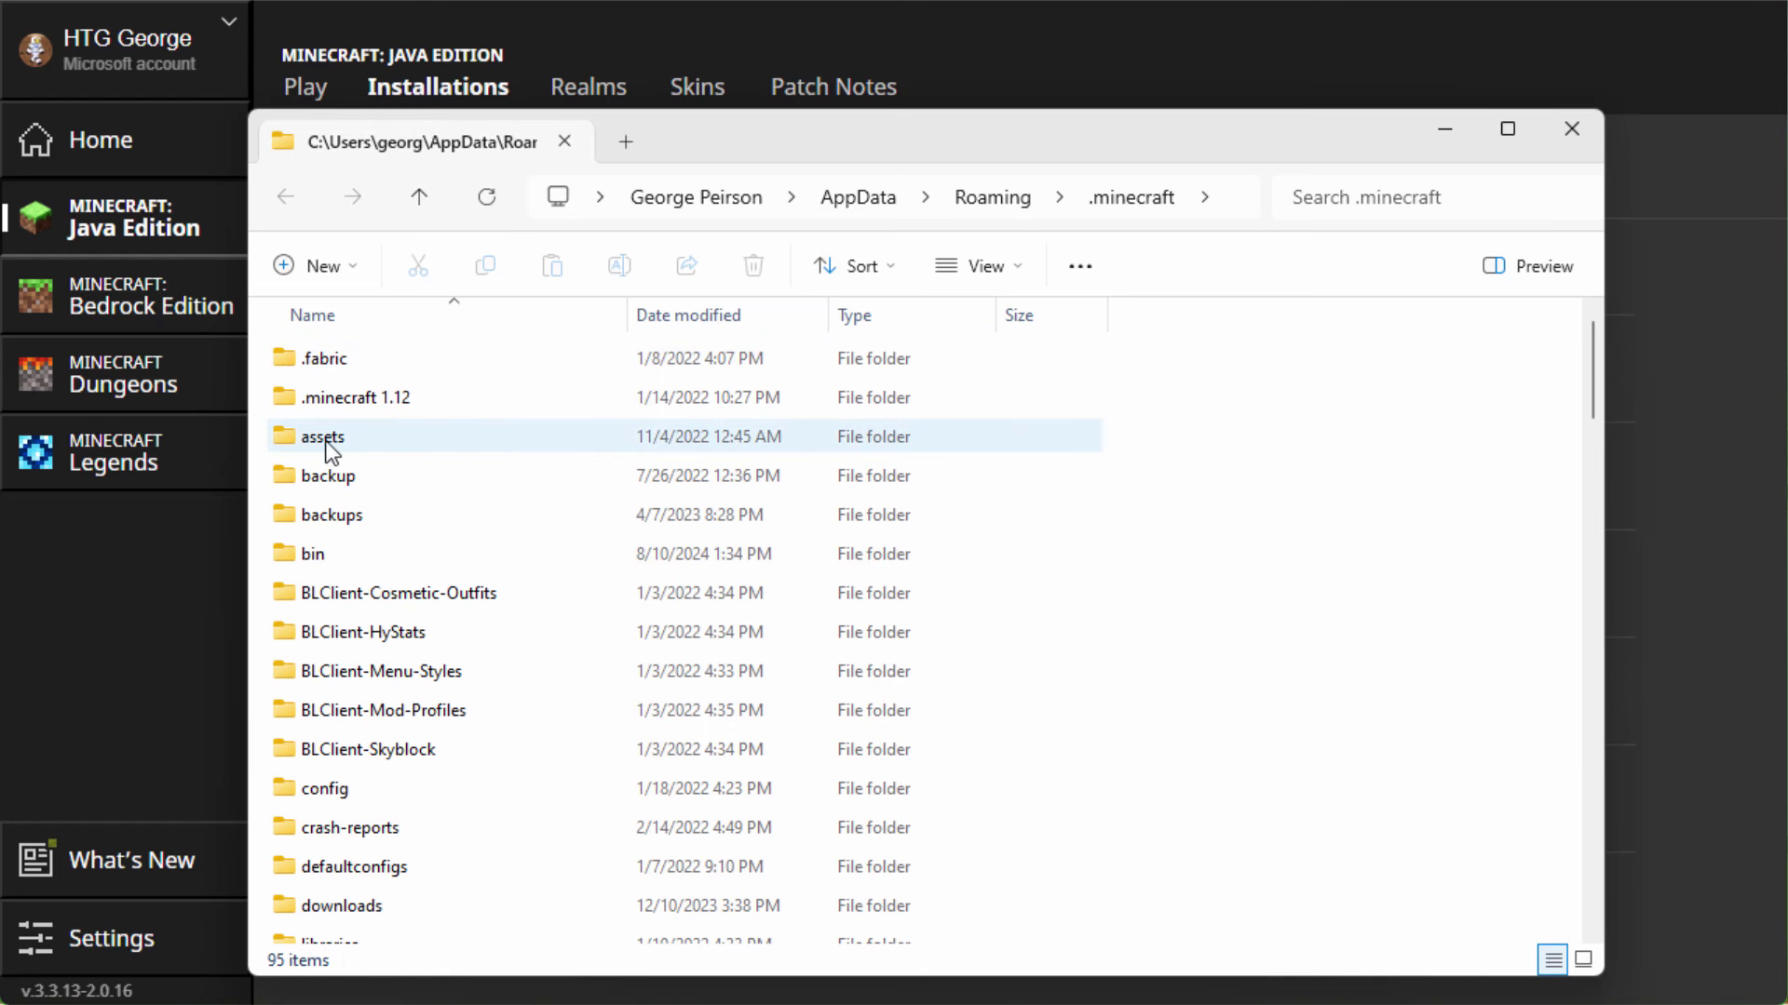
double_click(288, 443)
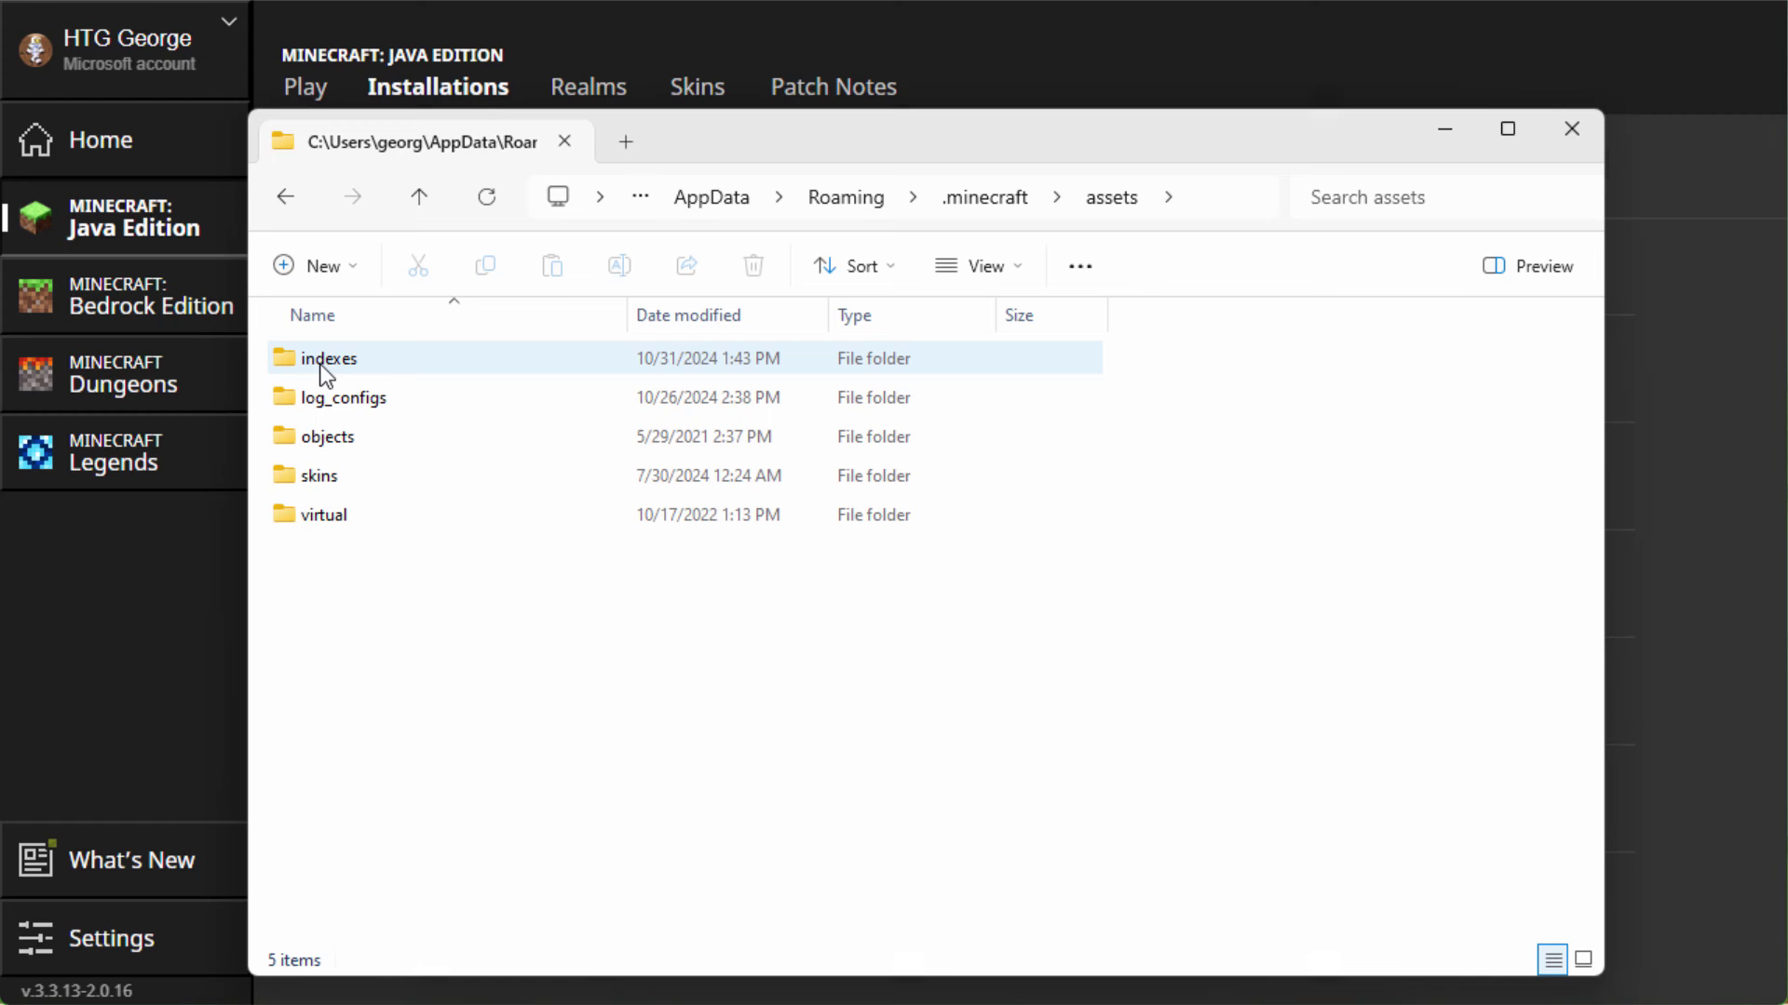
double_click(304, 356)
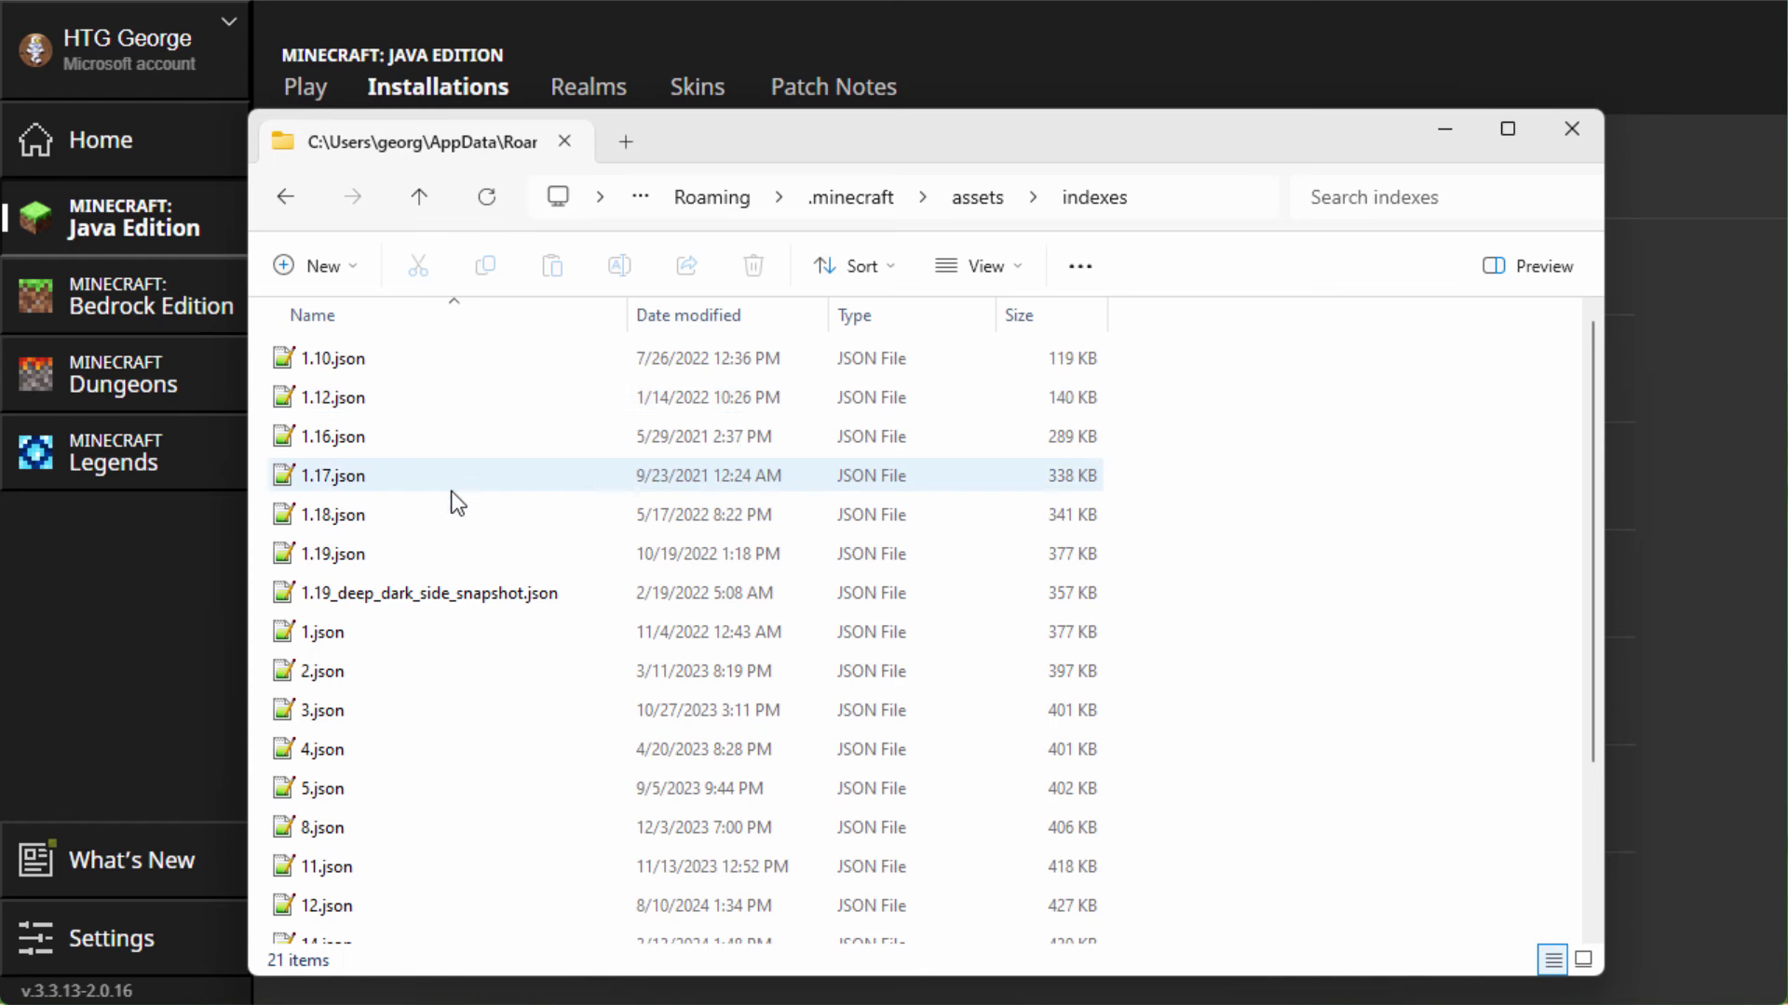
Open the index file 18.json in Notepad++ and close all other open documents
scroll(454, 503, down, 3)
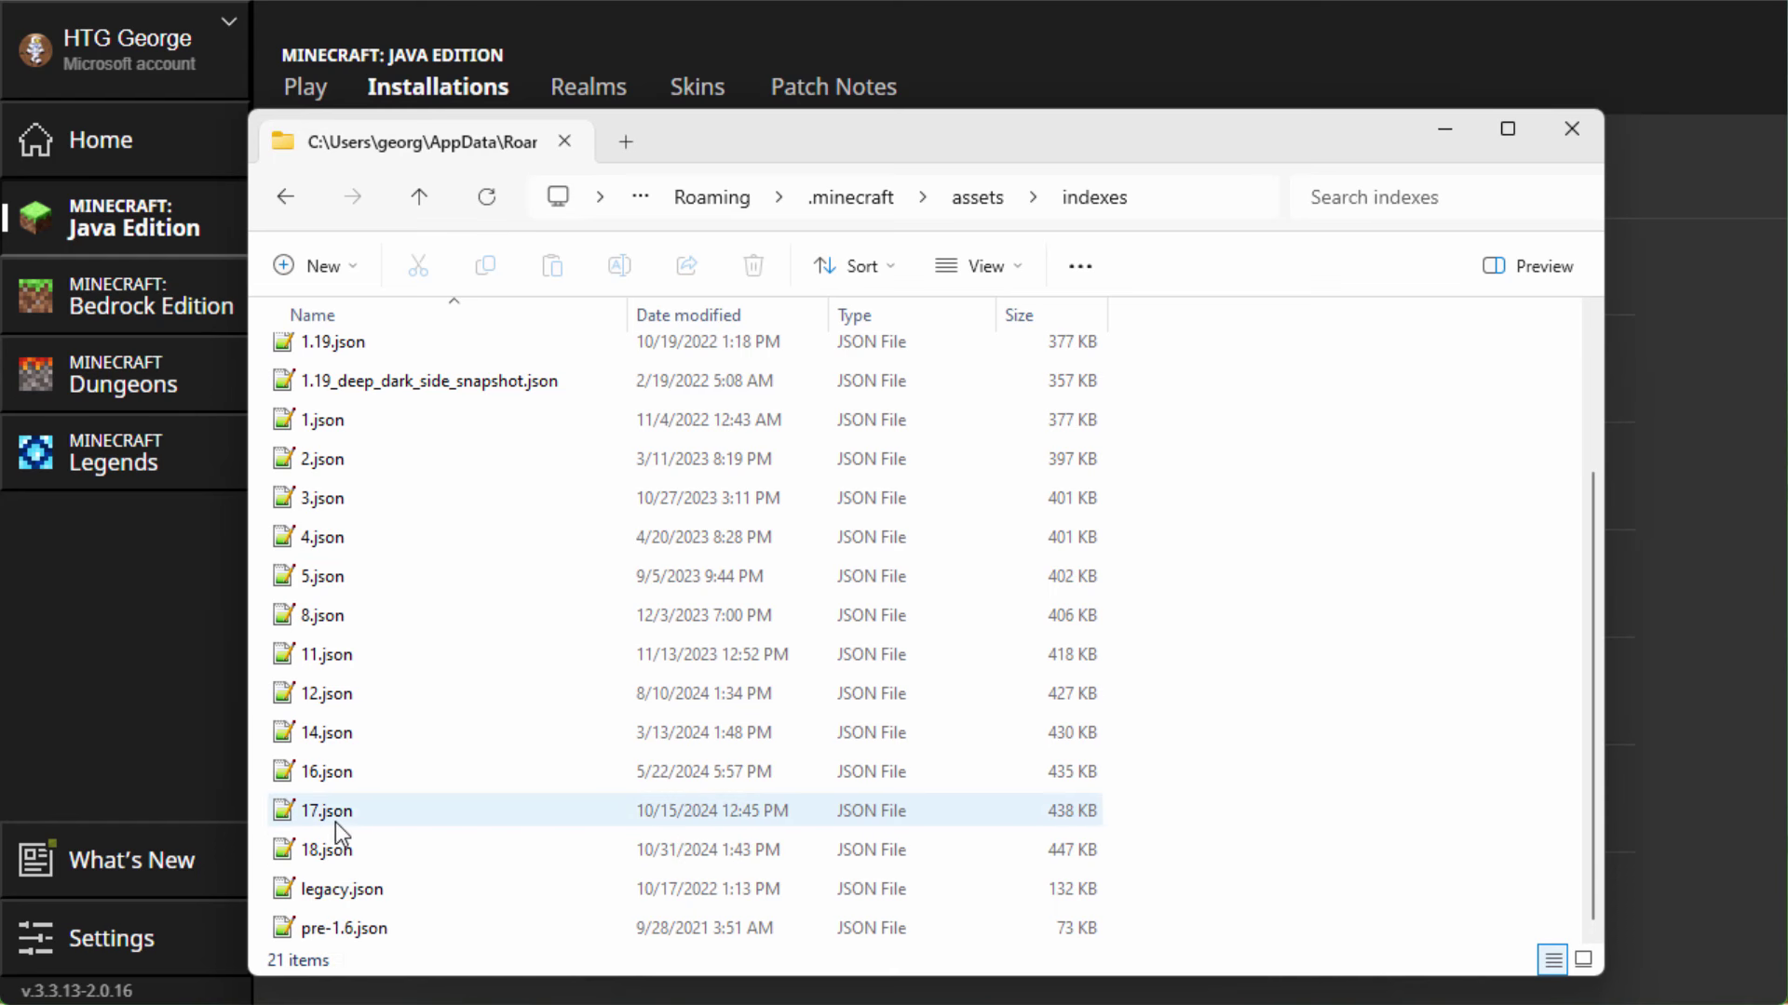
scroll(391, 750, up, 2)
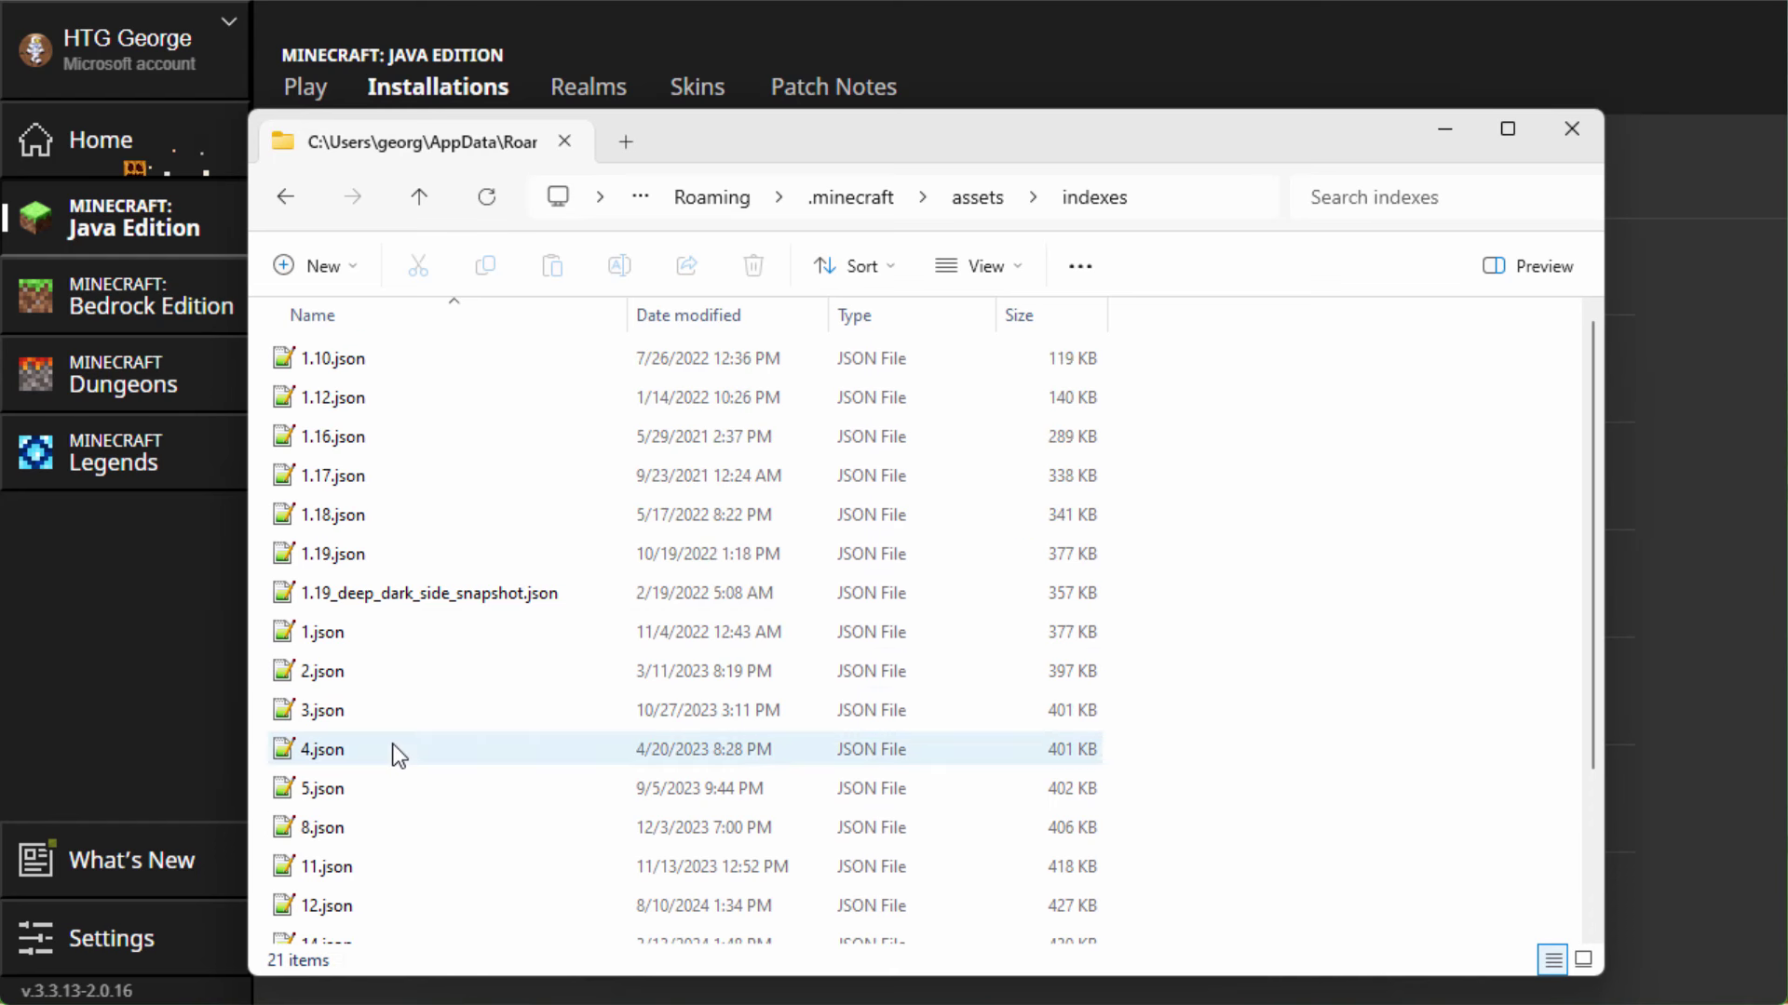
scroll(395, 521, down, 2)
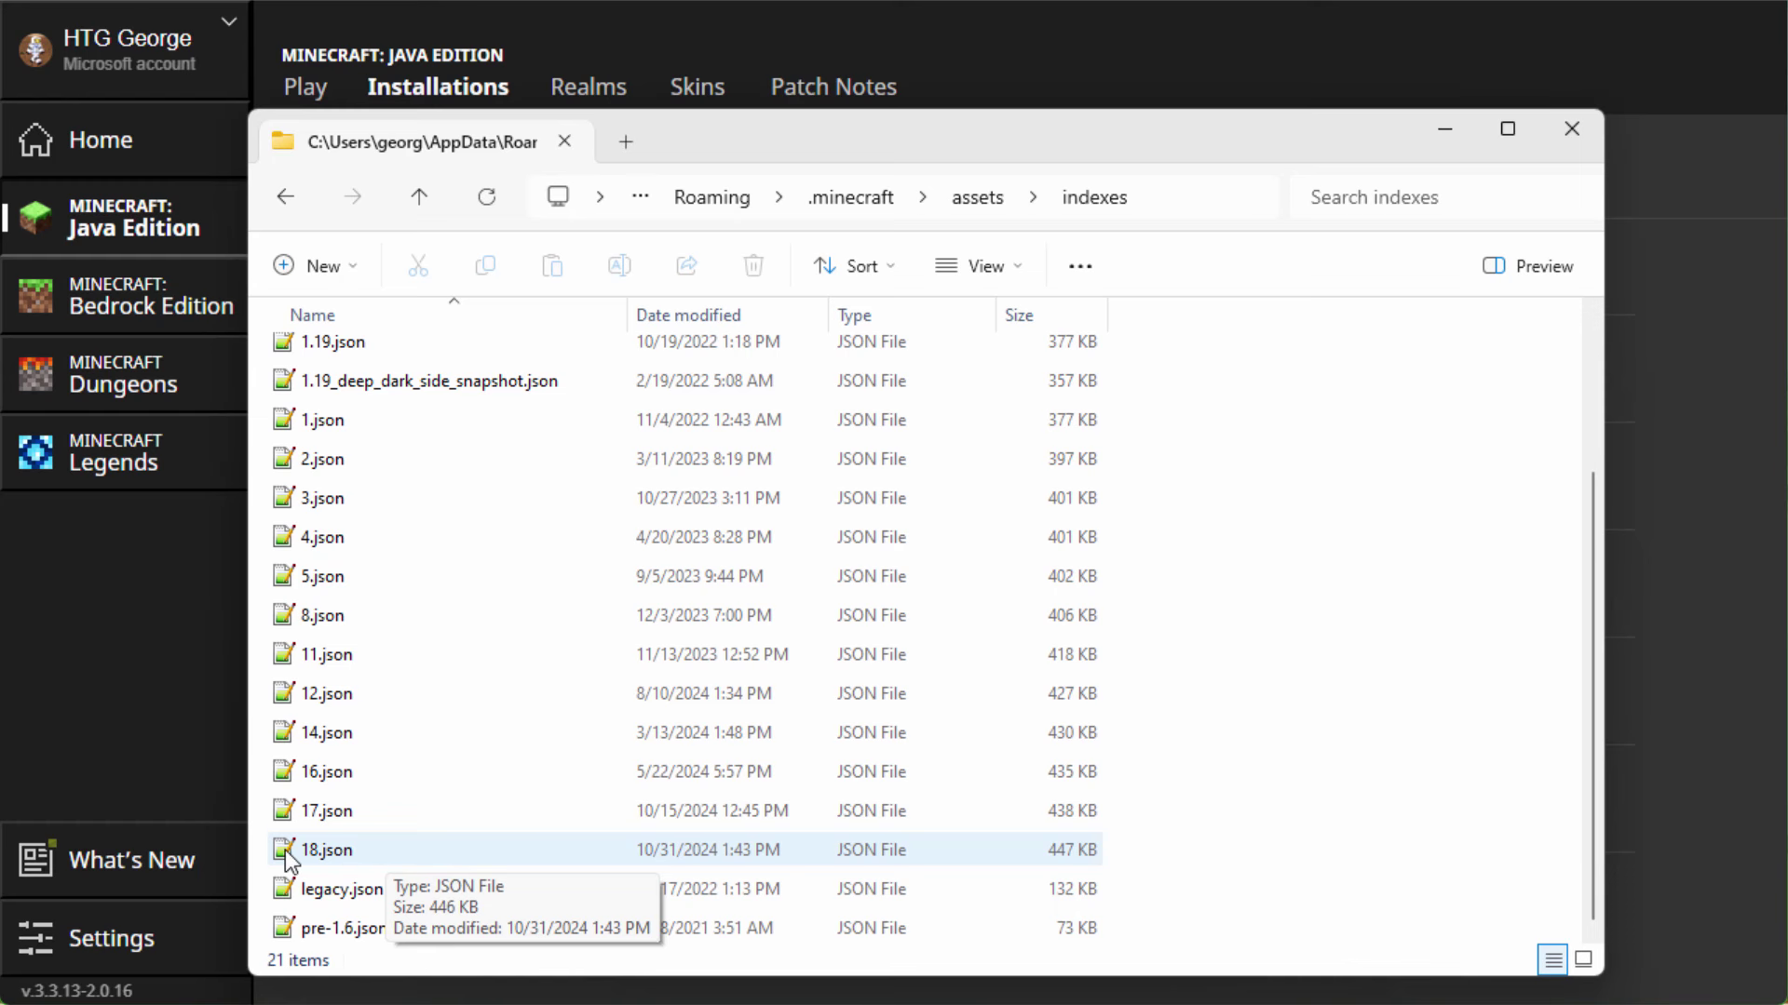
double_click(345, 848)
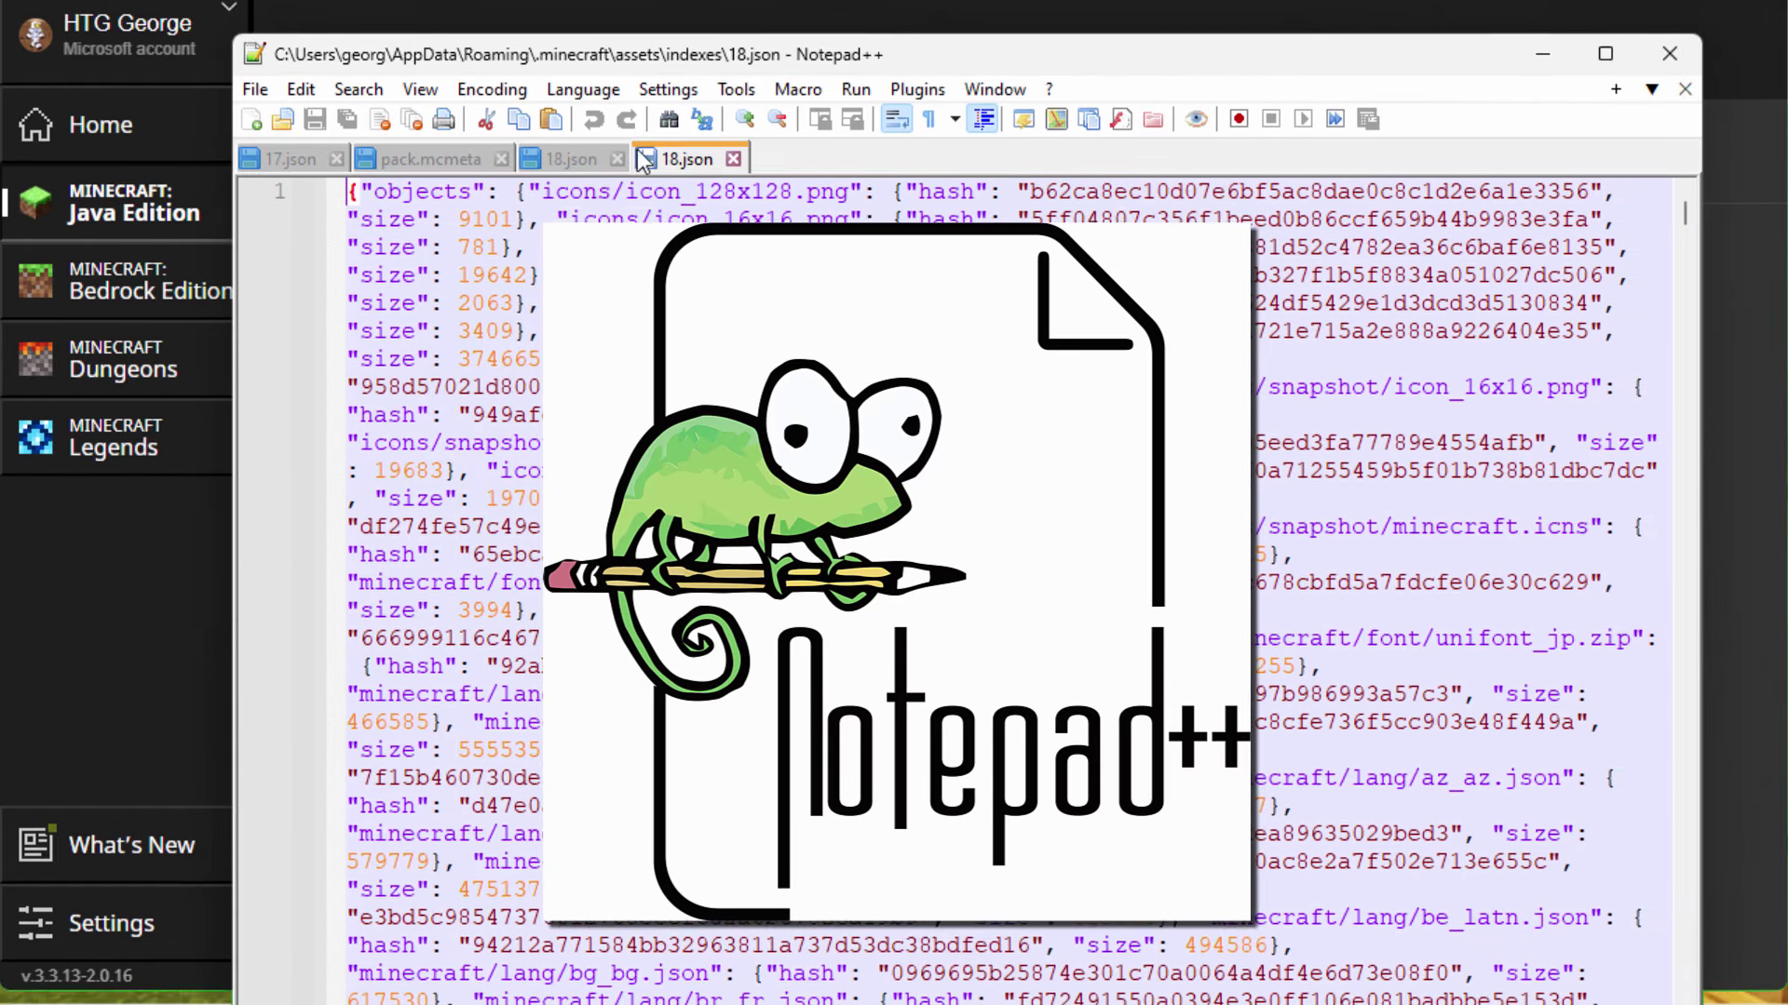
click(616, 159)
click(501, 159)
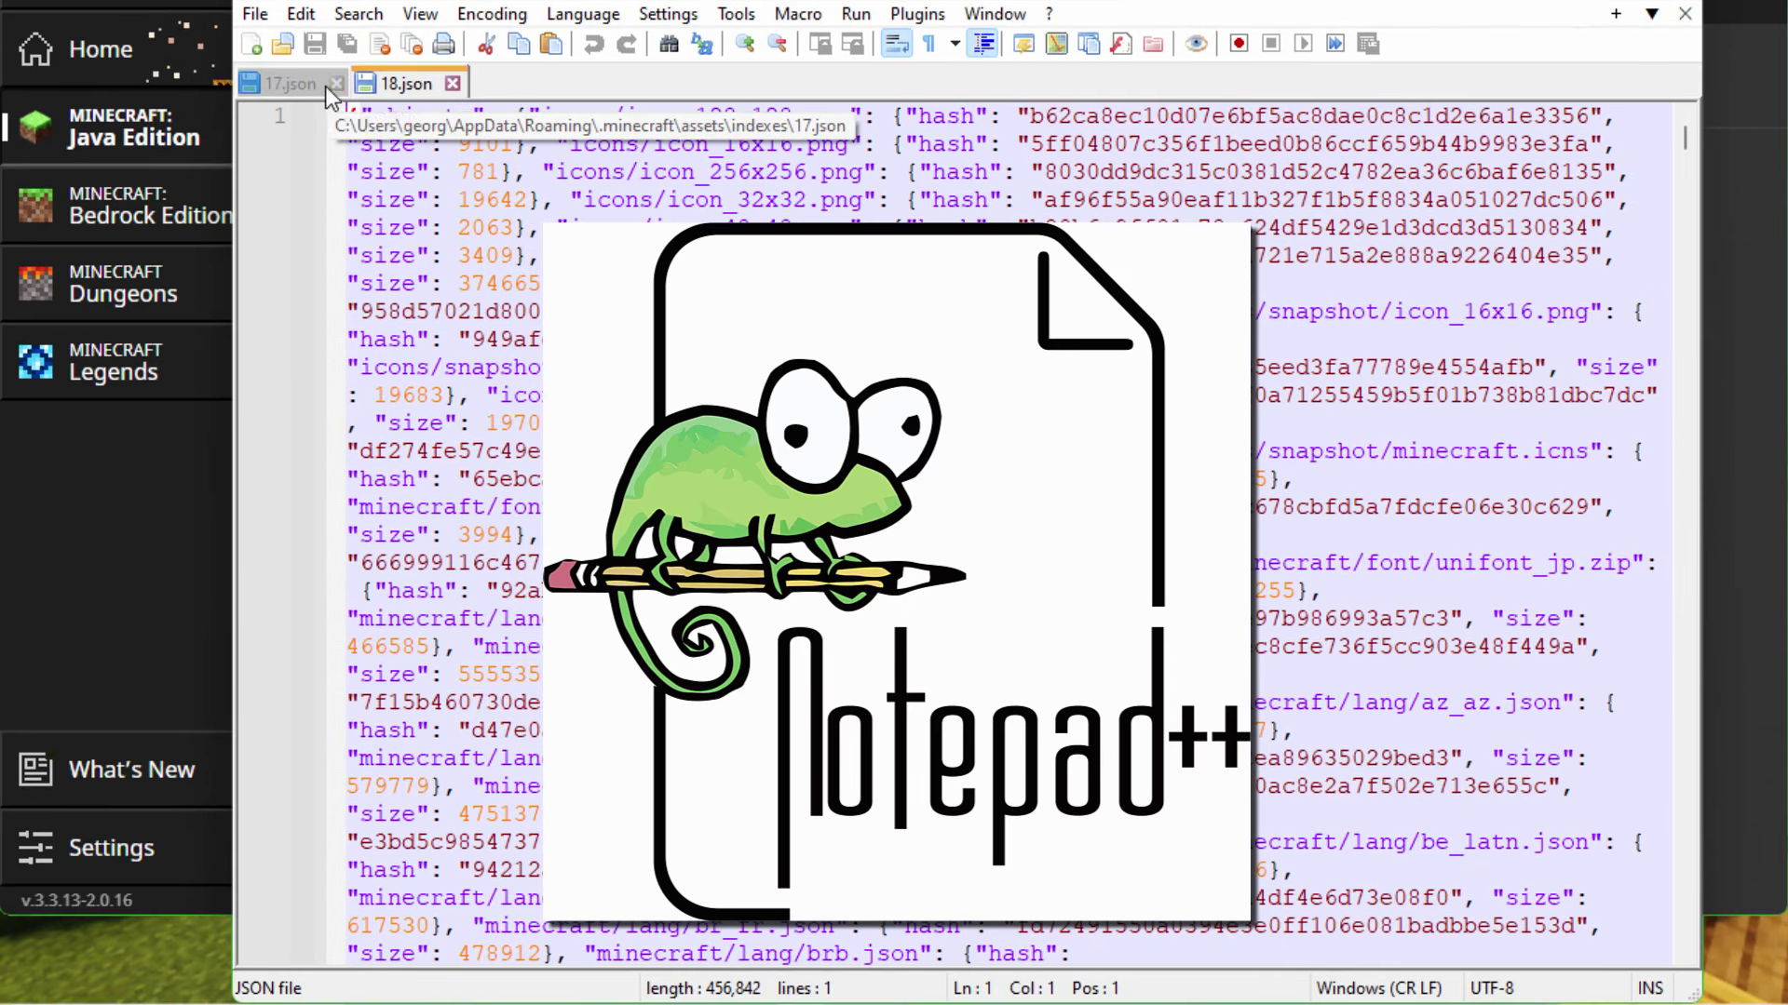
click(335, 84)
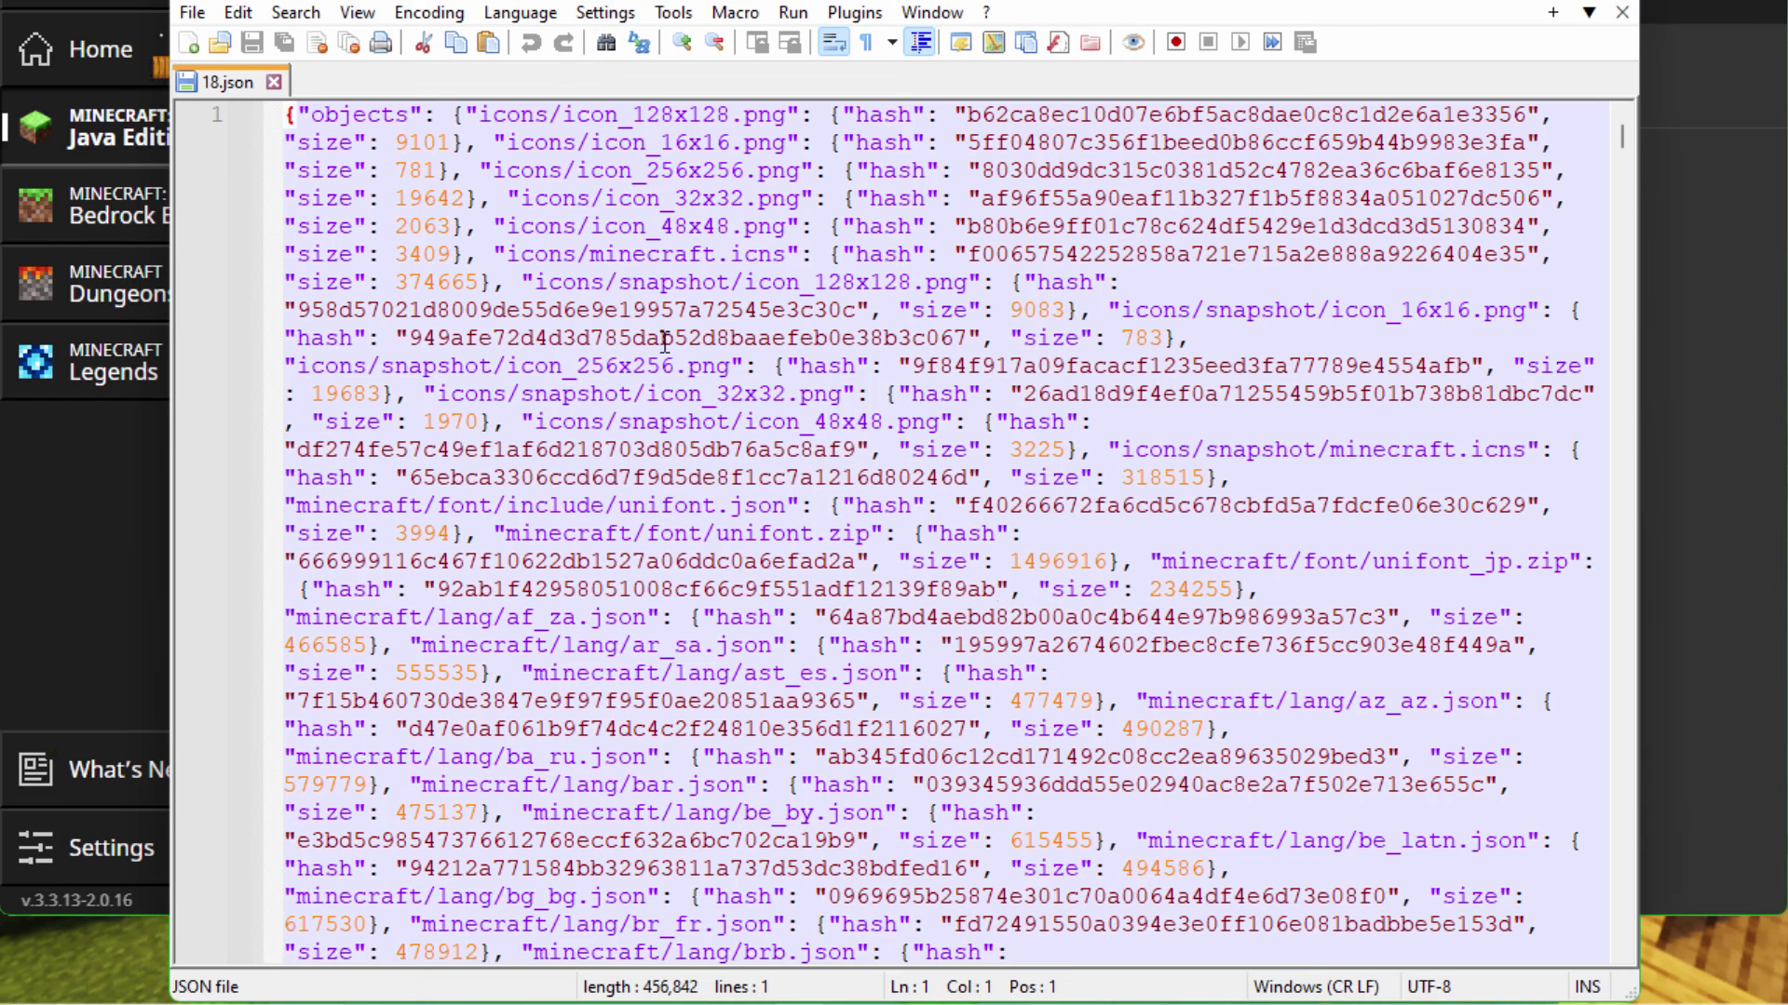
Search 18.json for "raid", advance to the raidhorn_01.ogg entry in the event/raid folder, and close the search
click(297, 13)
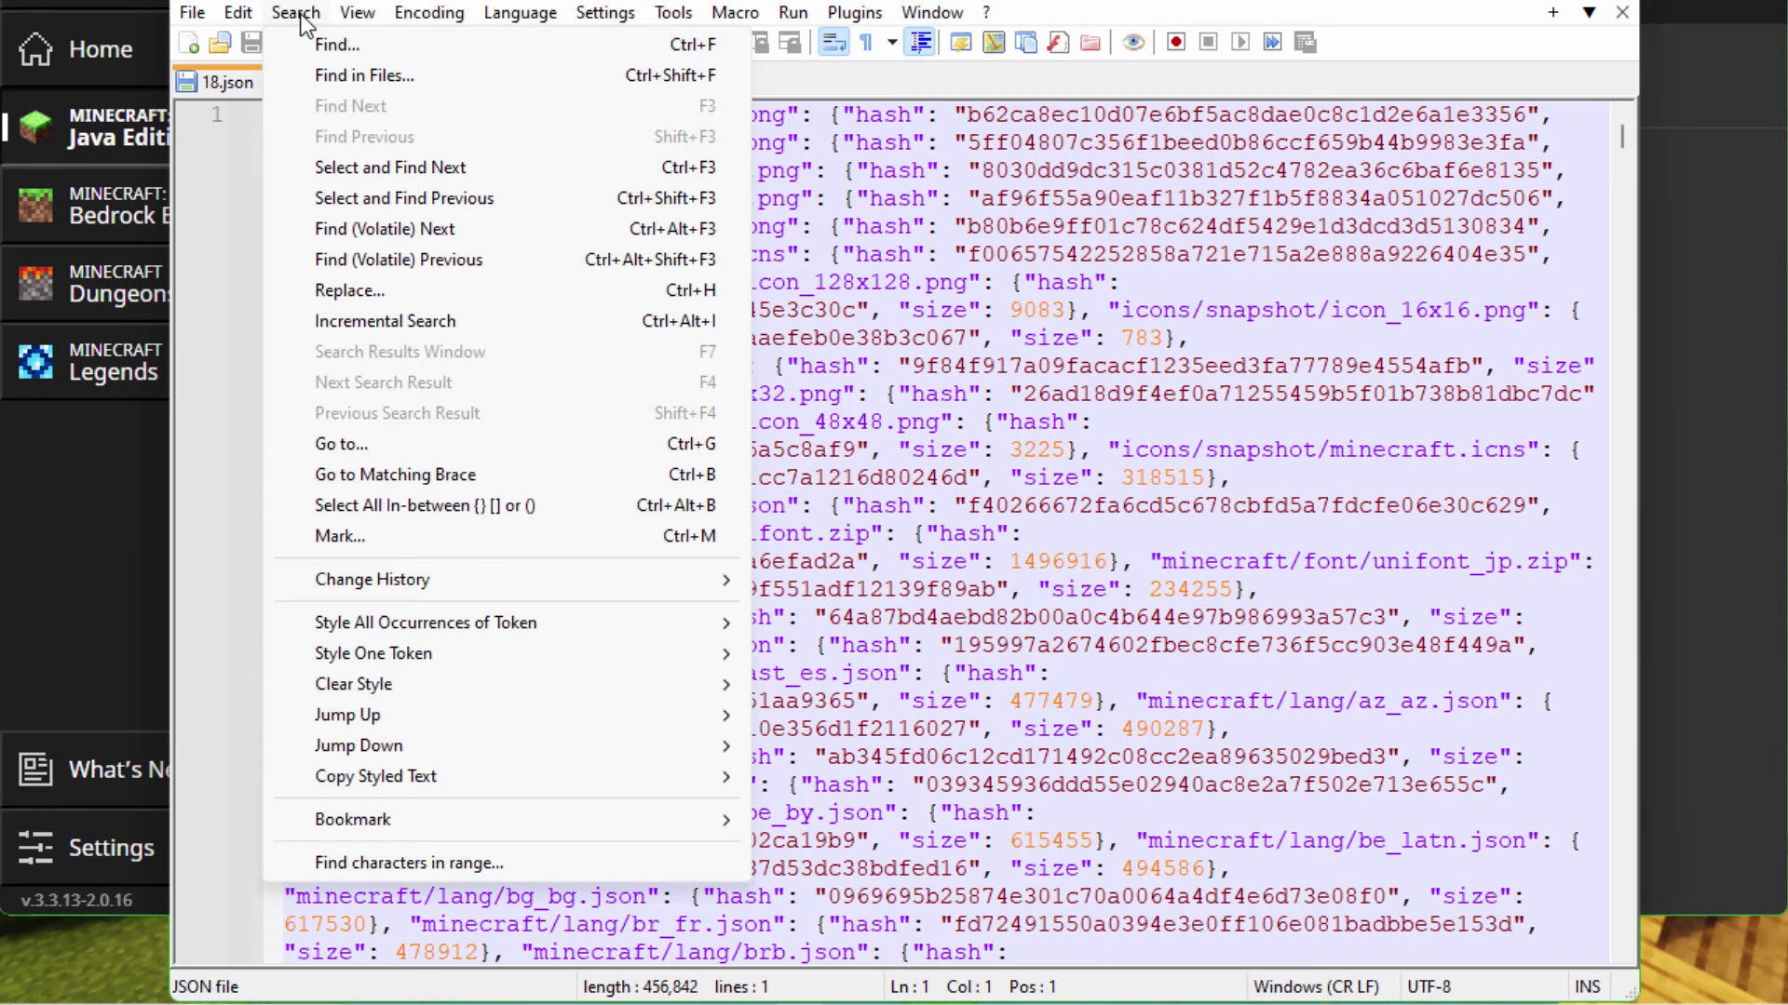
click(347, 43)
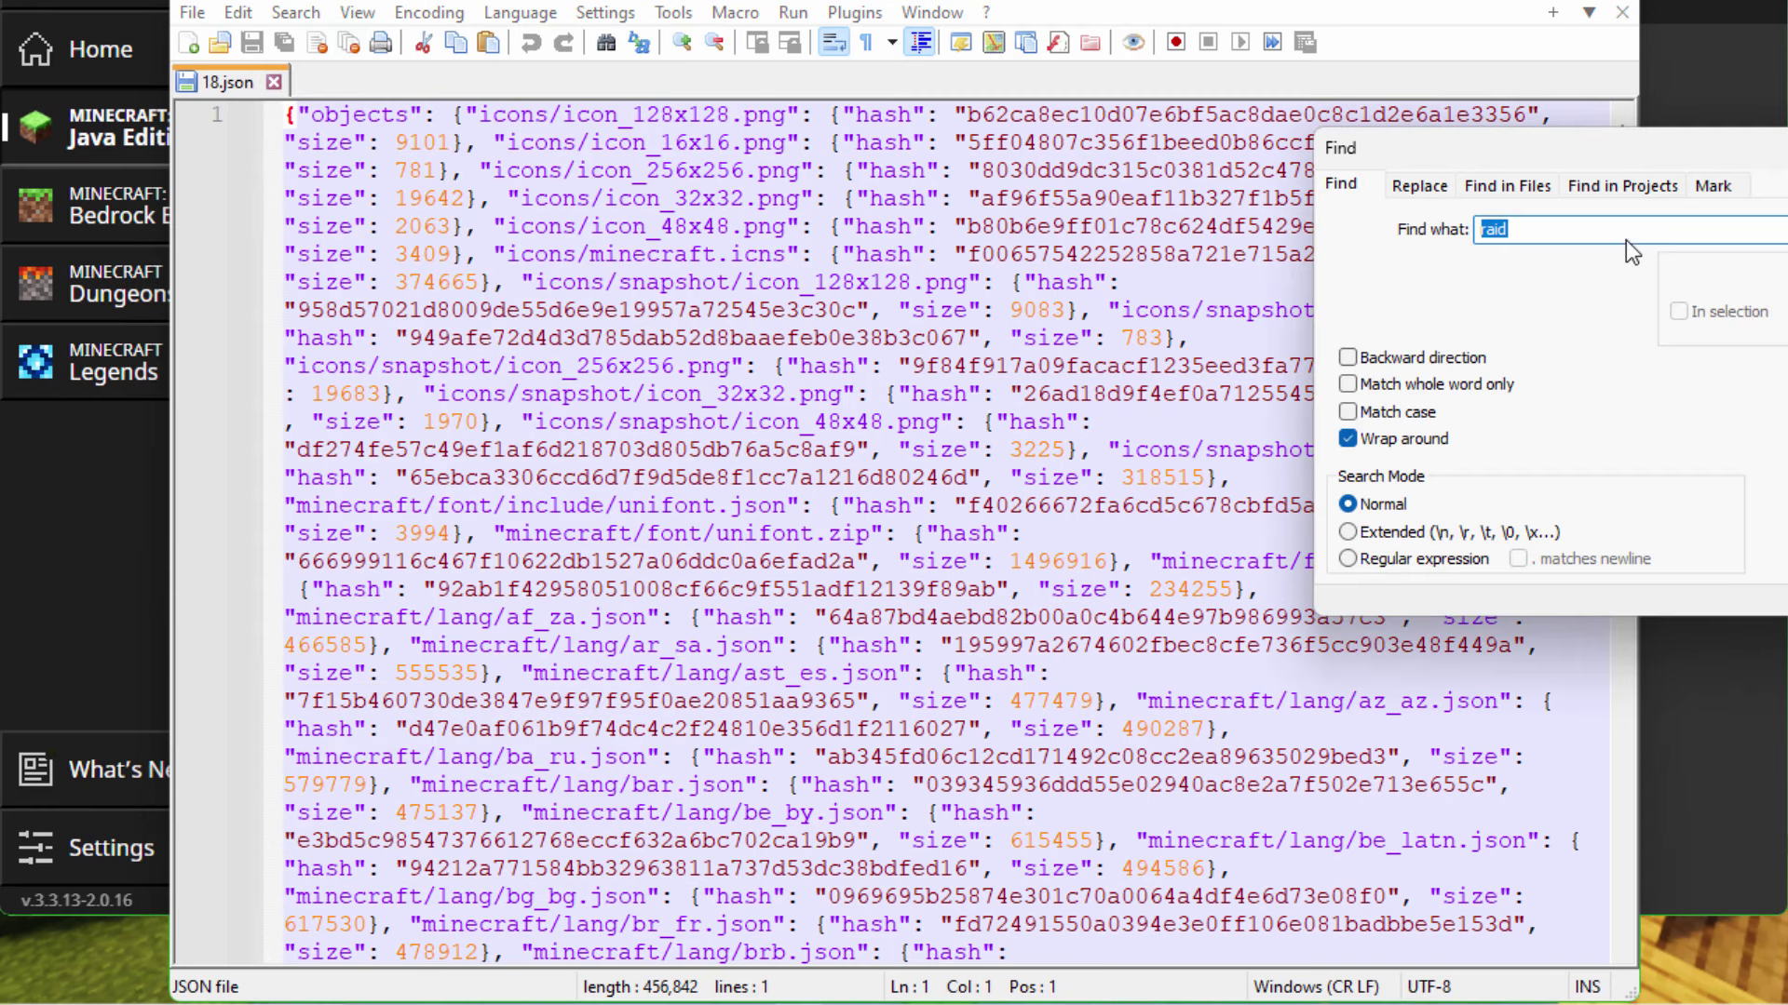
drag(1575, 149, 953, 311)
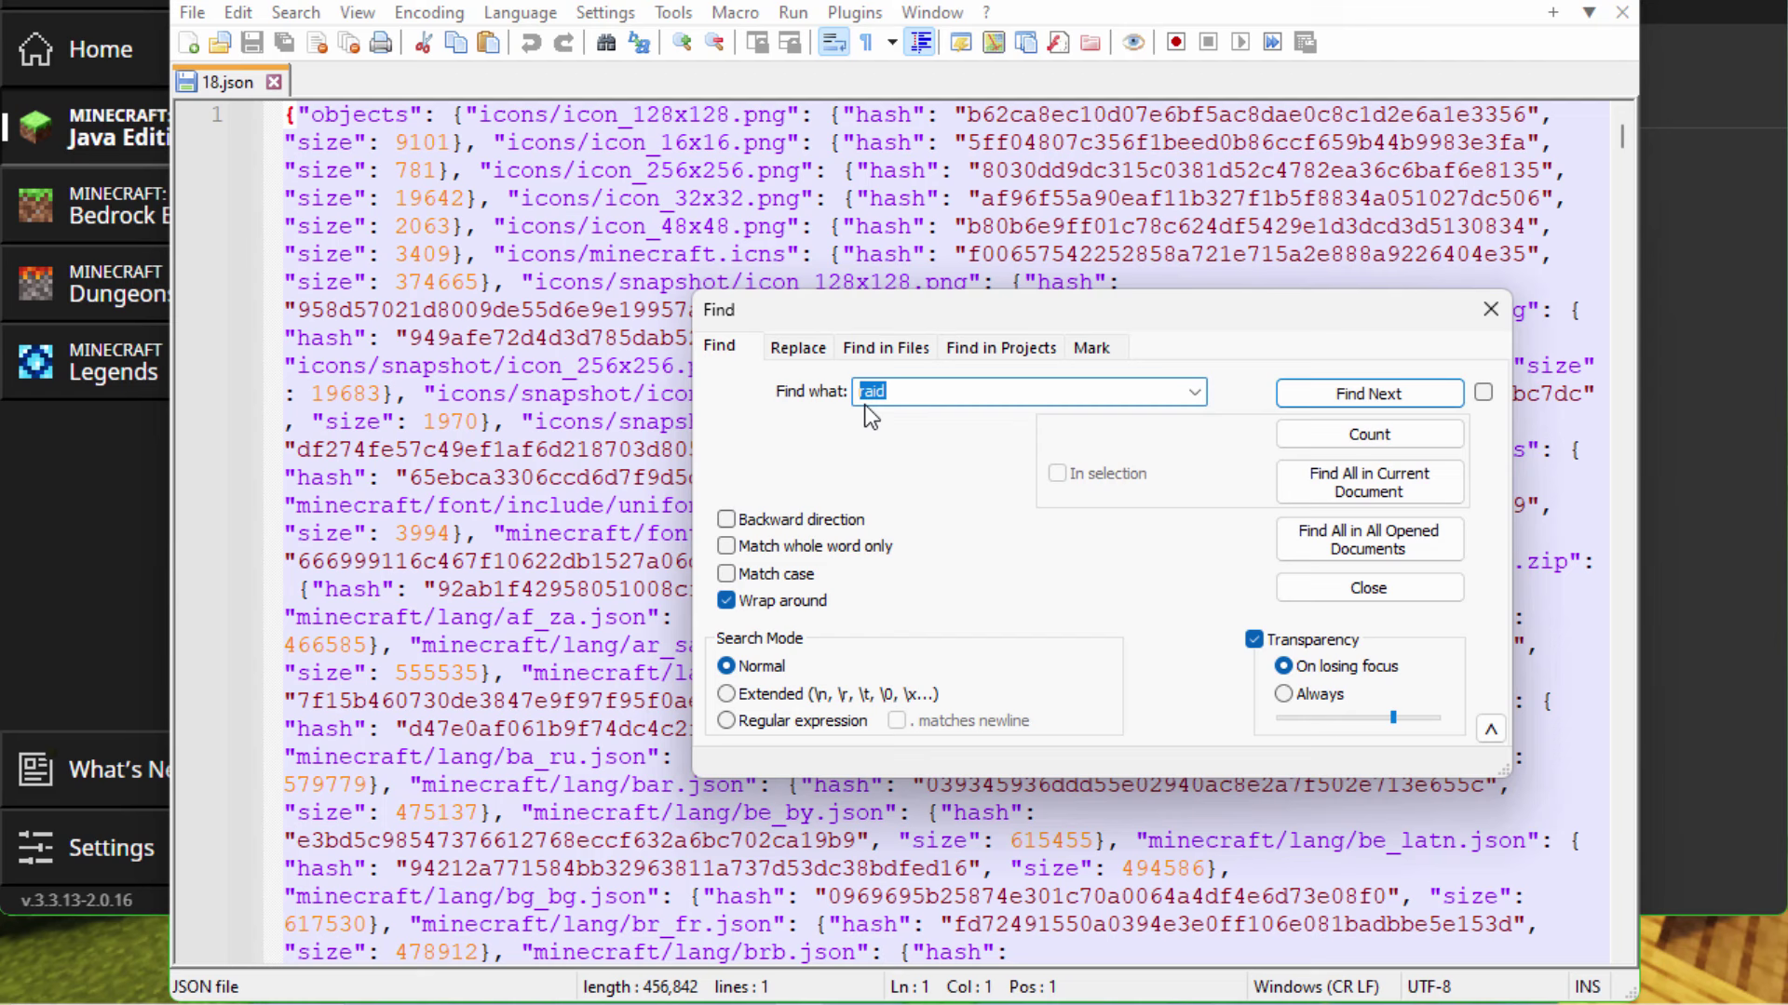
click(1352, 395)
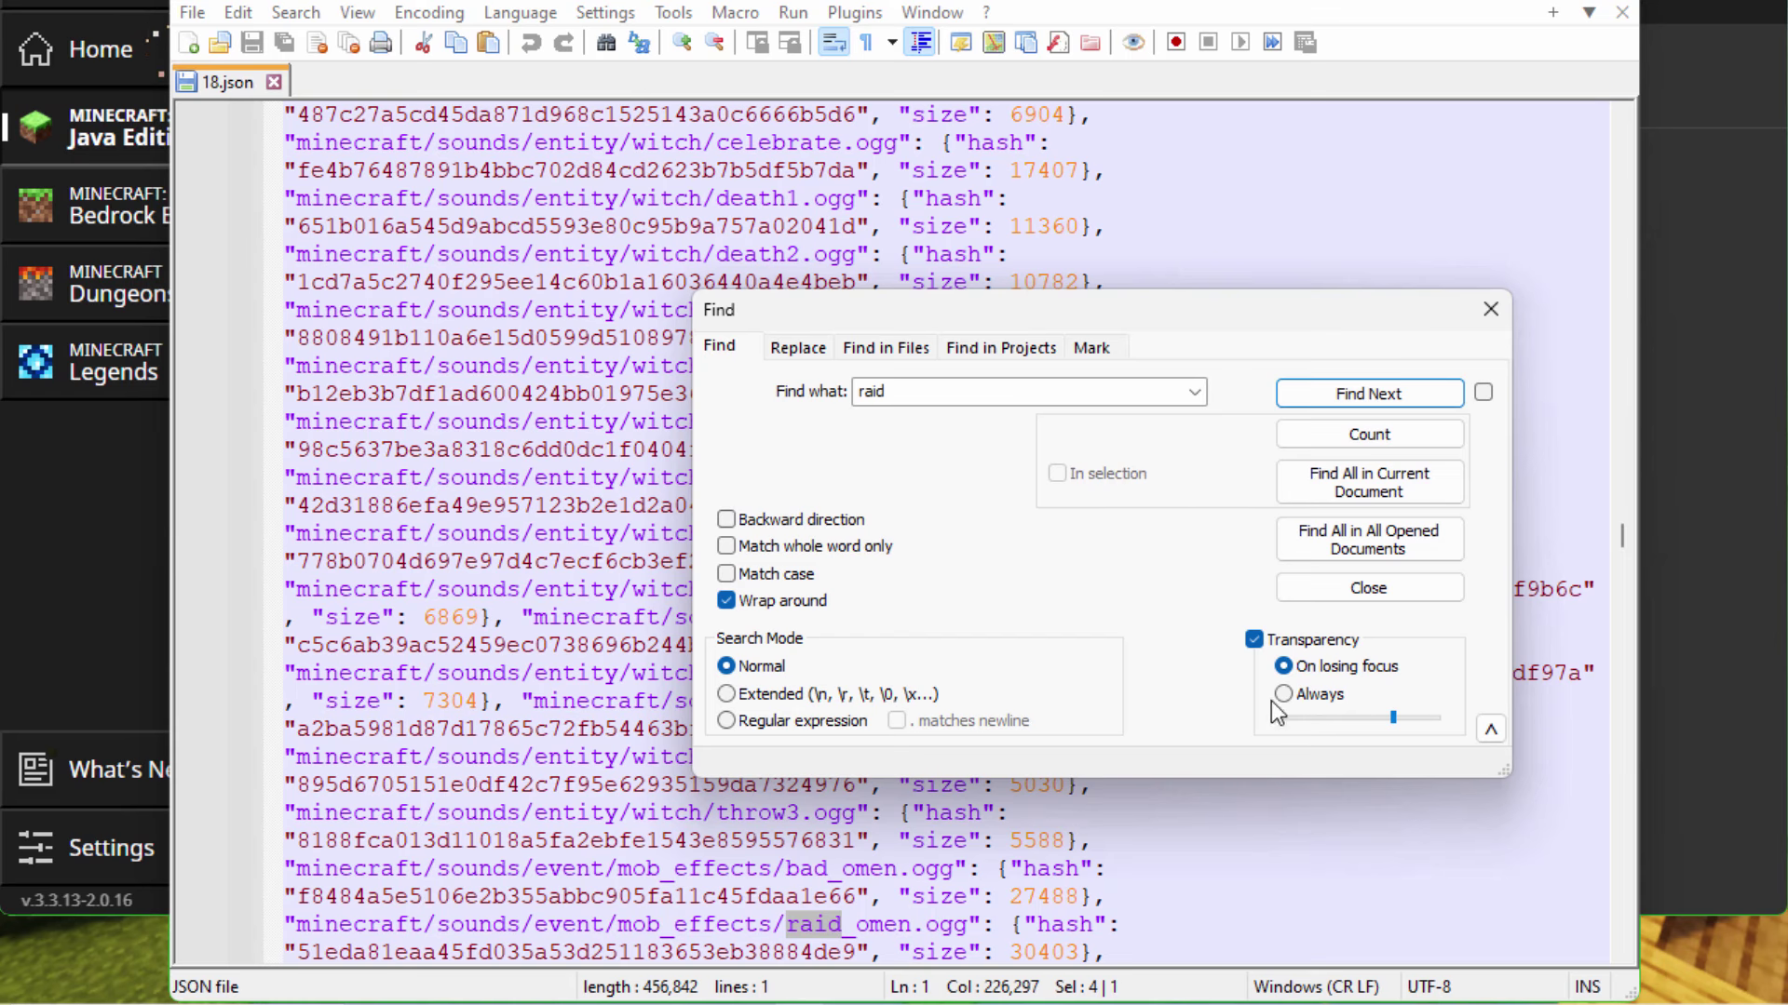
click(1340, 395)
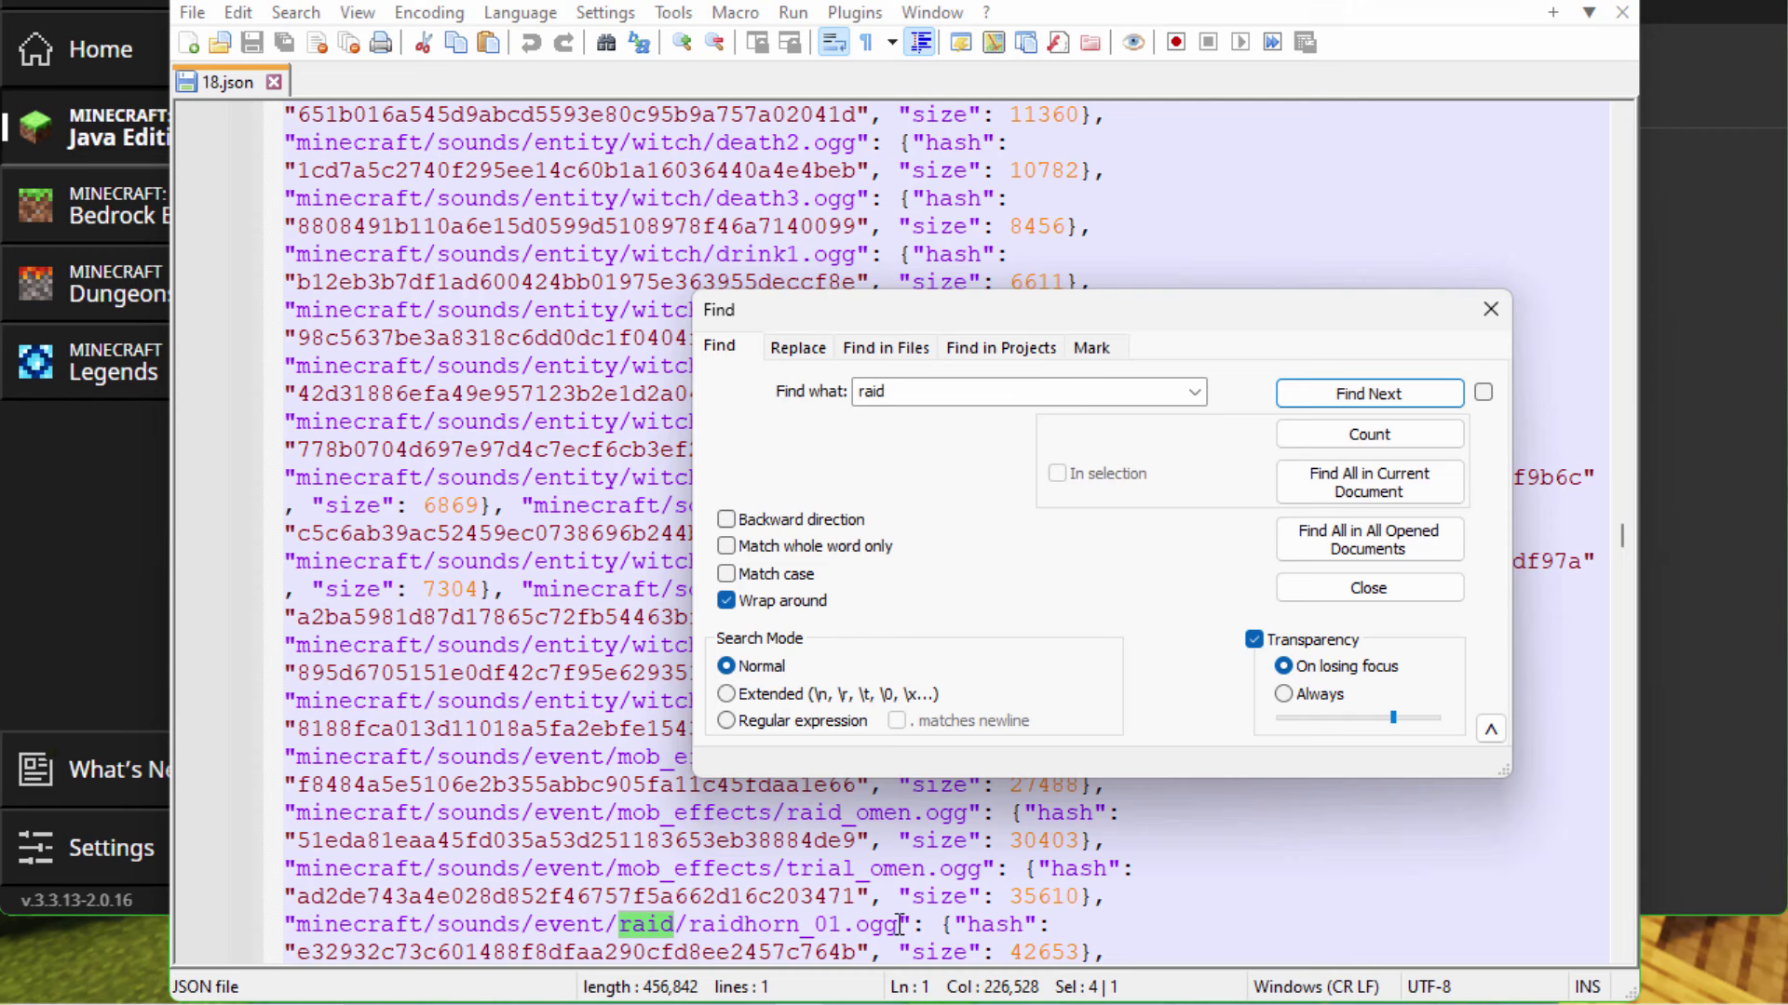
click(1490, 309)
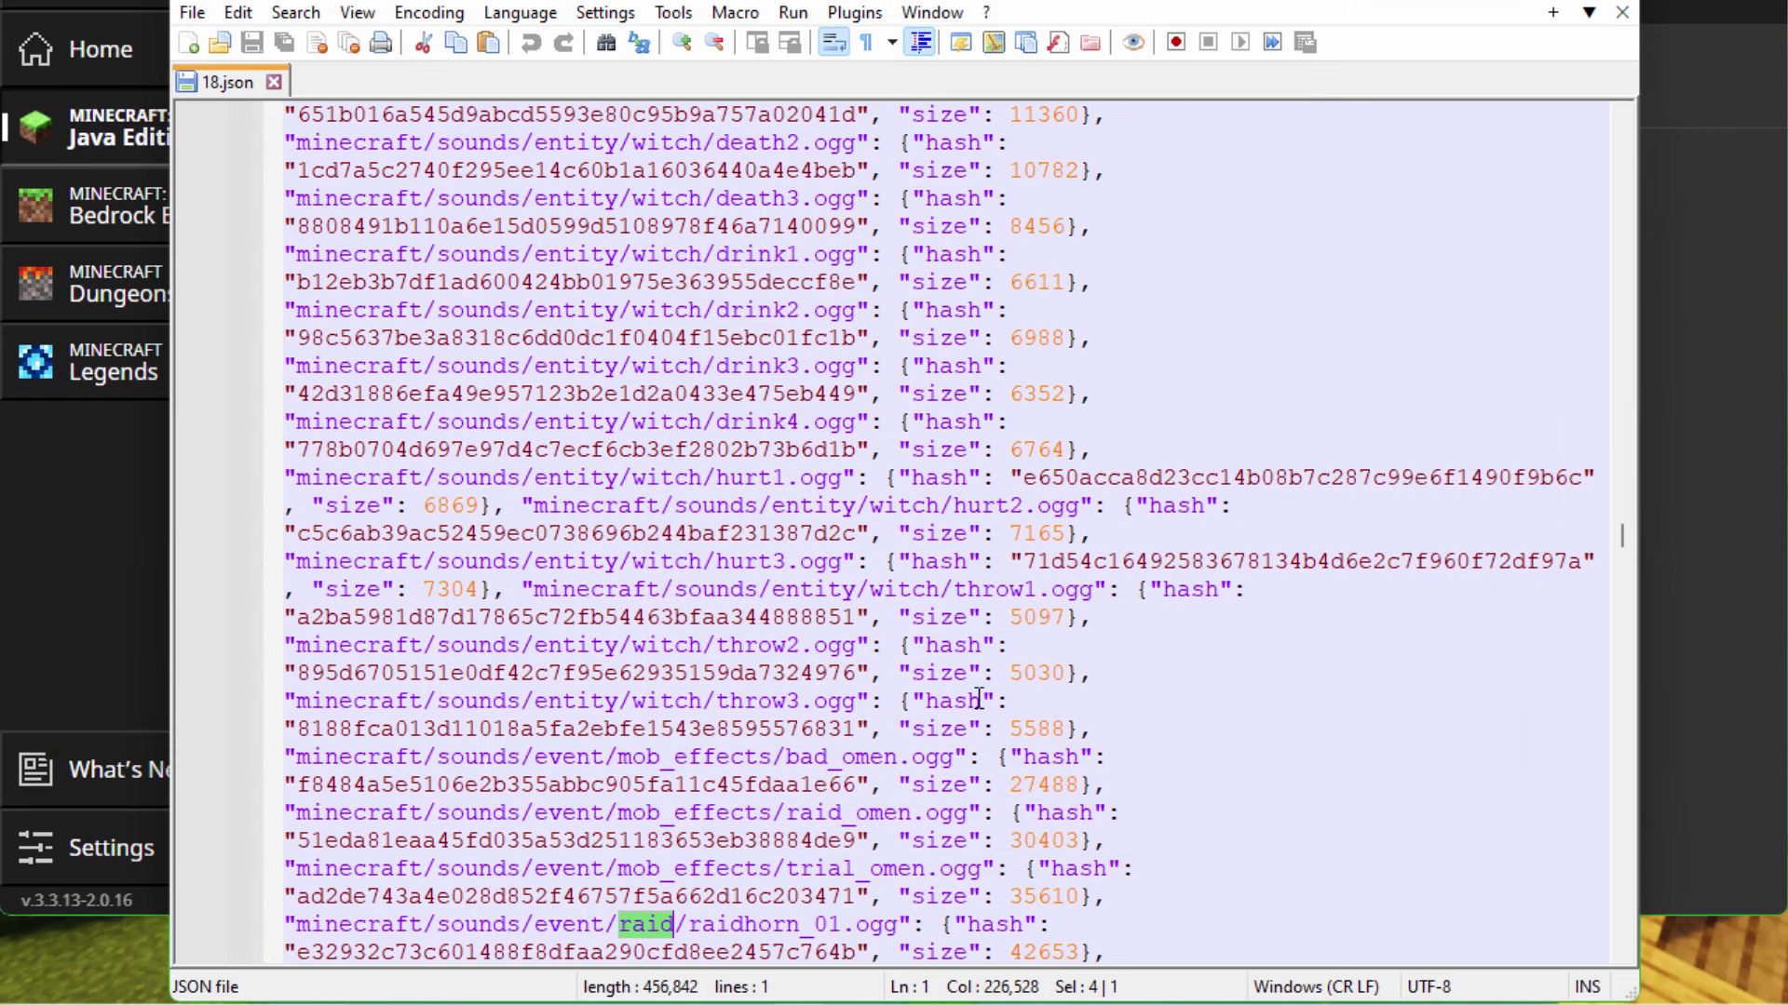
Examine the minecraft/sounds/event/raid/ path and the file names of the entries raidhorn_01 to raidhorn_04
scroll(979, 699, down, 3)
scroll(979, 698, down, 4)
drag(687, 338, 233, 343)
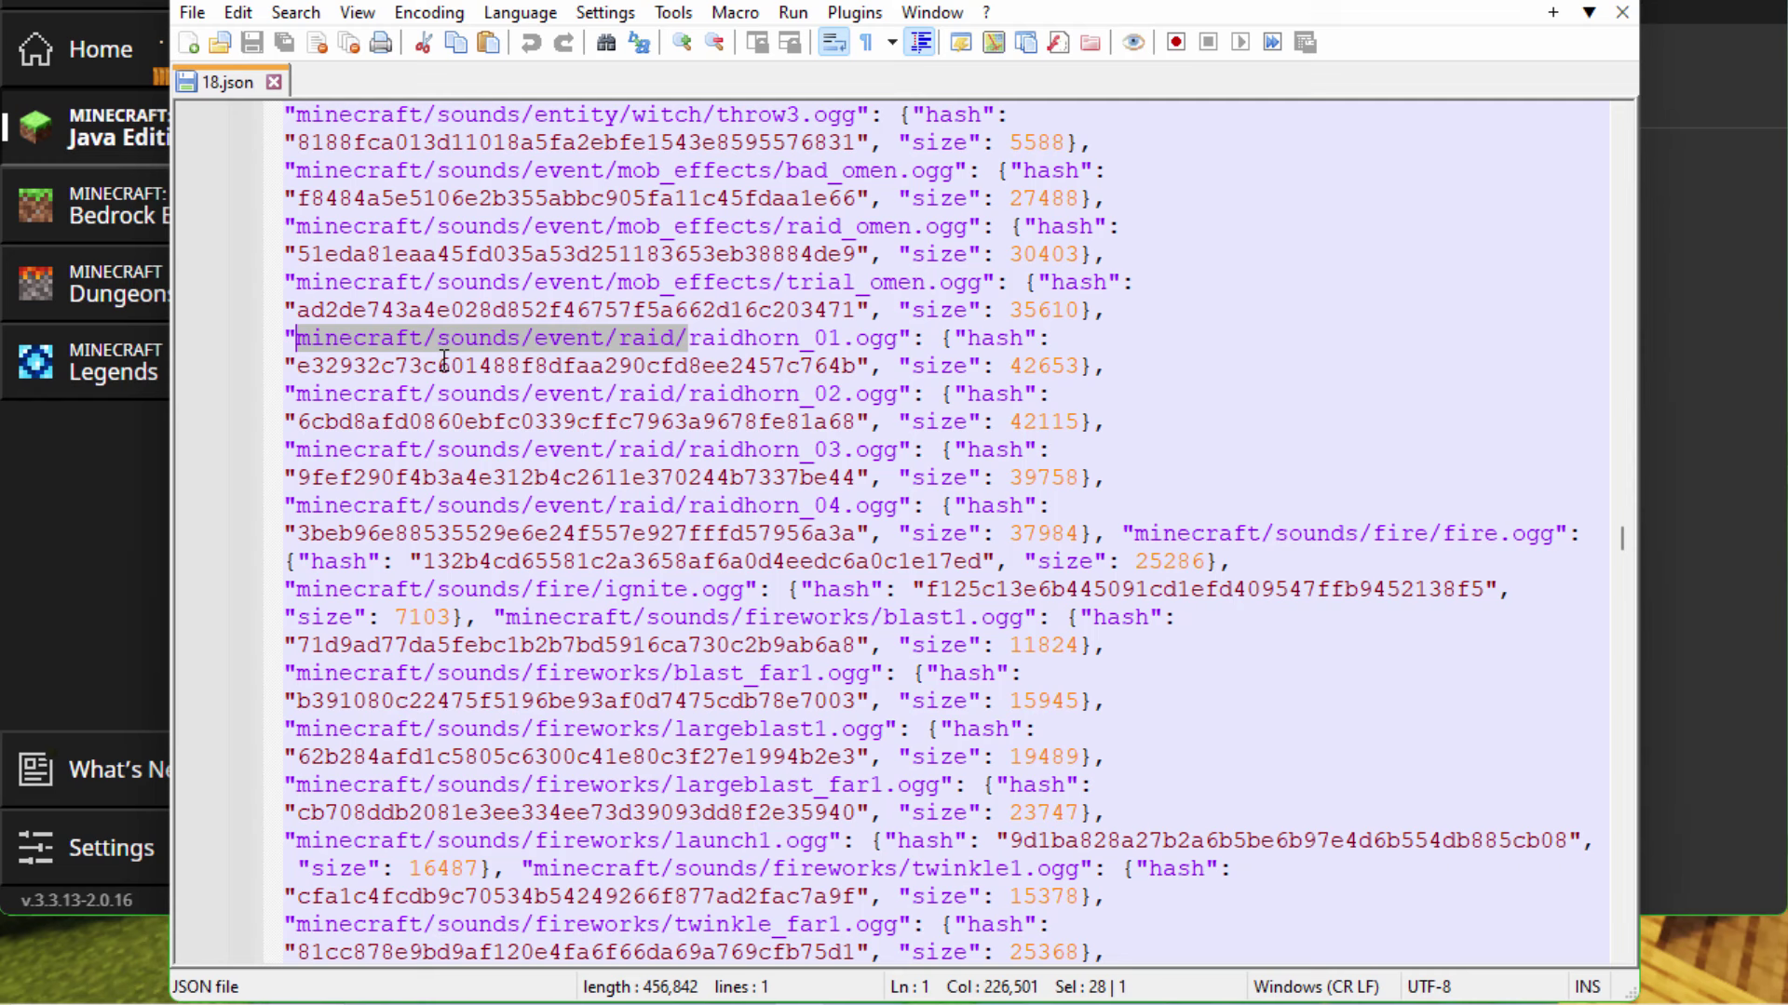
drag(693, 339, 899, 338)
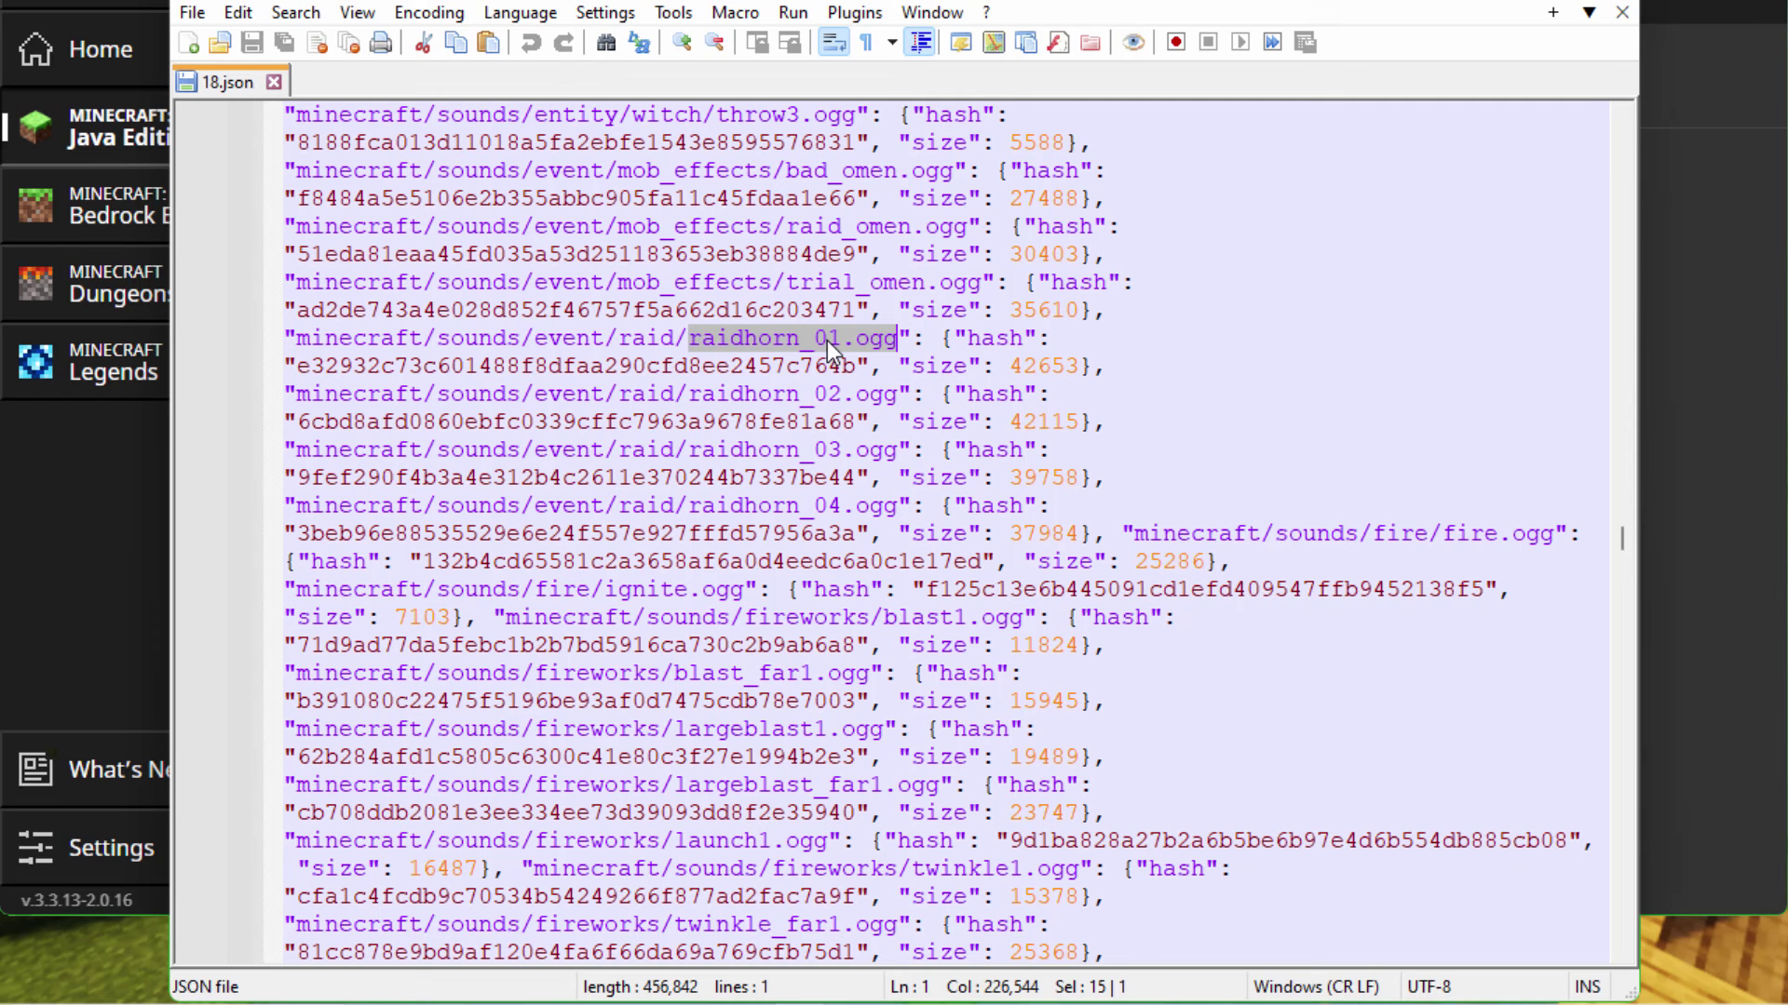
drag(689, 395, 841, 399)
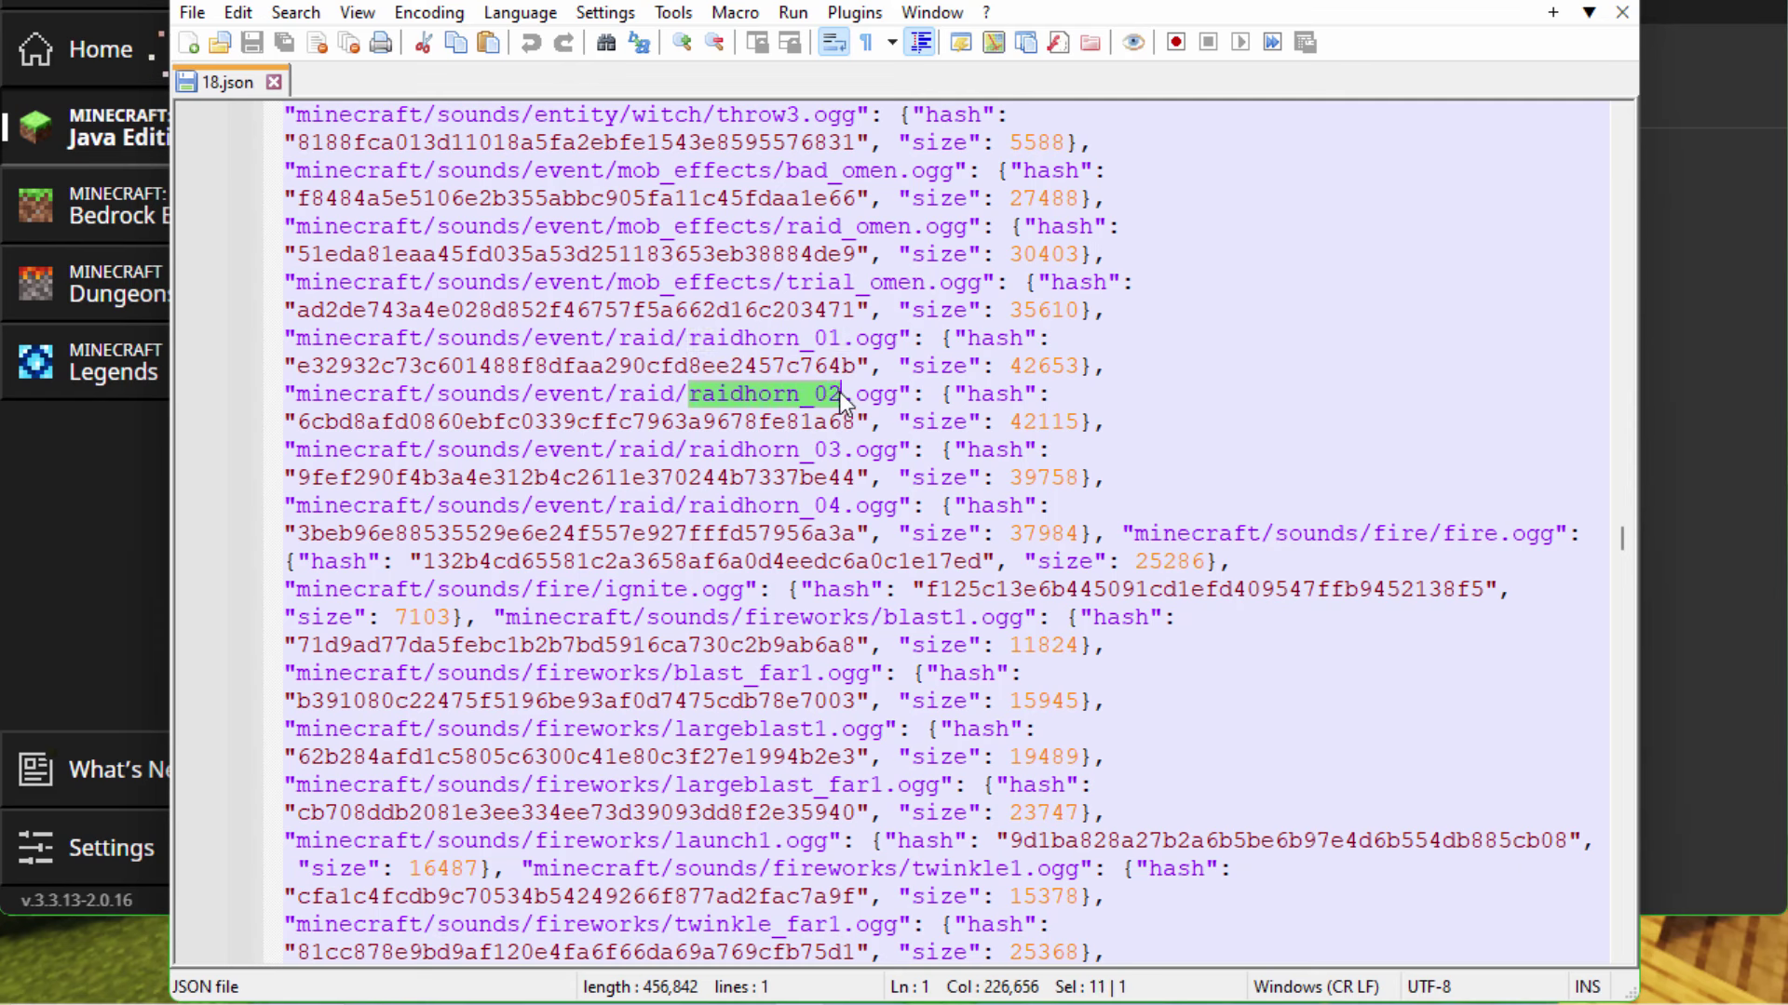
drag(689, 451, 841, 451)
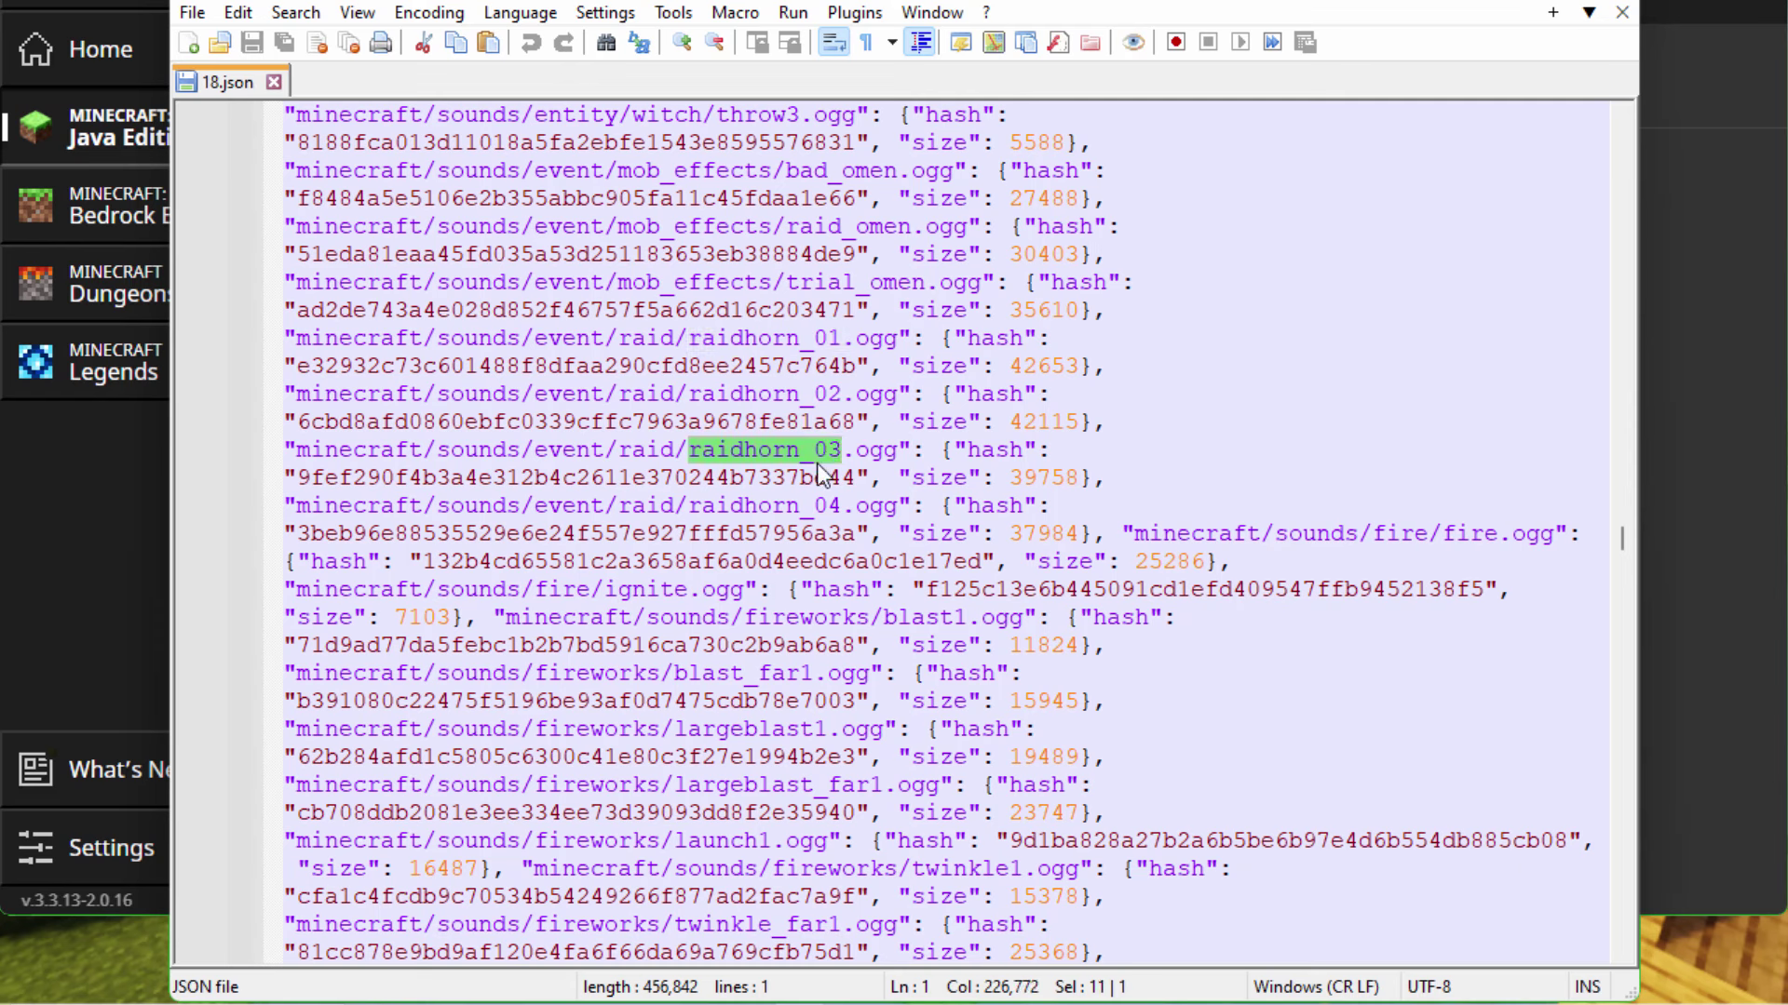
drag(689, 506, 841, 506)
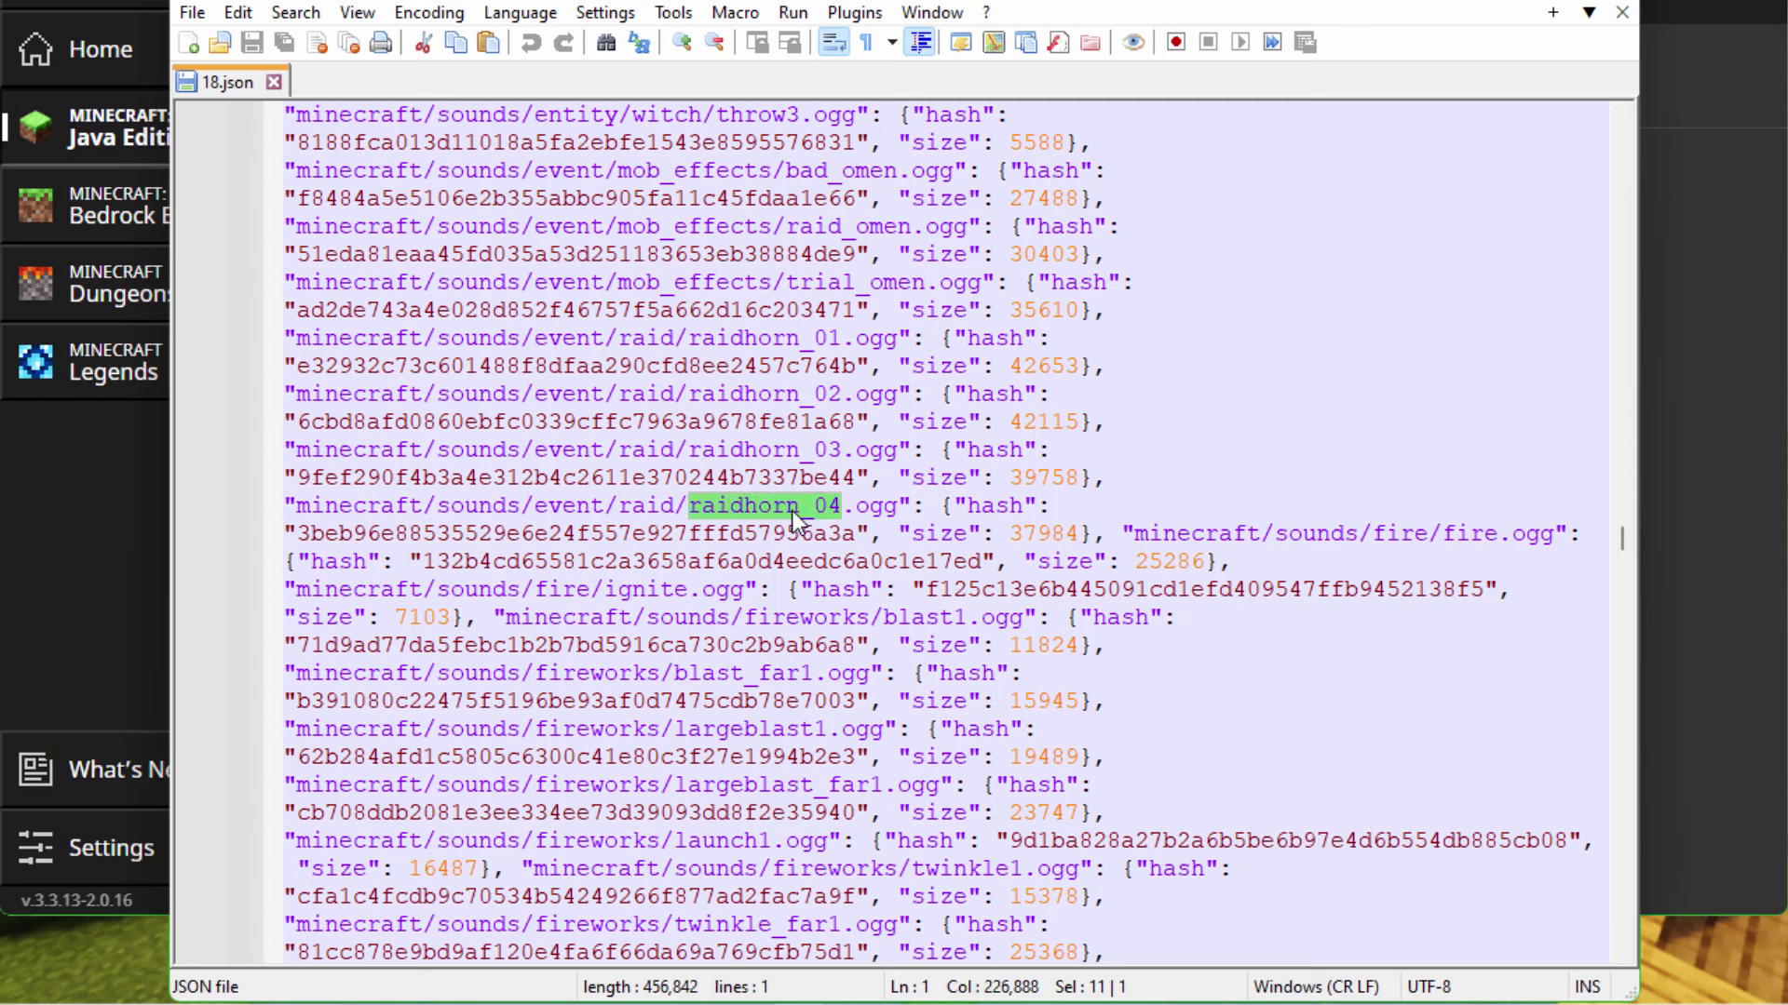
click(745, 343)
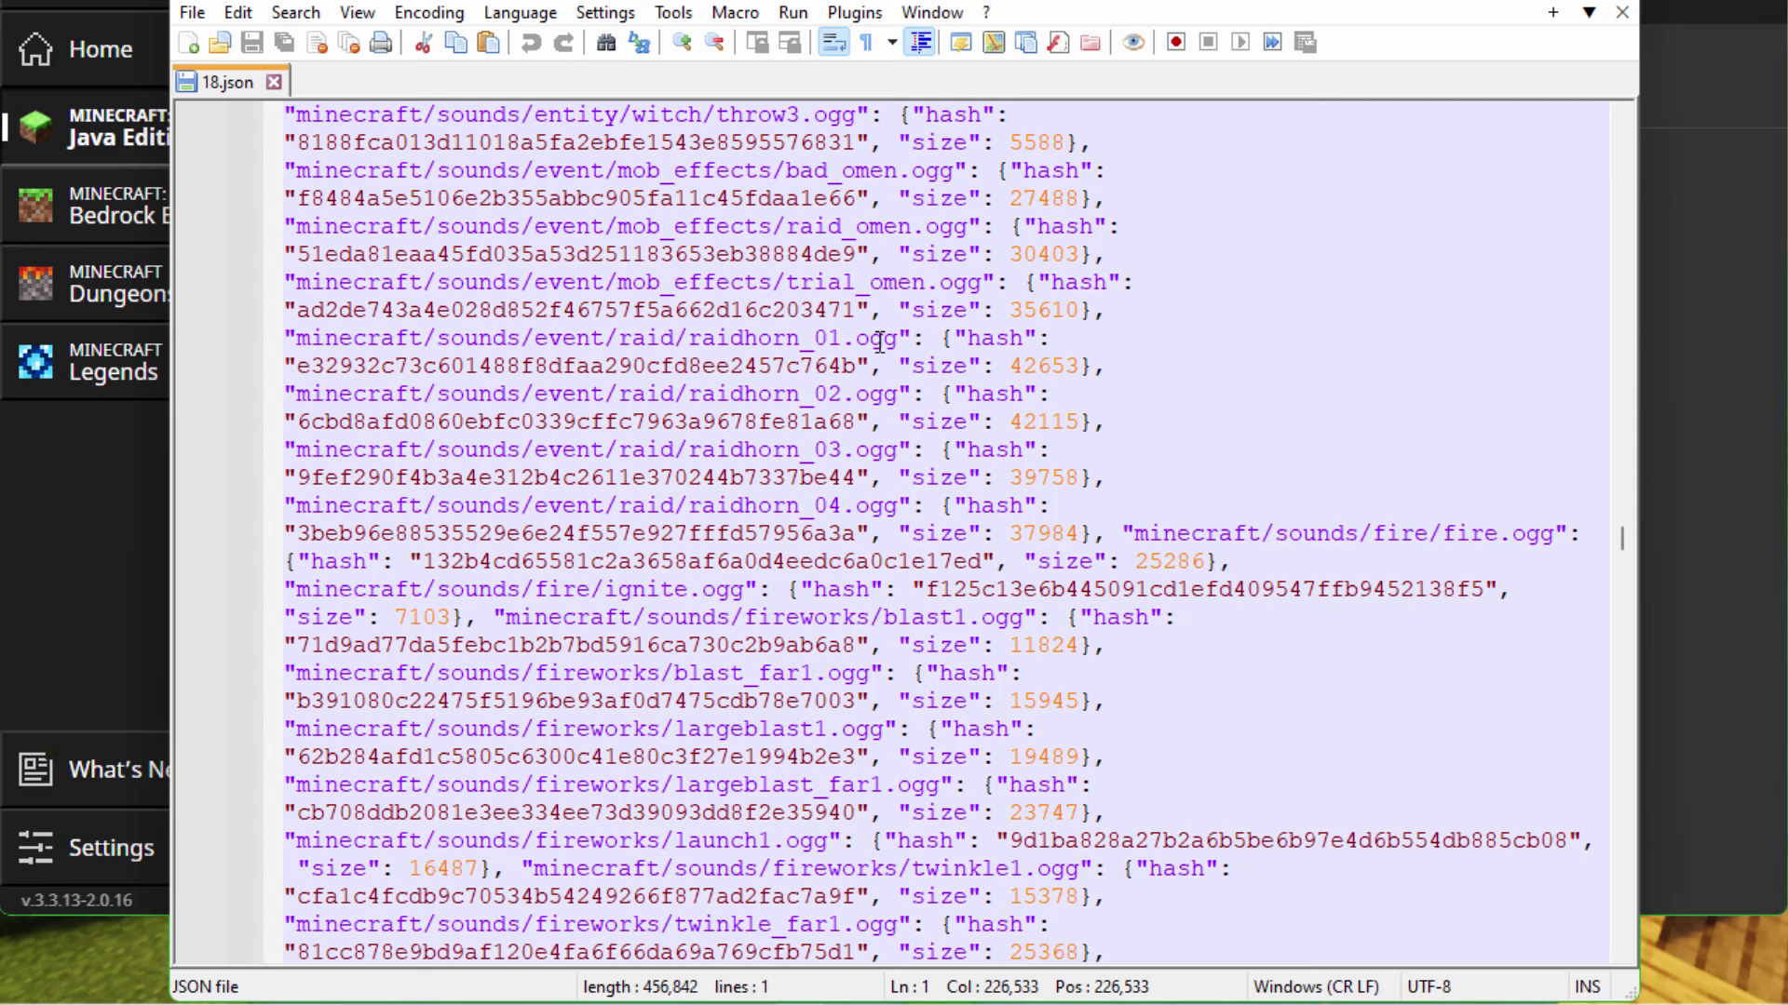
Copy the full path minecraft/sounds/event/raid/raidhorn_01.ogg from 18.json
drag(895, 338, 689, 340)
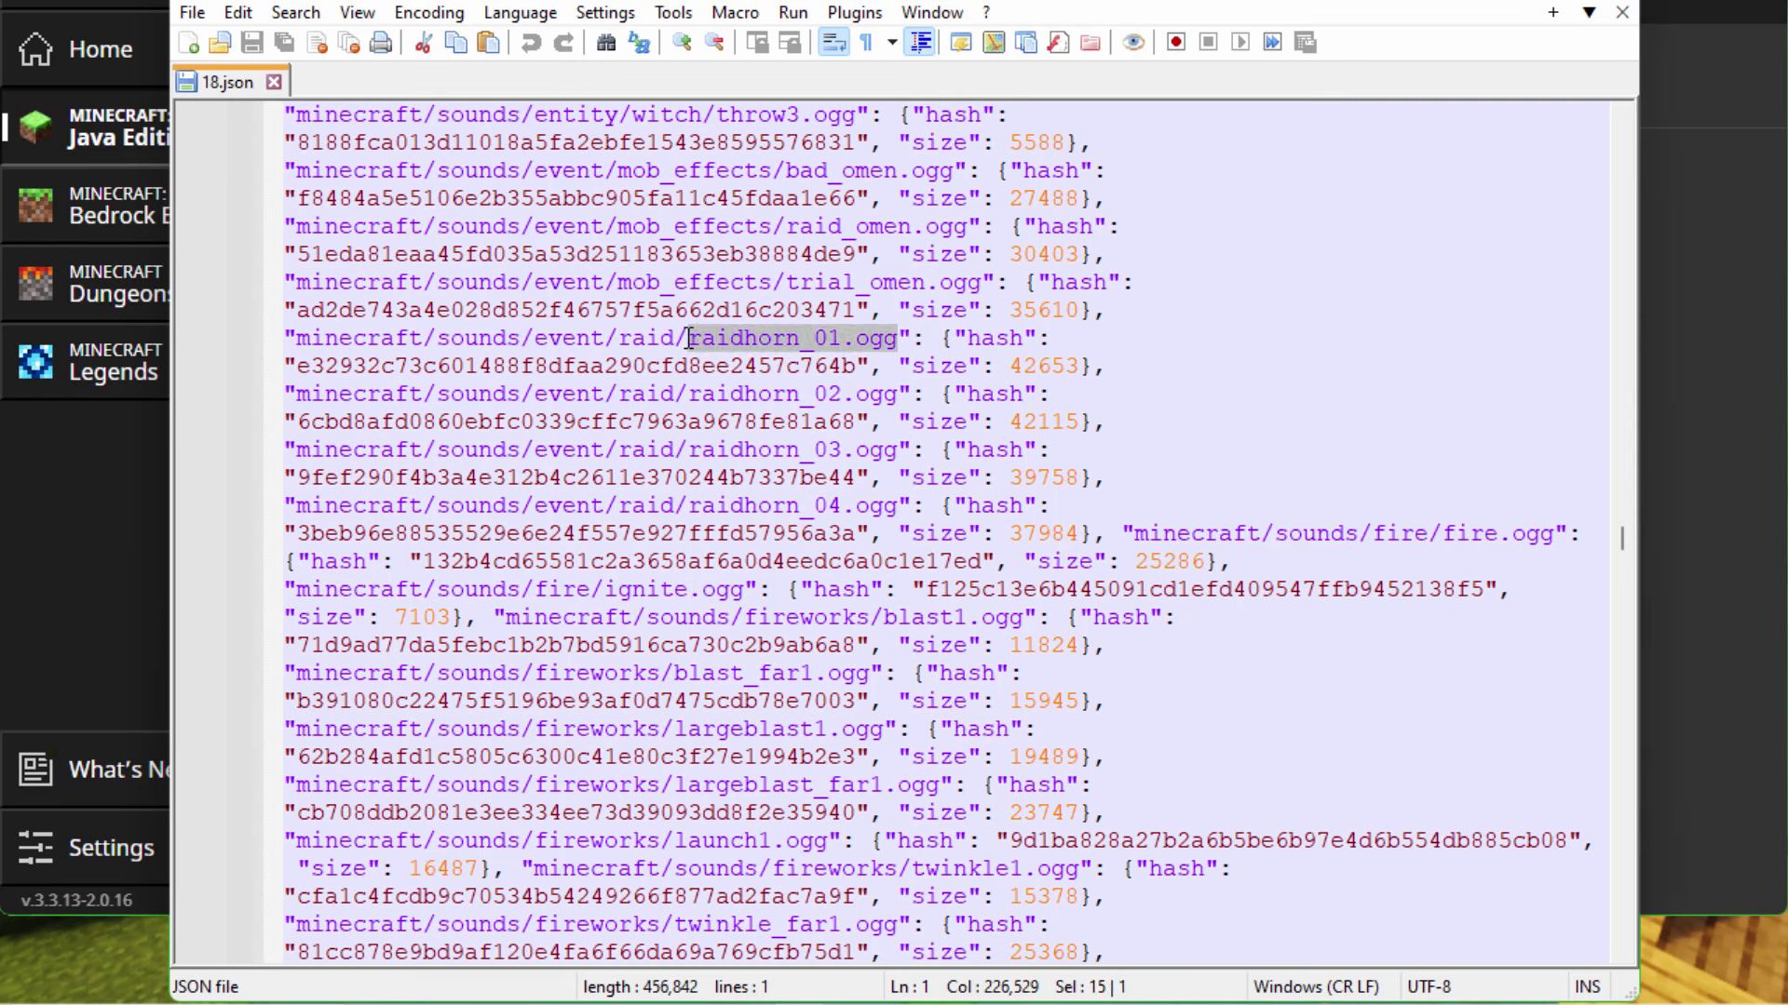
click(880, 340)
drag(901, 341, 303, 344)
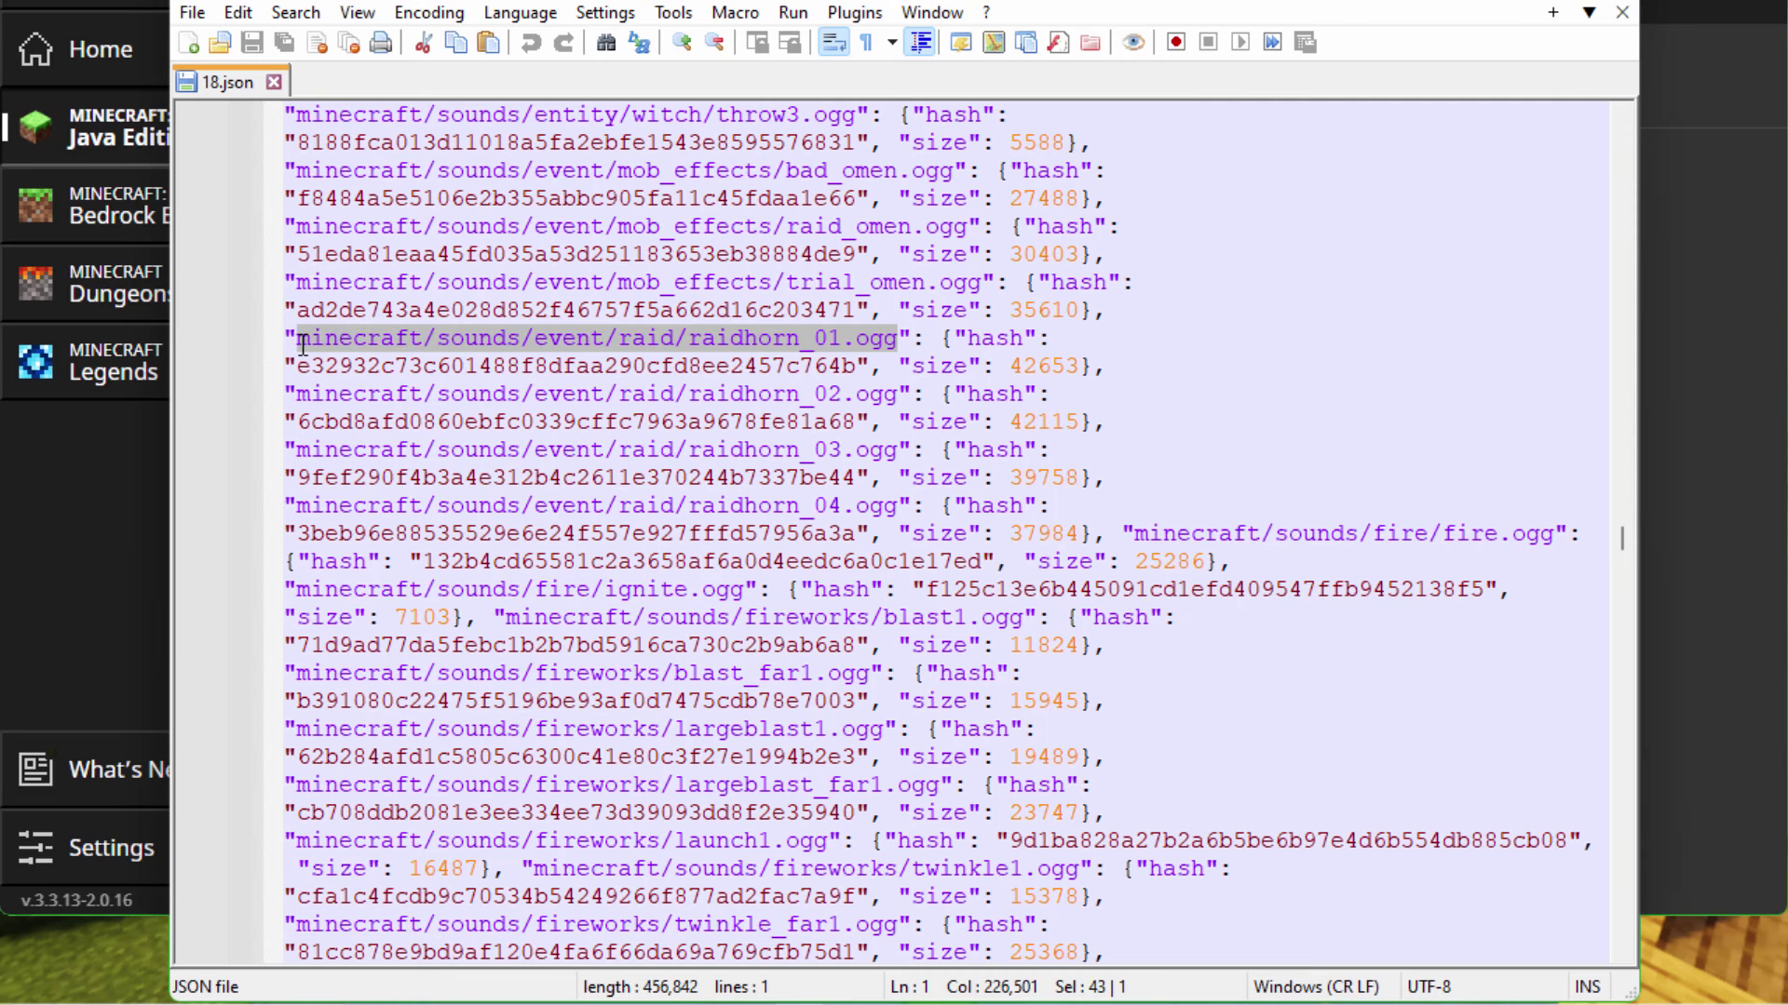
right_click(534, 337)
click(636, 389)
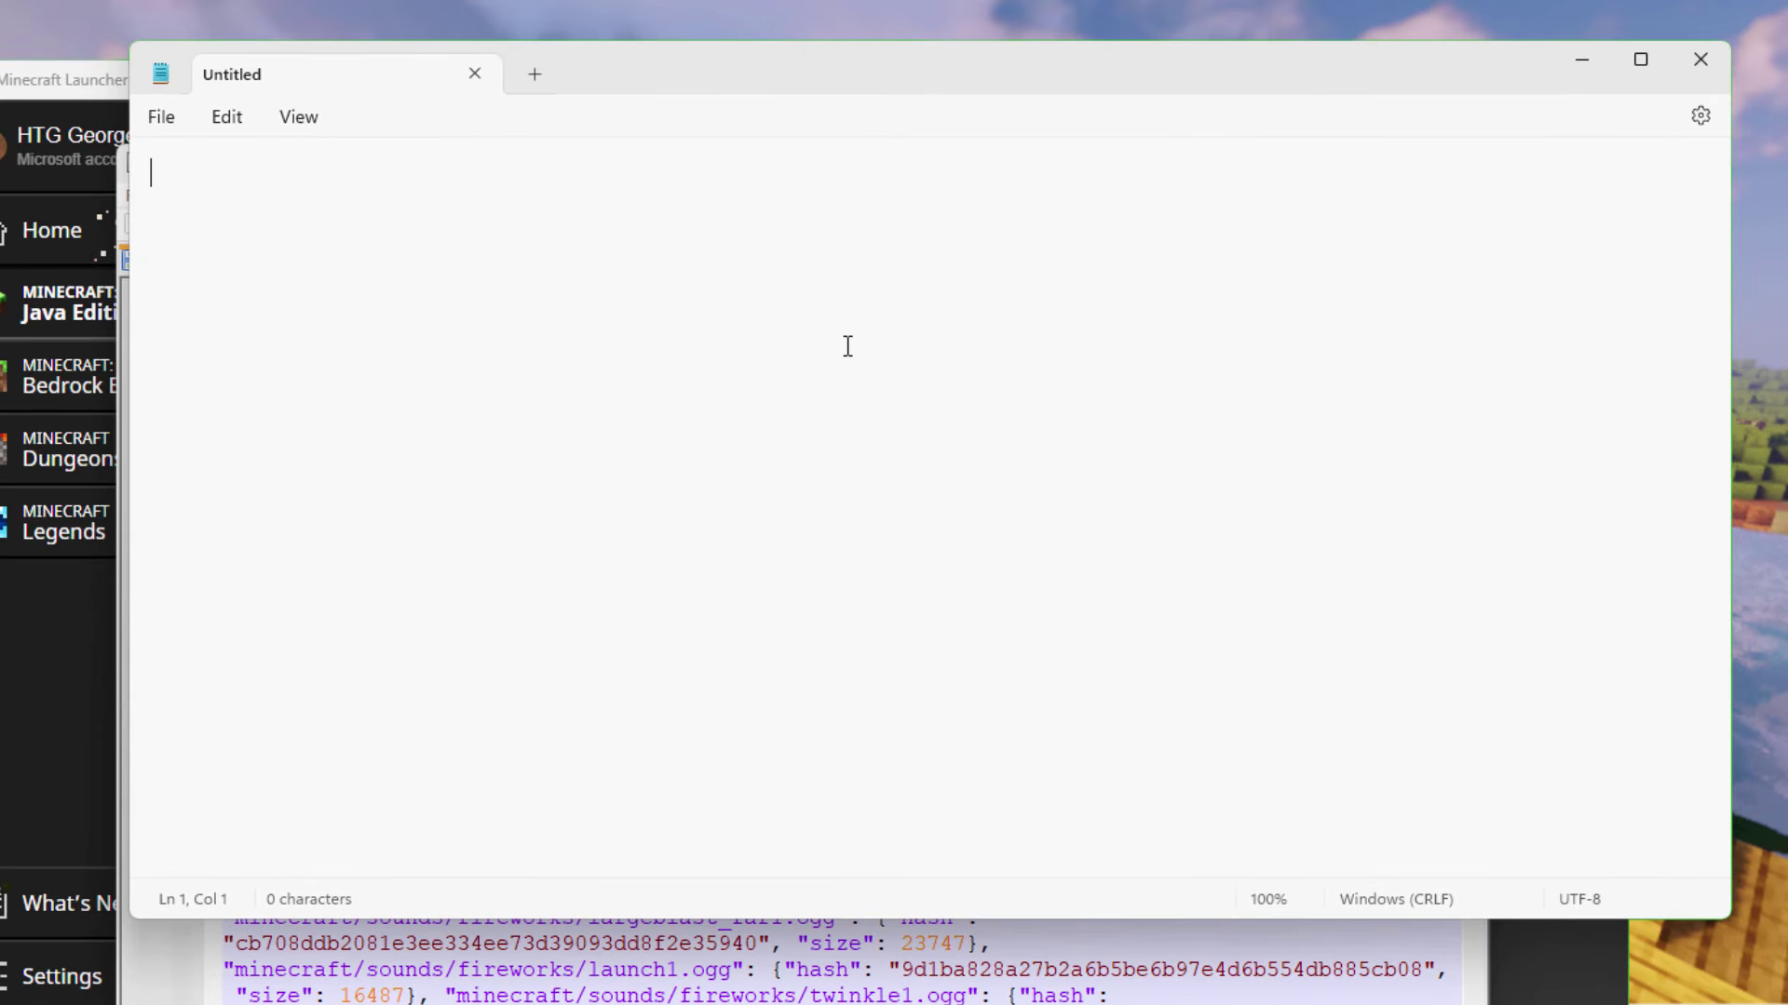
Paste the copied raidhorn_01.ogg path on four separate lines of the blank Notepad document
key(ctrl+v)
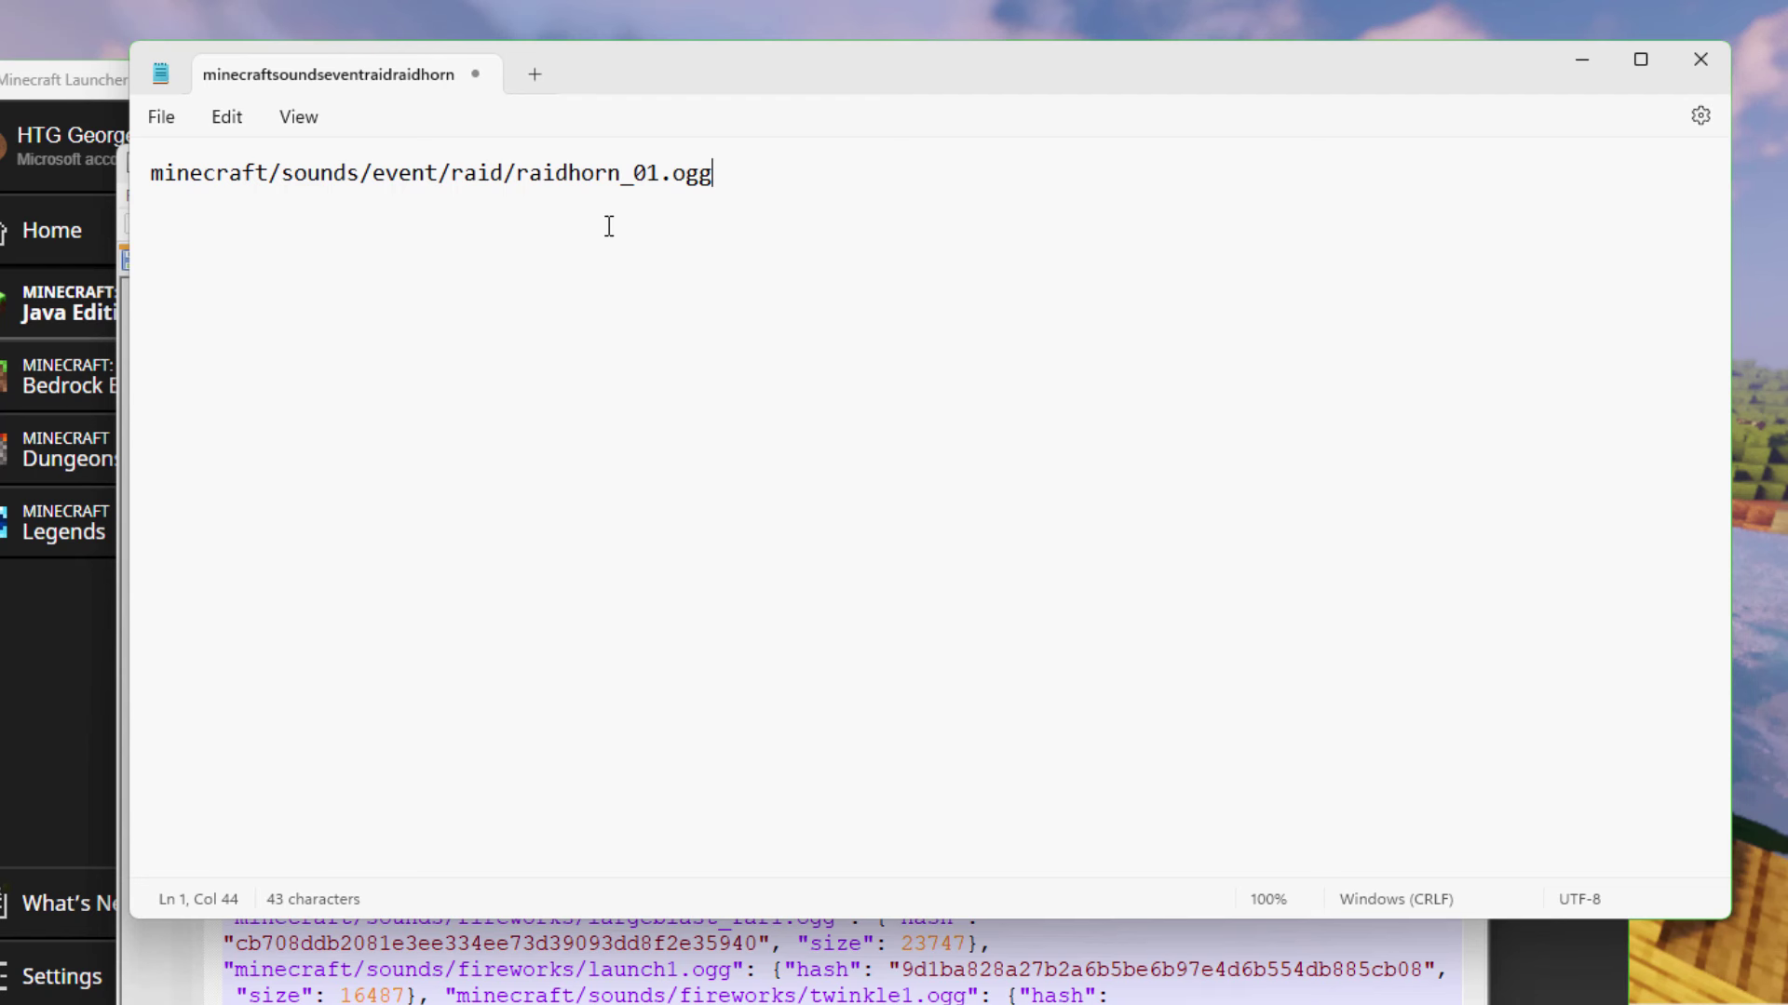
key(Return)
key(ctrl+v)
key(Return)
key(ctrl+v)
key(Return)
key(ctrl+v)
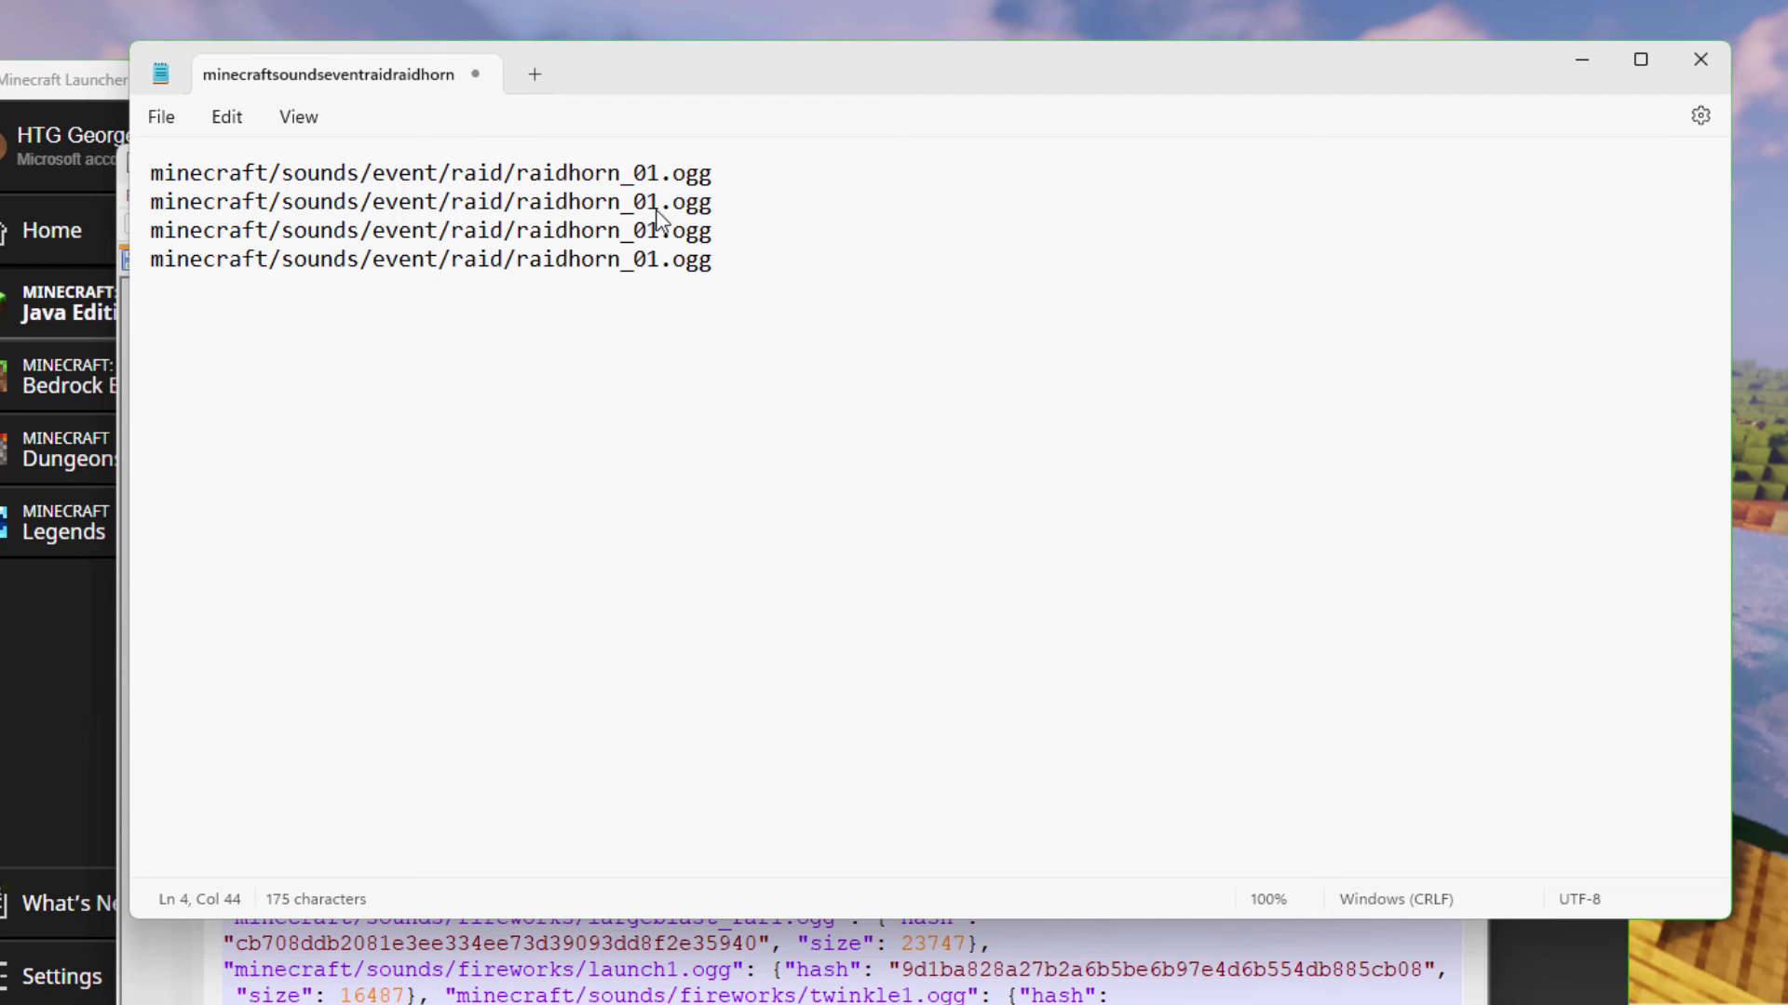
Renumber the second, third and fourth path lines to raidhorn_02.ogg, raidhorn_03.ogg and raidhorn_04.ogg, and move the Notepad window aside
key(BackSpace)
text(2)
key(Down)
key(BackSpace)
text(4)
drag(638, 75, 775, 145)
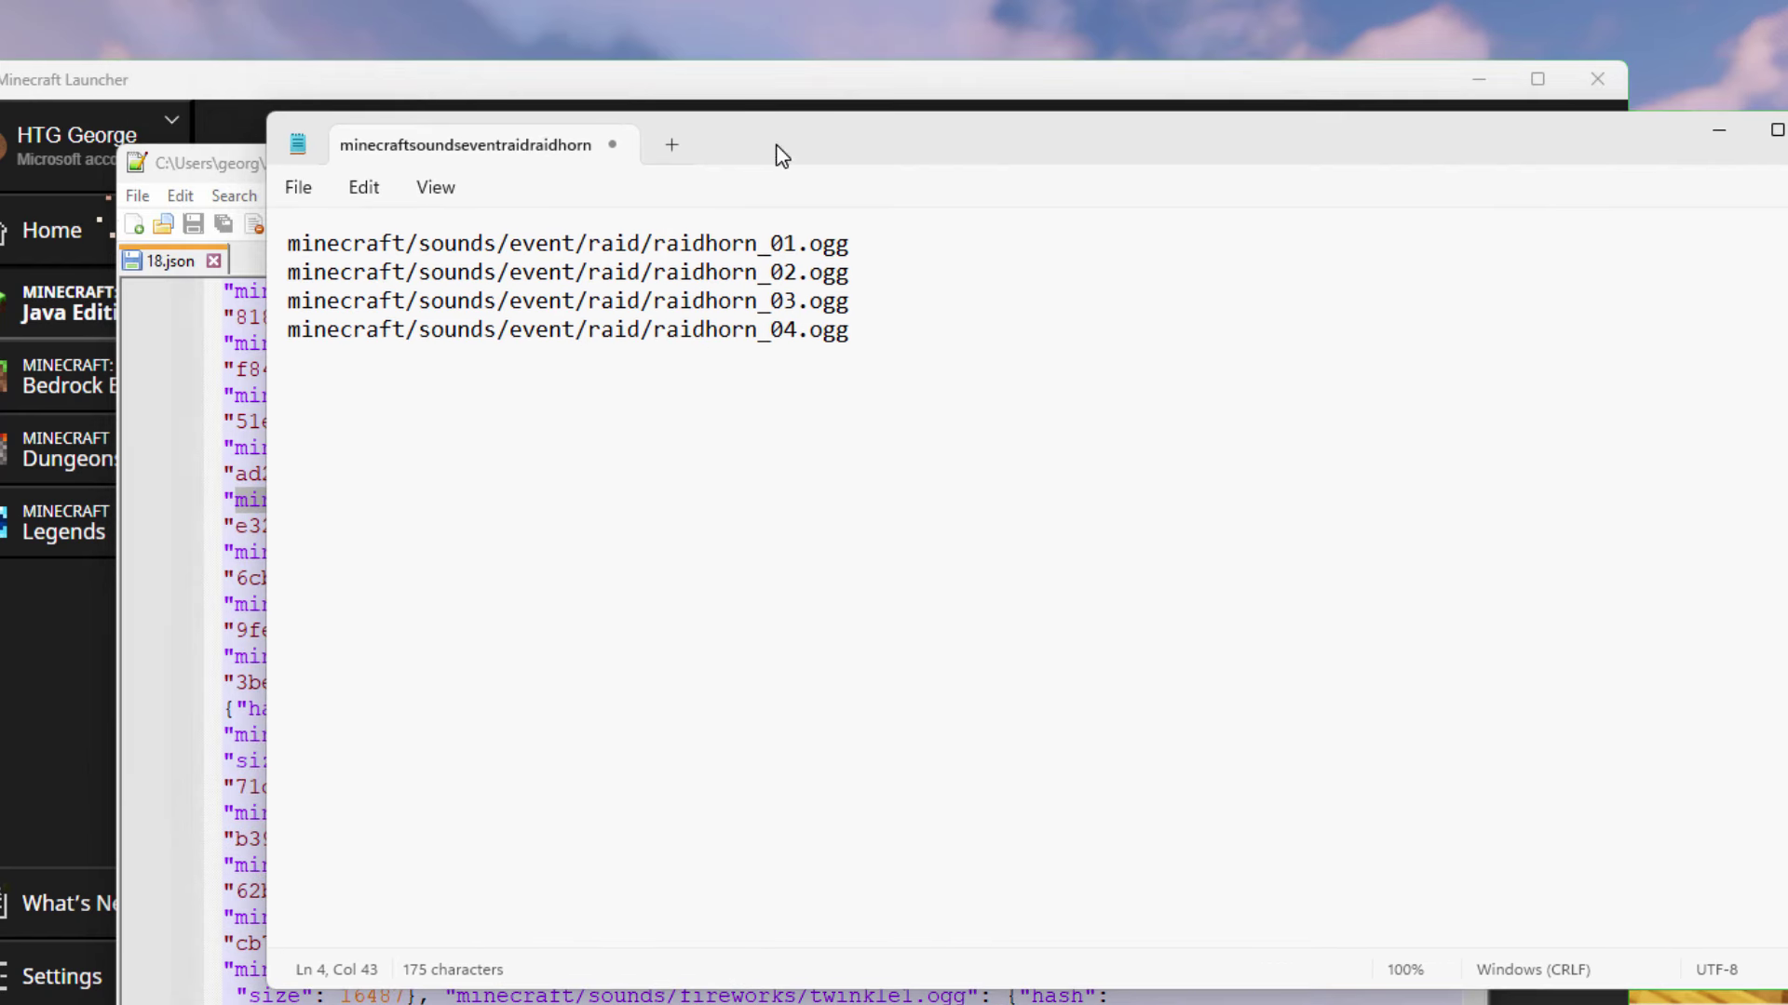
Close 18.json in Notepad++ and the indexes folder window, keeping the raidhorn path list open in Notepad
drag(665, 330, 676, 330)
click(734, 331)
click(181, 642)
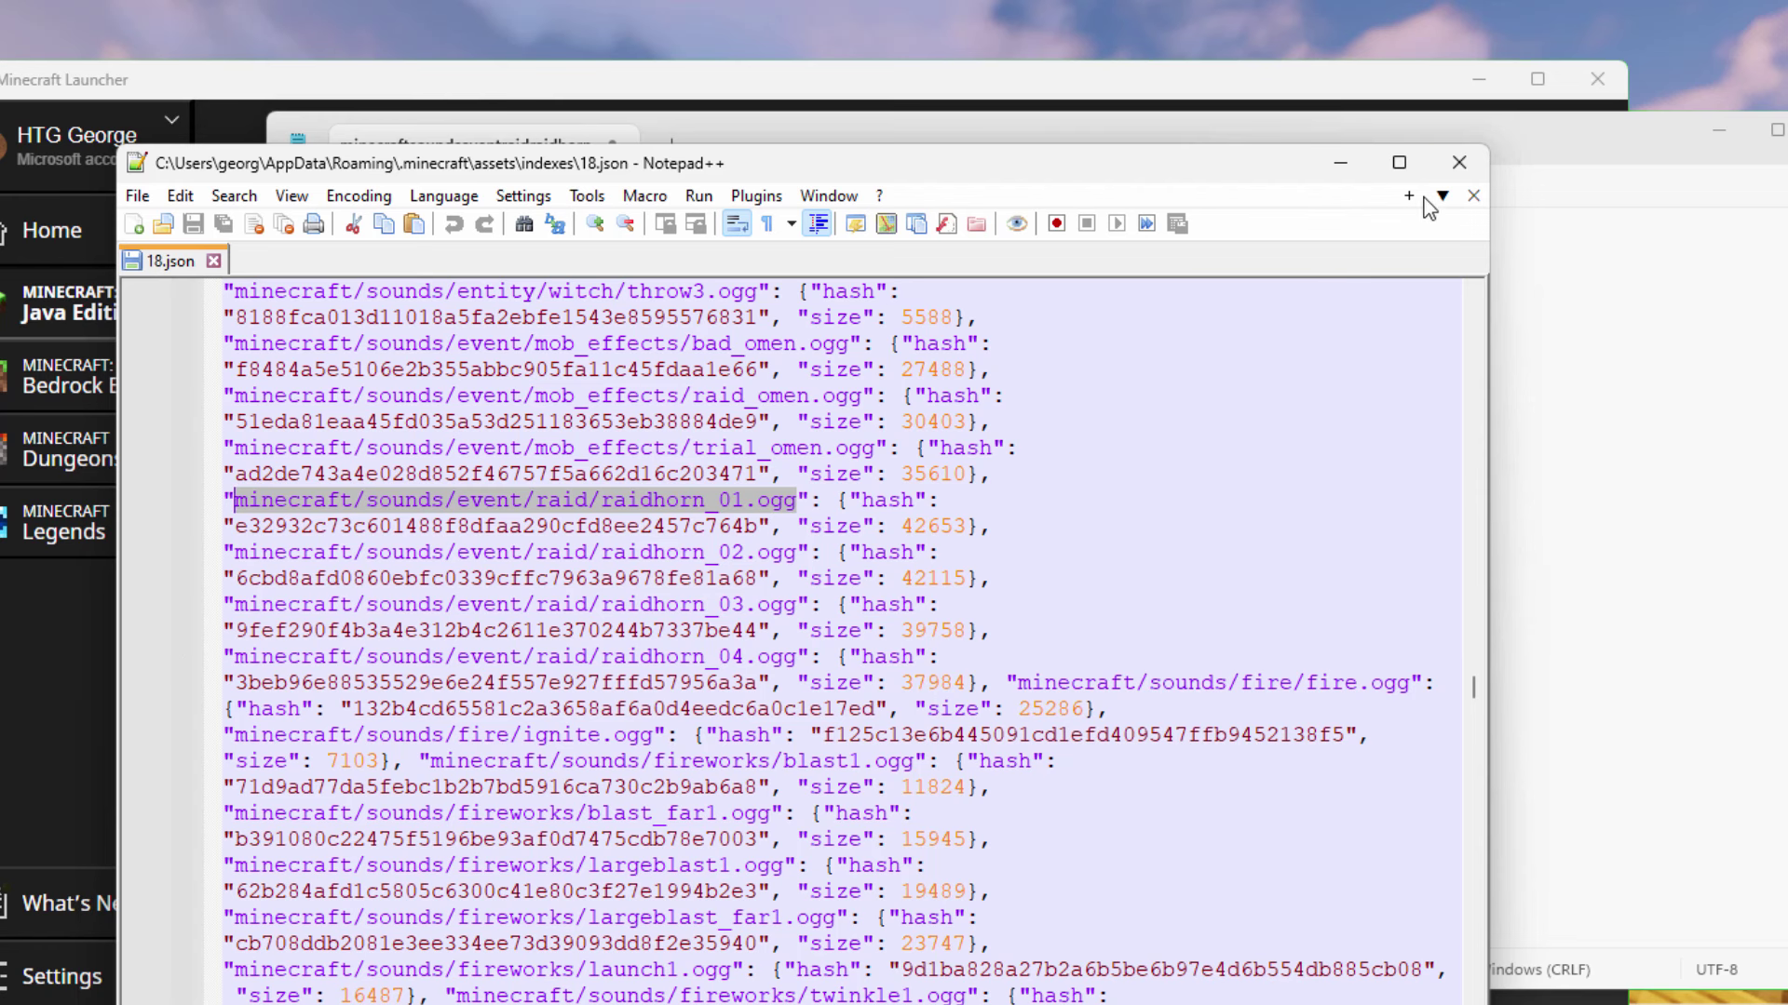
click(1459, 162)
drag(940, 141, 1010, 376)
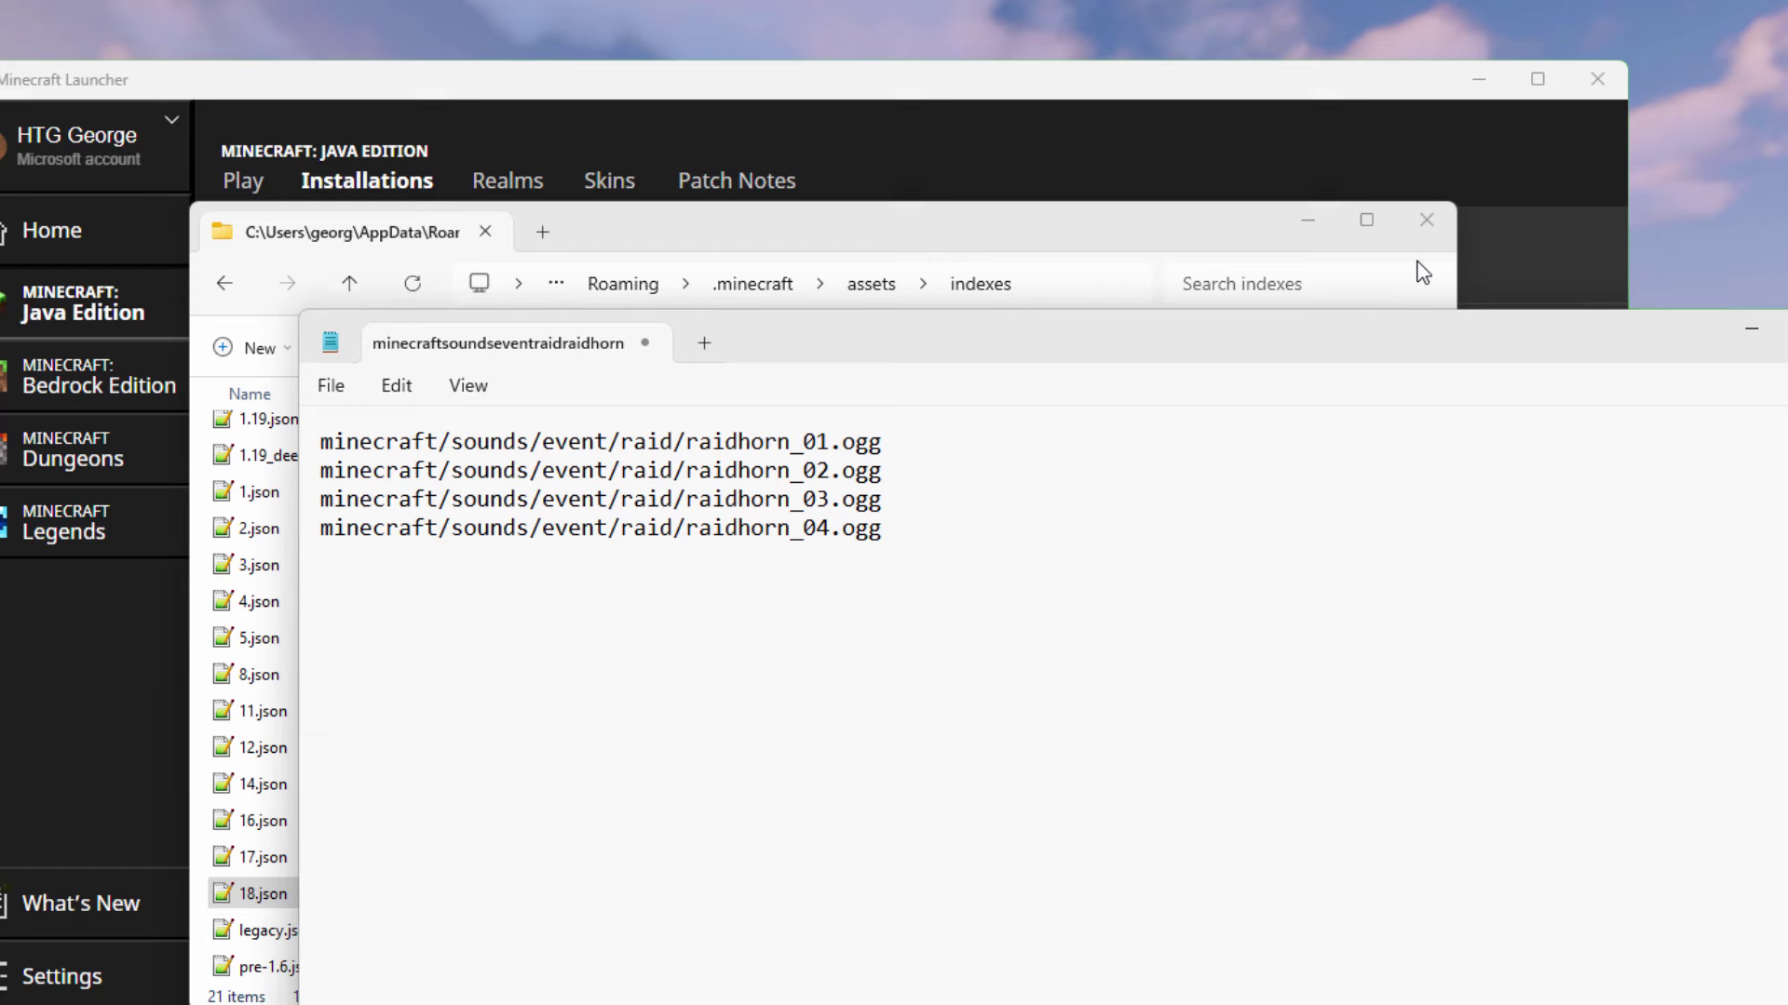
click(1423, 223)
drag(1124, 363, 1010, 259)
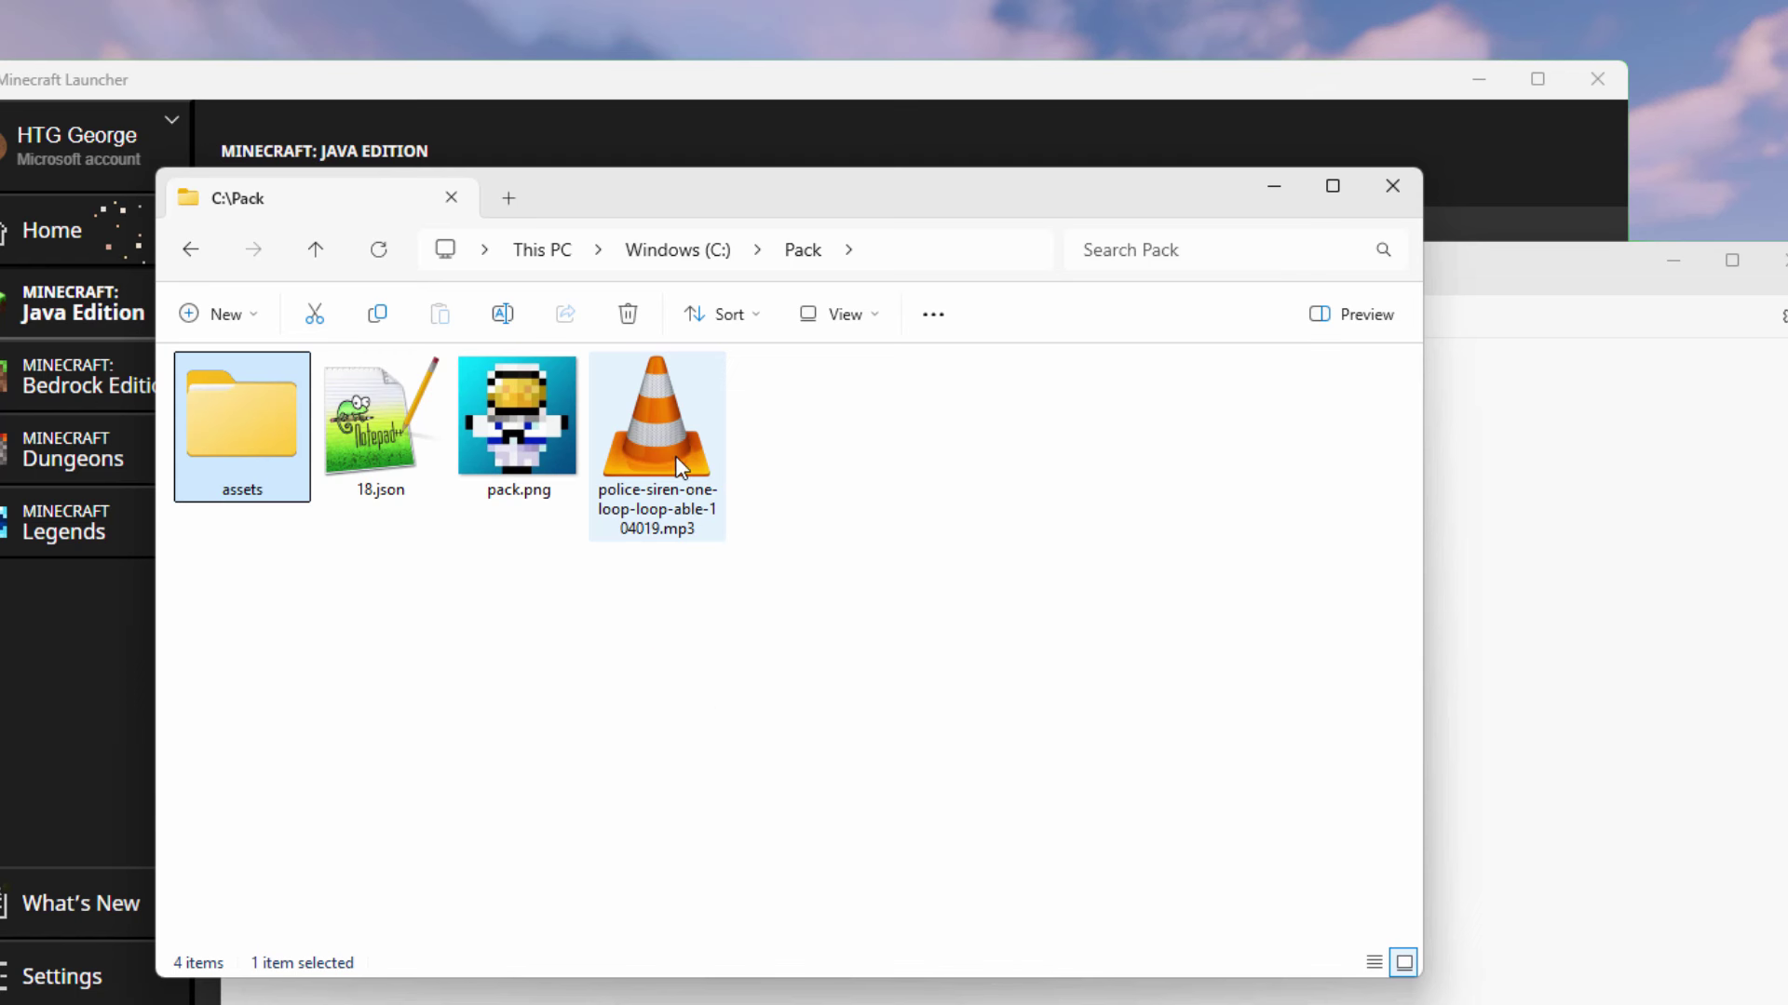
Play police-siren-one-loop-loop-able-104019.mp3 from the C:\Pack folder in VLC and close the player
double_click(657, 438)
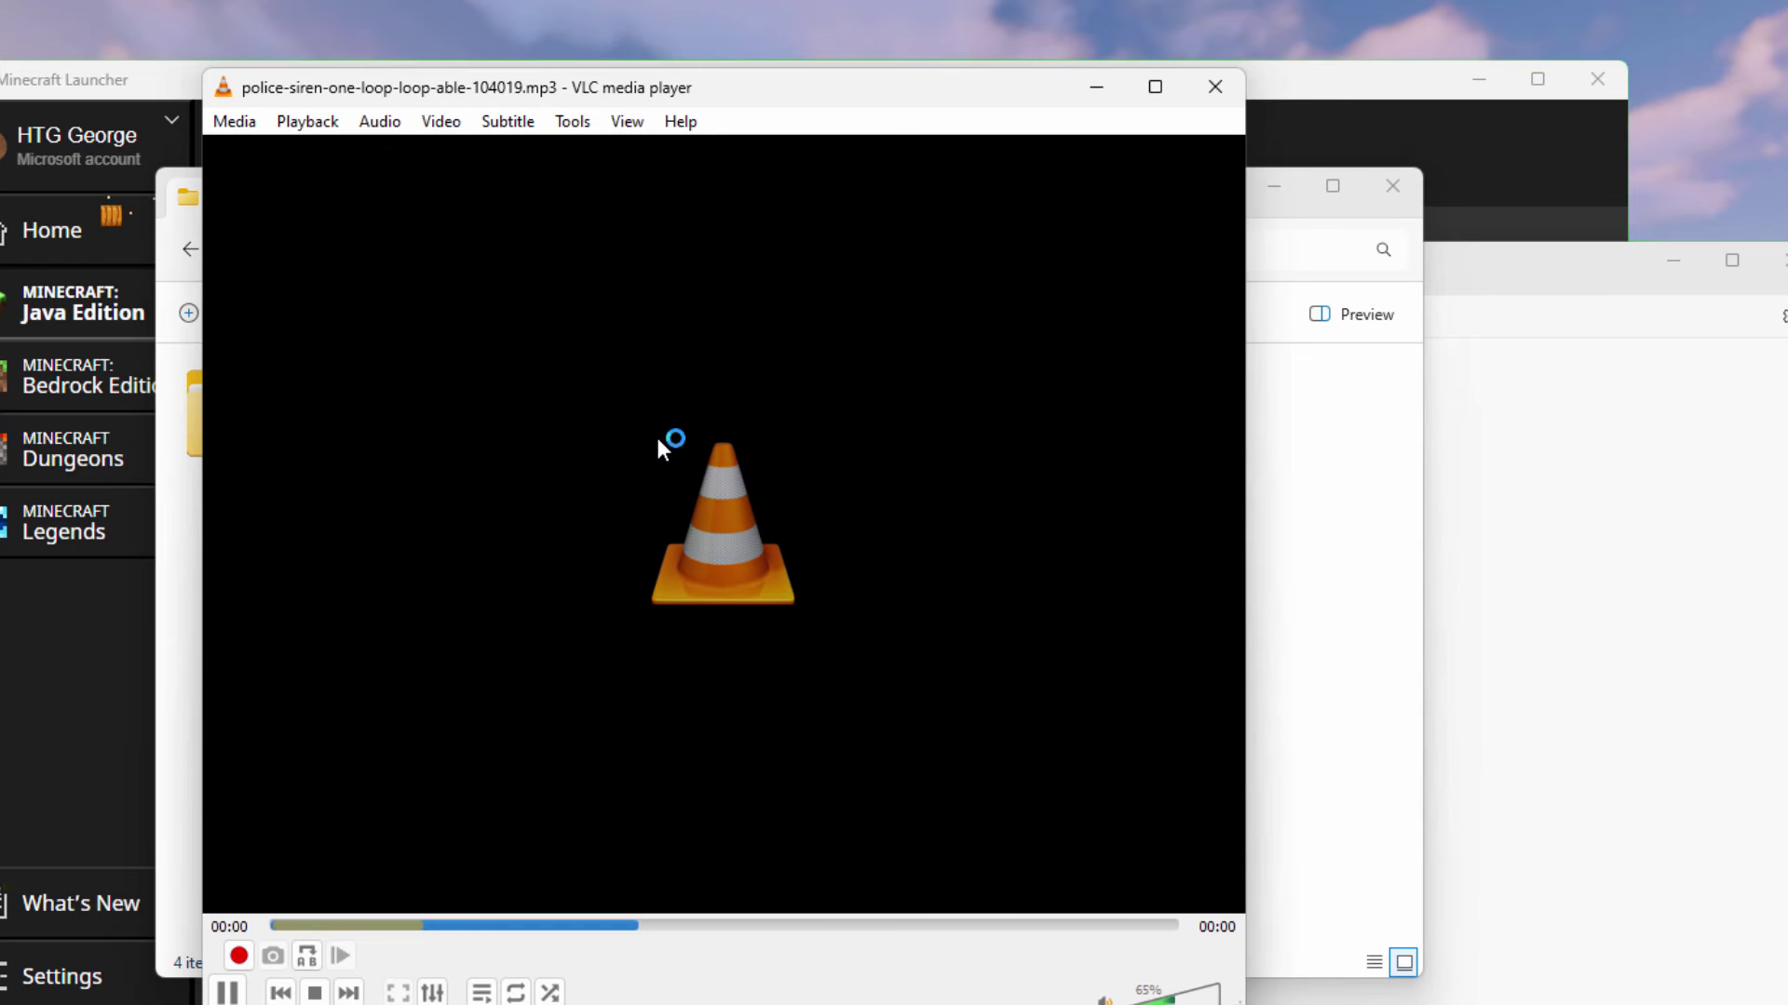
click(226, 992)
click(227, 993)
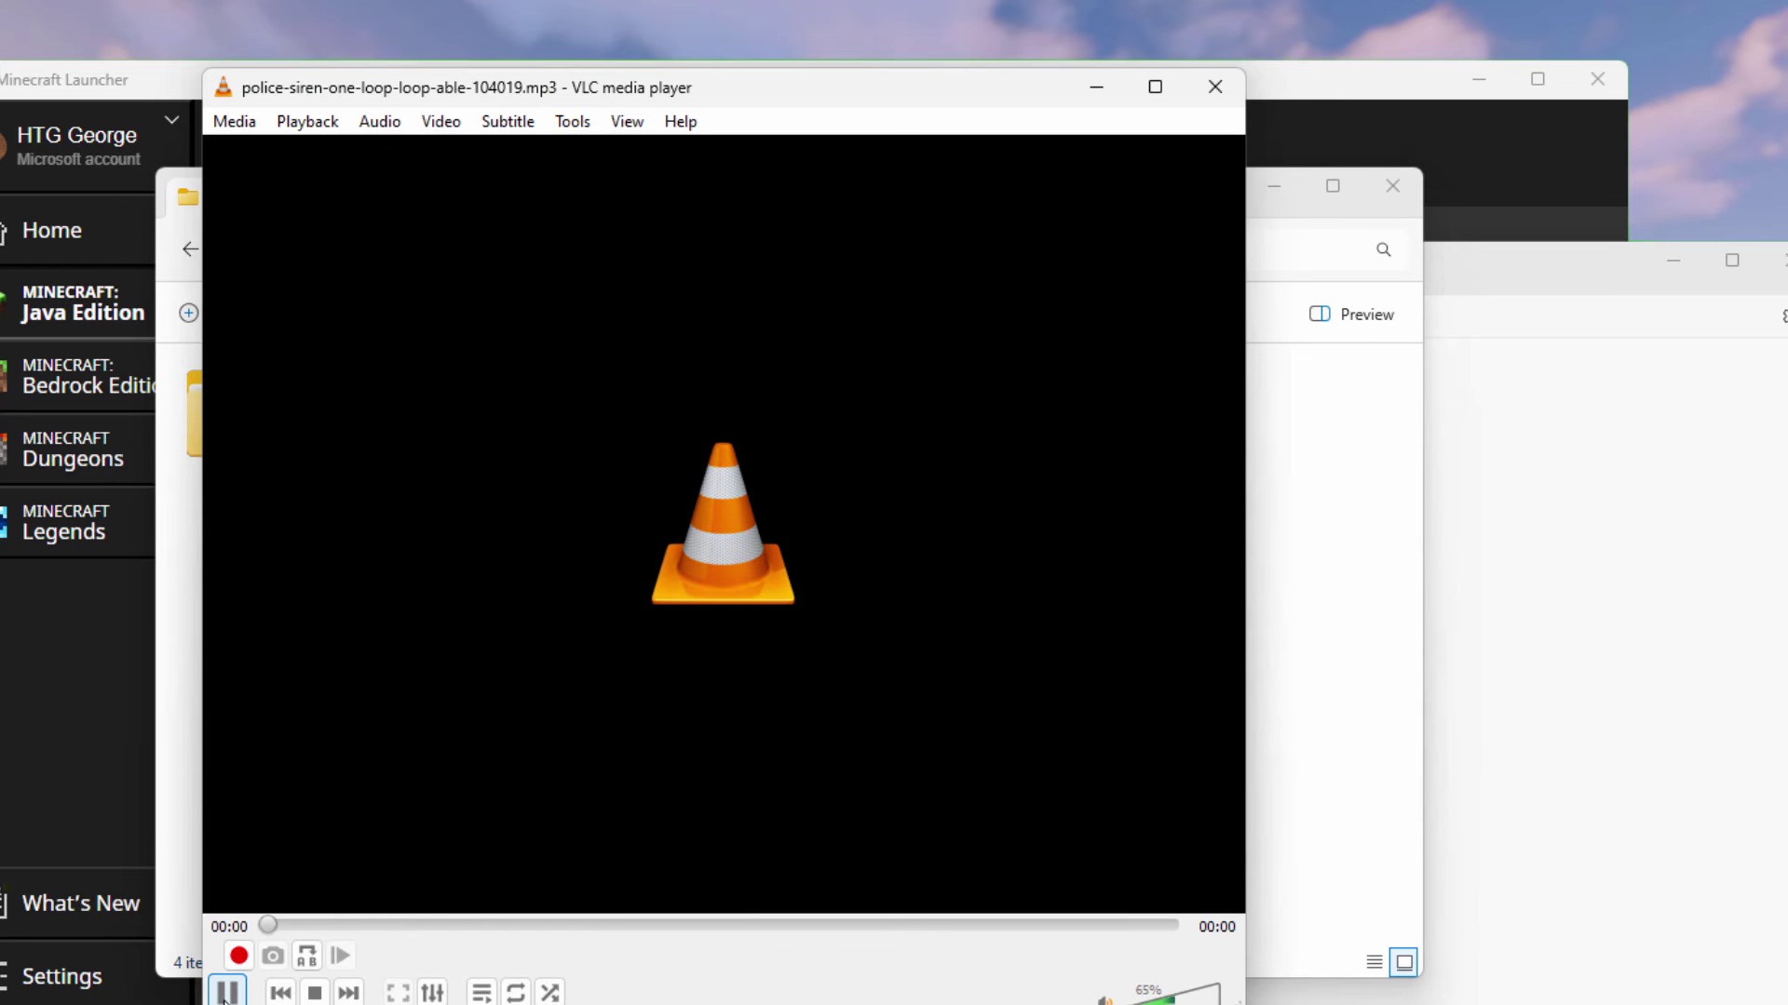
click(1214, 90)
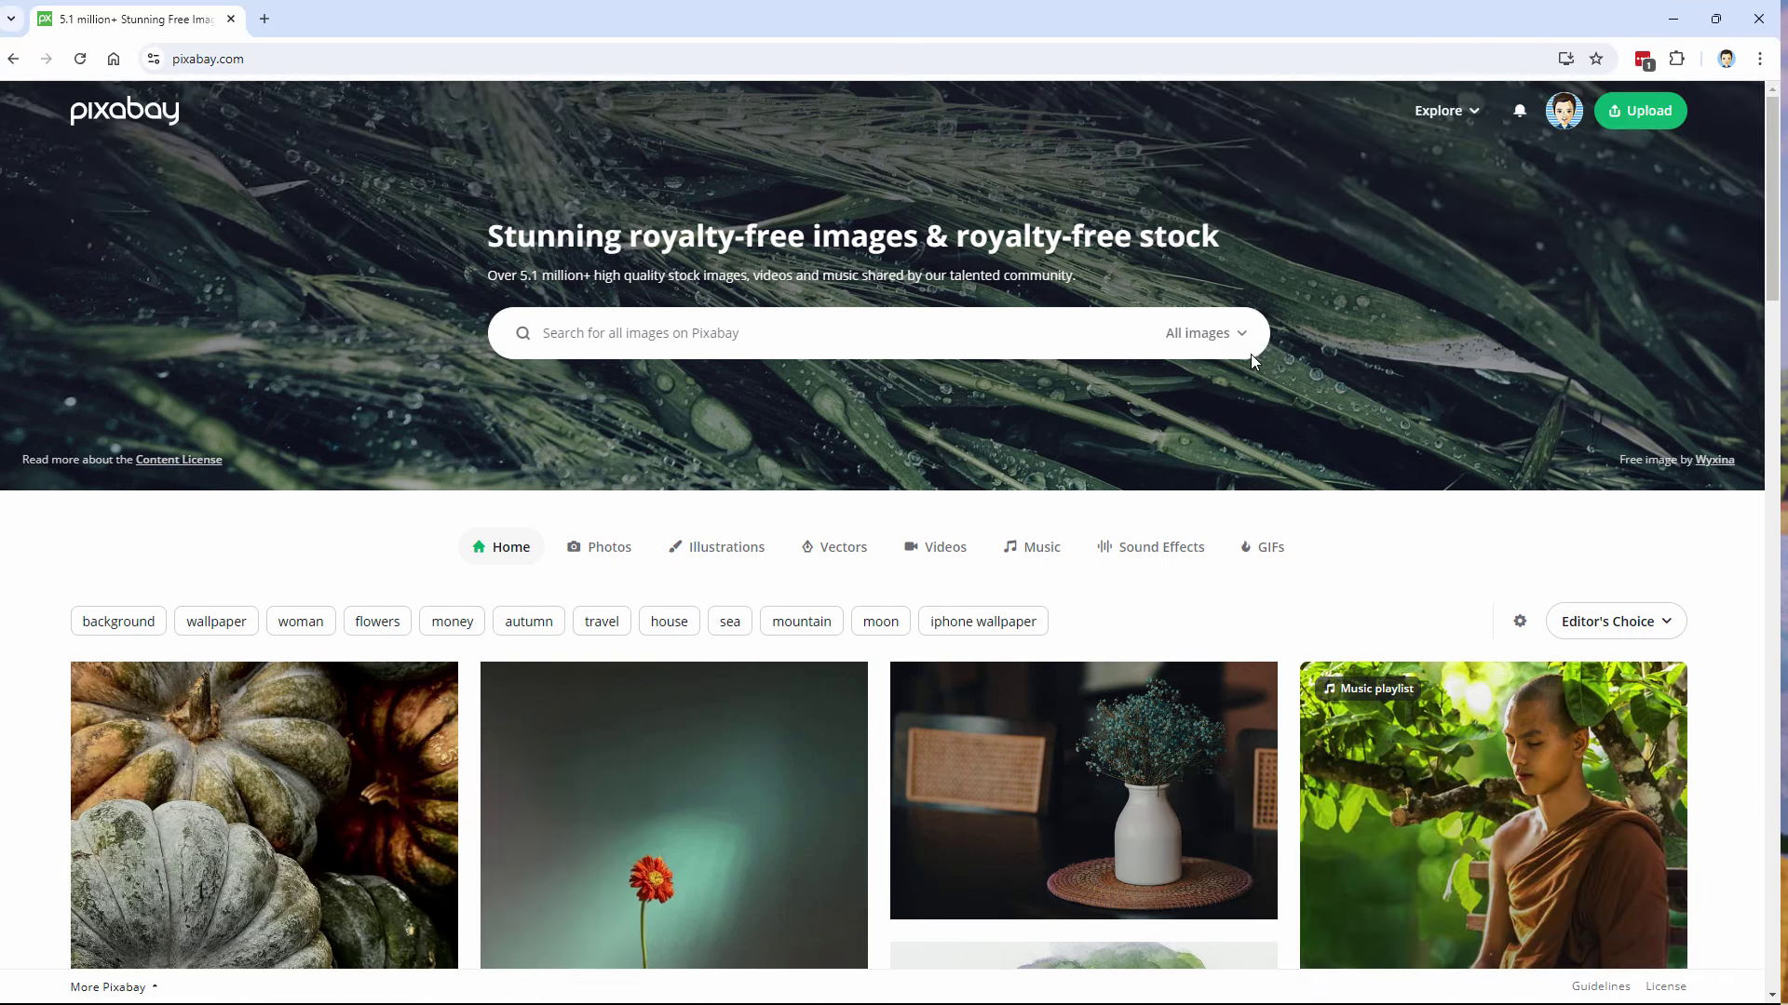
Search Pixabay's sound effects for "siren"
click(1242, 337)
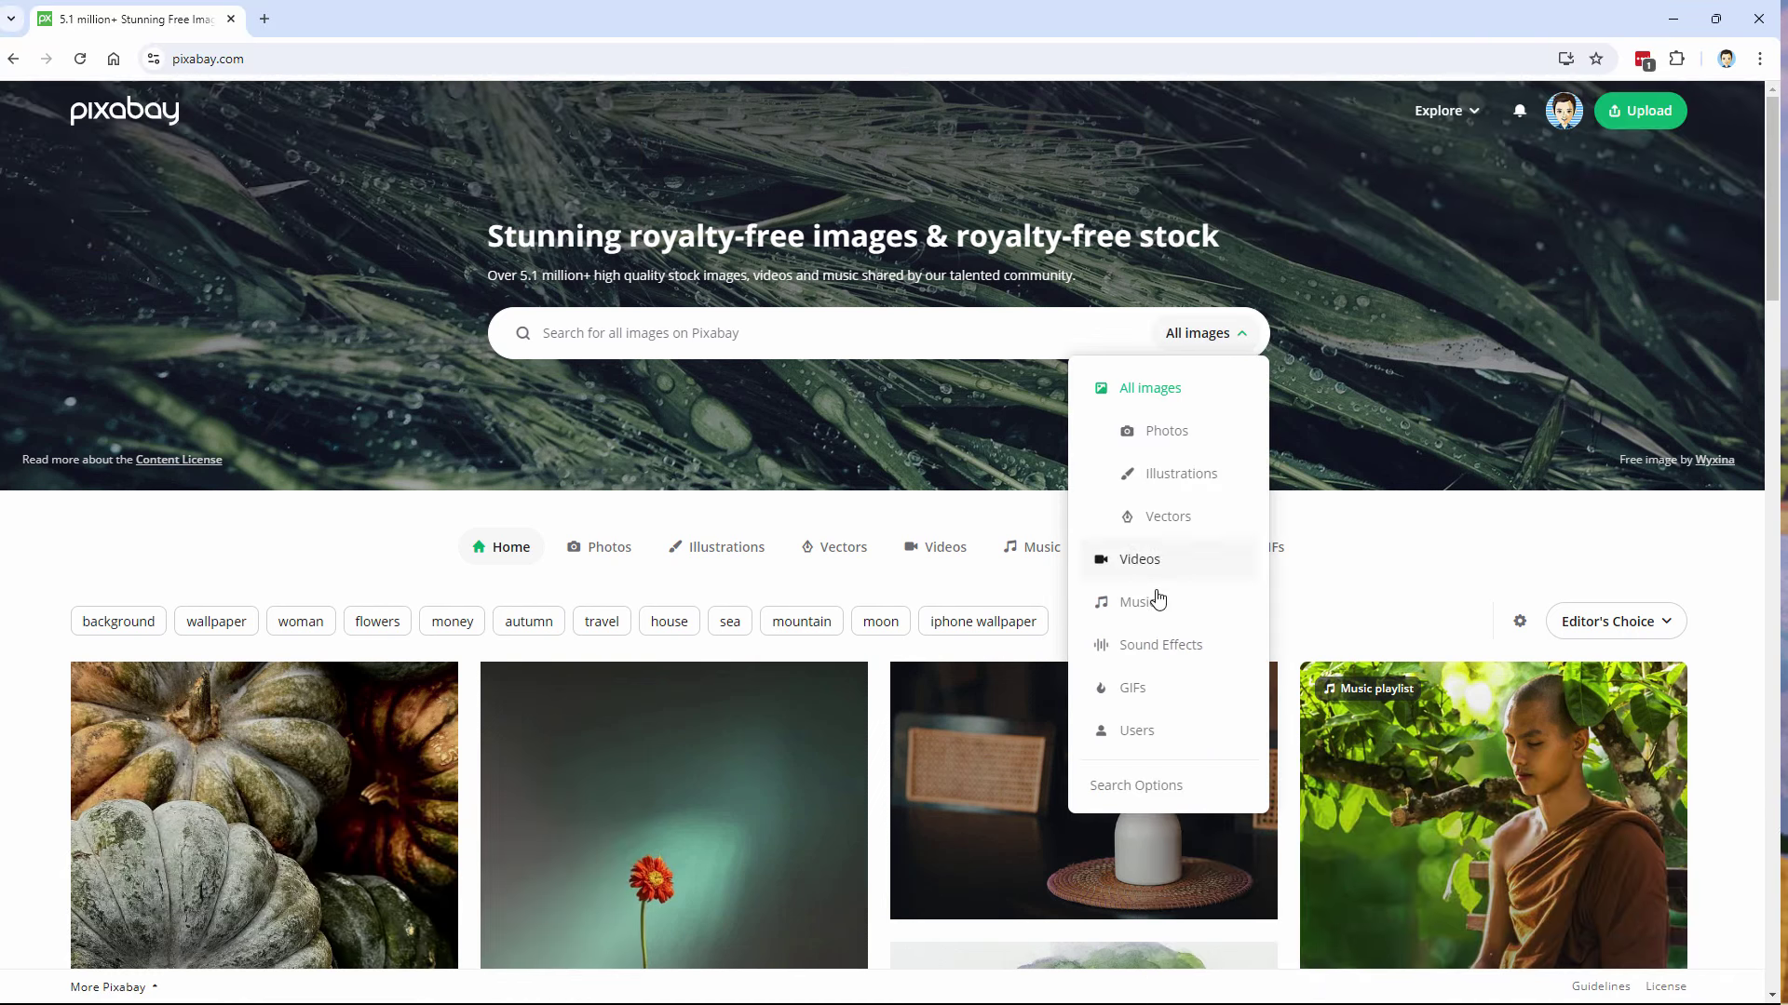
click(1161, 652)
click(827, 319)
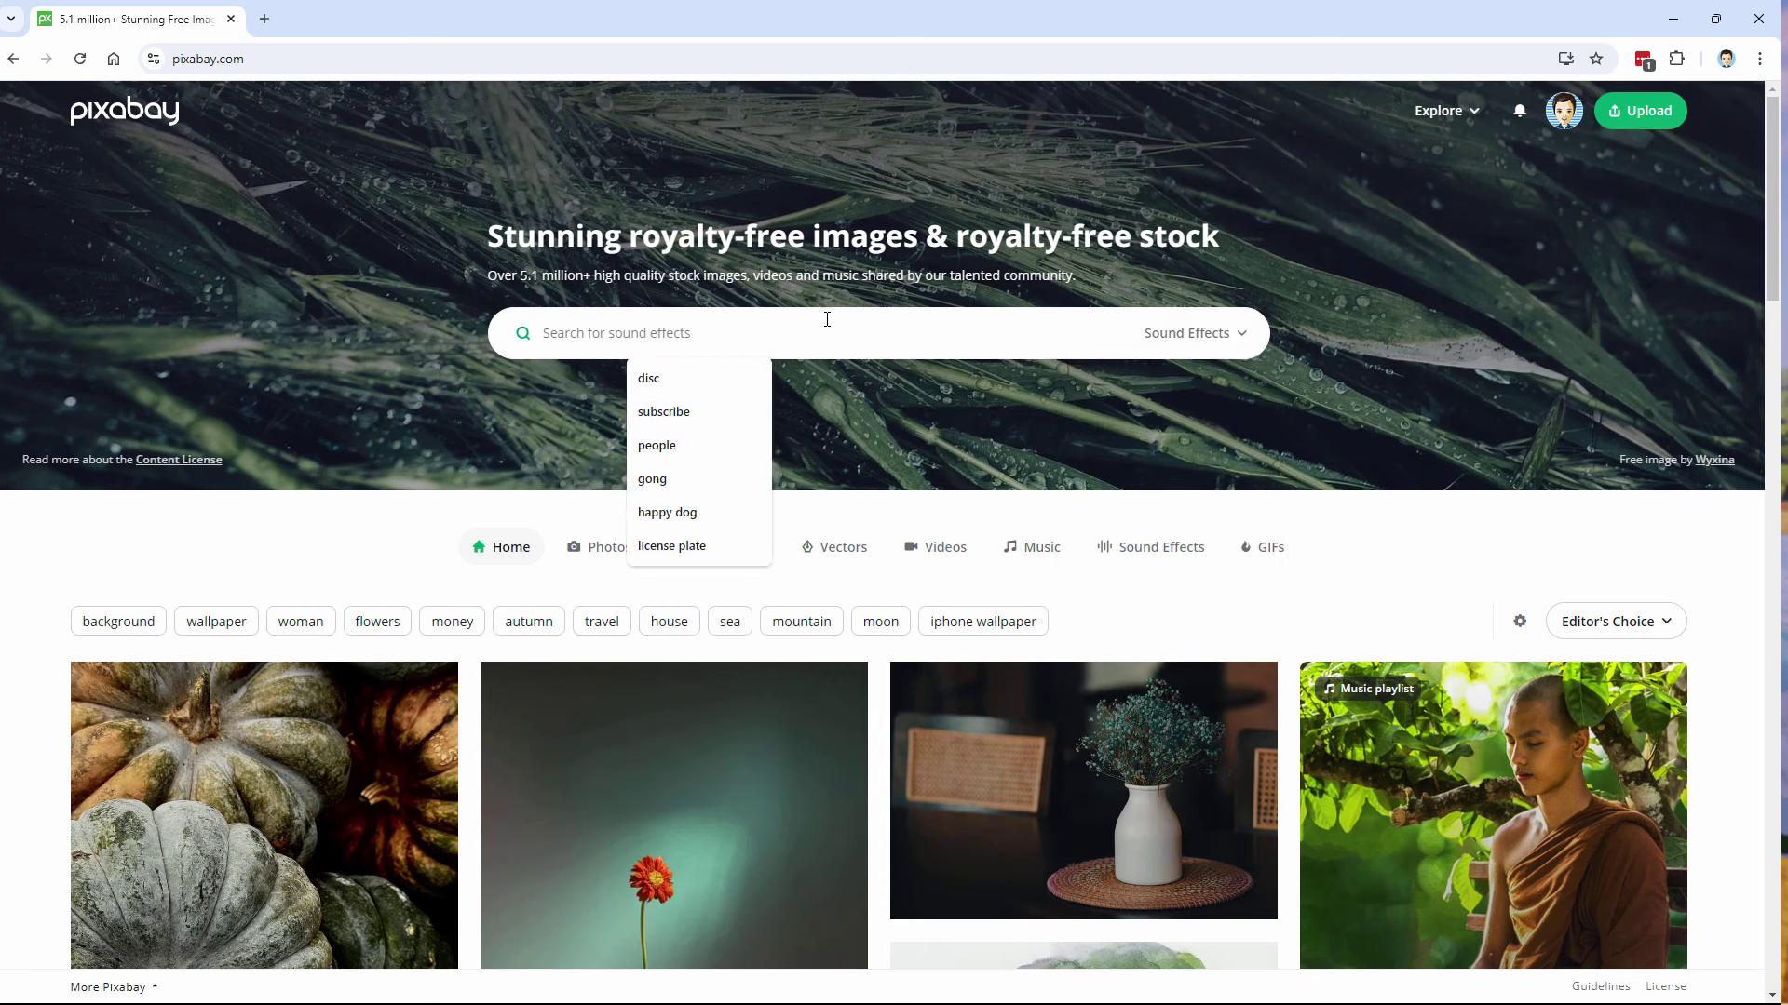
text(siren)
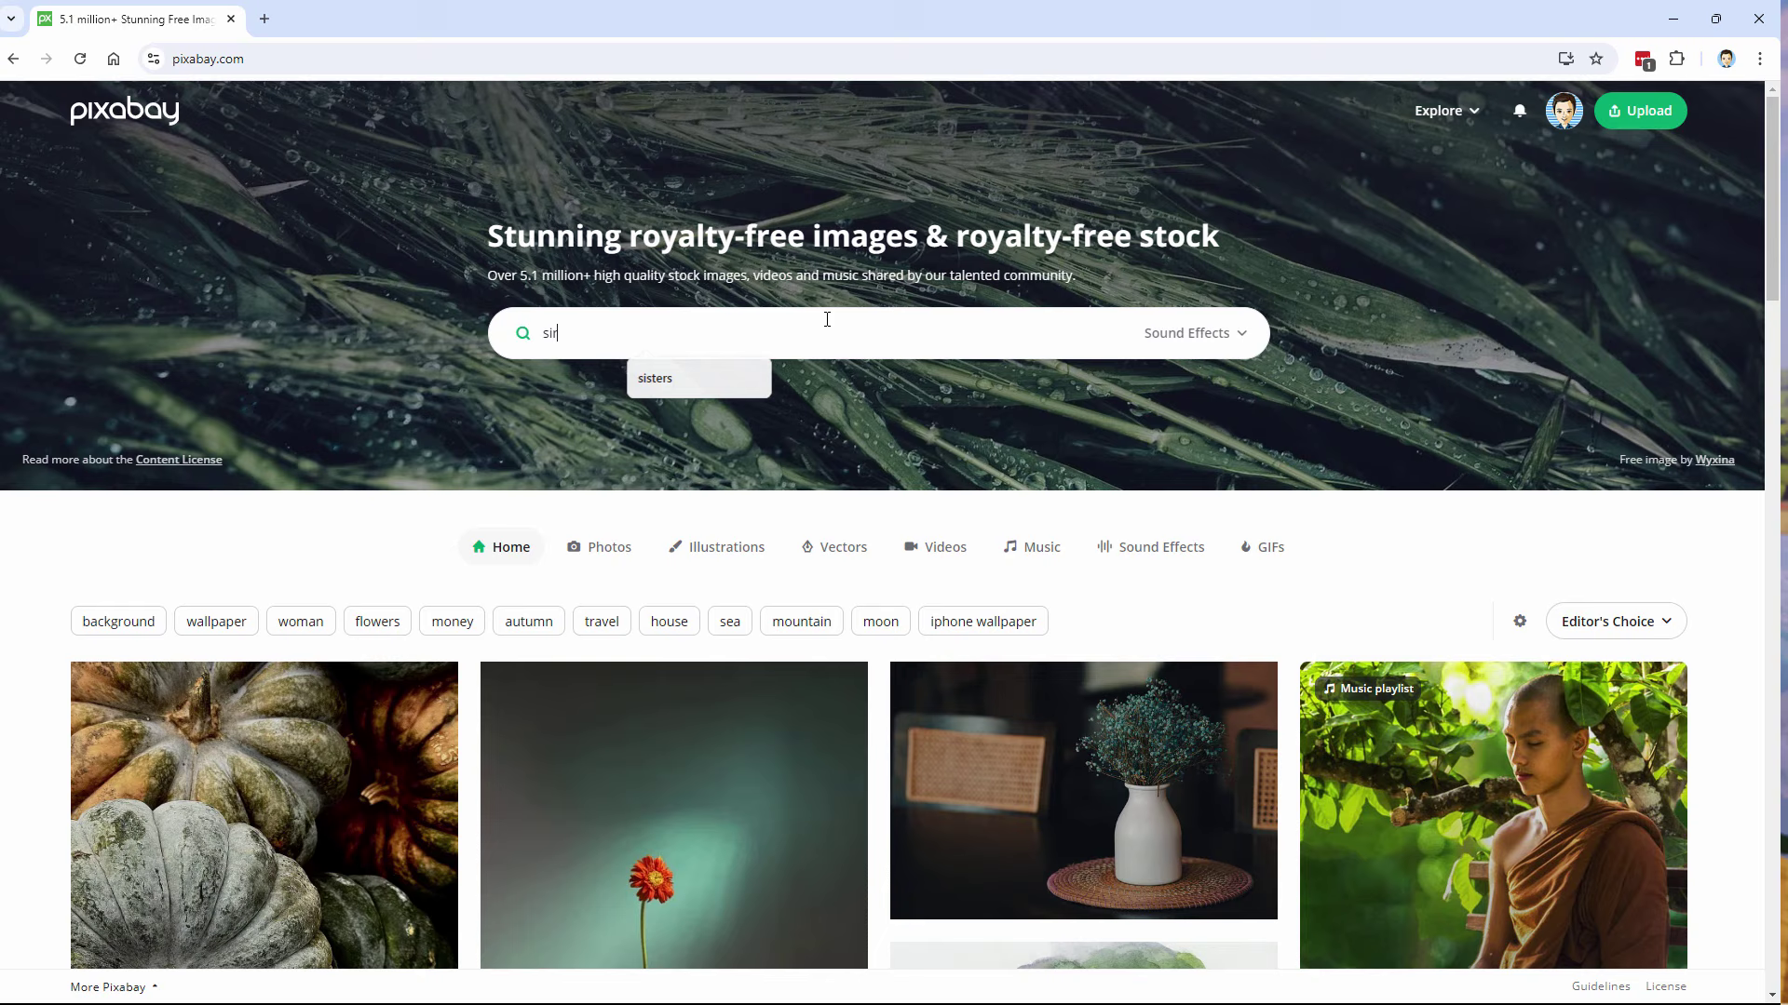
key(Return)
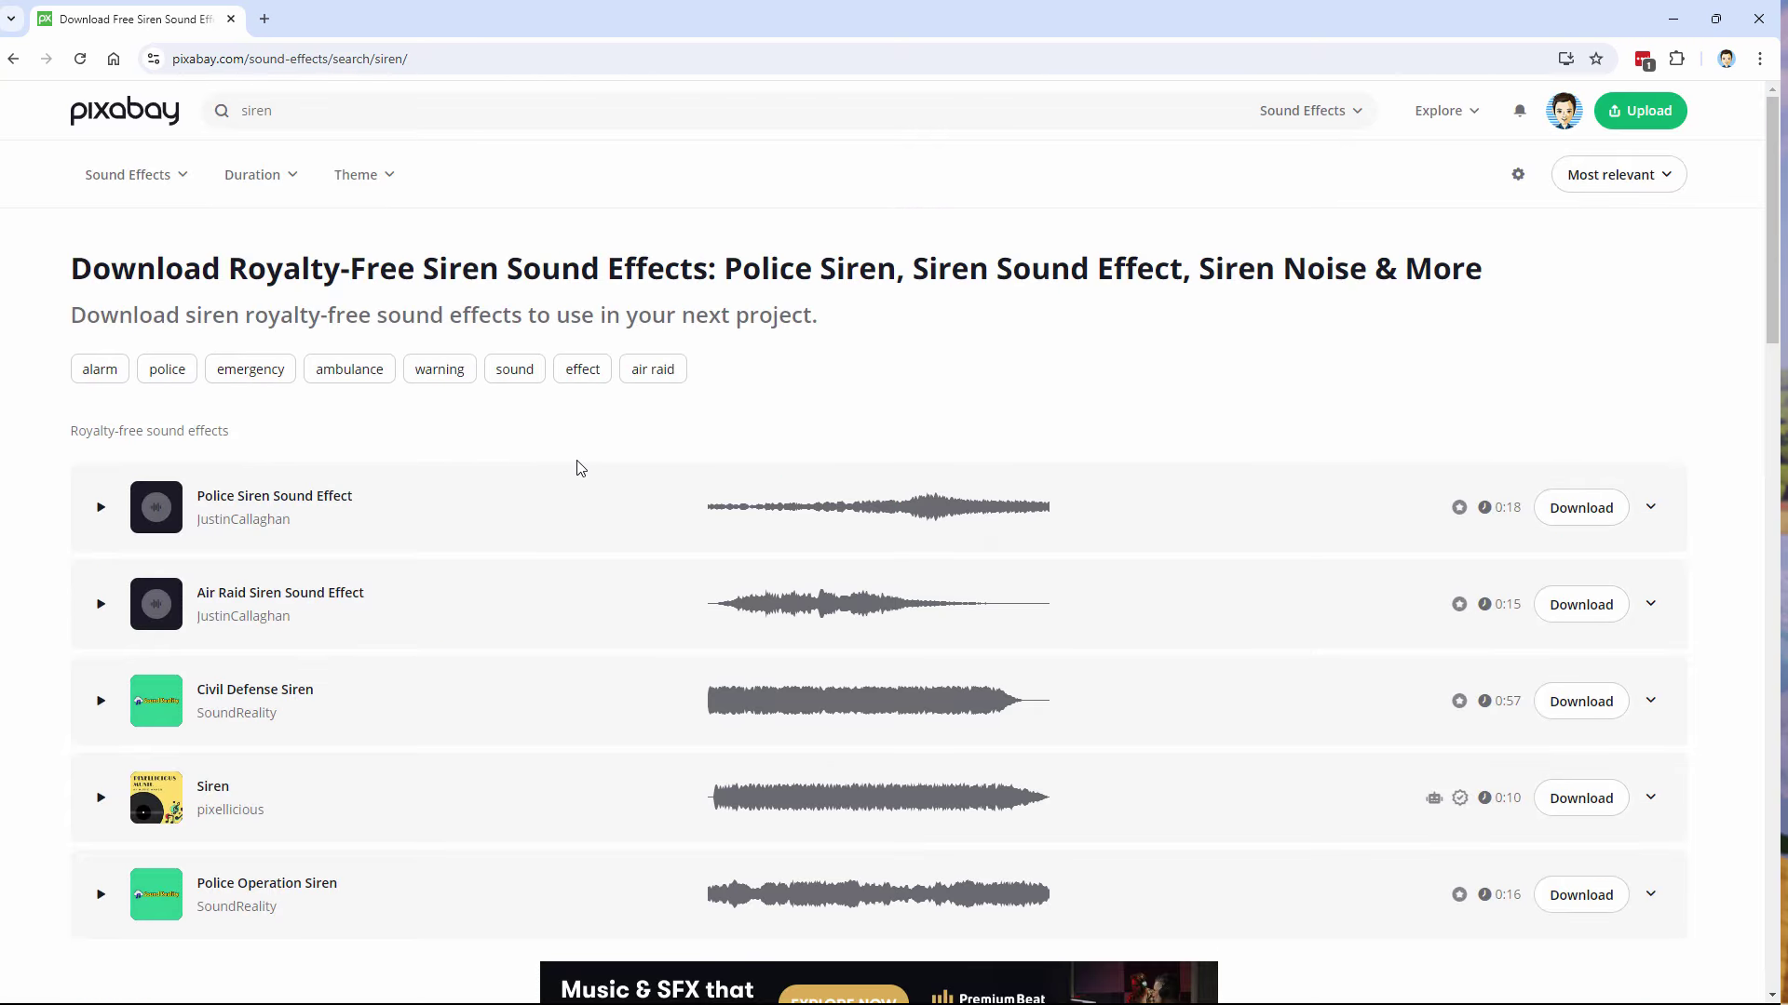
Preview the Police Siren Sound Effect and Air Raid Siren Sound Effect results
scroll(577, 469, down, 2)
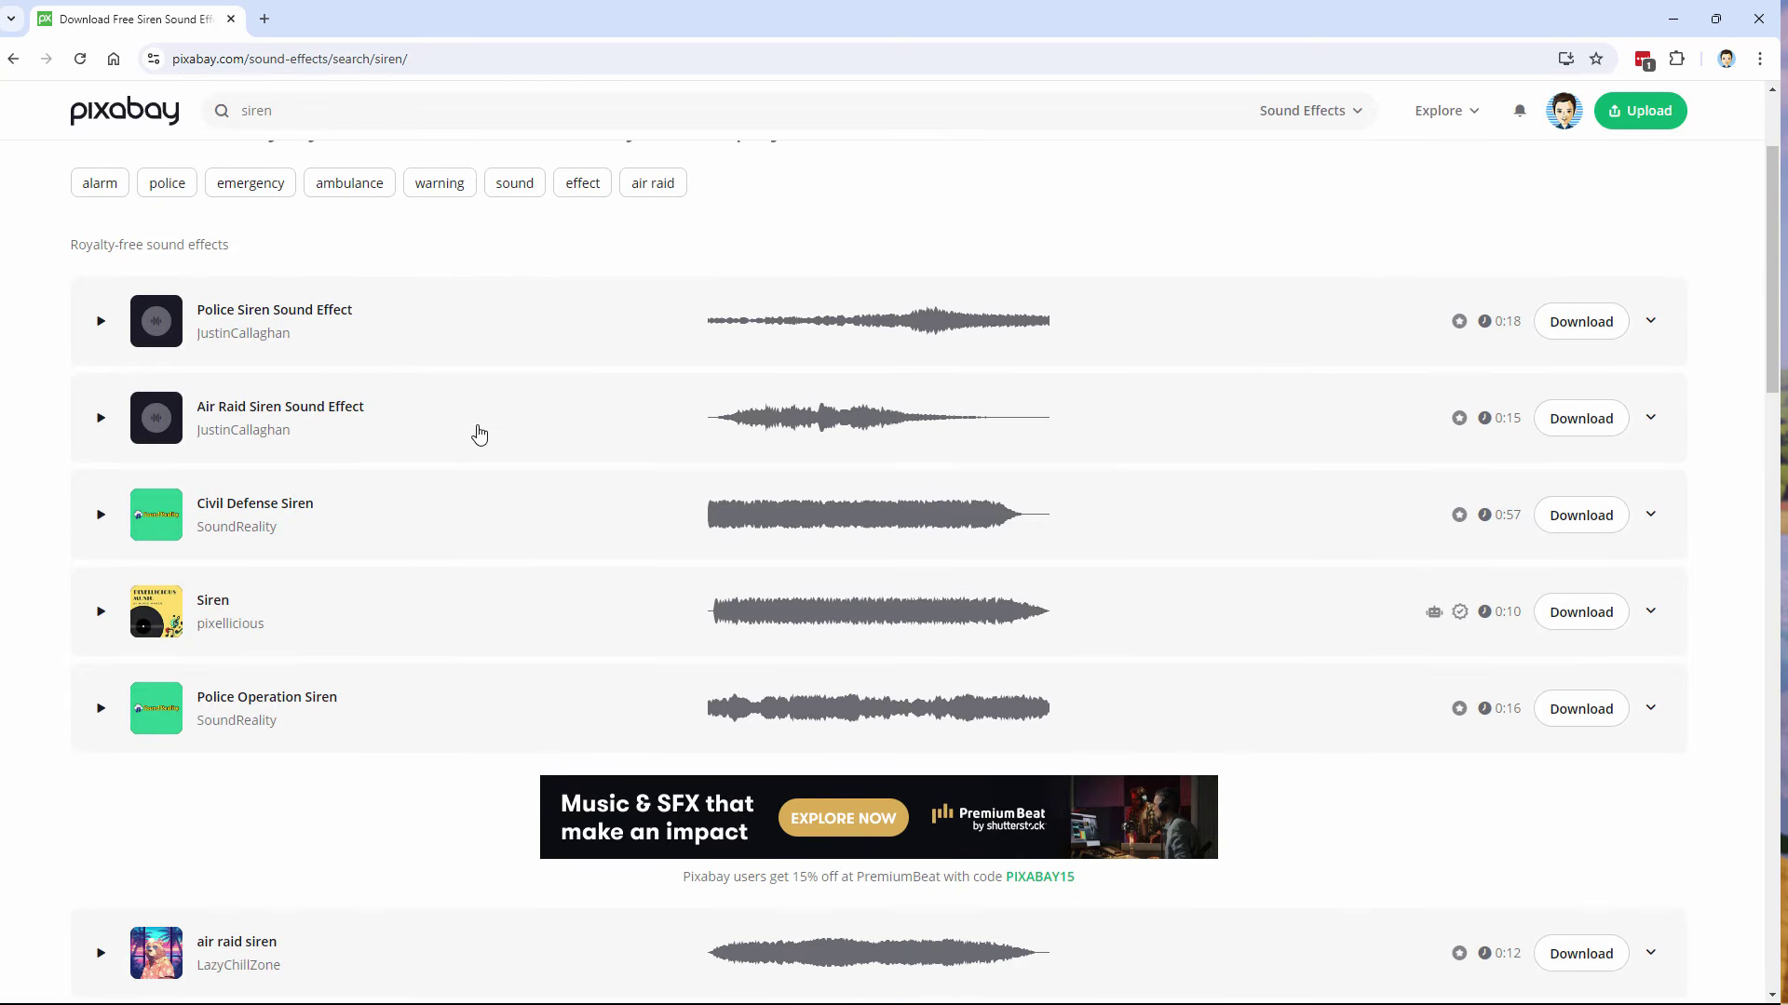
click(101, 326)
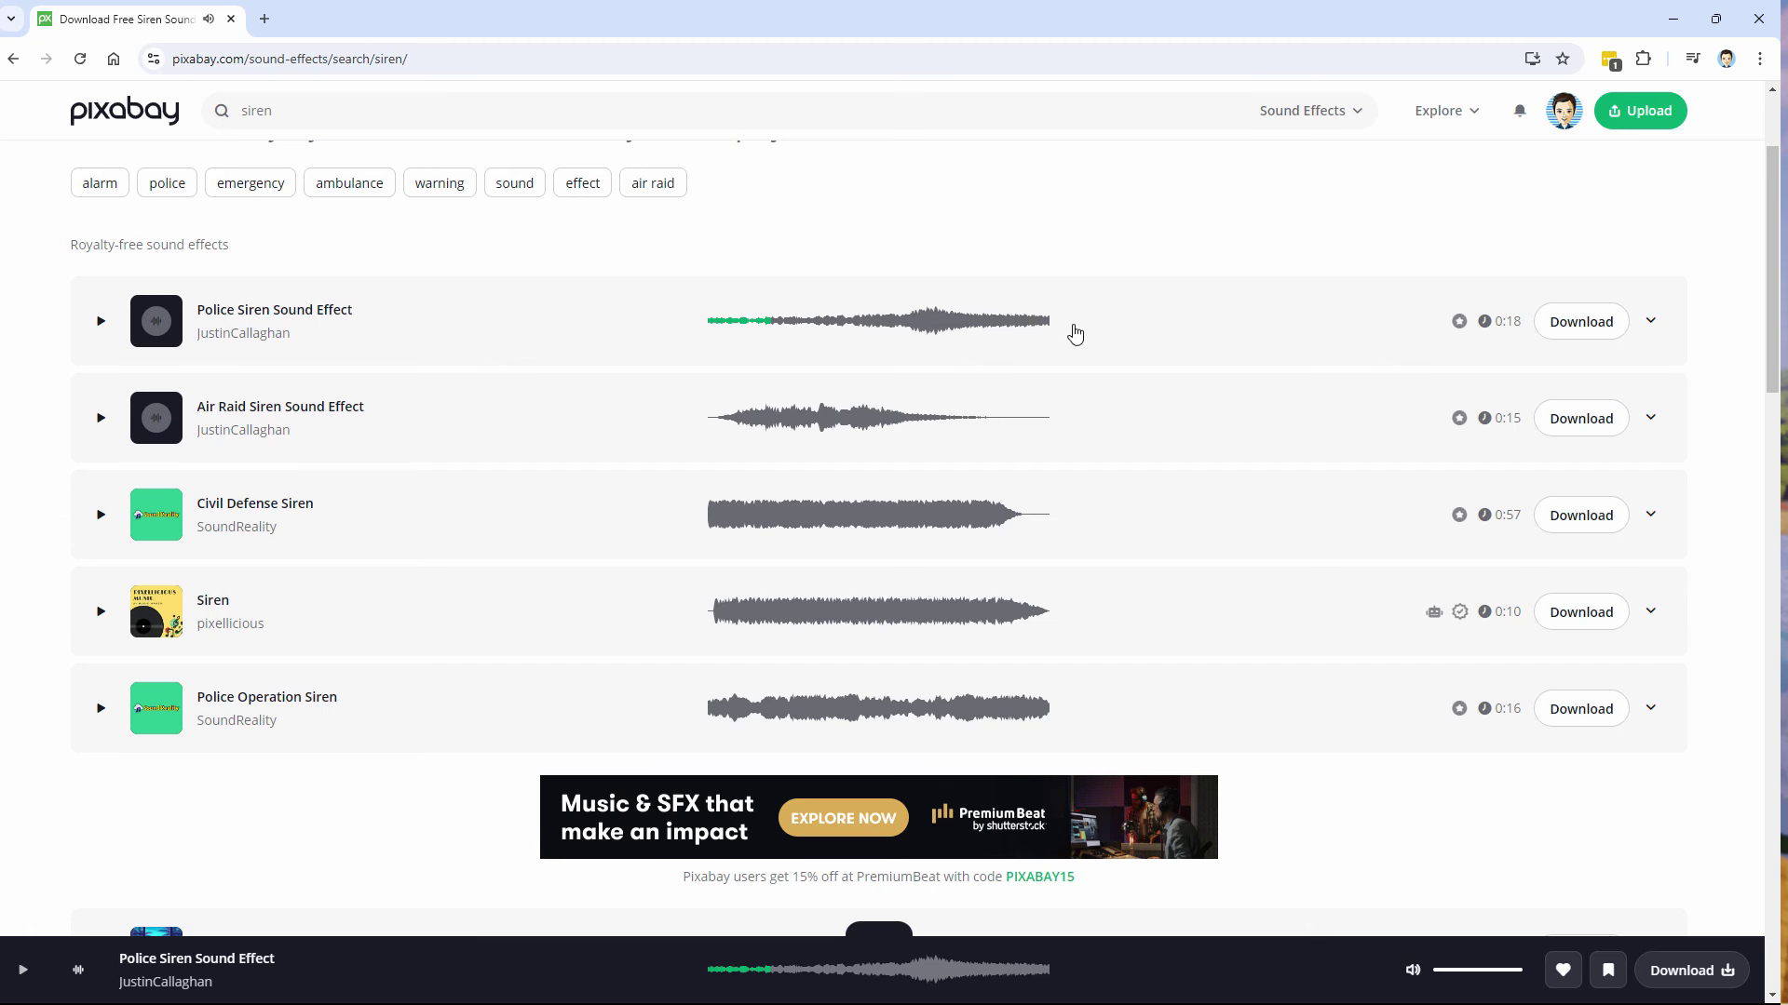
click(1074, 374)
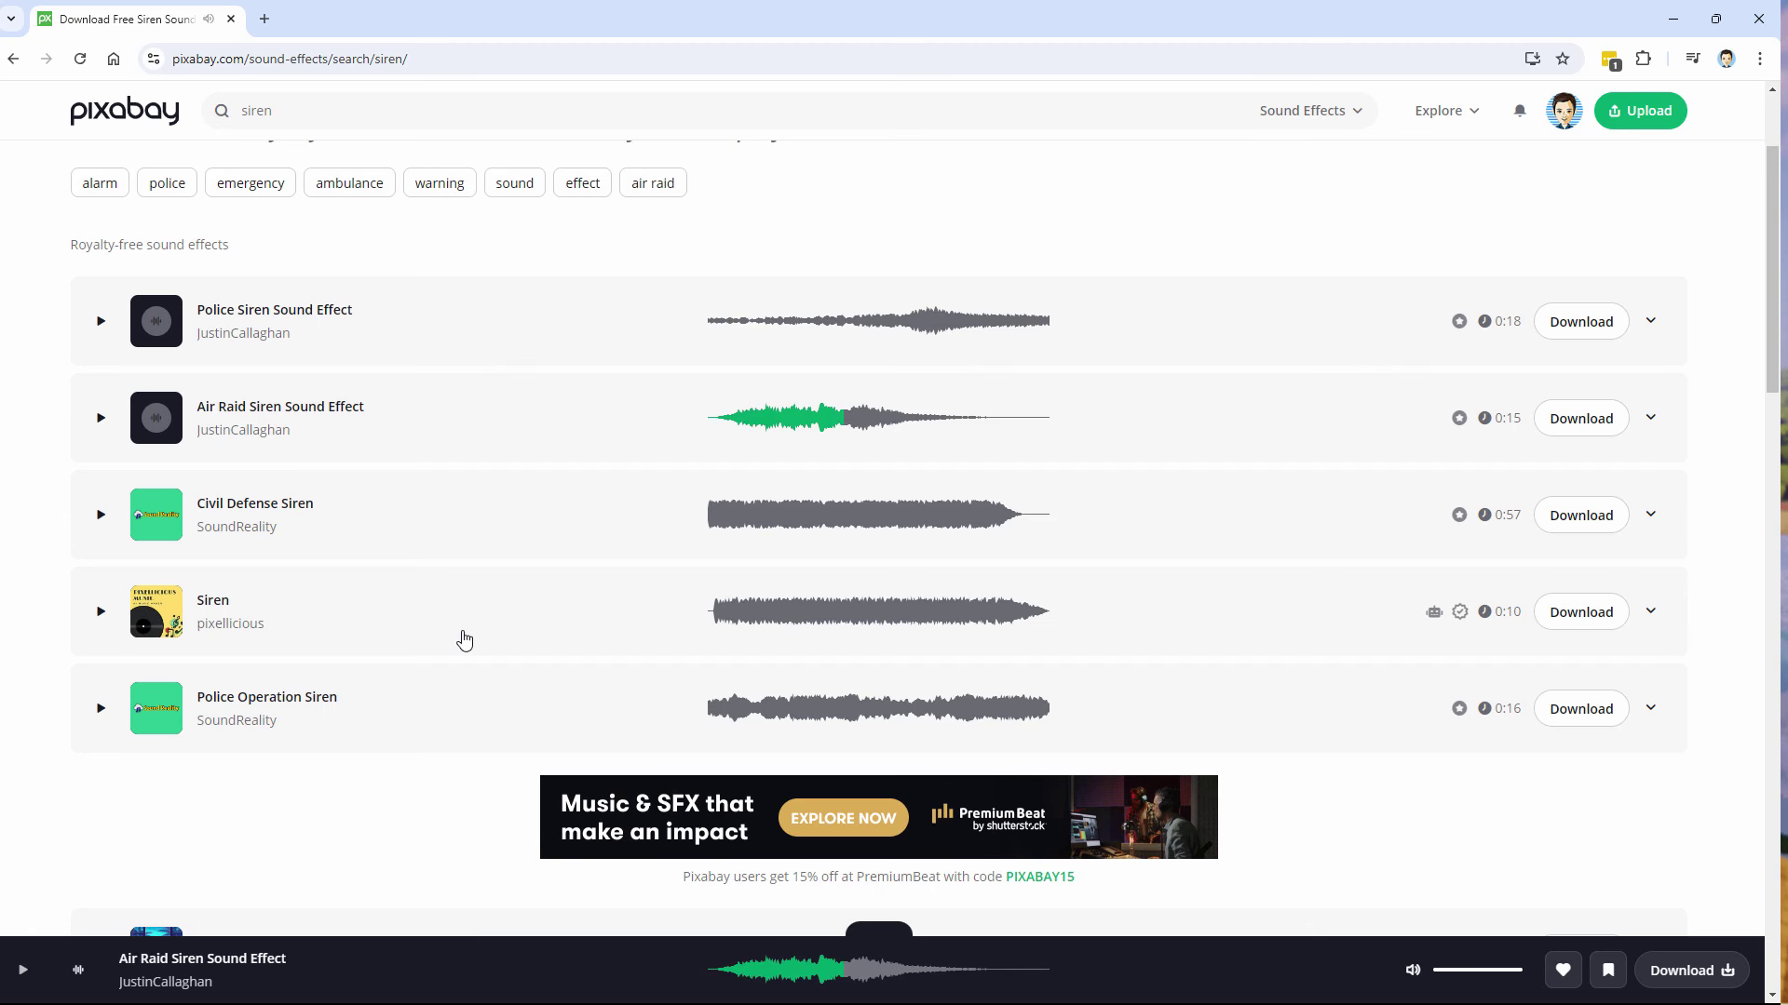
Download the Police Siren Sound Effect to C:\Pack as police-siren-sound-effect-240674.mp3 and close the browser
click(1600, 326)
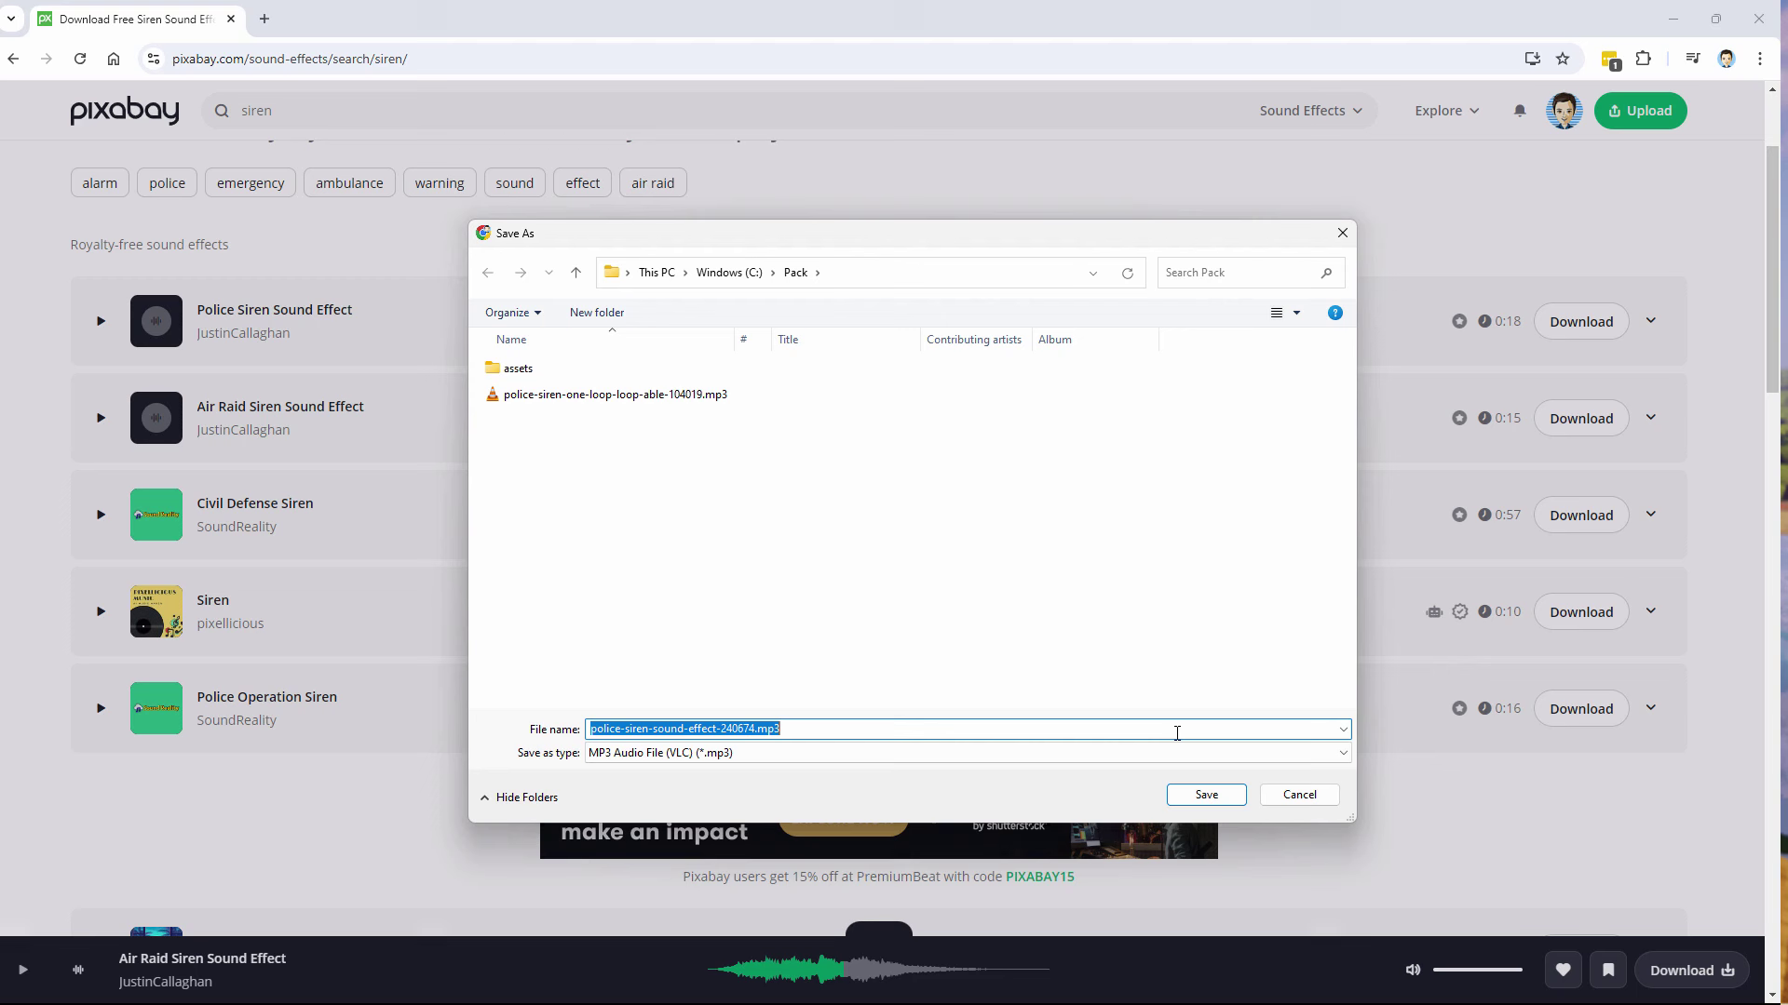
click(1205, 796)
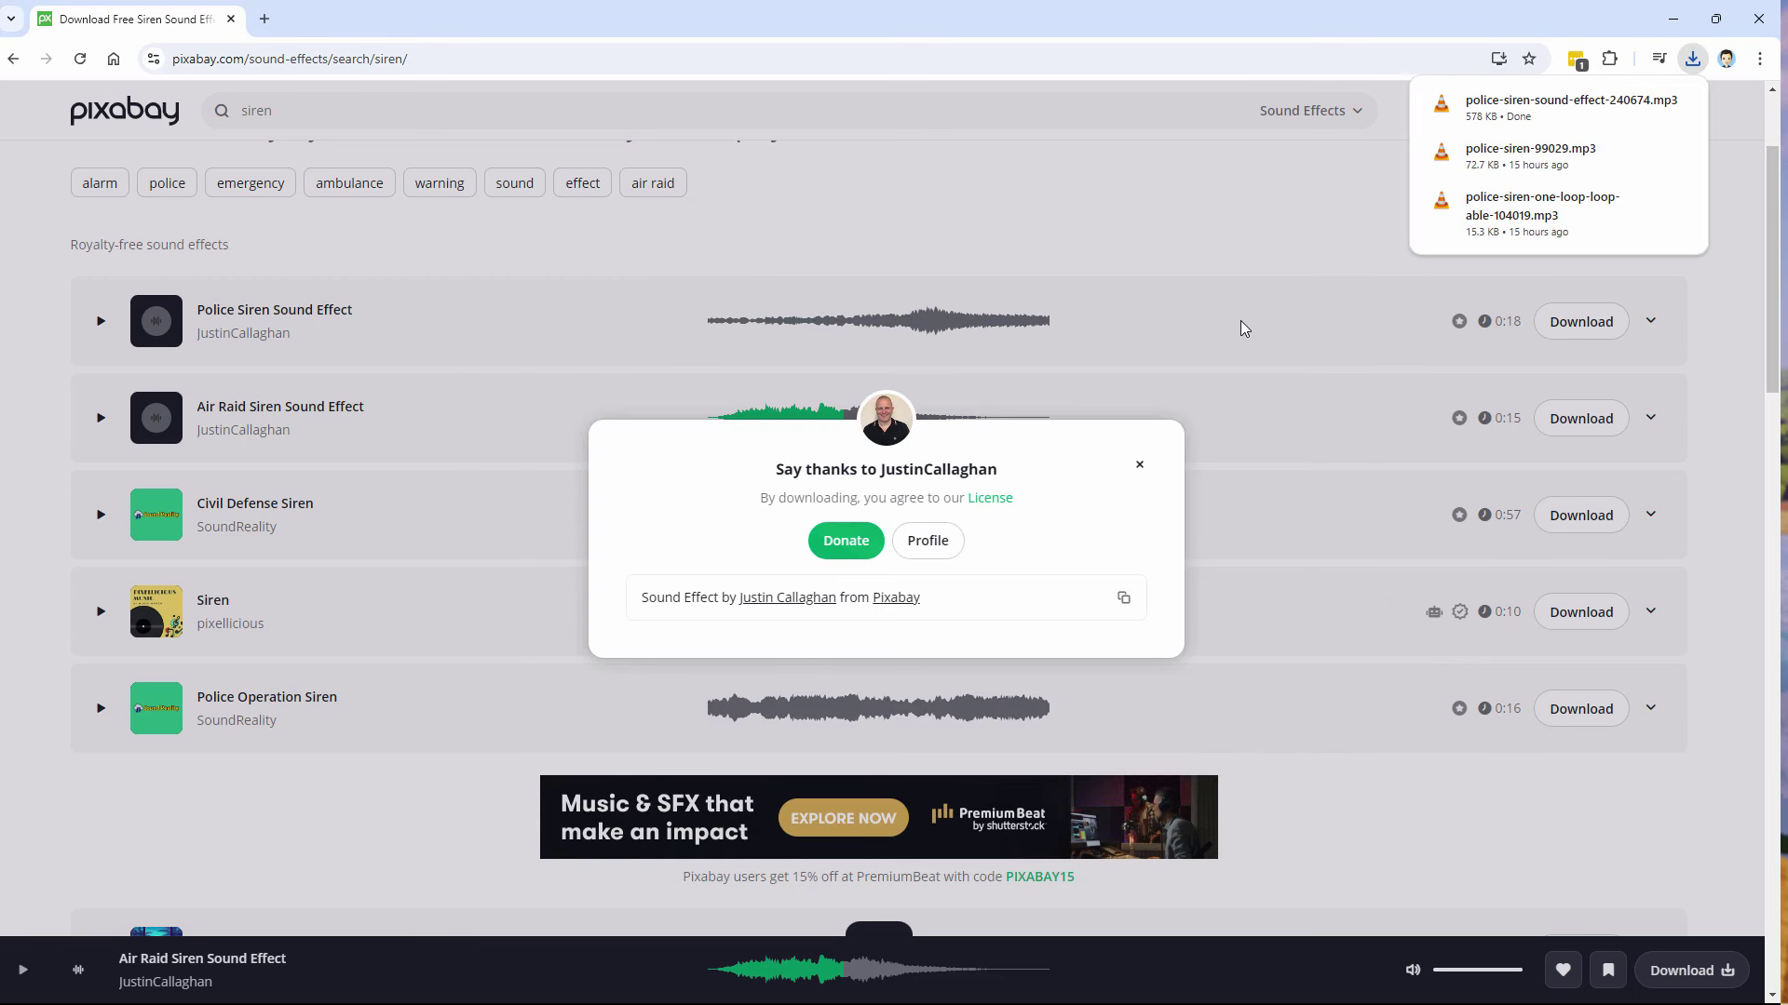
click(1759, 19)
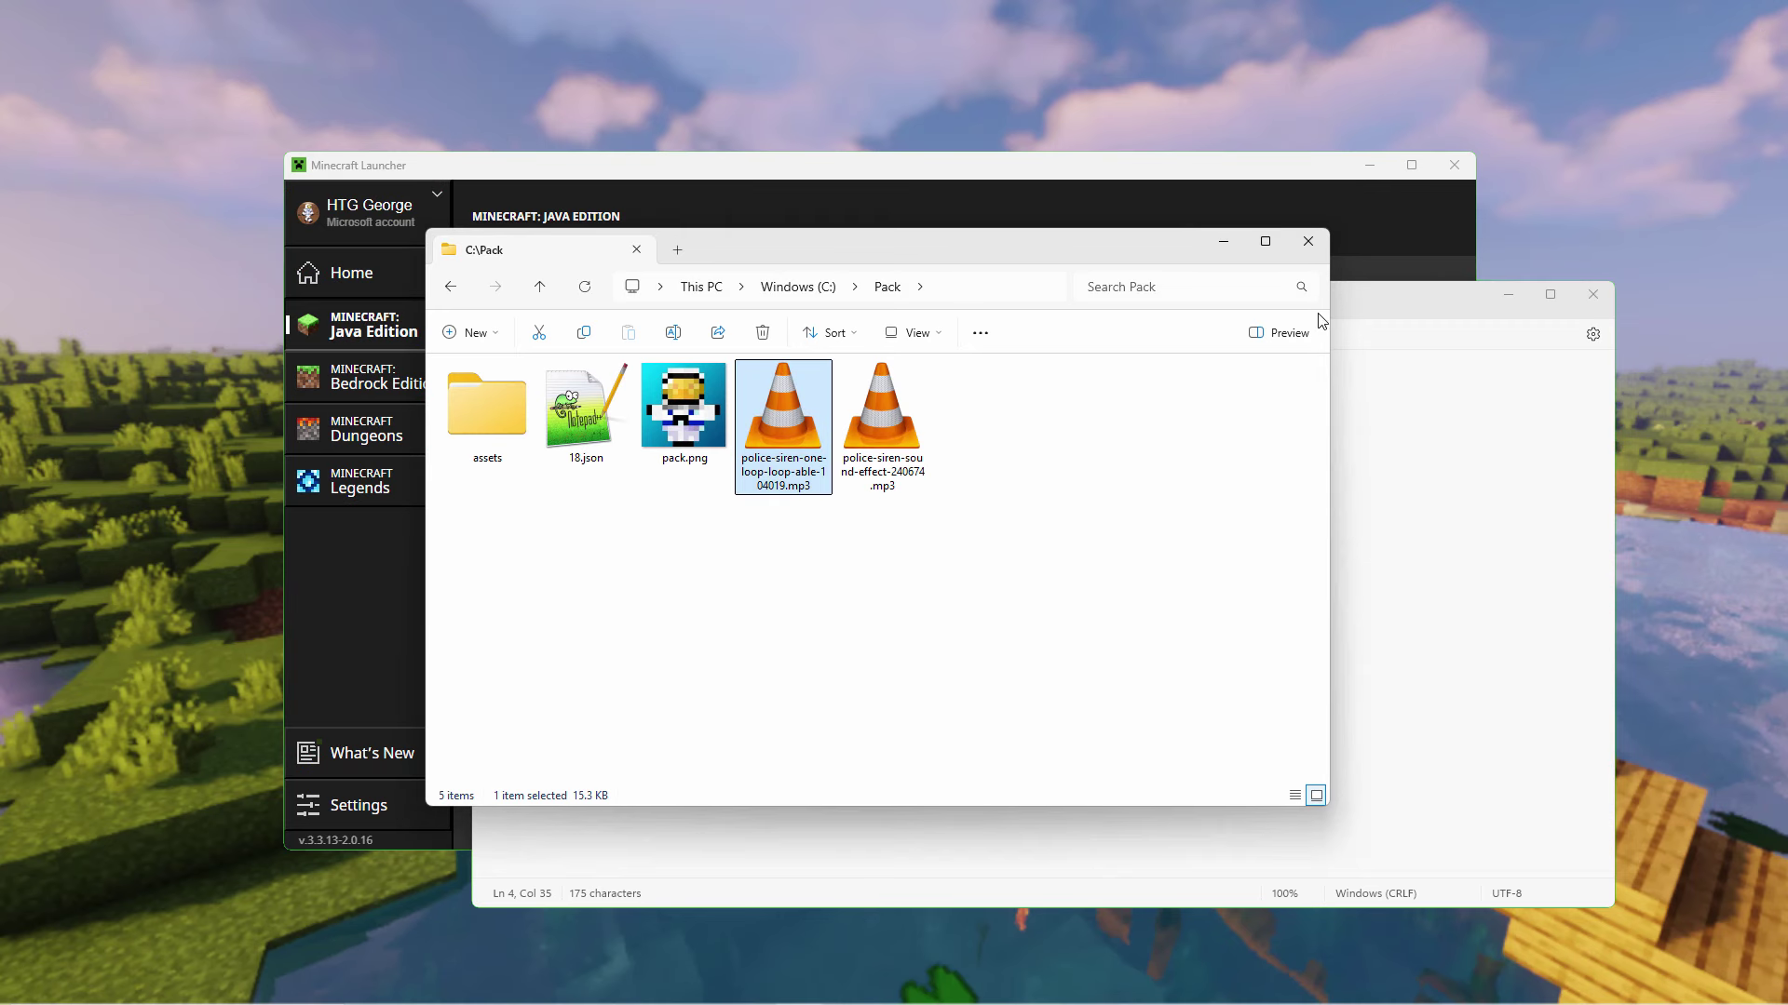
Select police-siren-one-loop-loop-able-104019.mp3 in the Pack folder and minimize the Notepad window holding the raidhorn paths
key(Right)
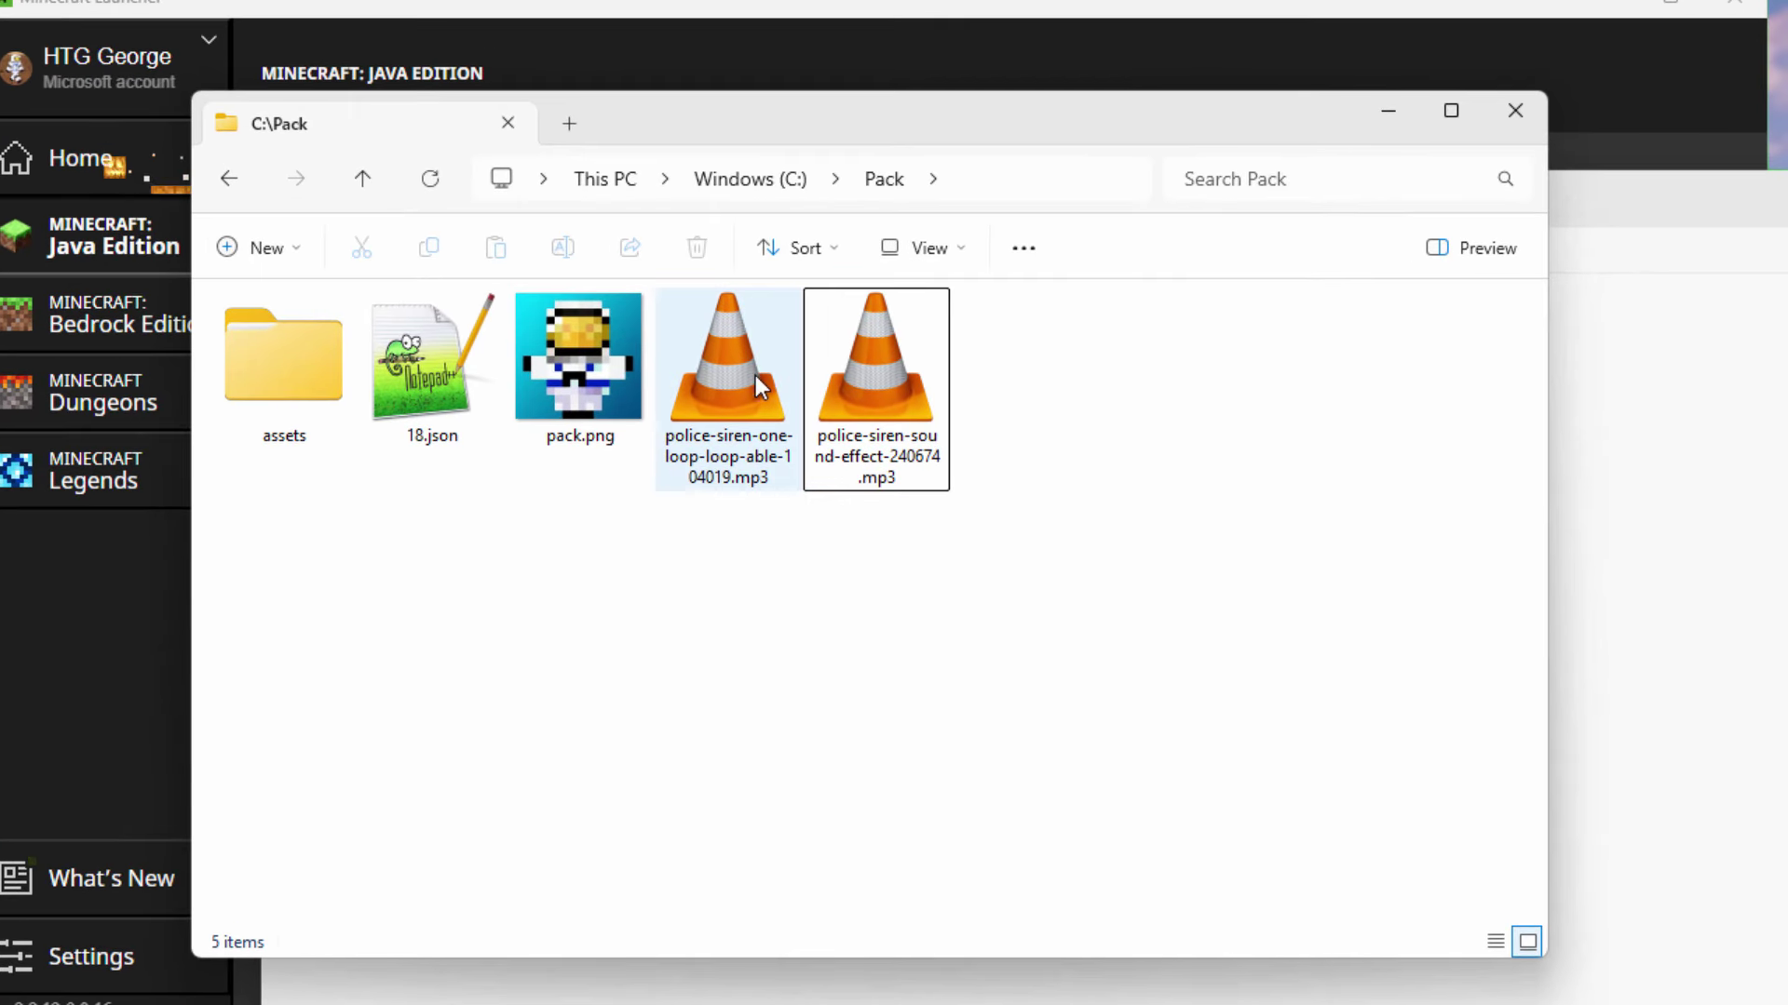
click(799, 414)
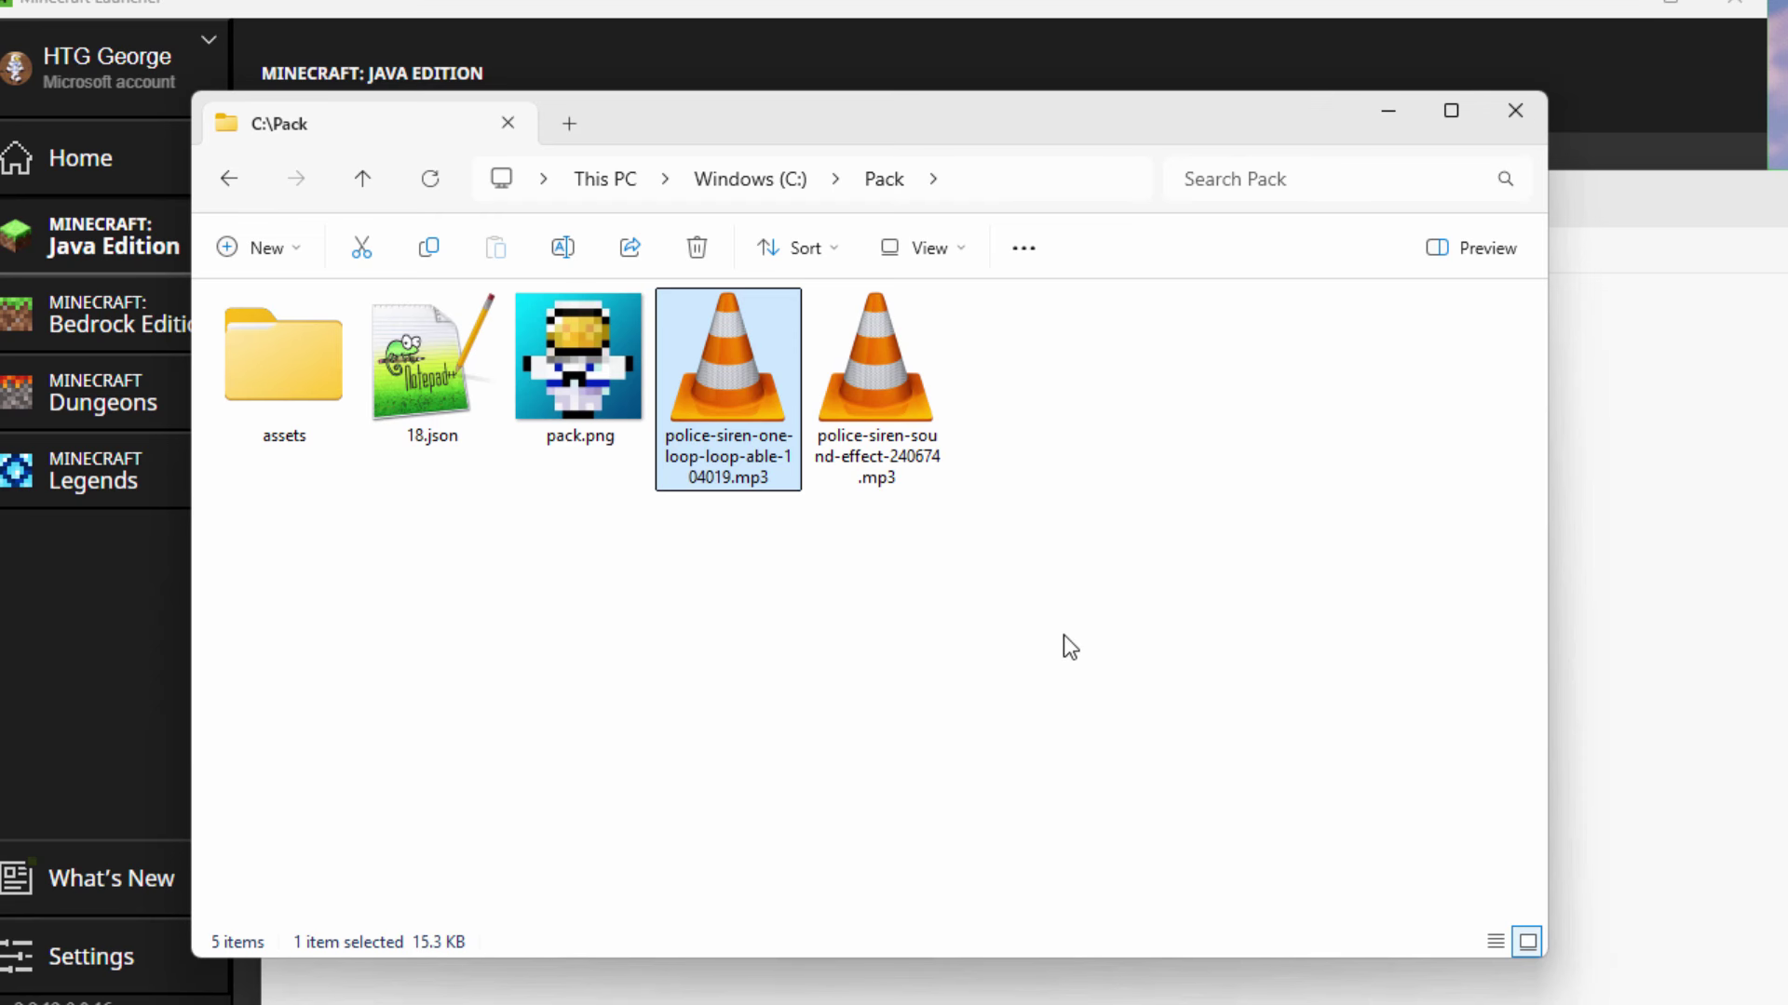
click(1767, 263)
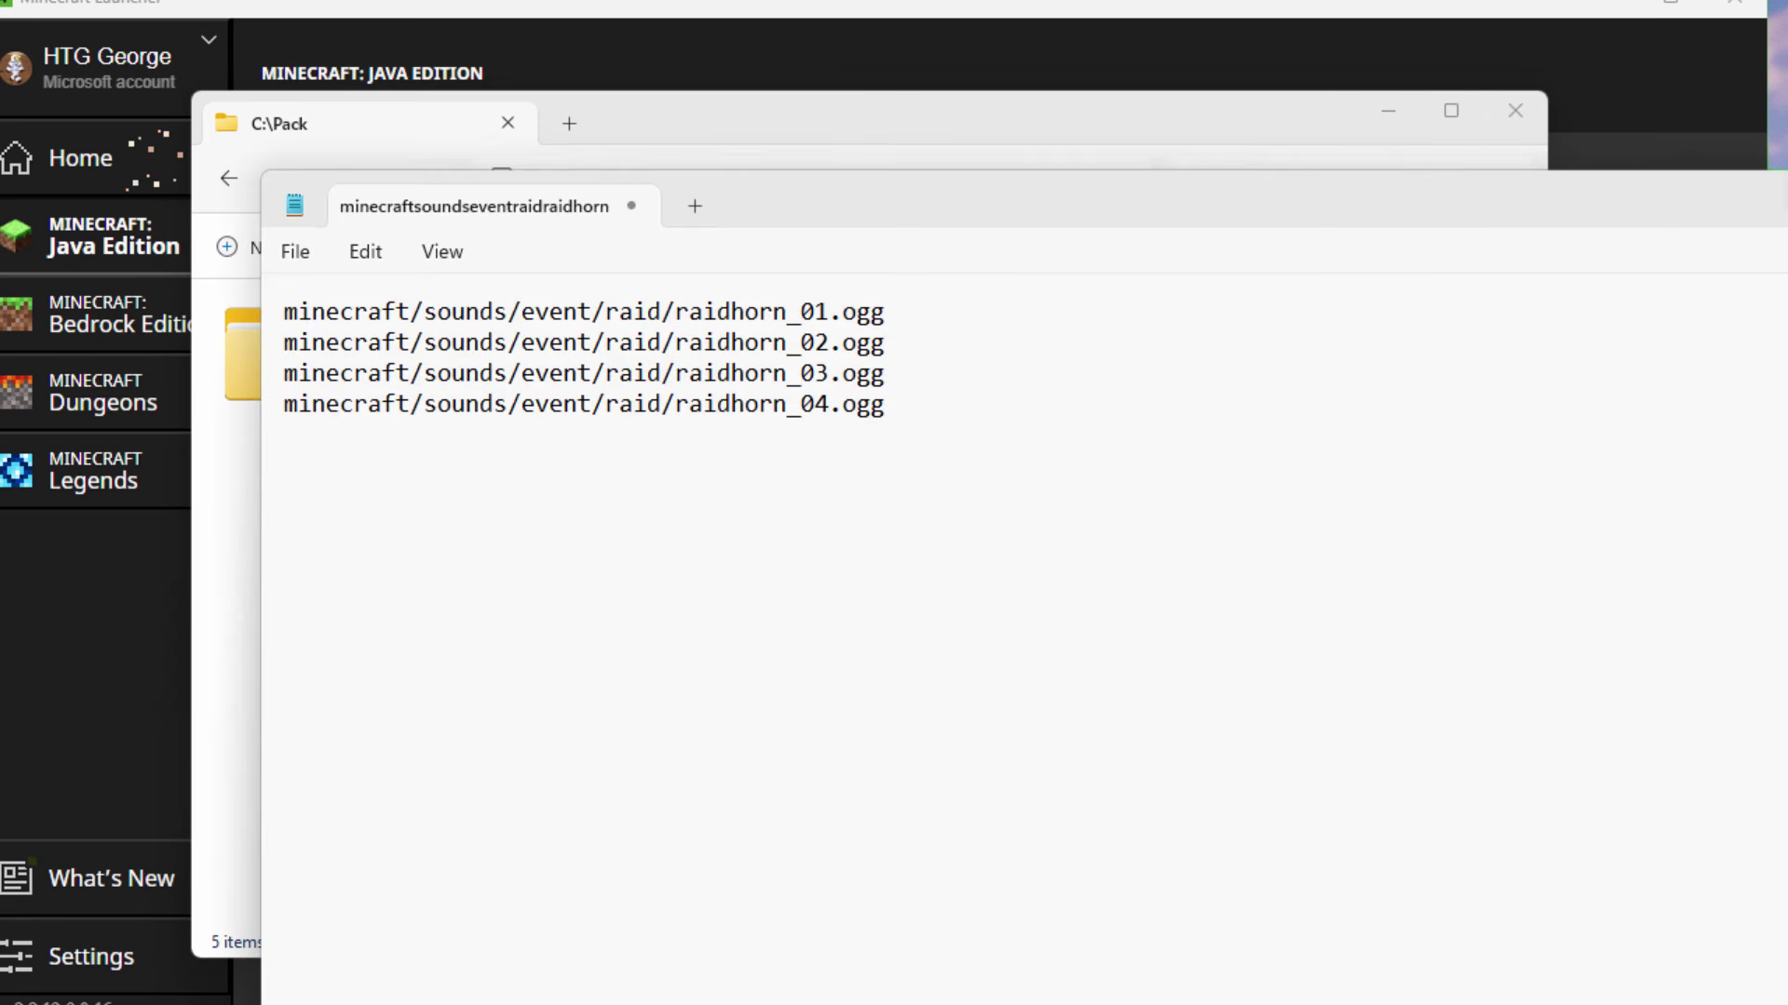
key(super+Down)
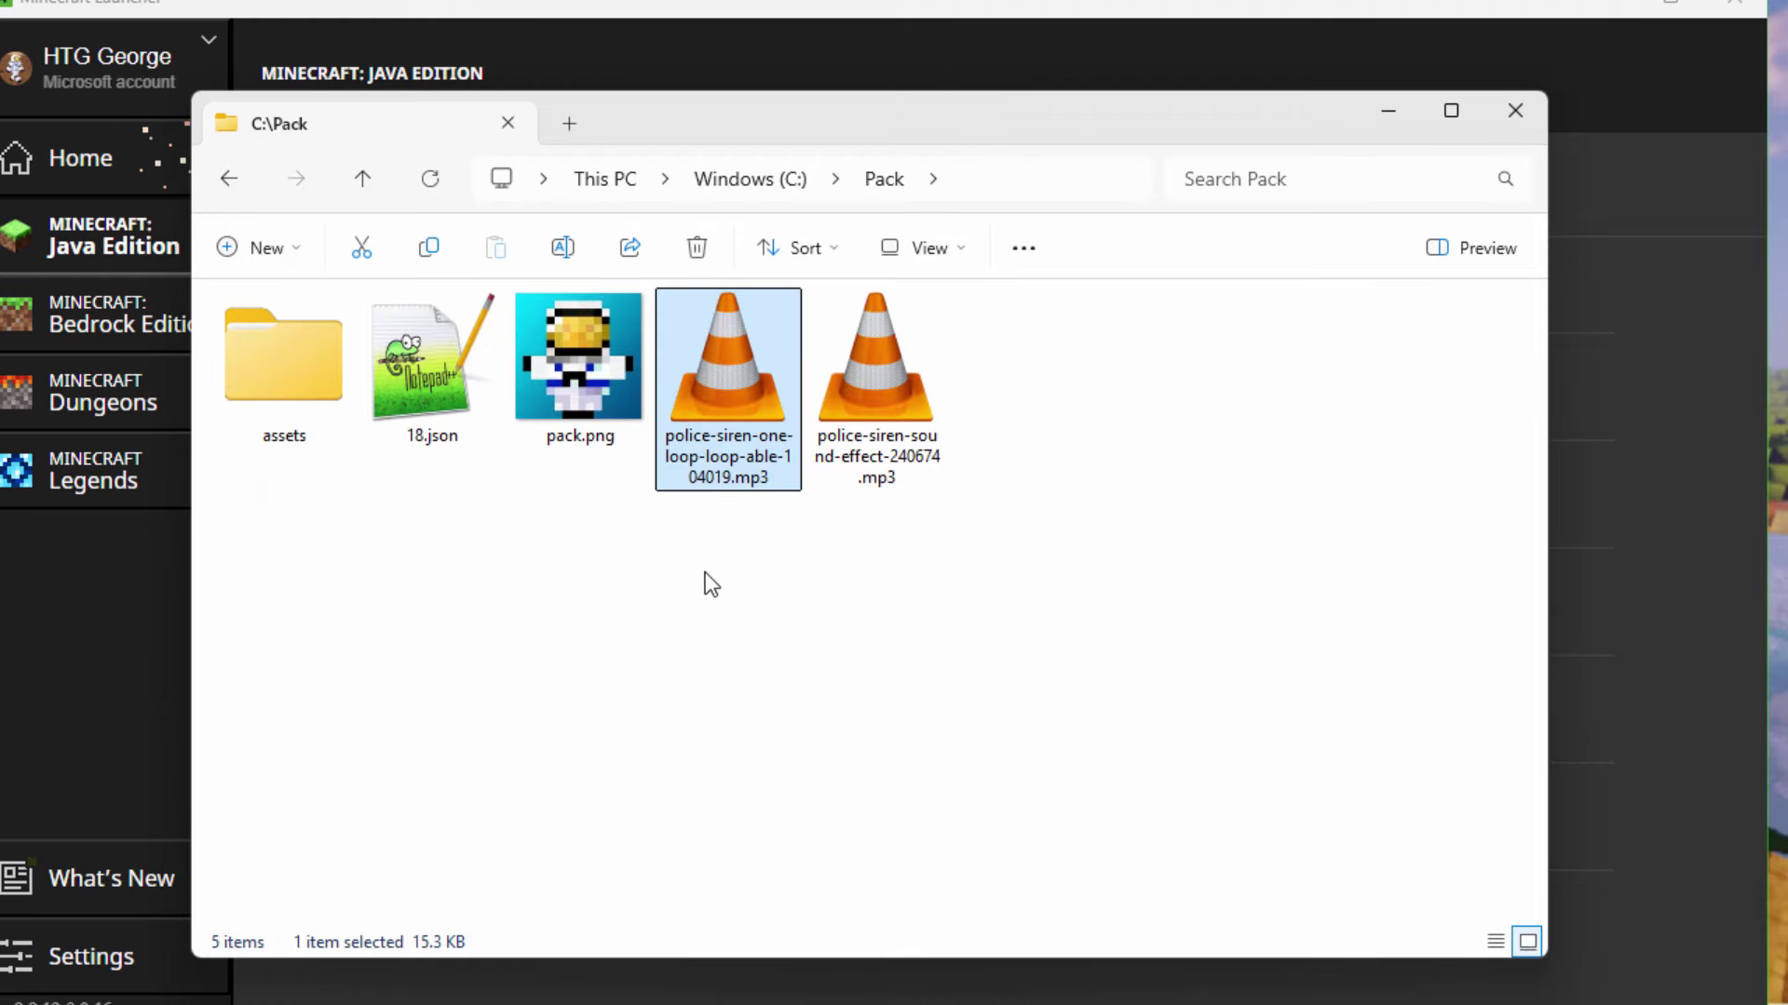
click(742, 589)
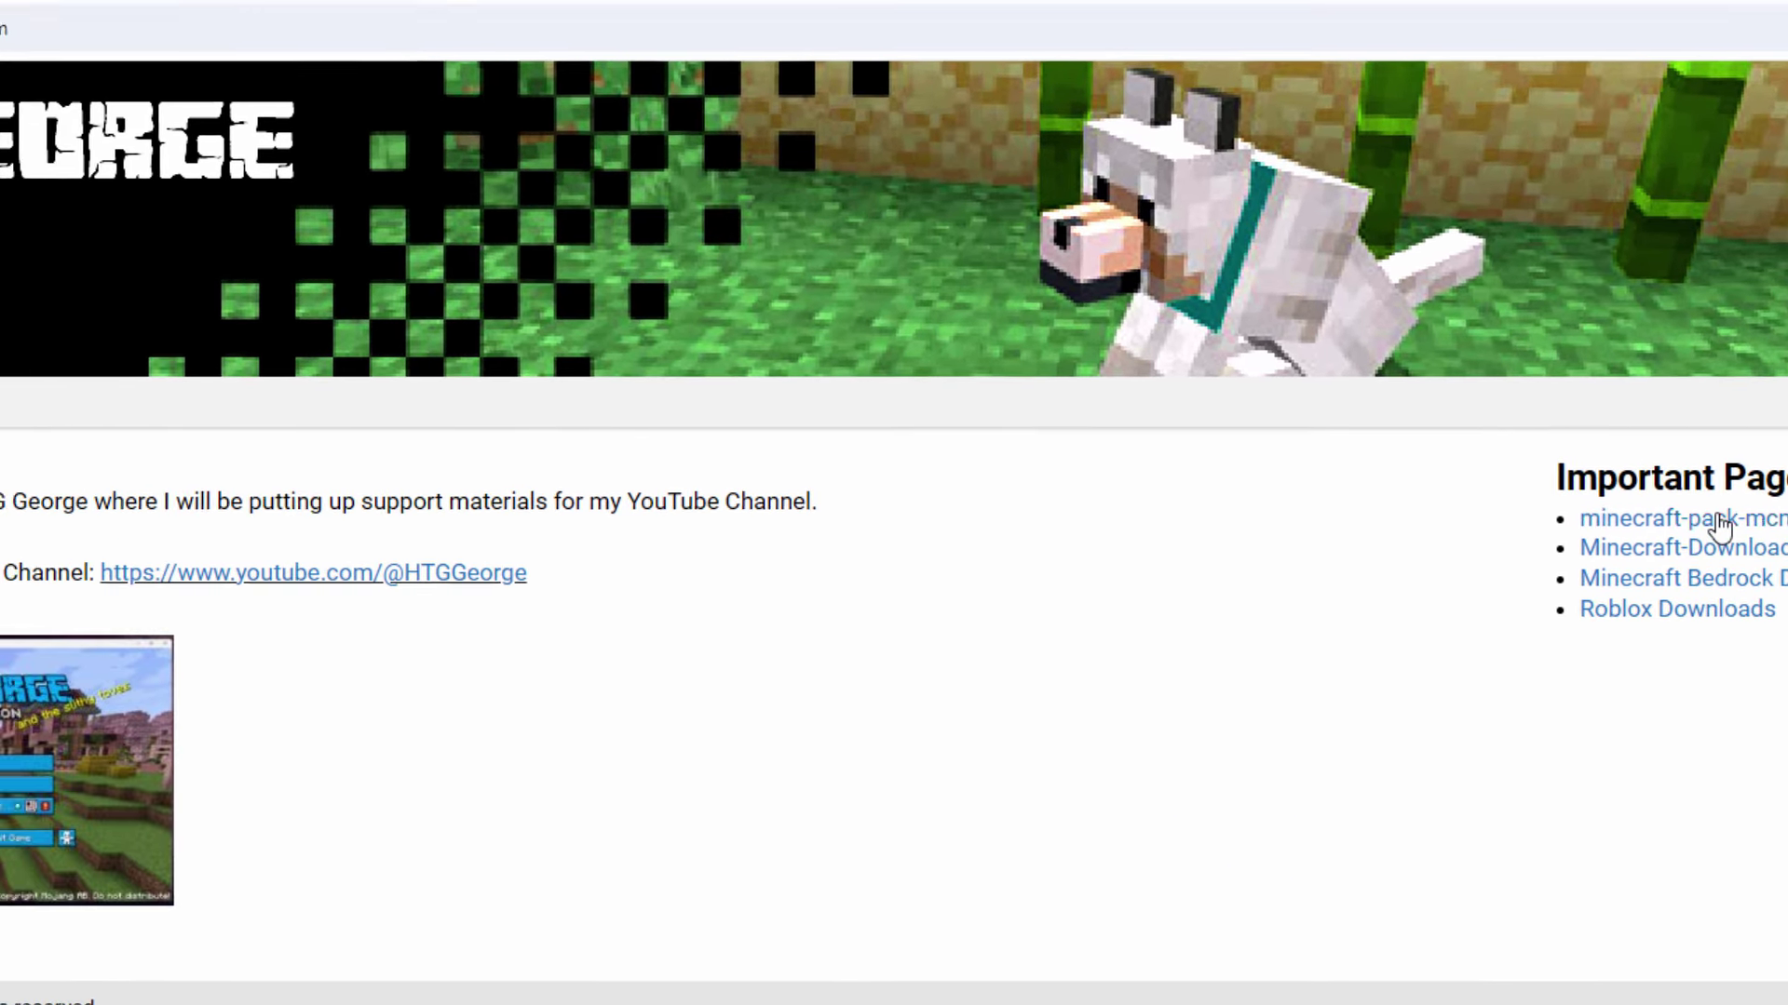
Open the minecraft-pack-mcmeta page on htg-george.com and save the 1.21.2 - 1.21.3 file pack-format-42.zip to C:\Pack
click(1545, 494)
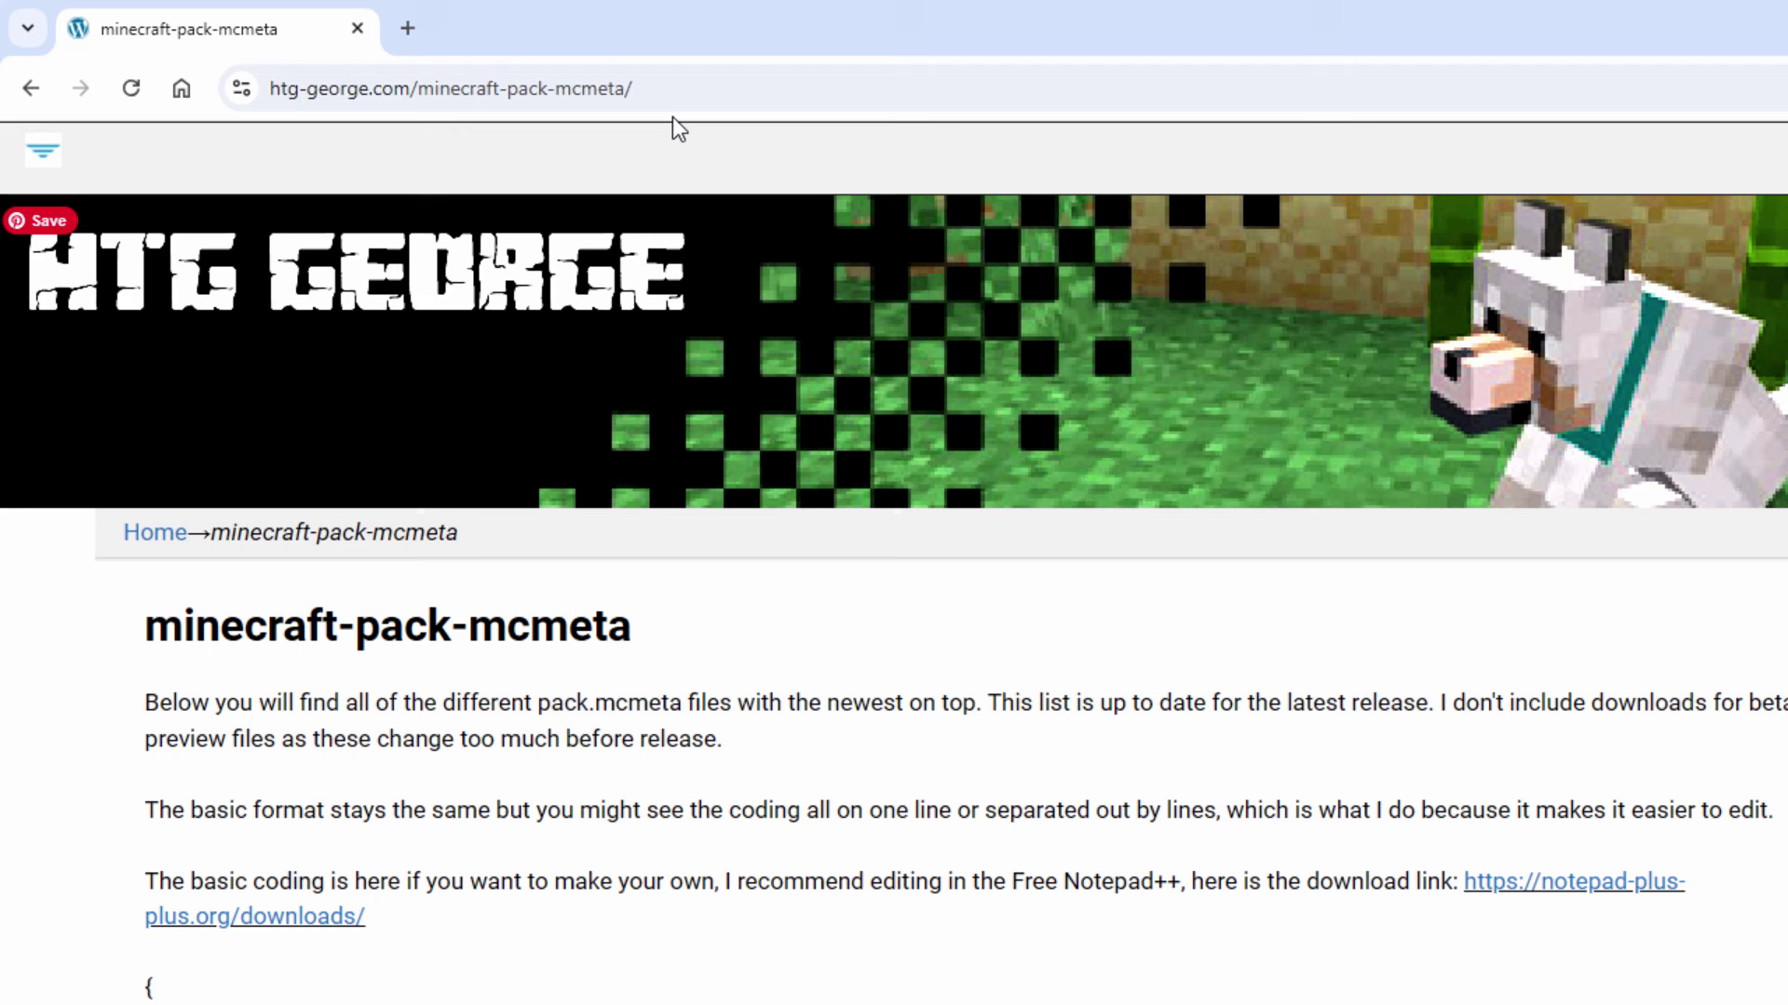
click(758, 80)
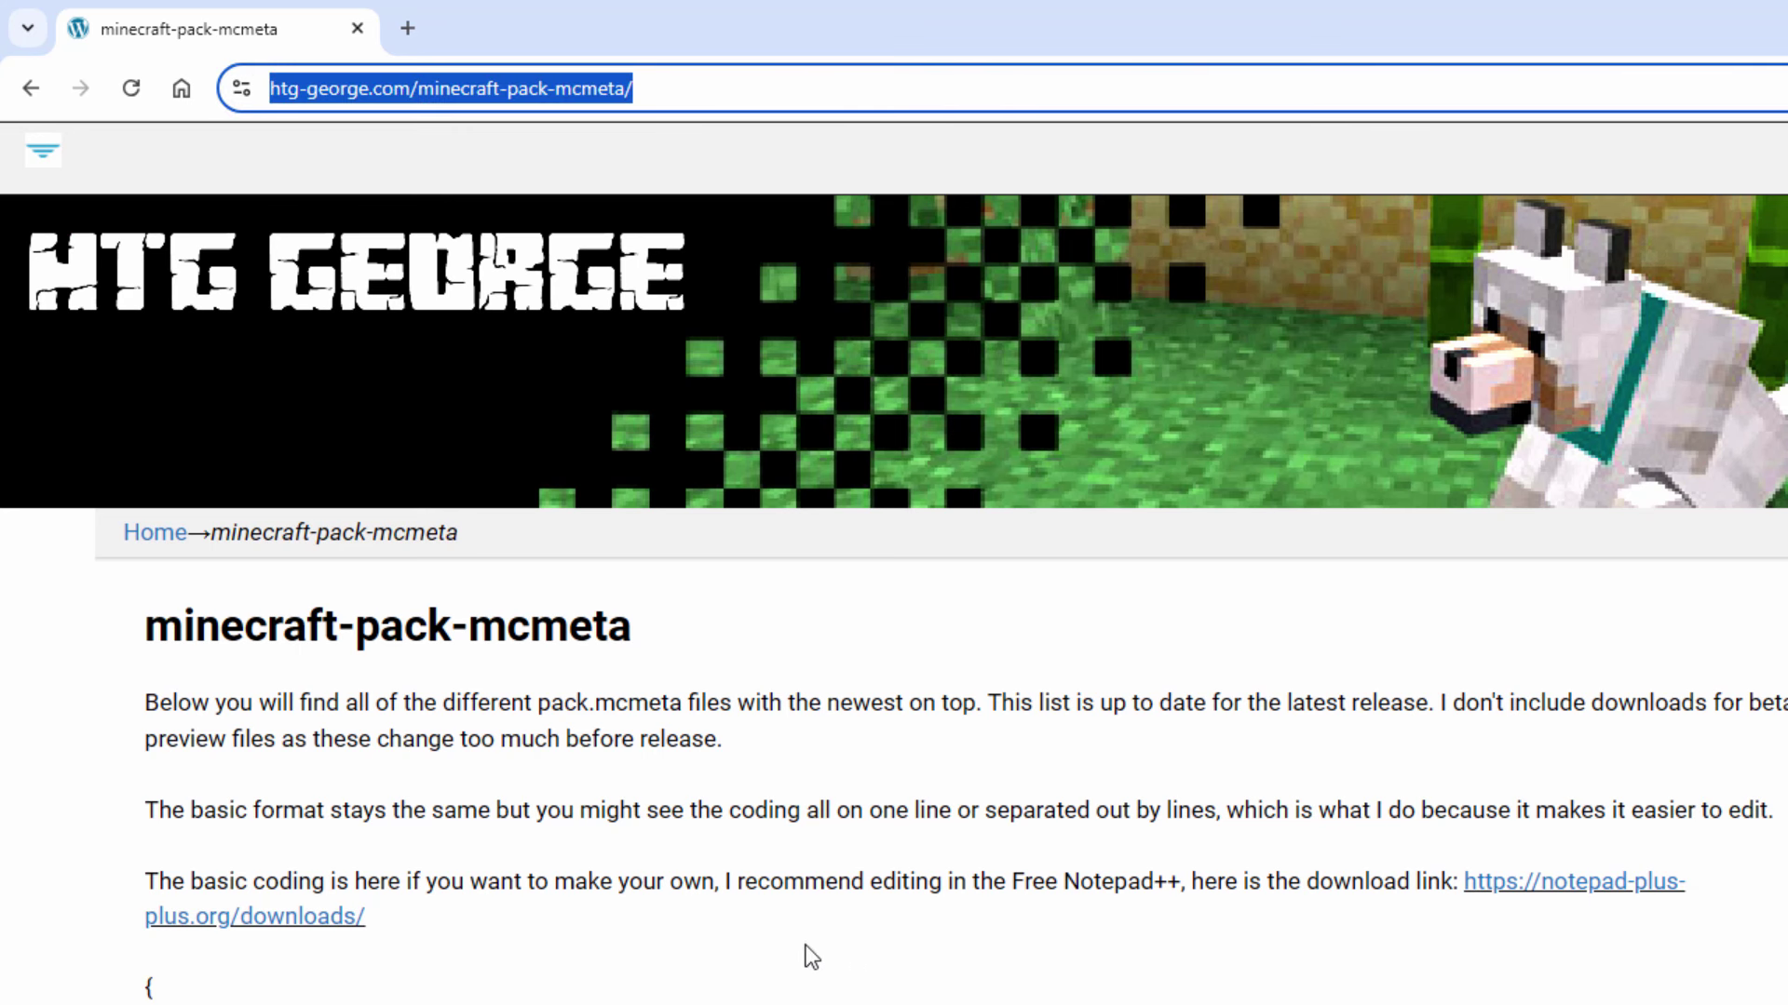
scroll(665, 870, down, 6)
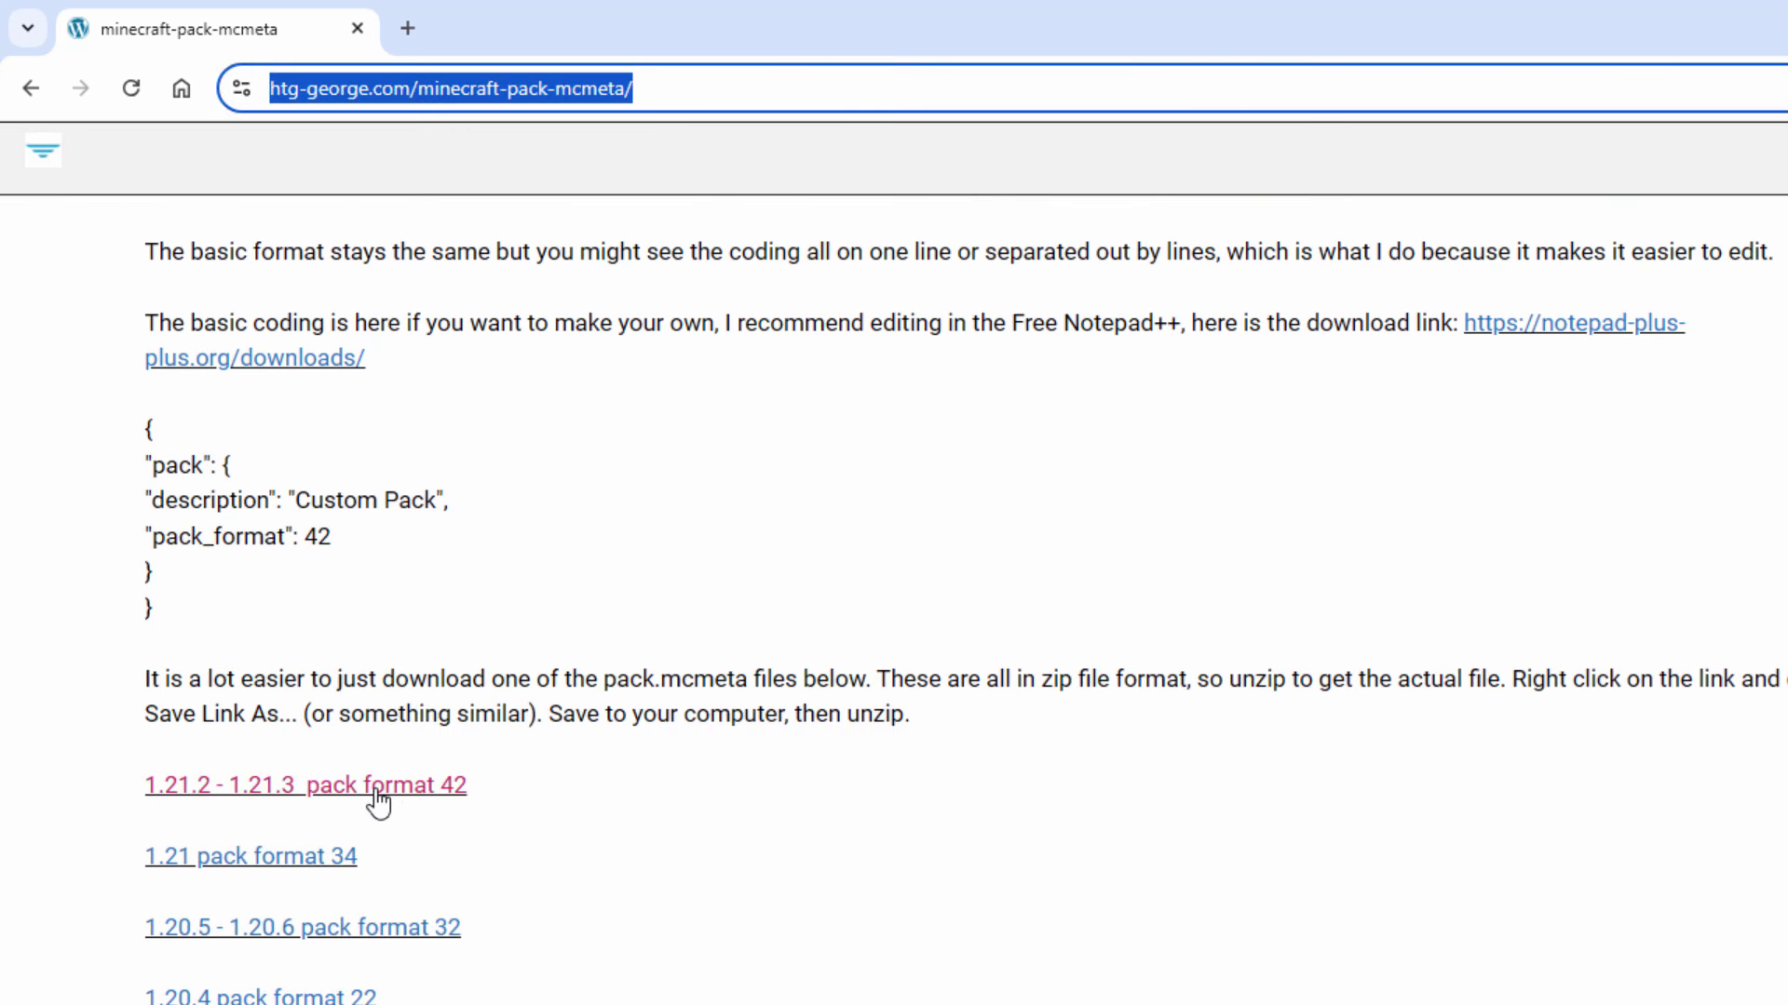
right_click(415, 784)
click(591, 832)
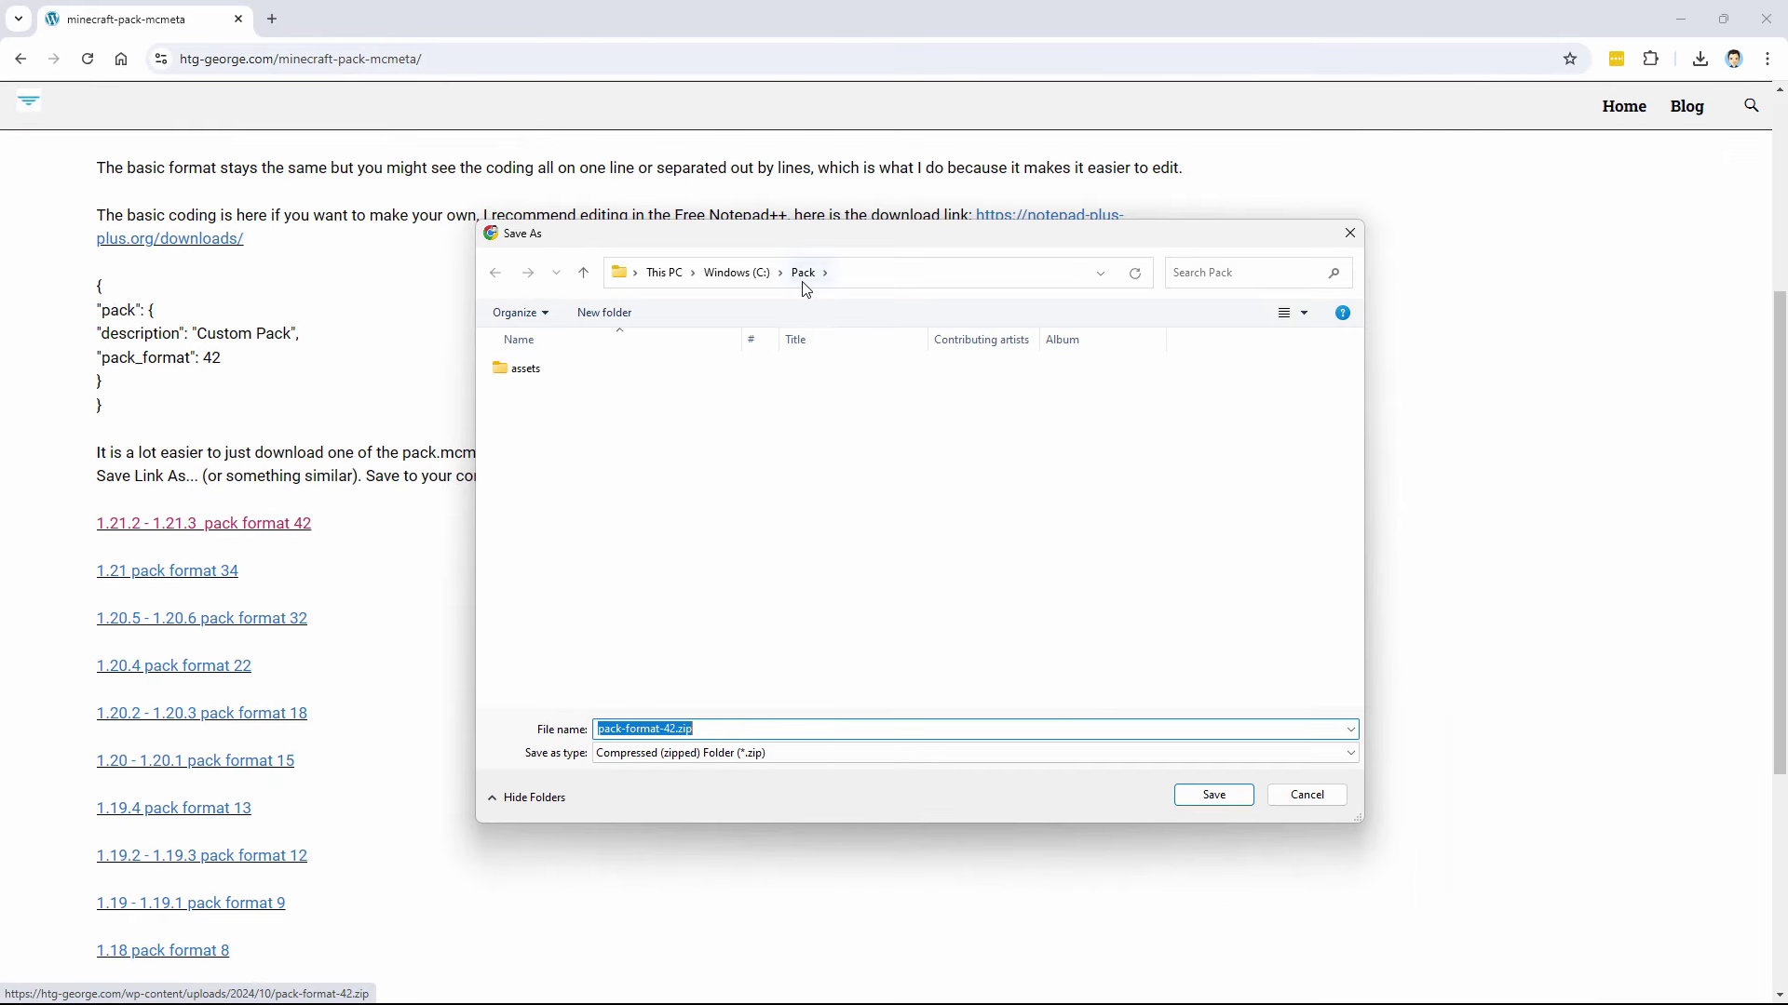
click(1214, 795)
scroll(826, 590, up, 3)
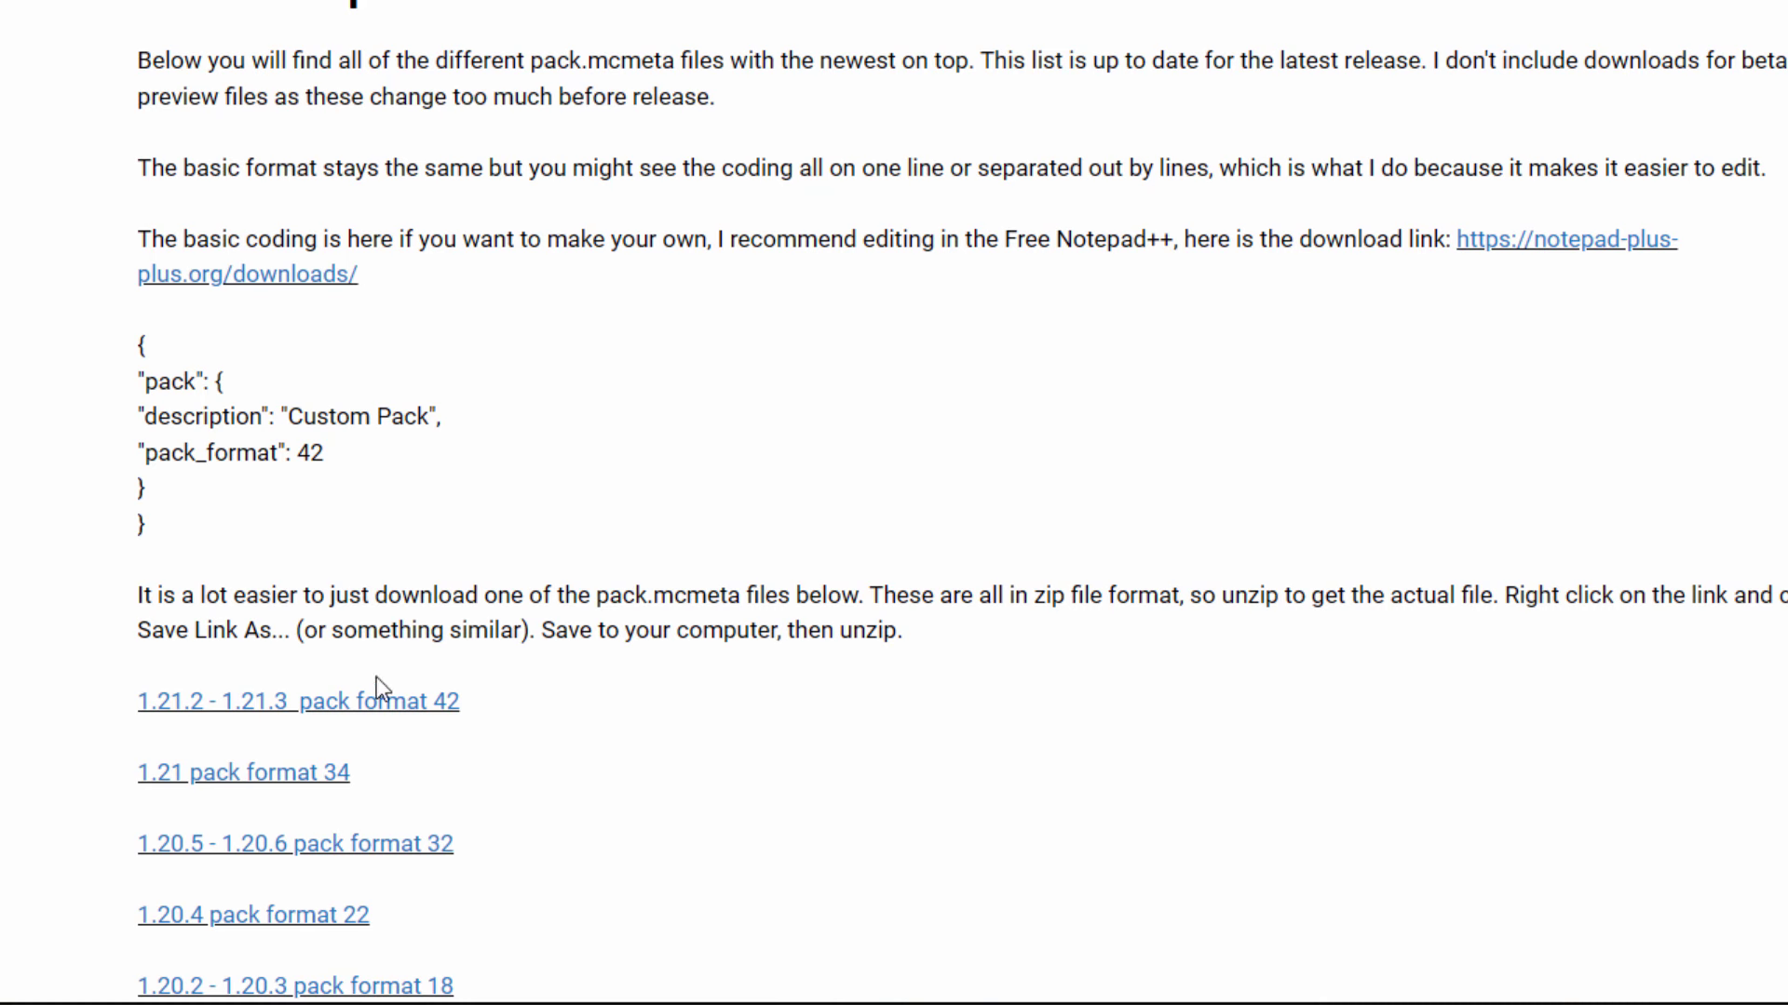
scroll(933, 657, down, 1)
scroll(933, 658, up, 3)
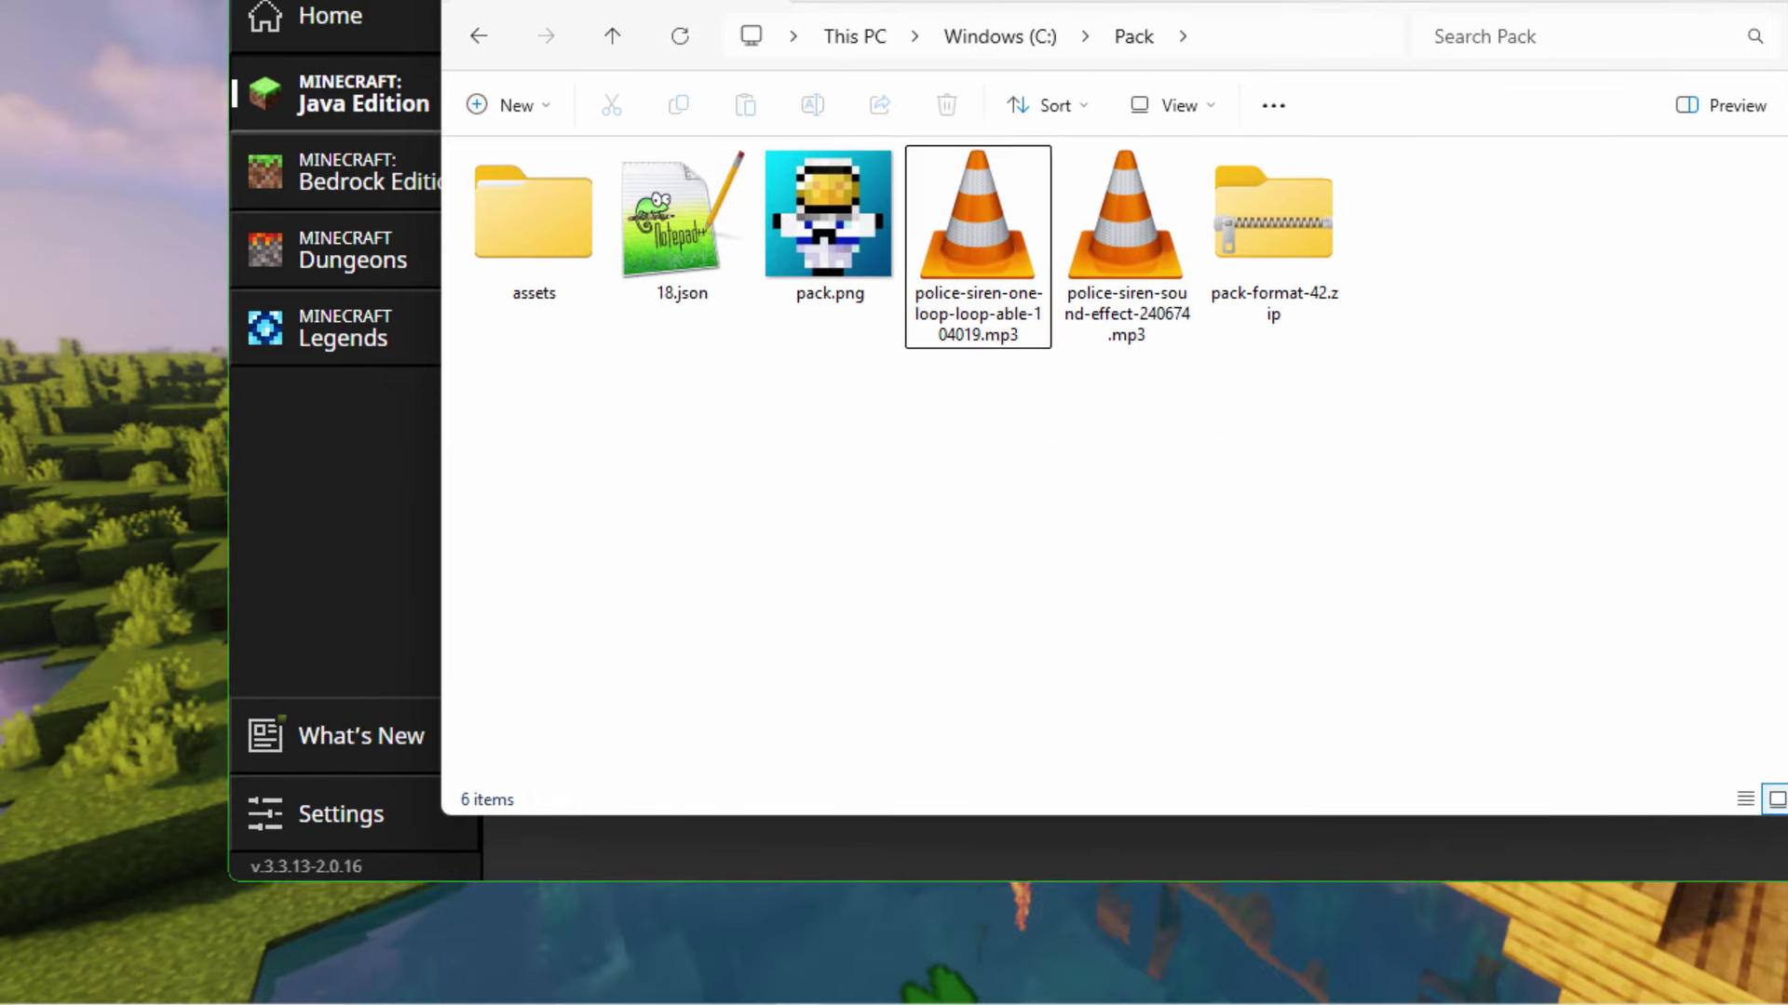
Copy pack.mcmeta out of pack-format-42.zip into the C:\Pack folder and delete the zip file
click(1263, 222)
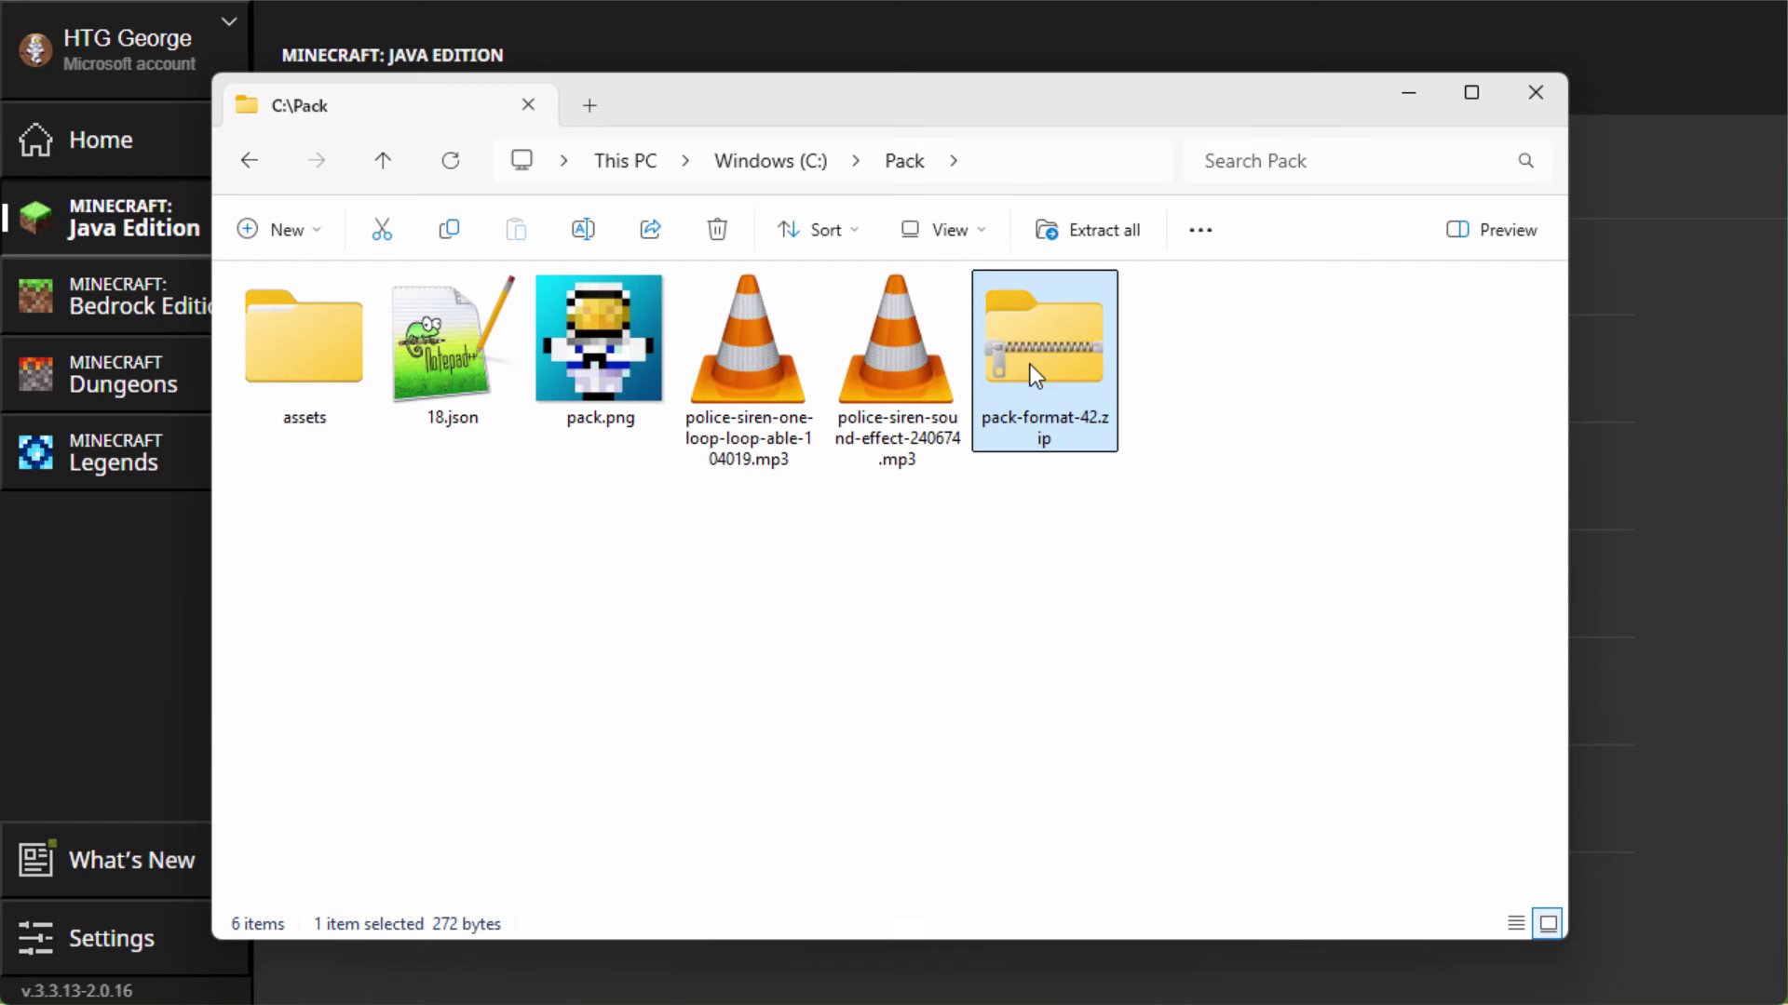
right_click(1029, 365)
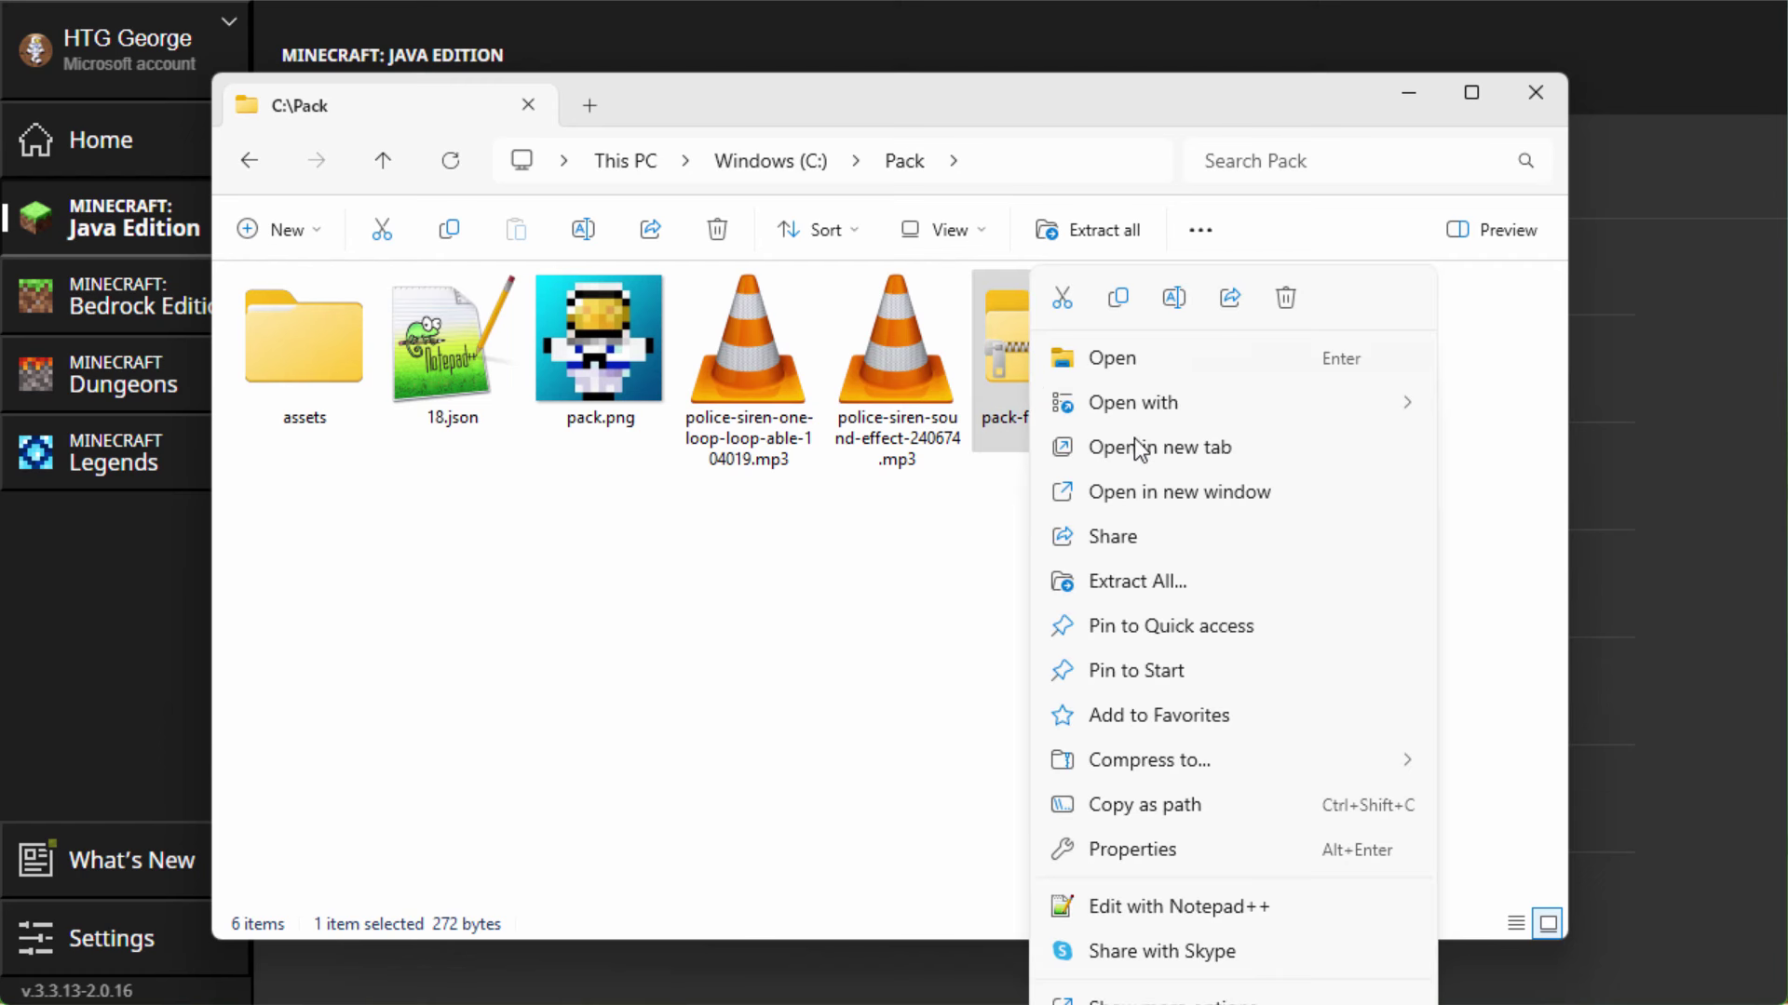
click(1169, 494)
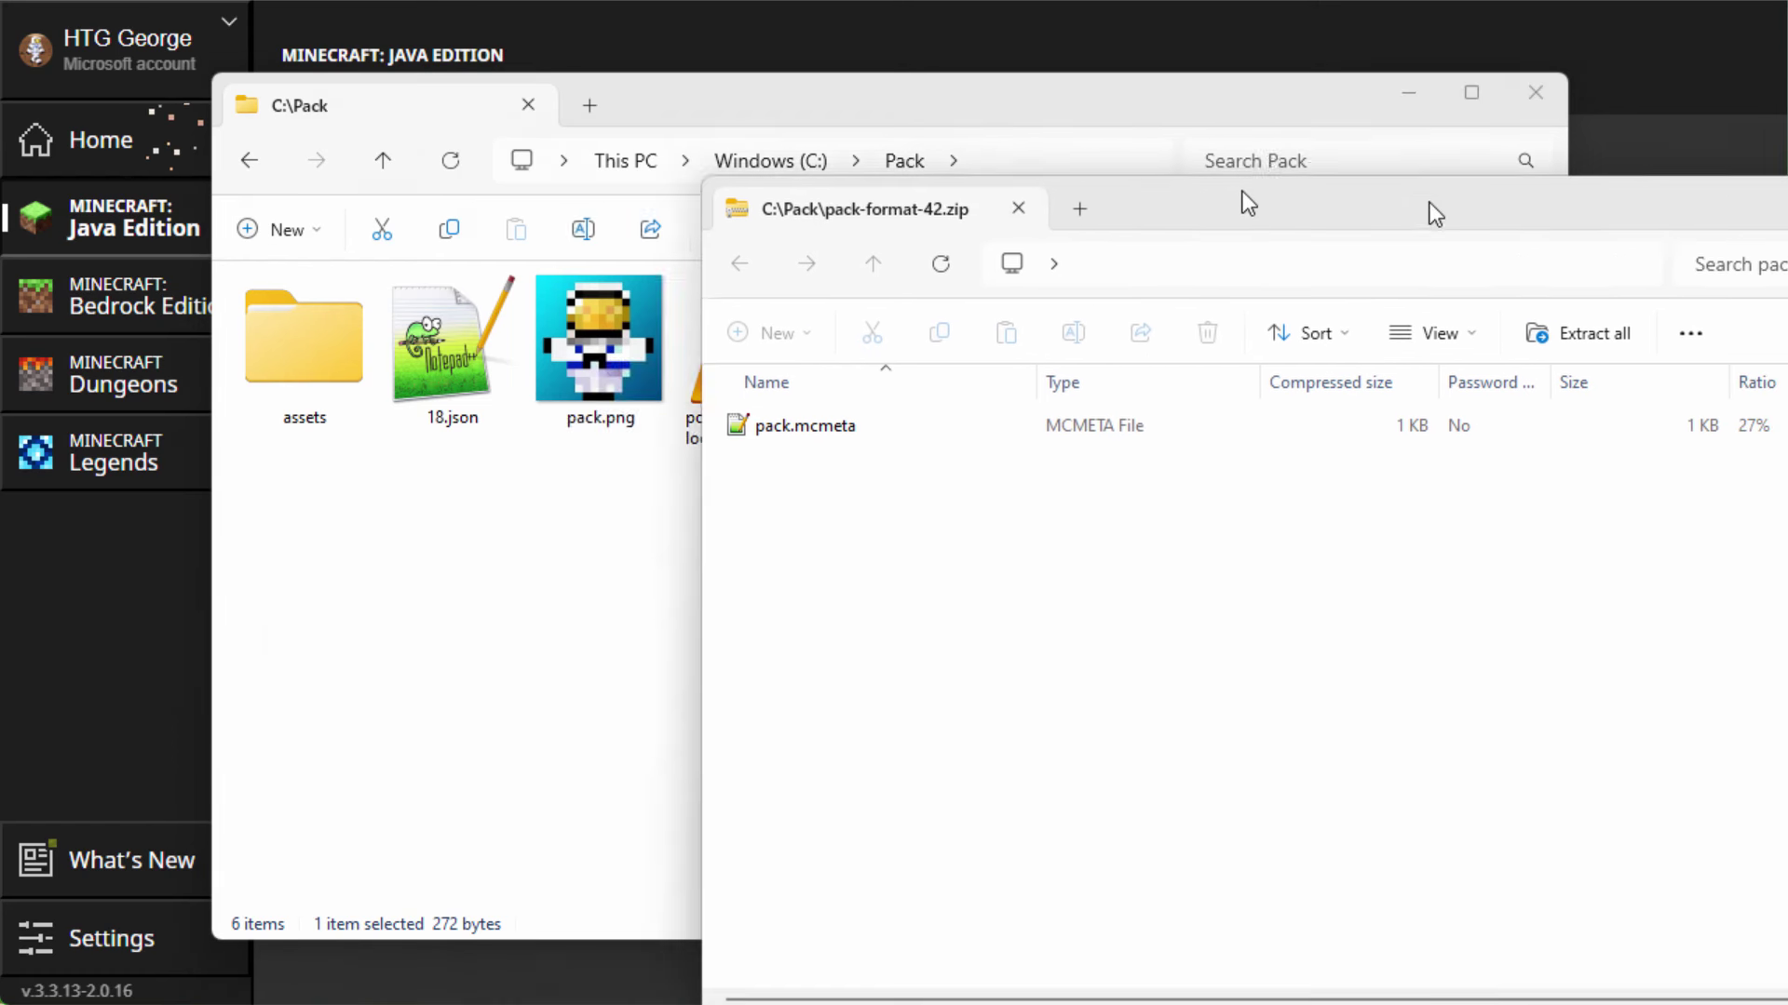
drag(1242, 192, 1709, 208)
click(1276, 446)
drag(1229, 462, 507, 627)
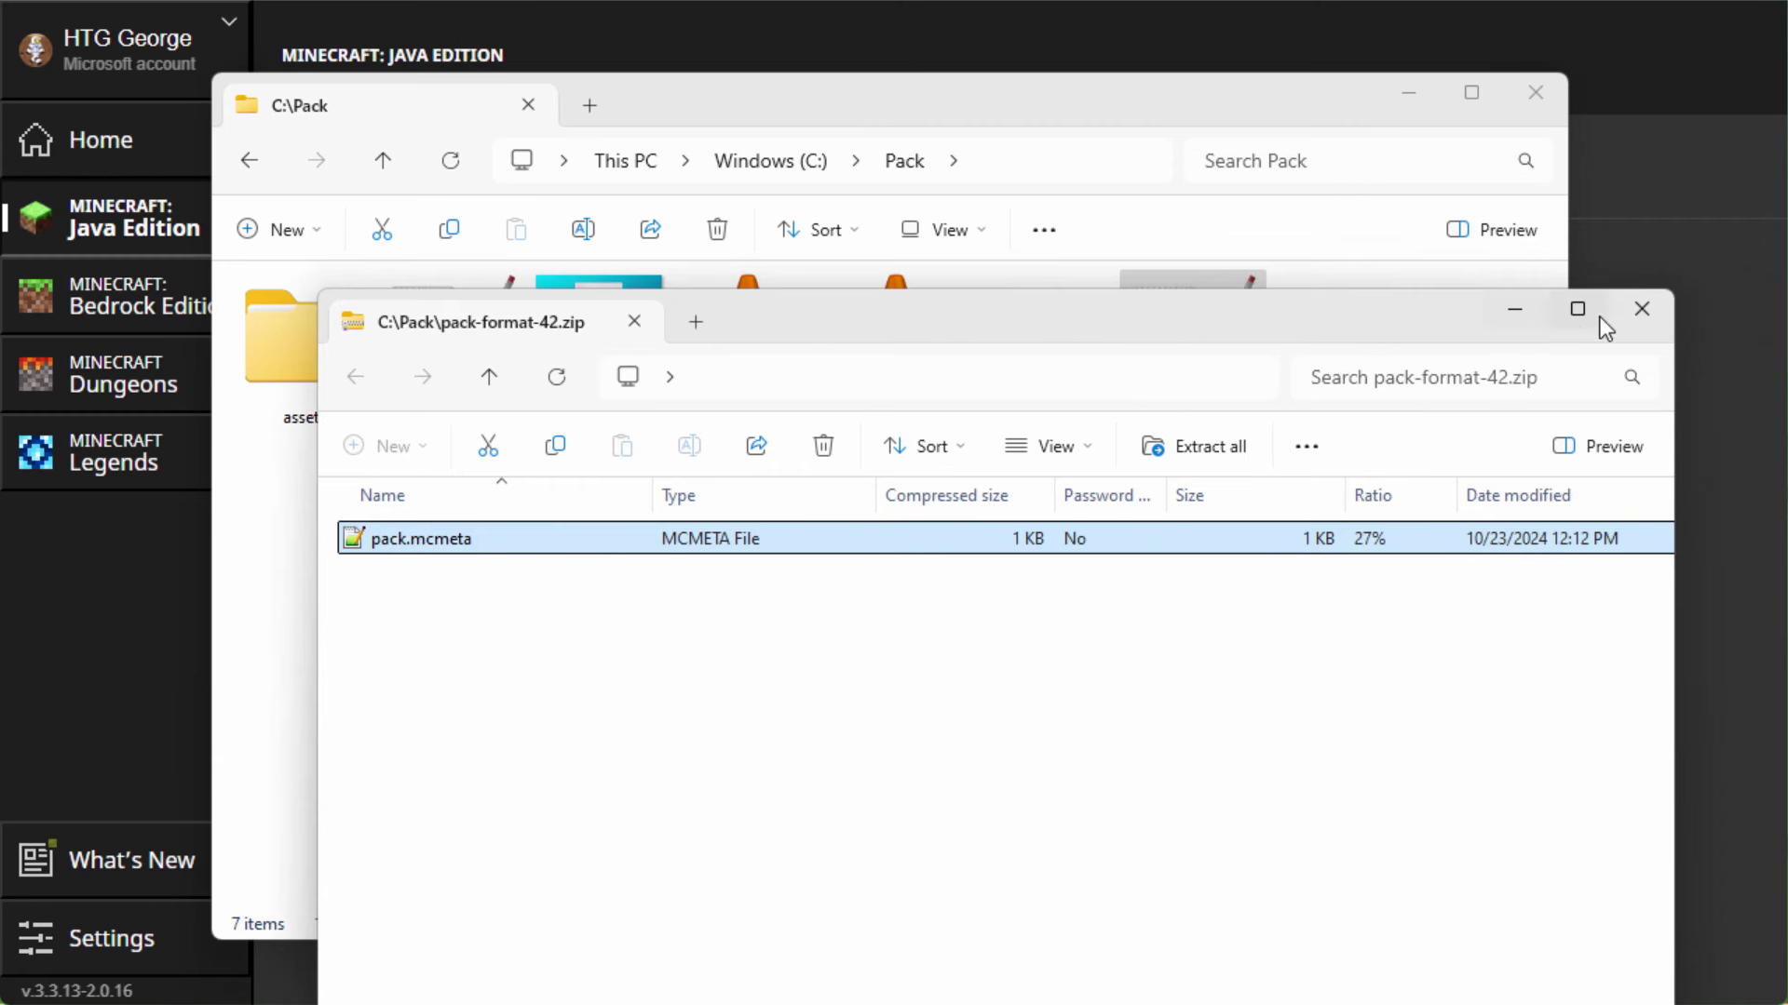
click(1641, 309)
click(1071, 369)
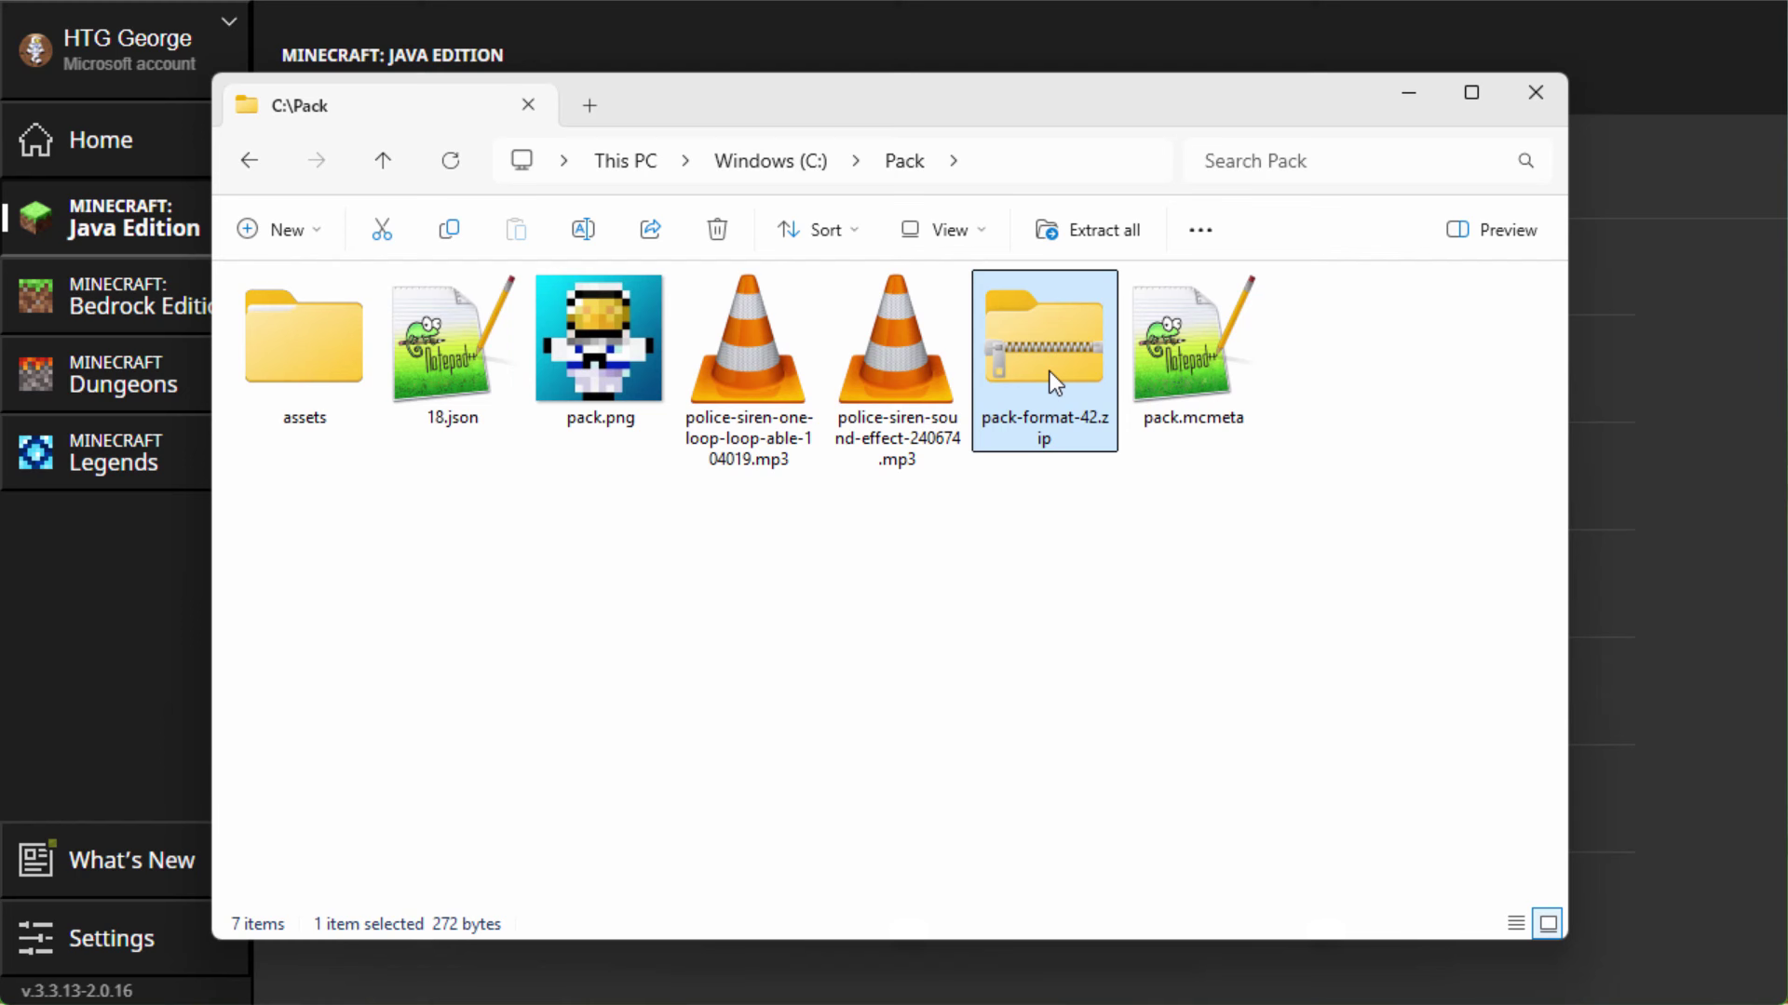
key(Delete)
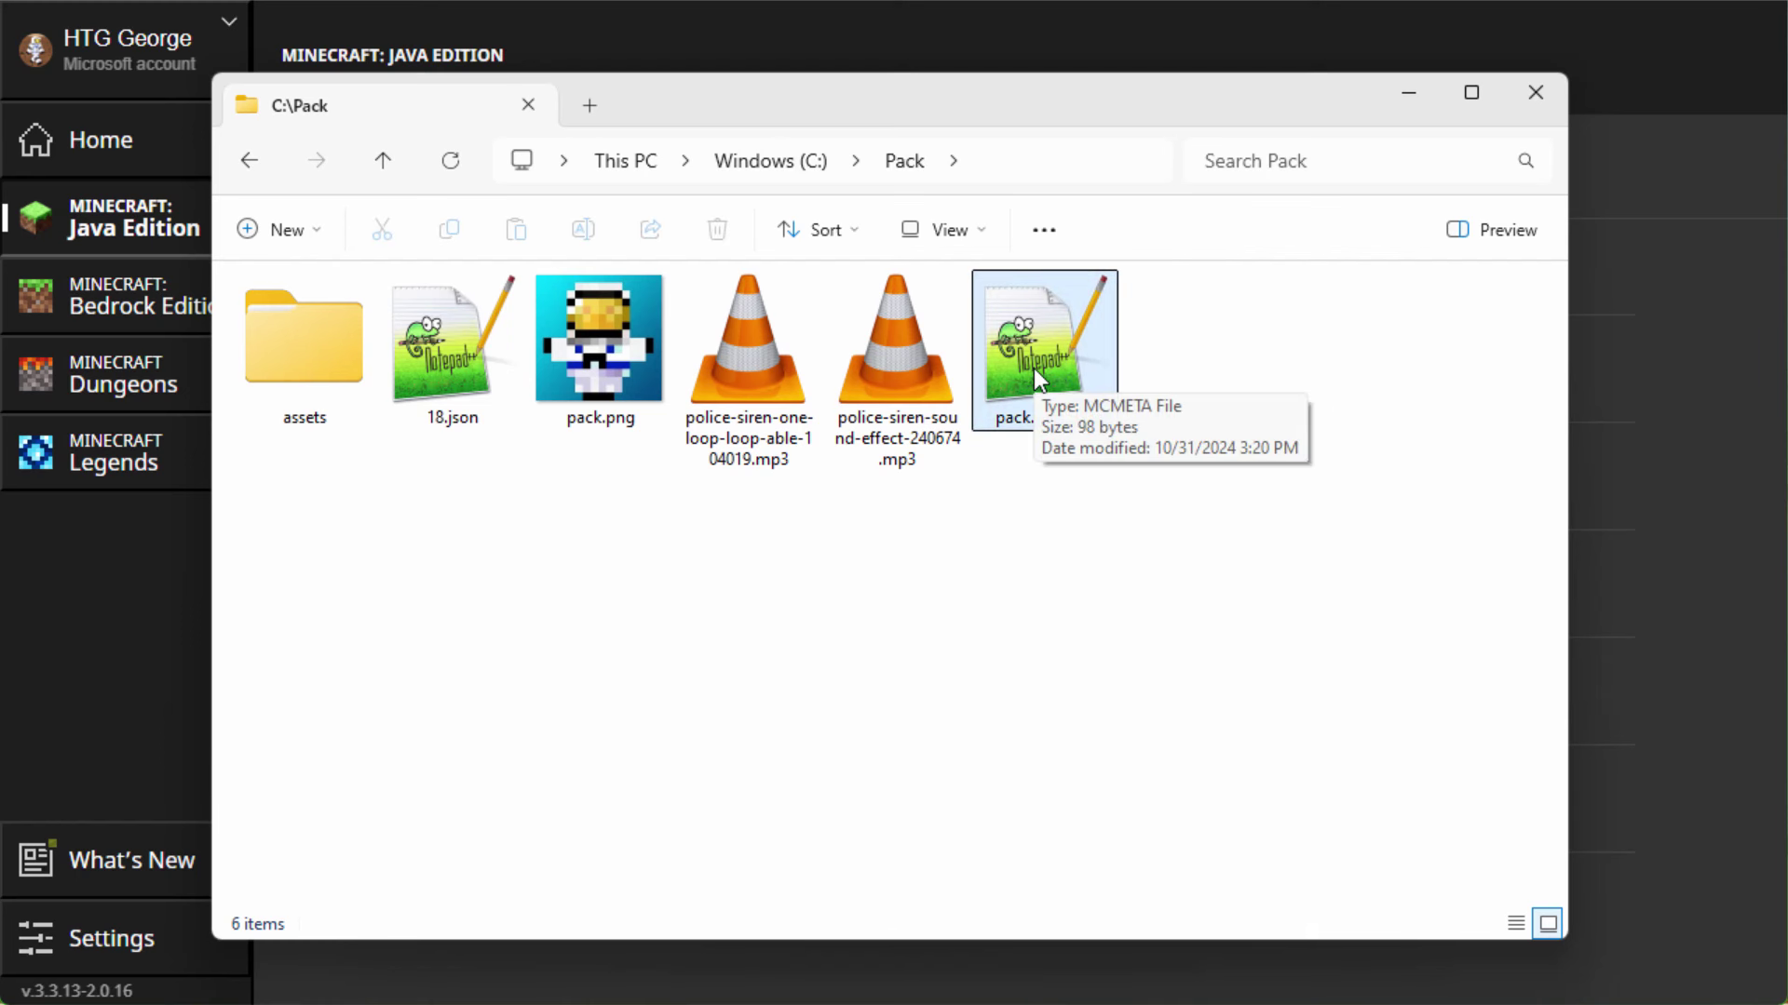
Open pack.mcmeta from the Pack folder in Notepad++ and examine its pack_format line
double_click(1034, 367)
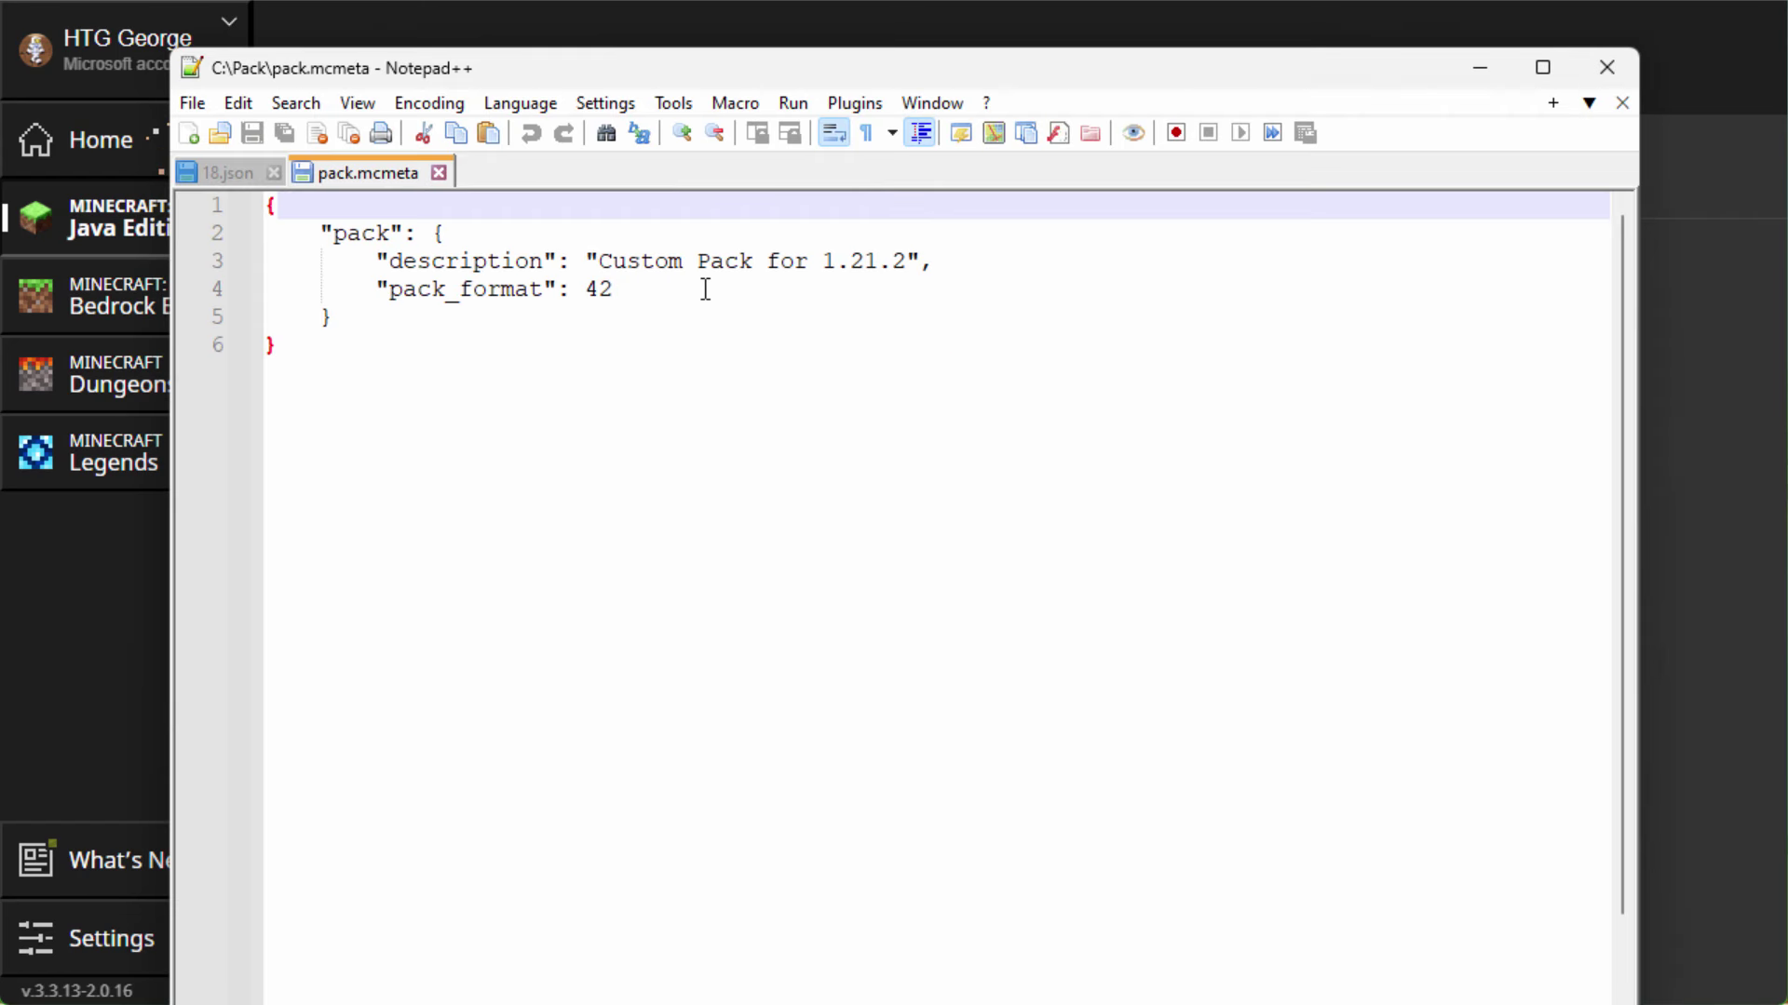
drag(648, 288, 377, 300)
click(643, 289)
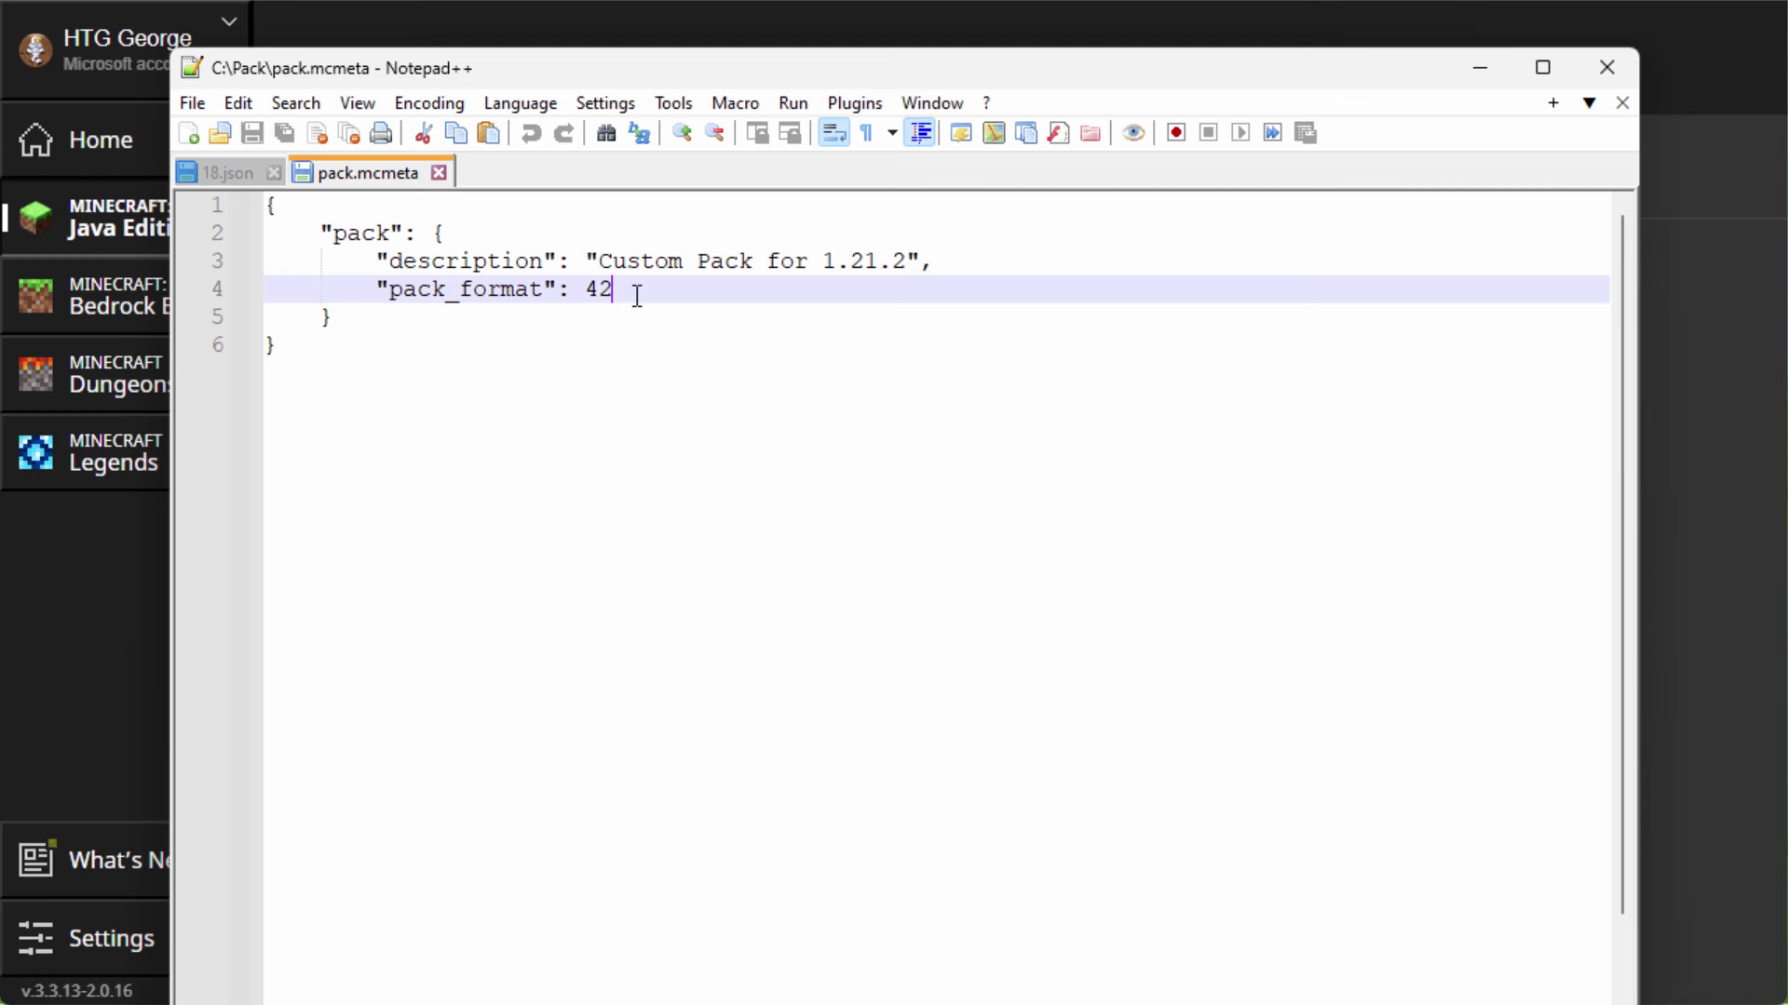
Change the description in pack.mcmeta to "Raid Siren", save the file and close Notepad++
drag(906, 261, 598, 260)
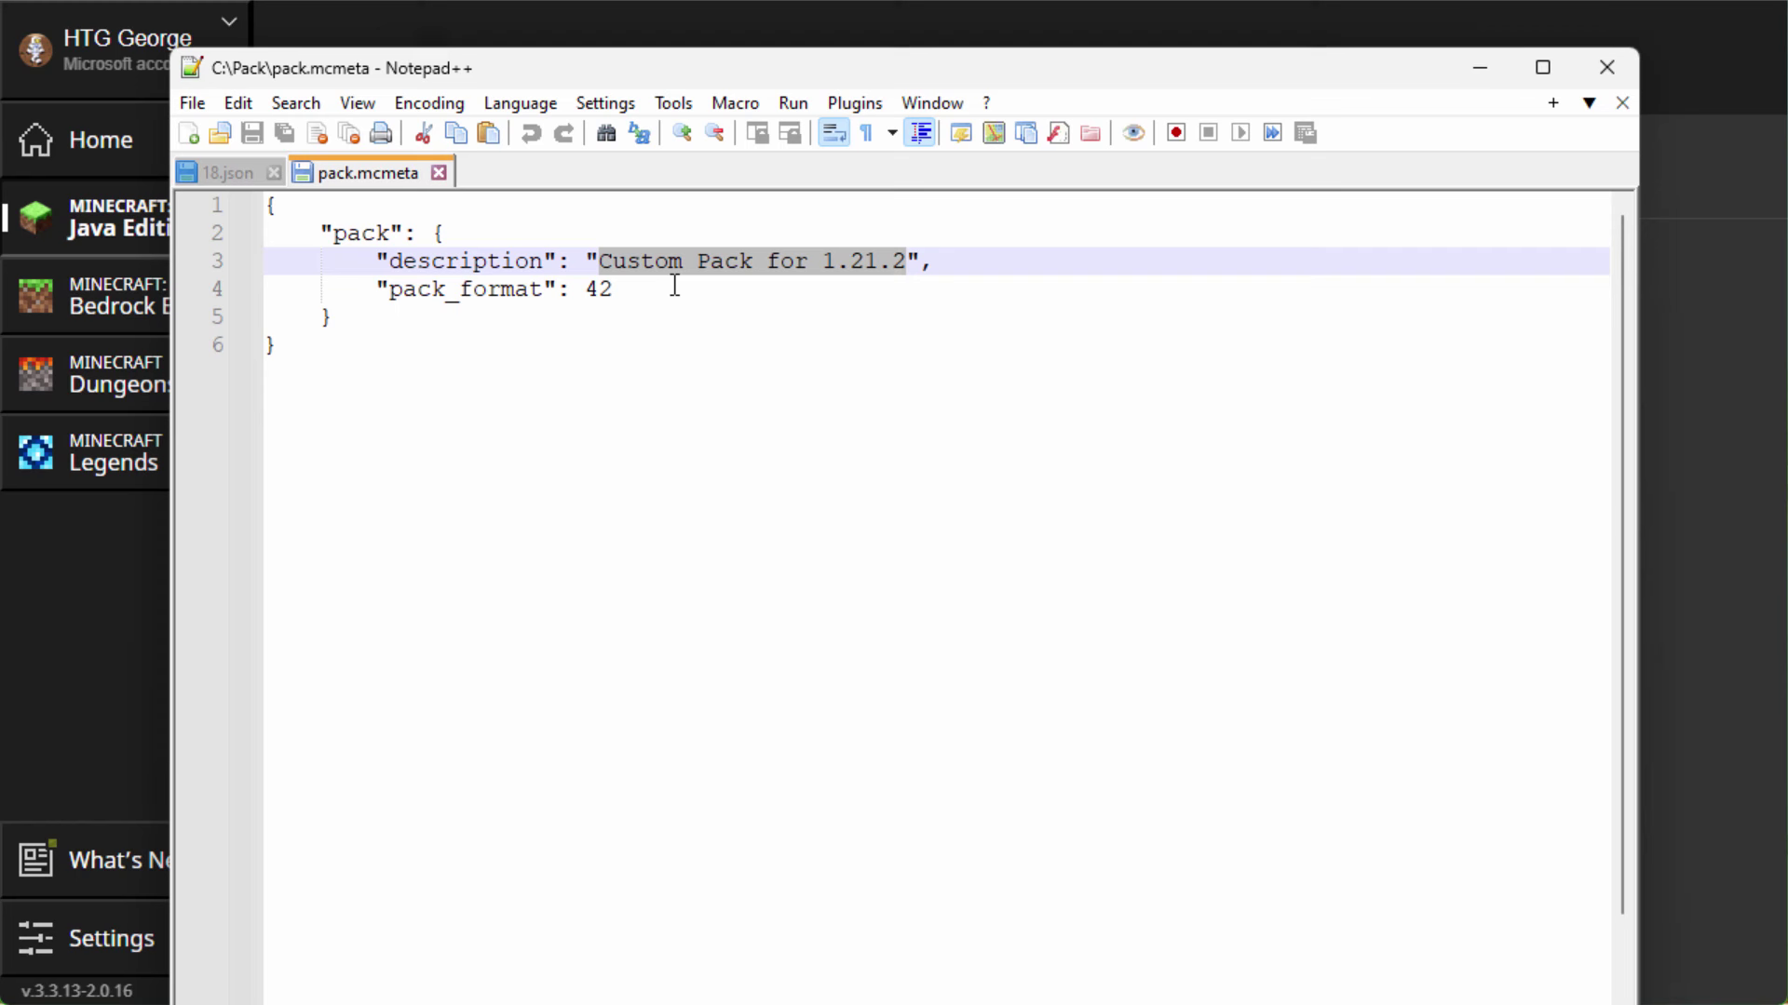
text(Raid Siren)
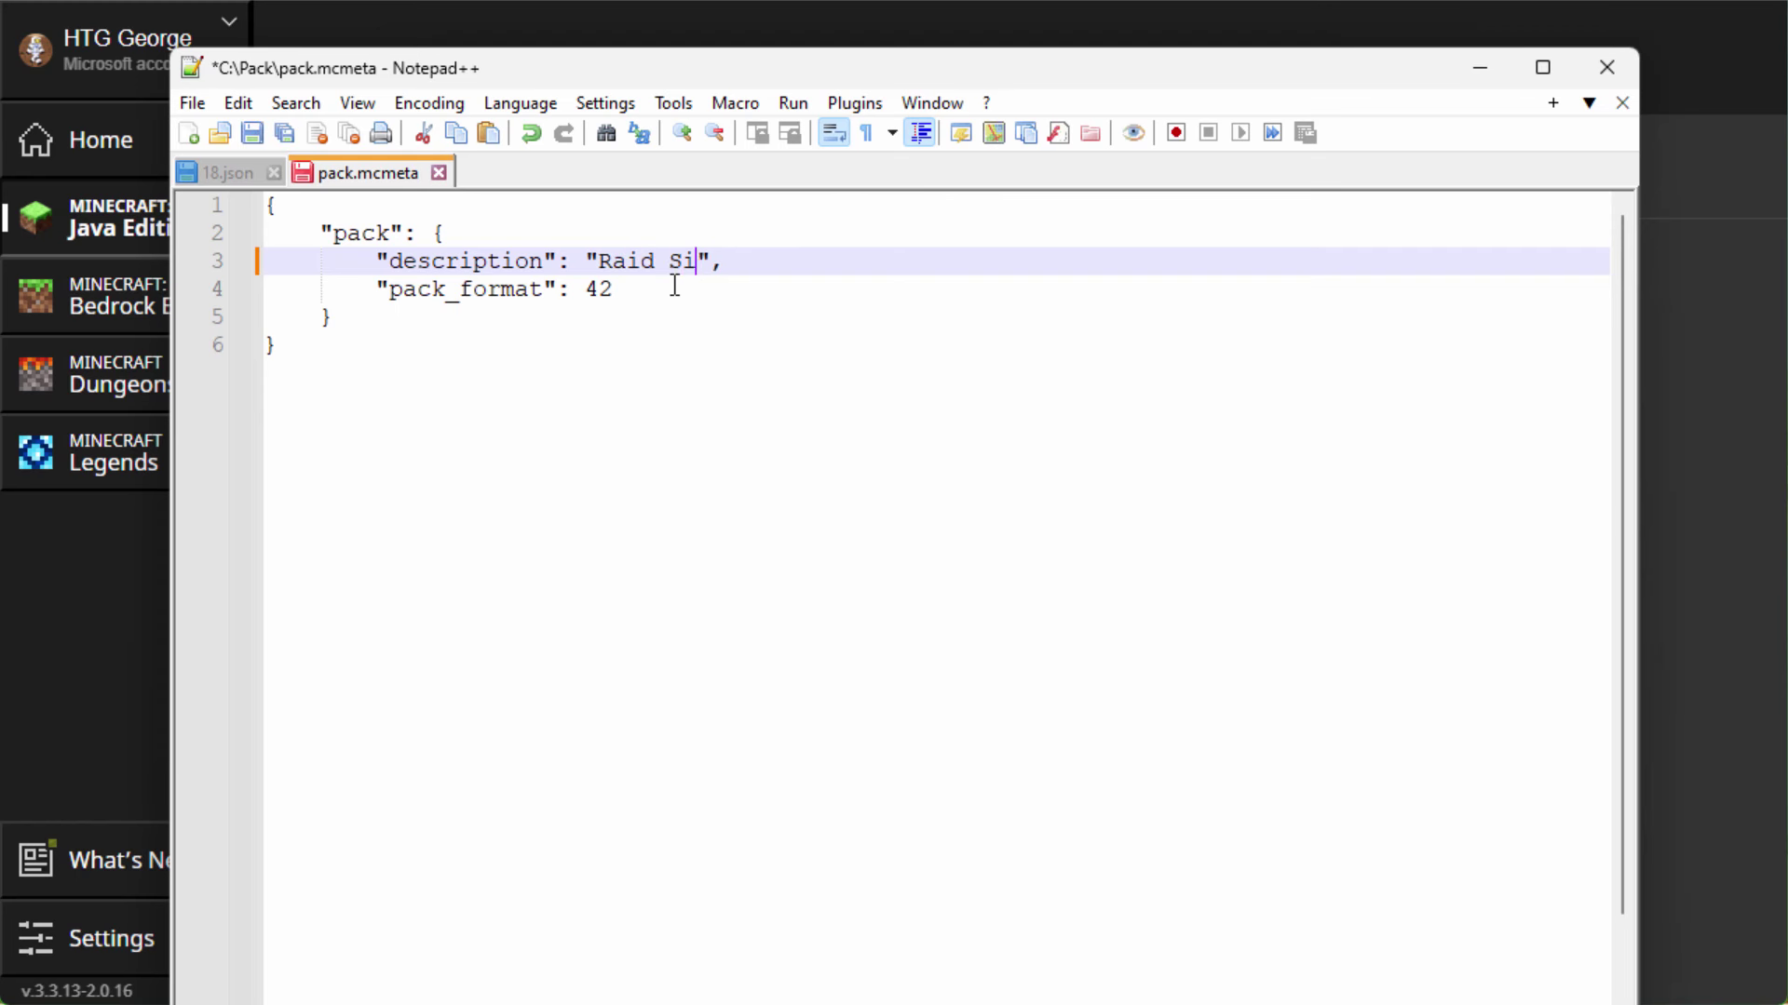
click(863, 341)
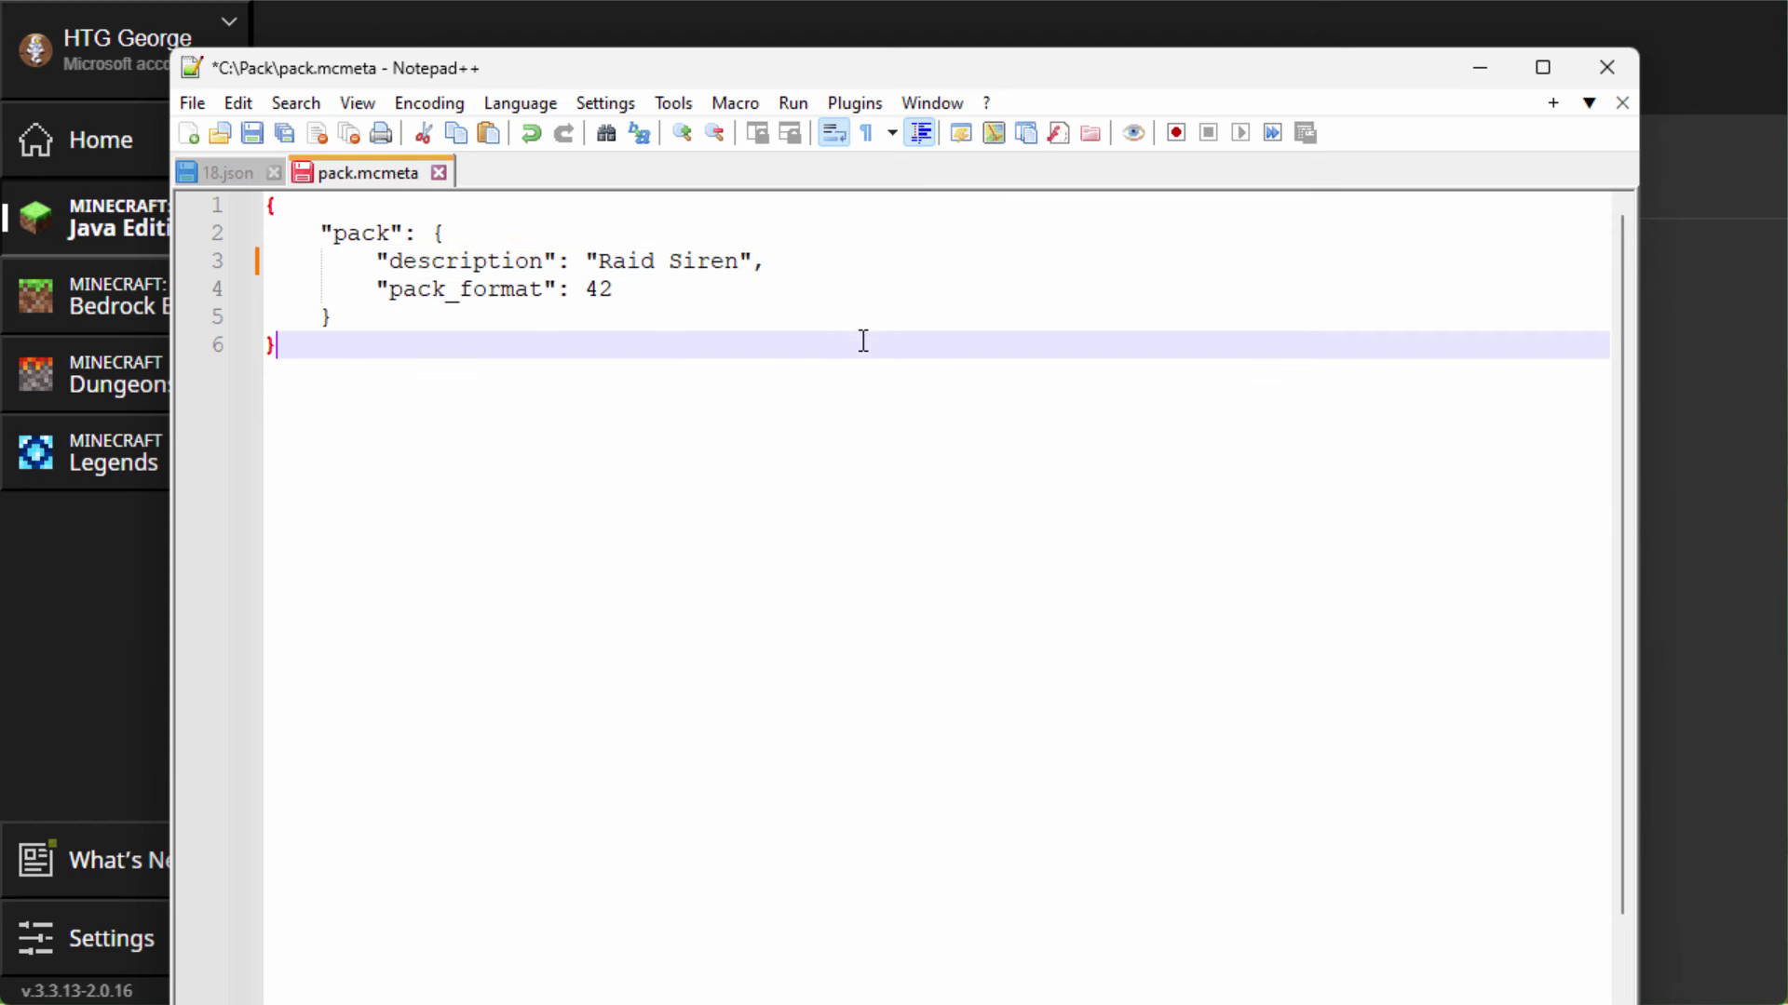
click(251, 133)
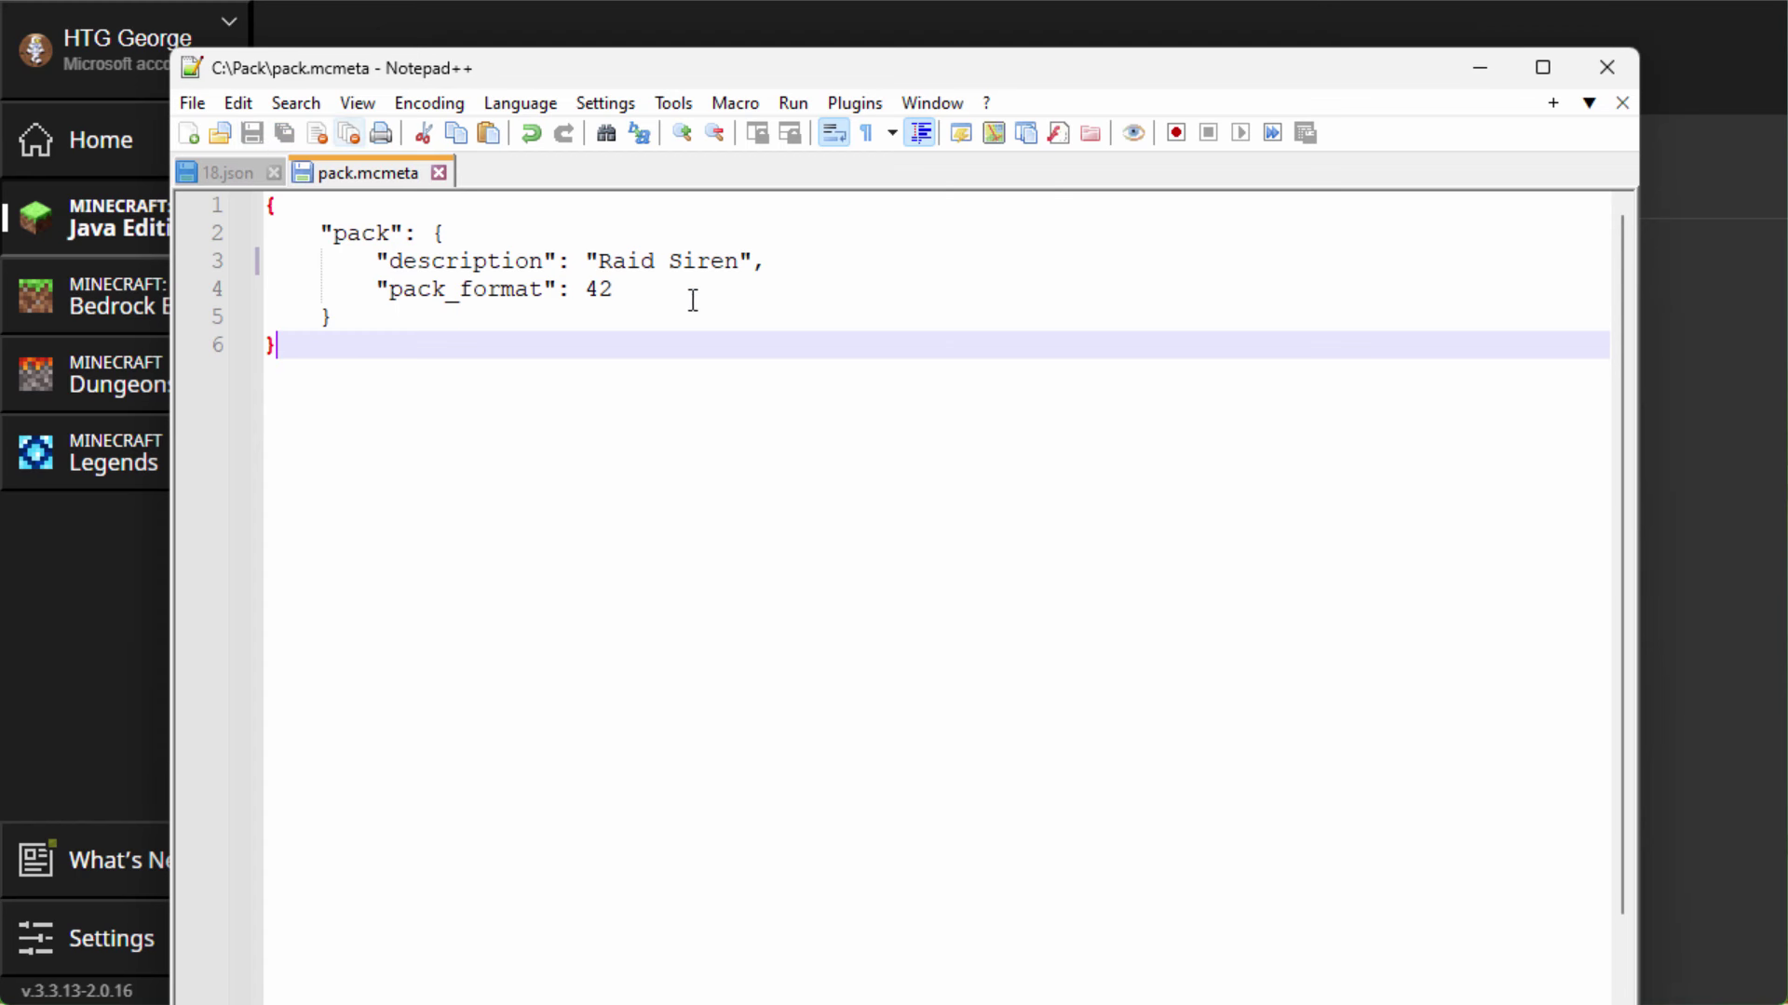
click(1606, 67)
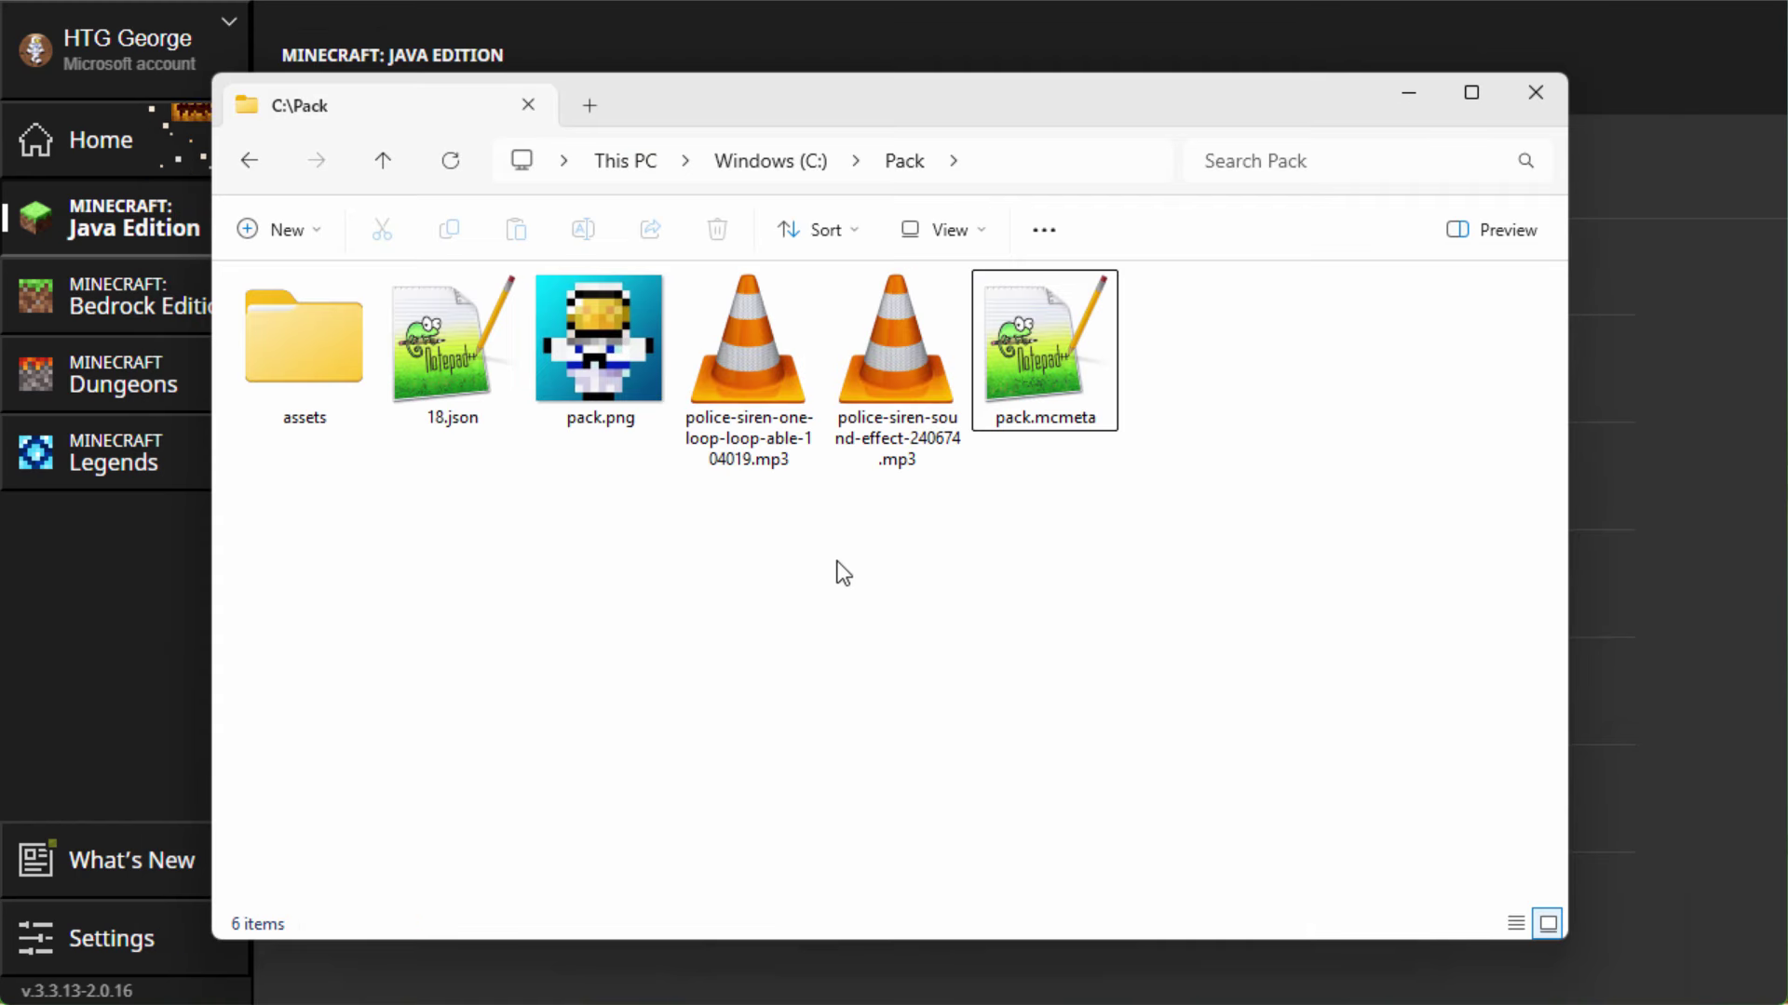
Switch to Audacity, dismiss the welcome message and import police-siren-one-loop-loop-able-104019.mp3 from the Pack folder
click(744, 430)
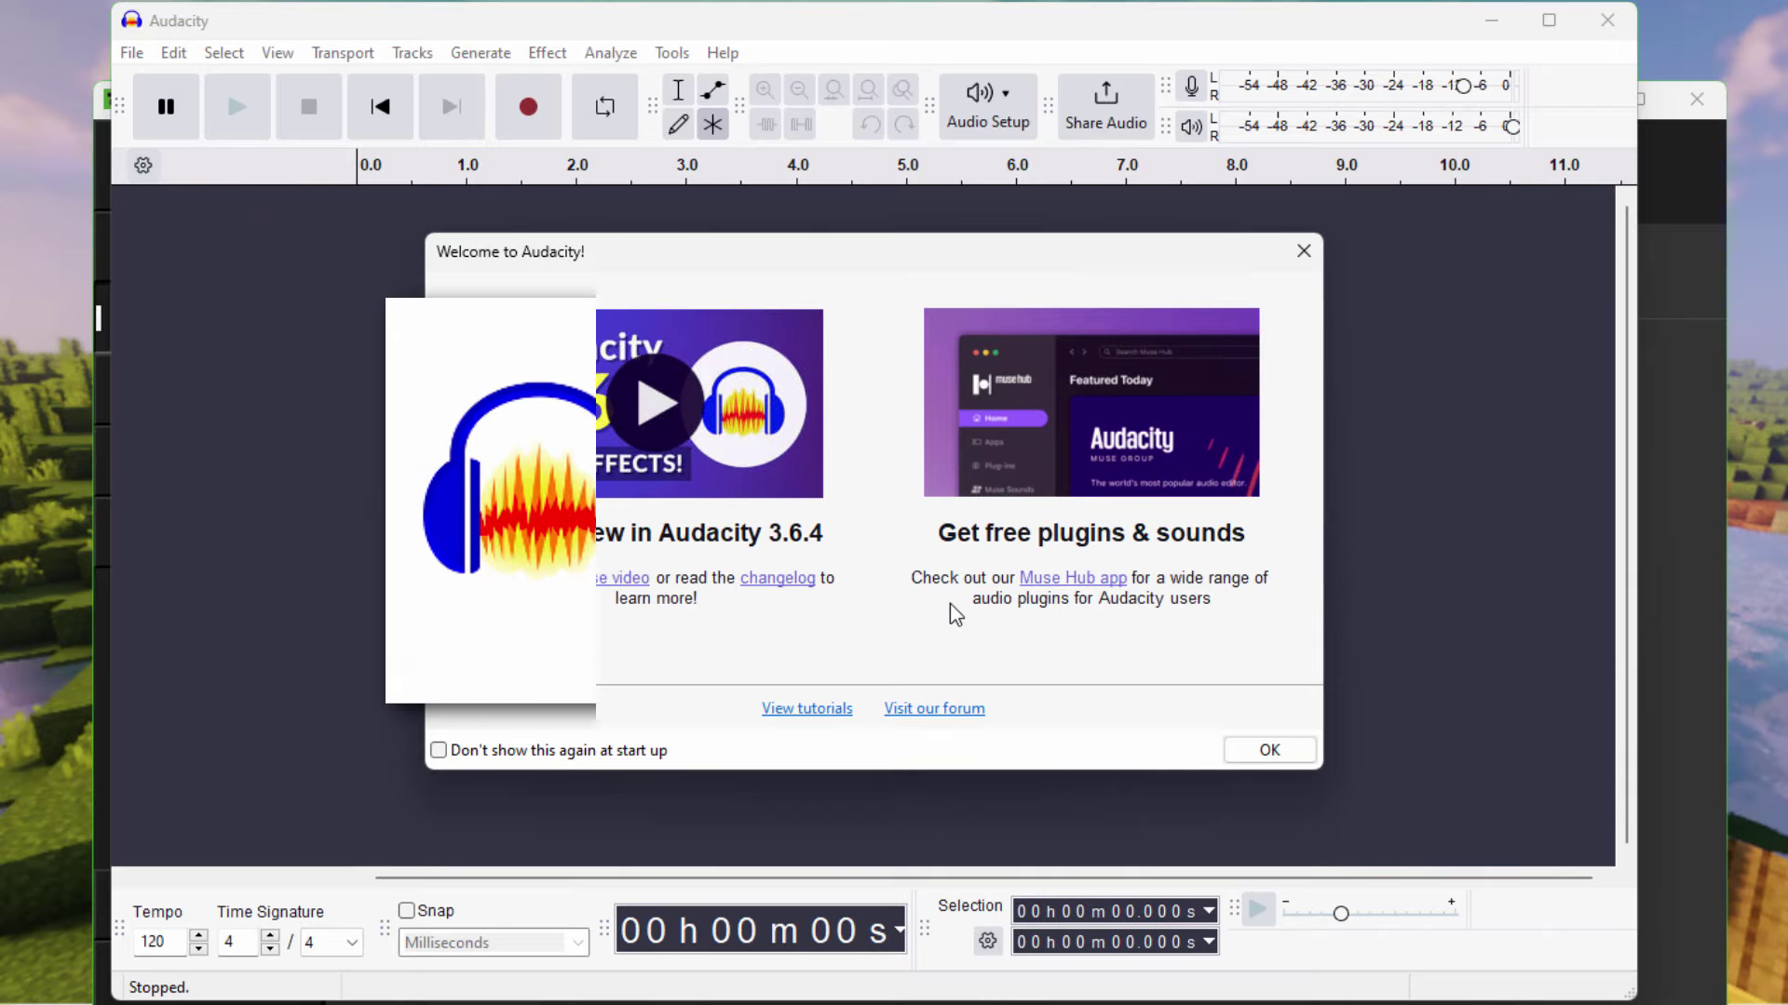
click(1272, 751)
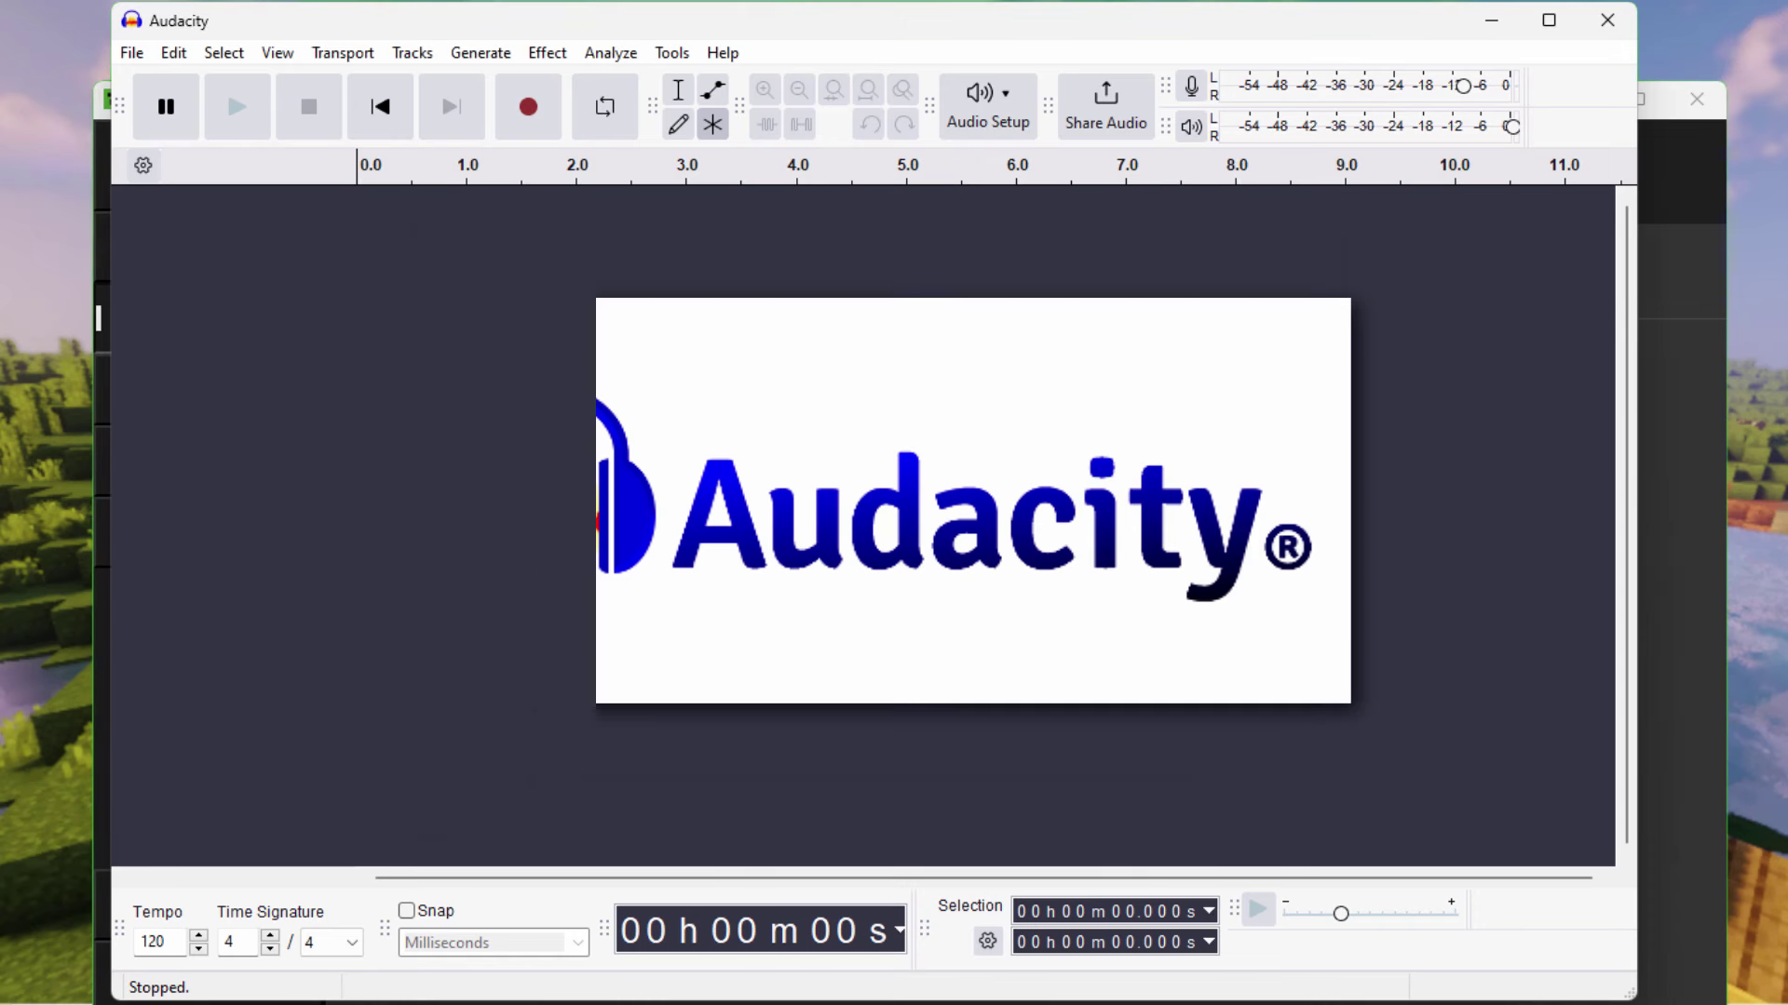
mouse_move(793, 32)
mouse_down()
mouse_move(847, 41)
mouse_move(814, 40)
mouse_up()
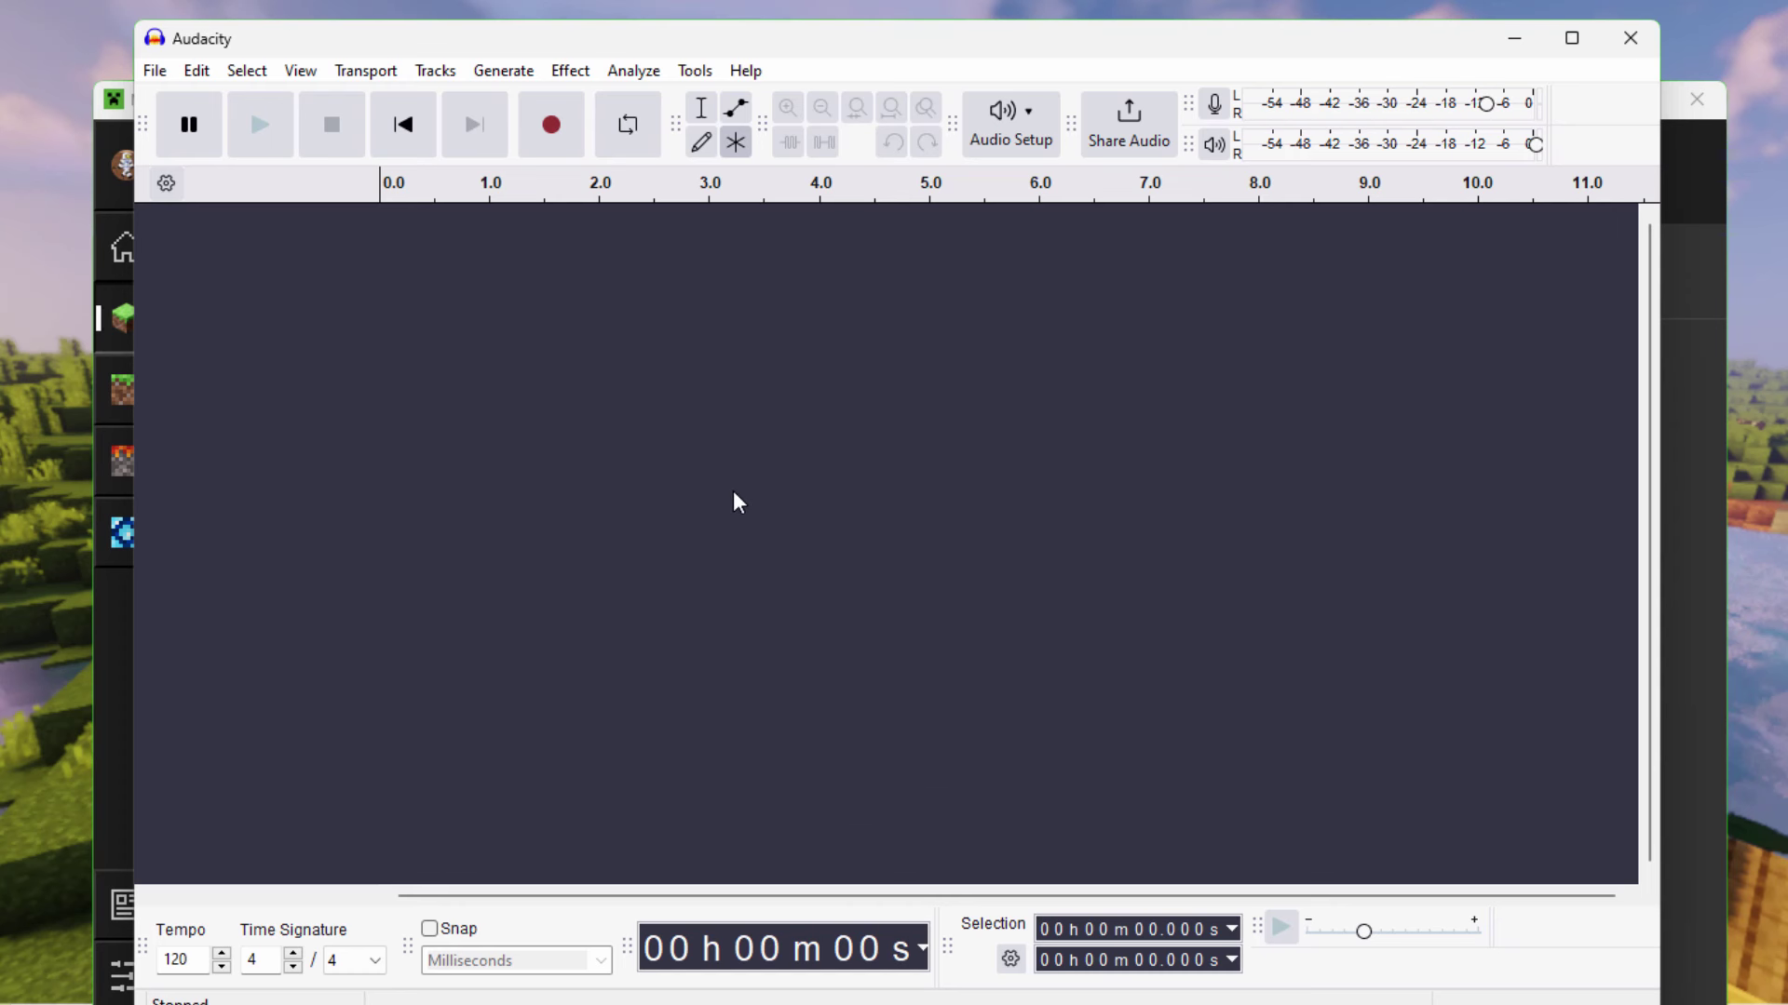
key(alt+Tab)
drag(870, 232, 1390, 291)
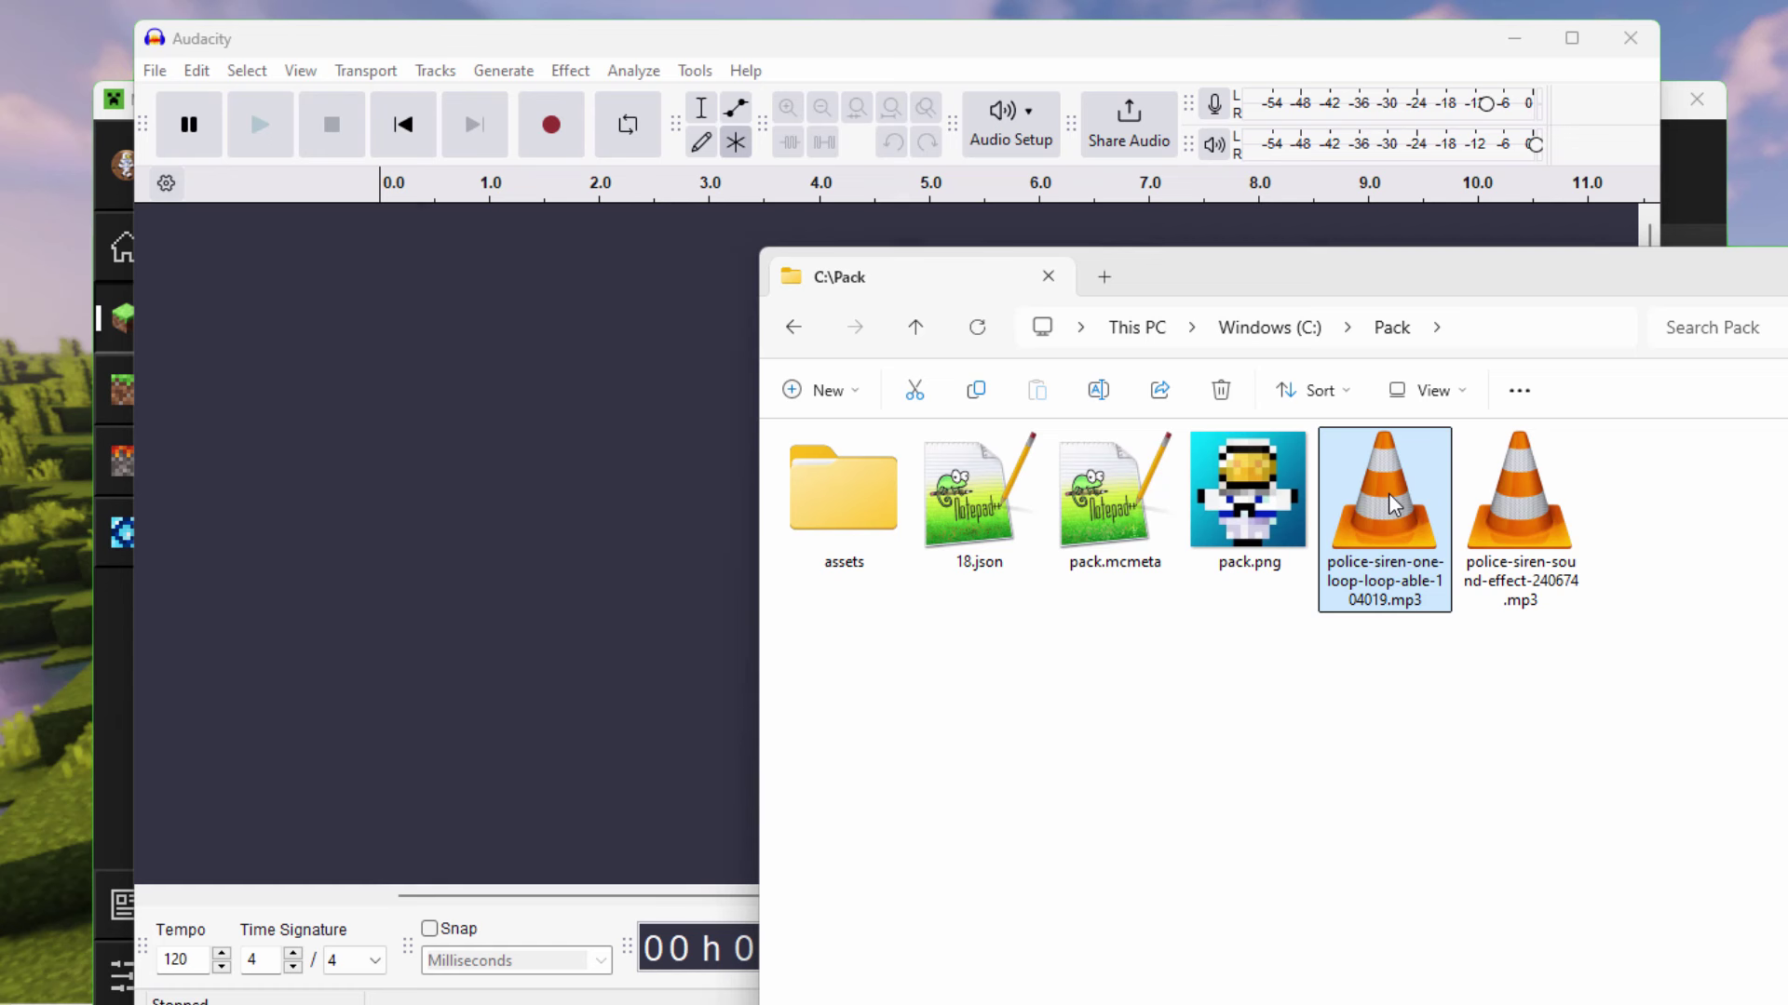
drag(1392, 503, 559, 445)
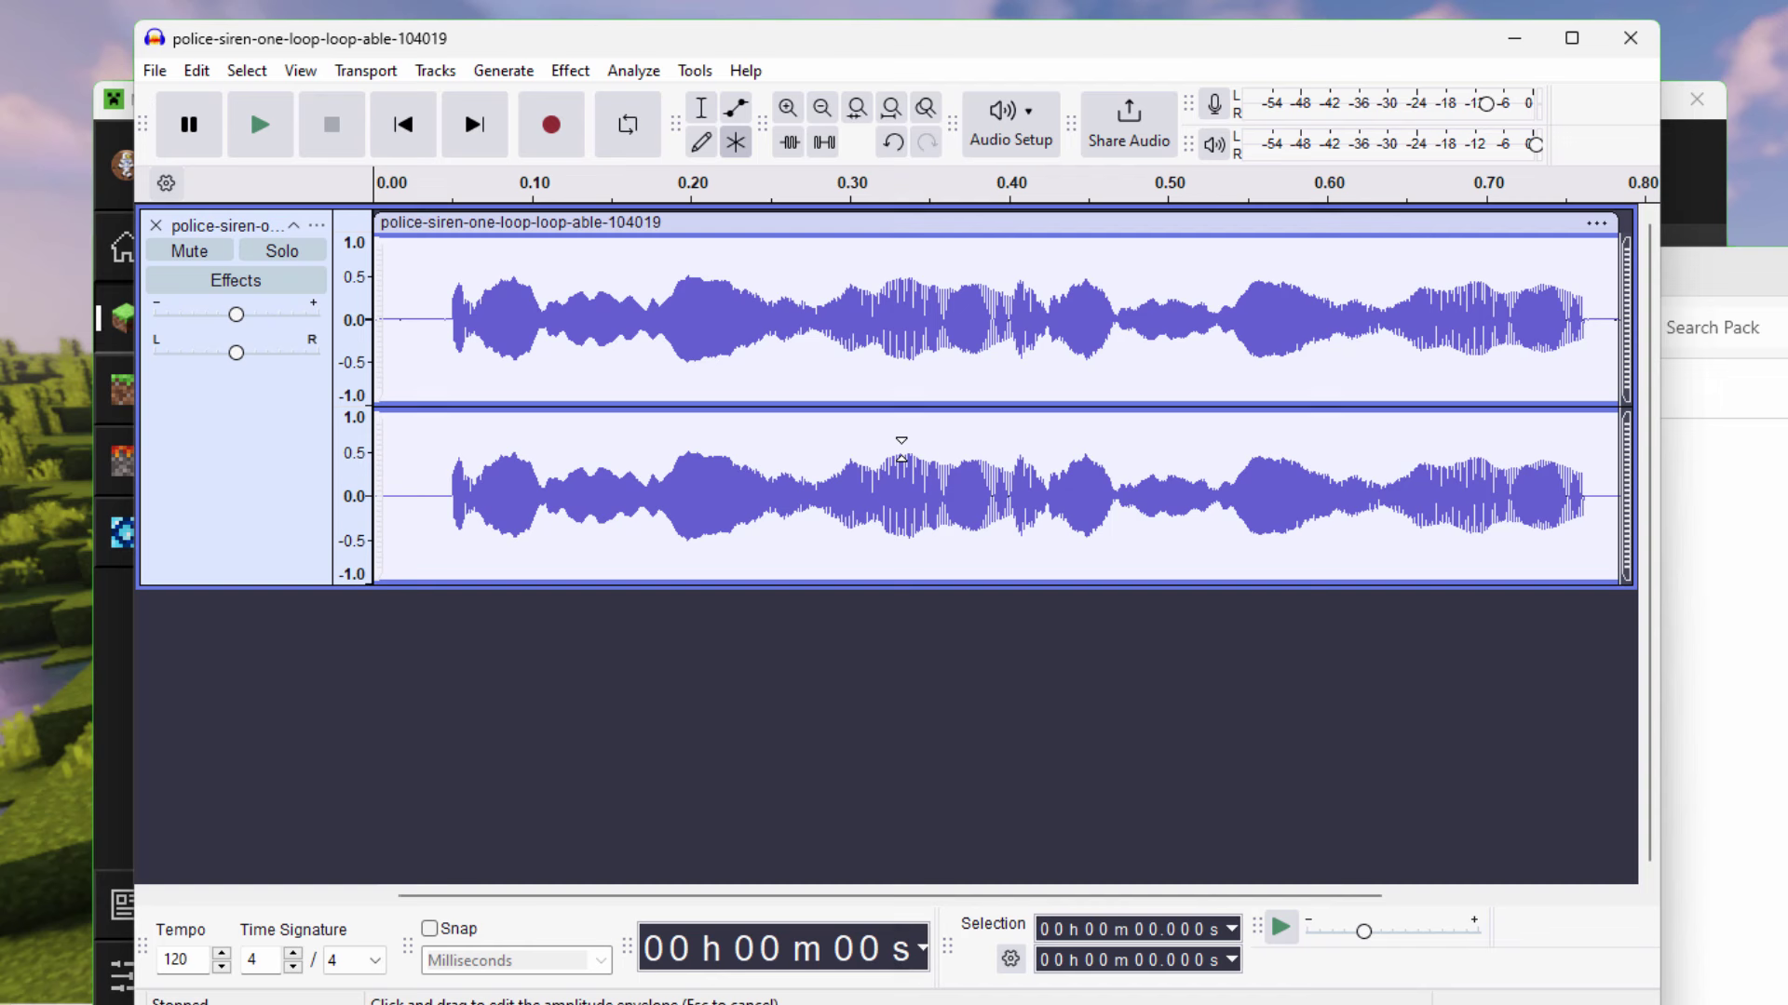
Select the whole siren track, start an audio export and set C:\Pack as the destination folder
click(291, 438)
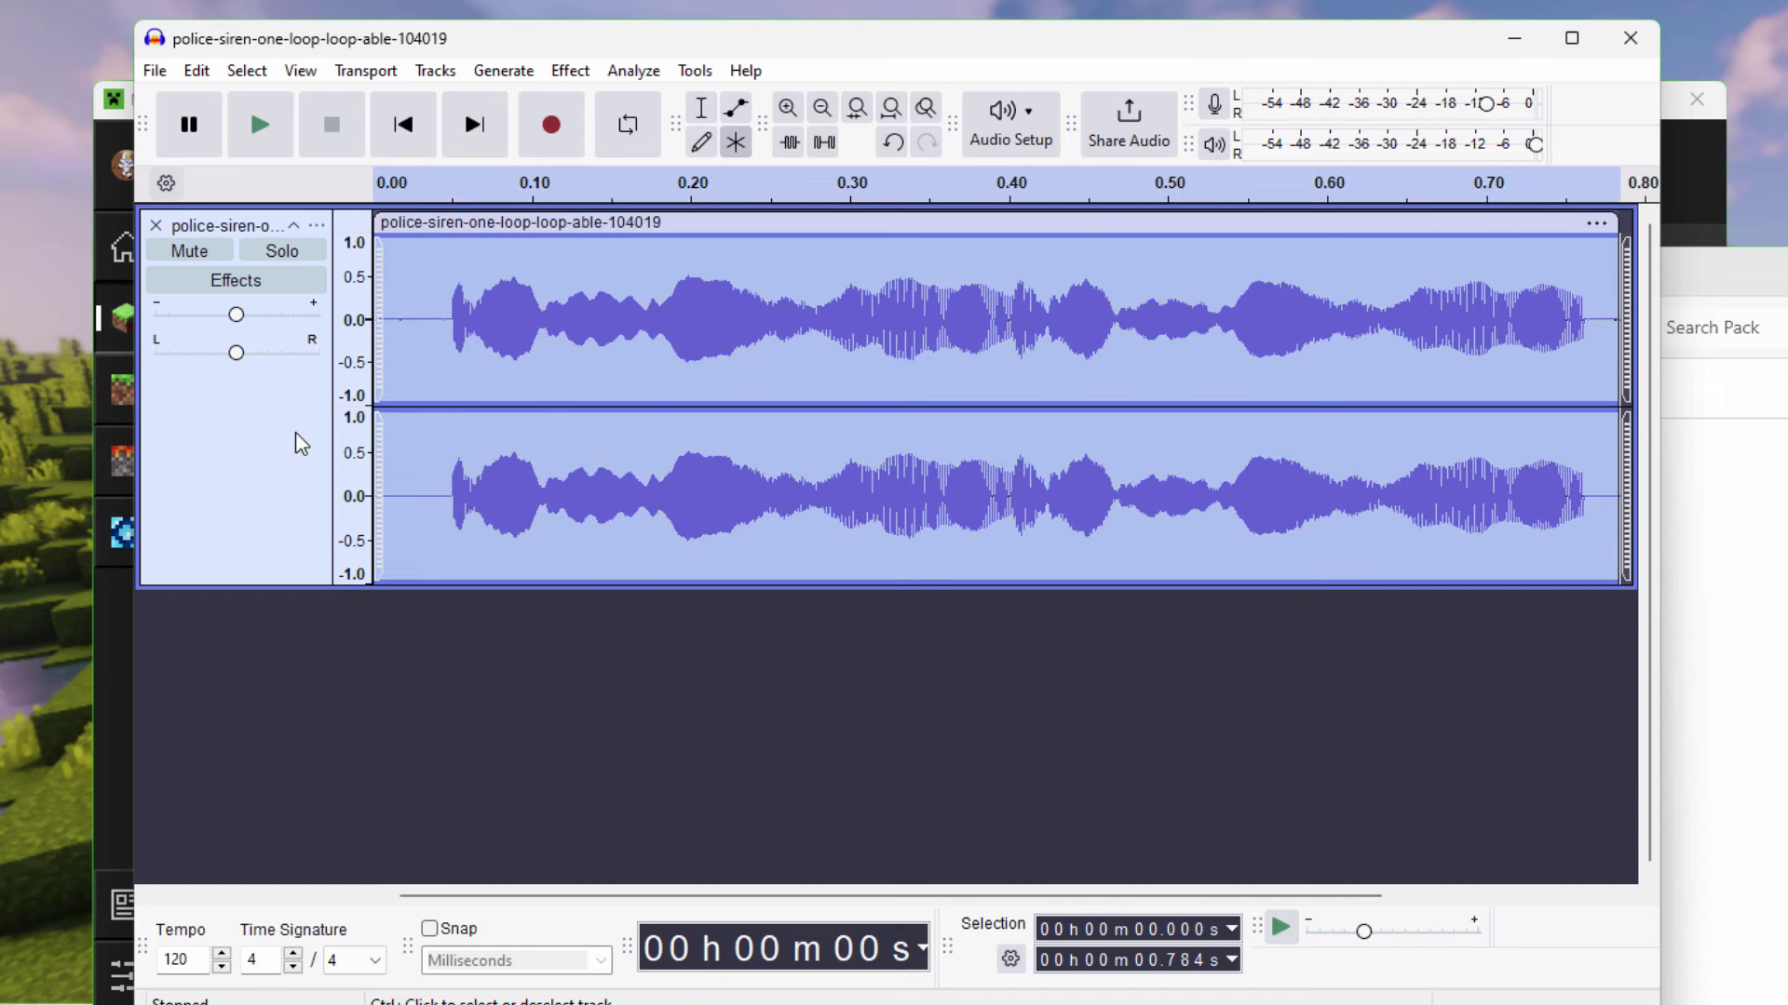
click(155, 72)
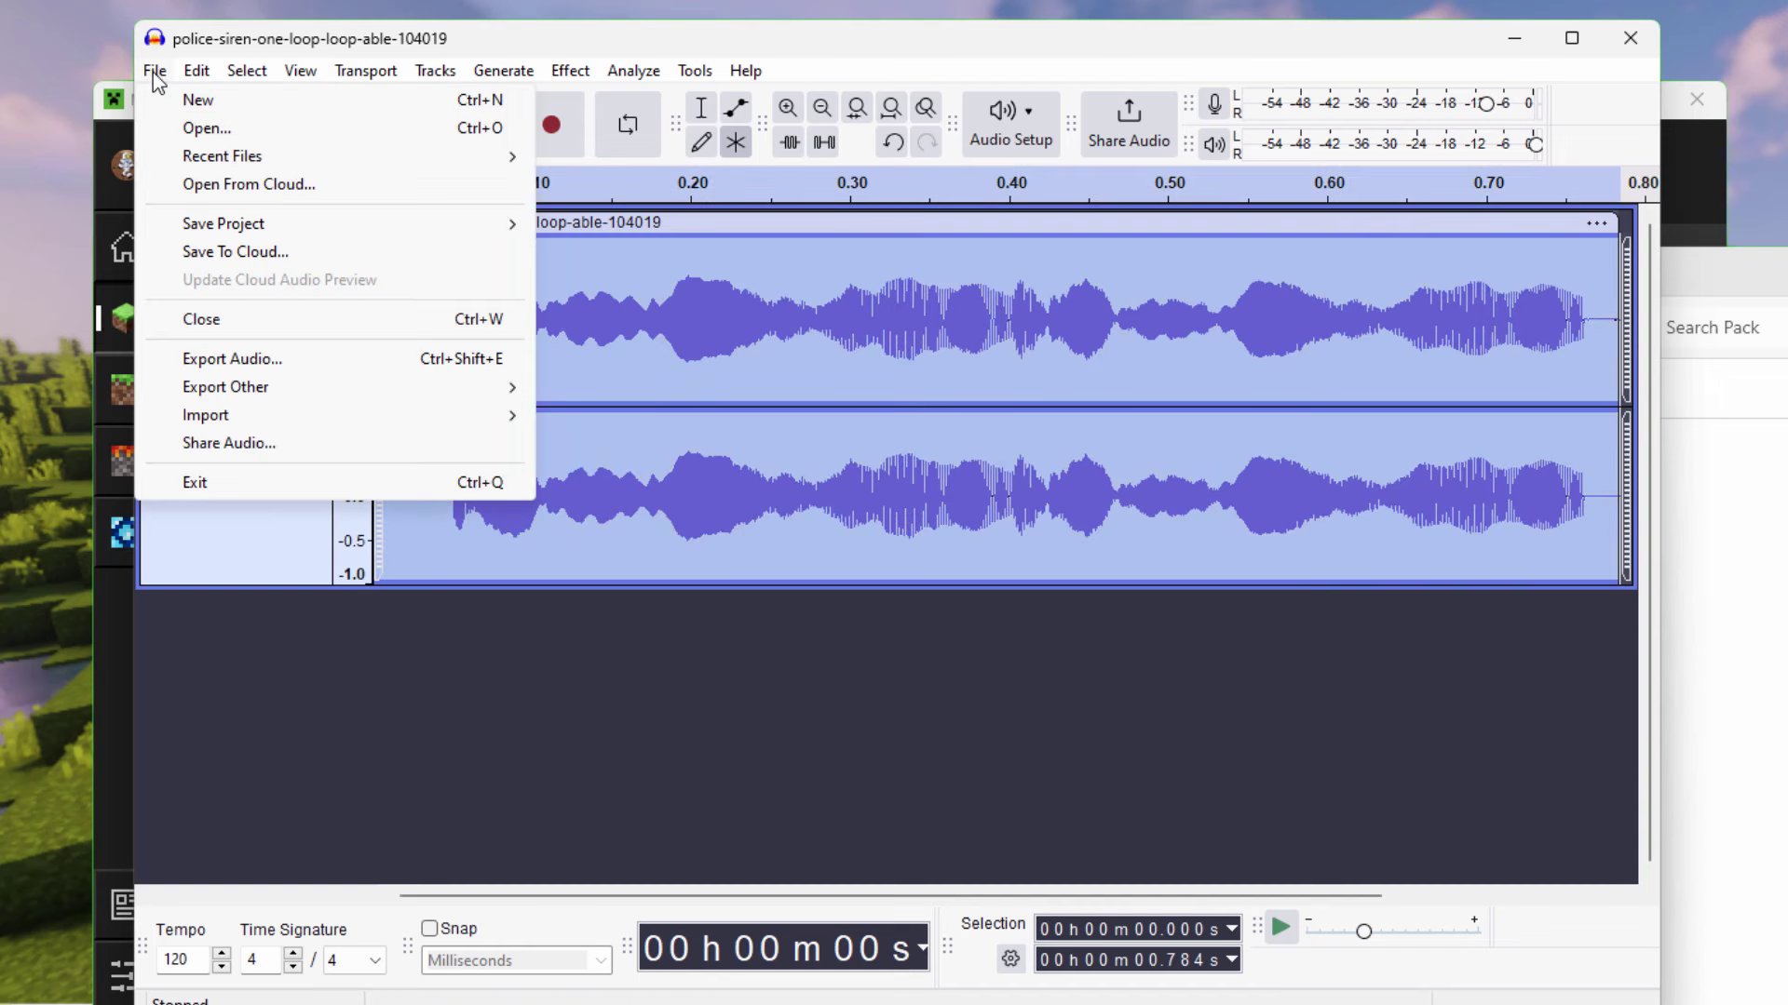
click(304, 360)
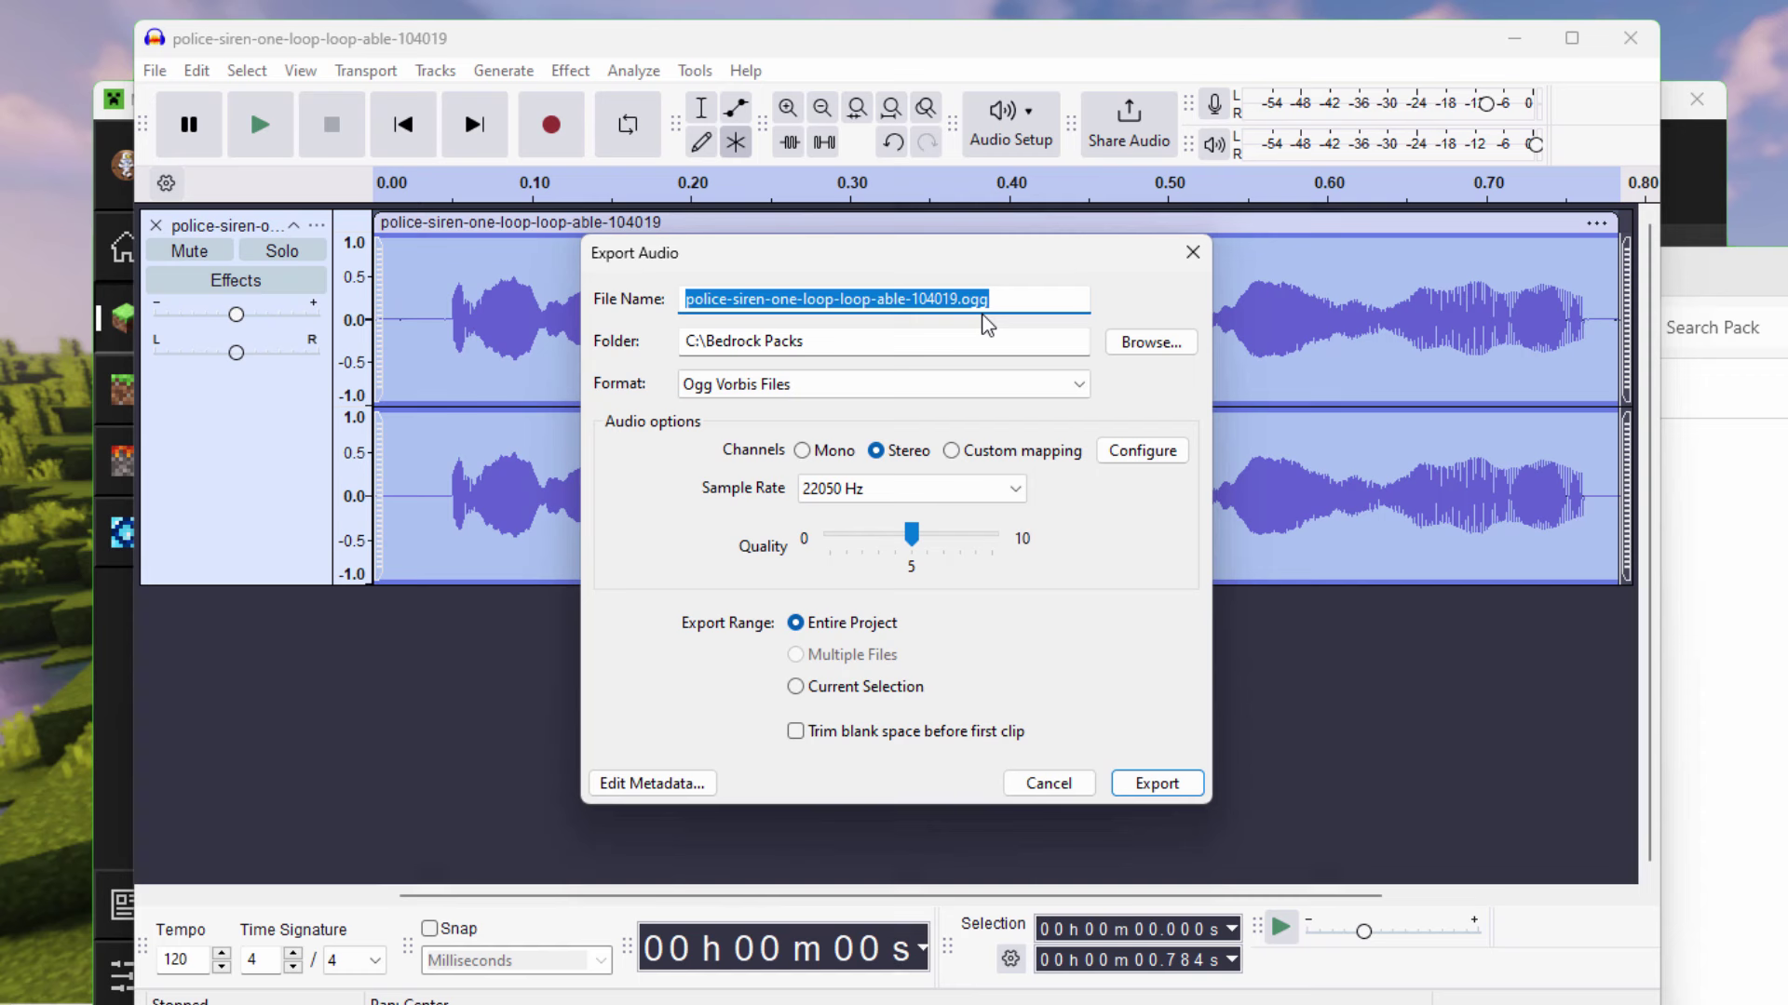
click(1126, 350)
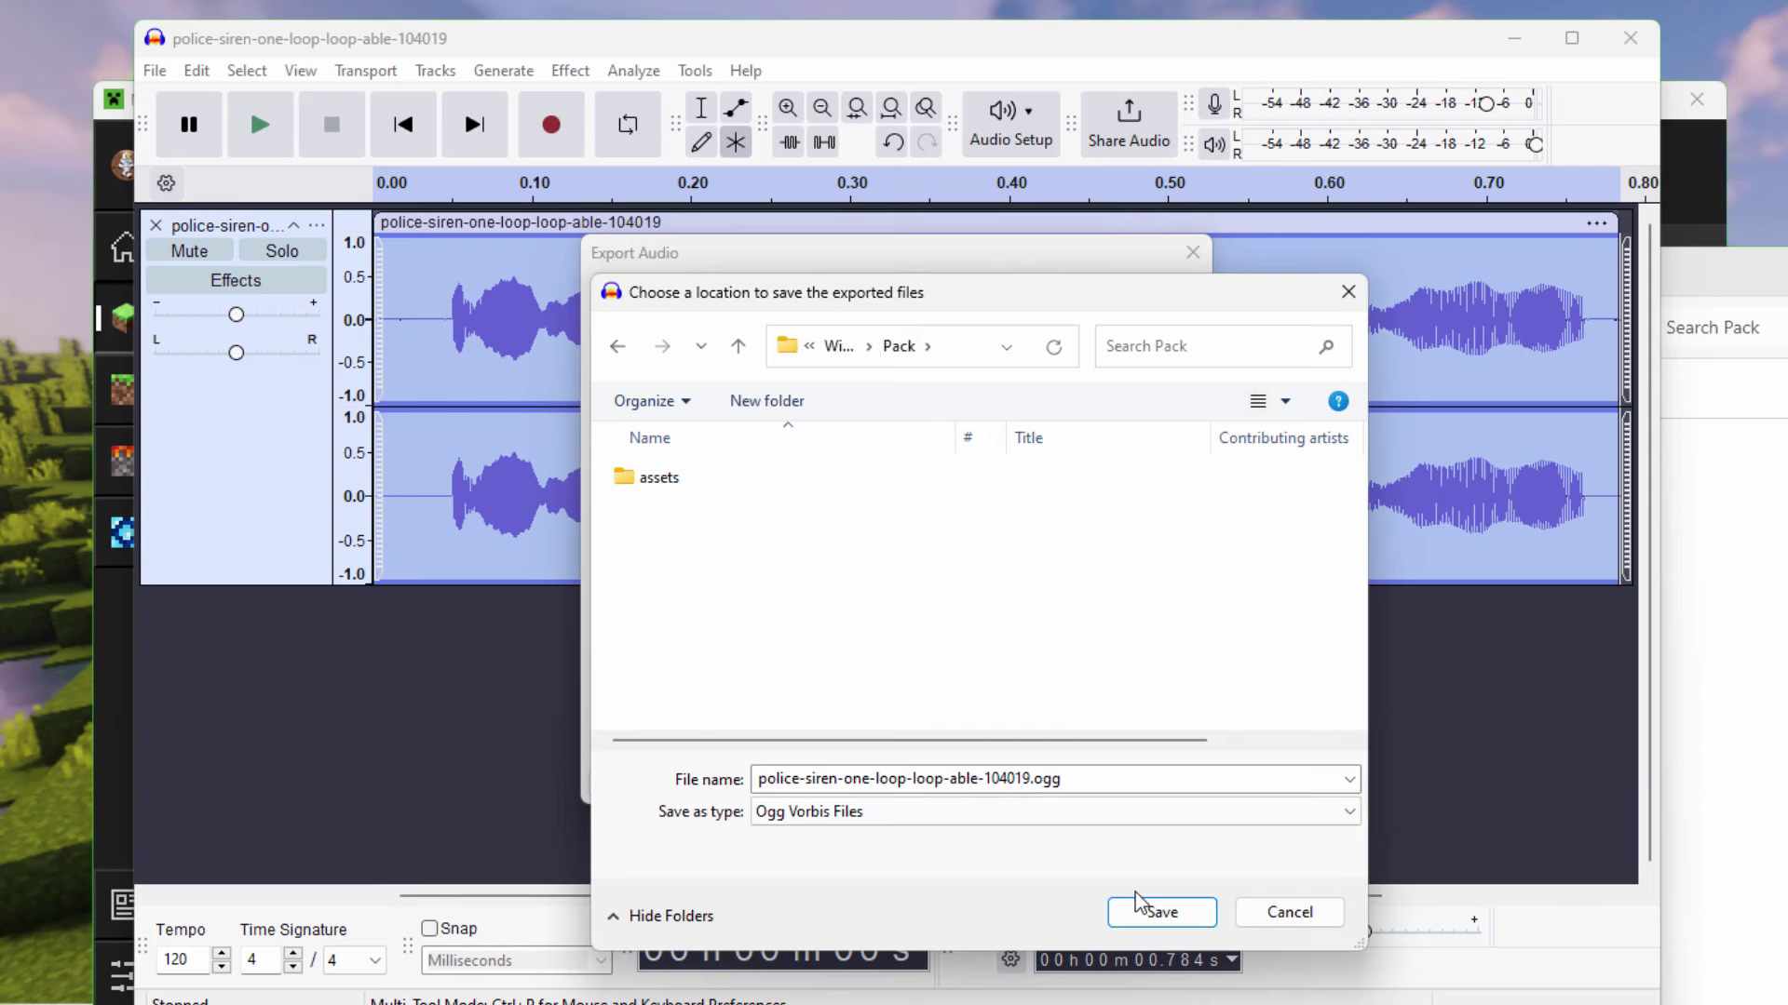
click(1150, 911)
Export the siren as an Ogg Vorbis file with Mono channels, and close Audacity without saving the project
click(816, 385)
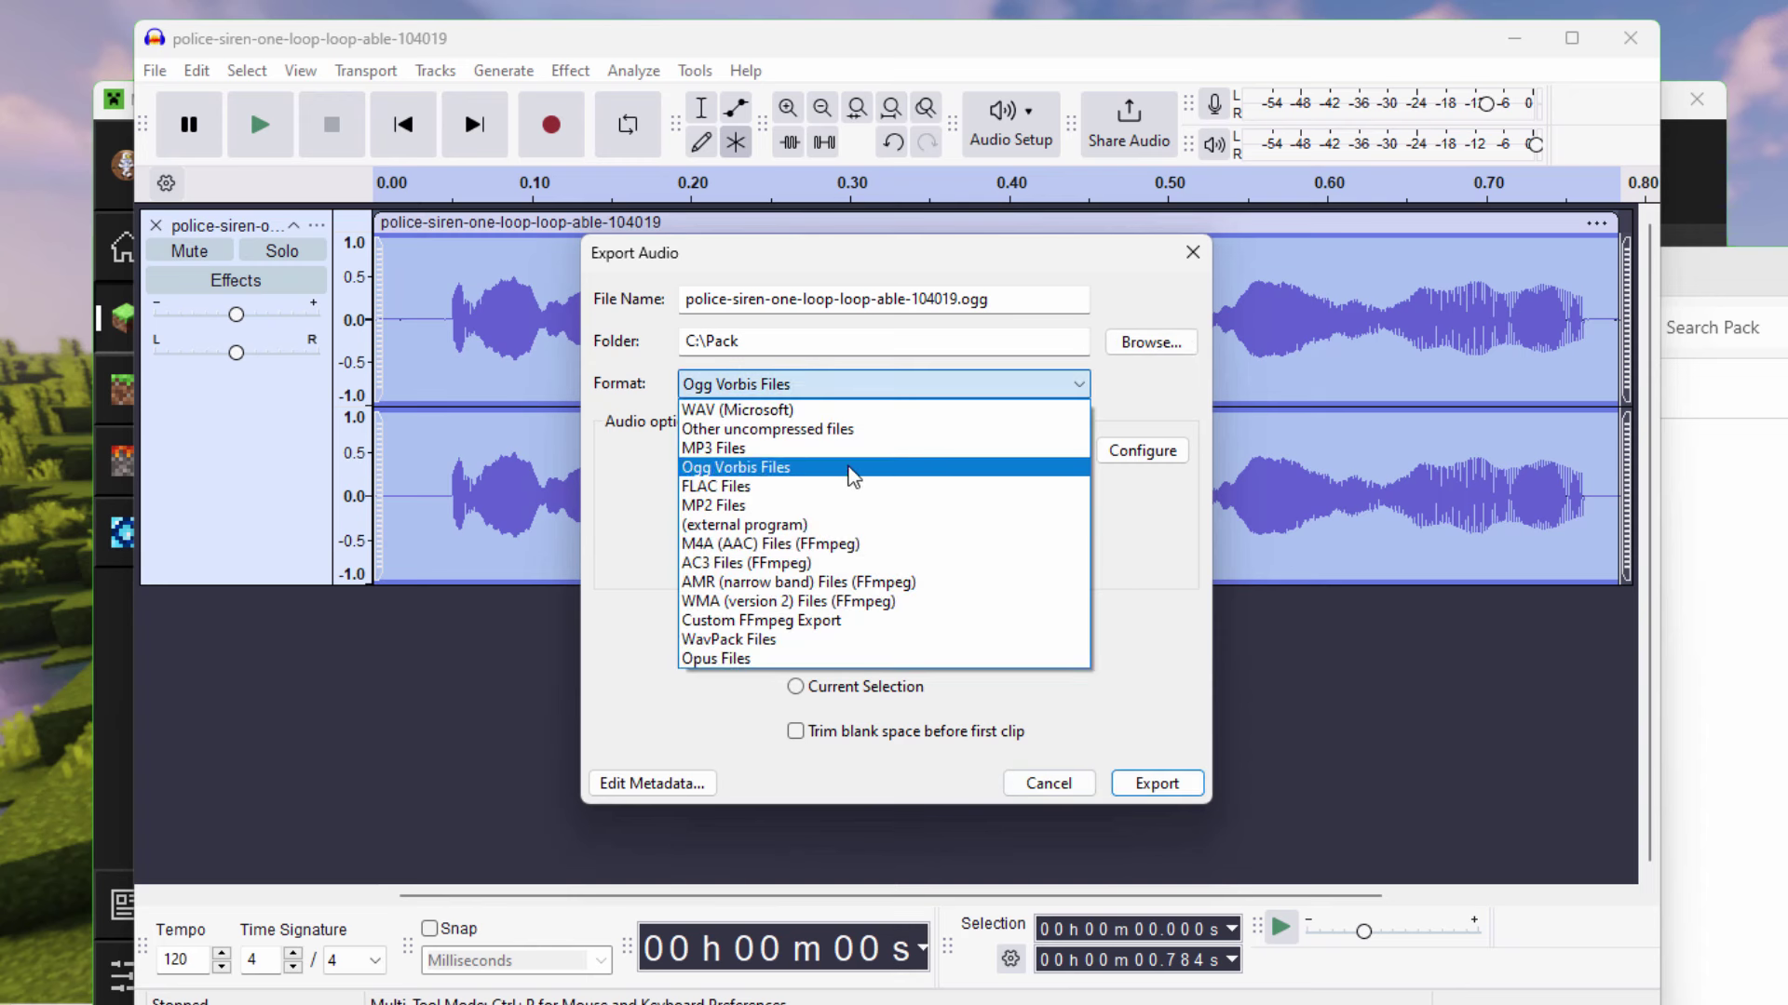
click(850, 471)
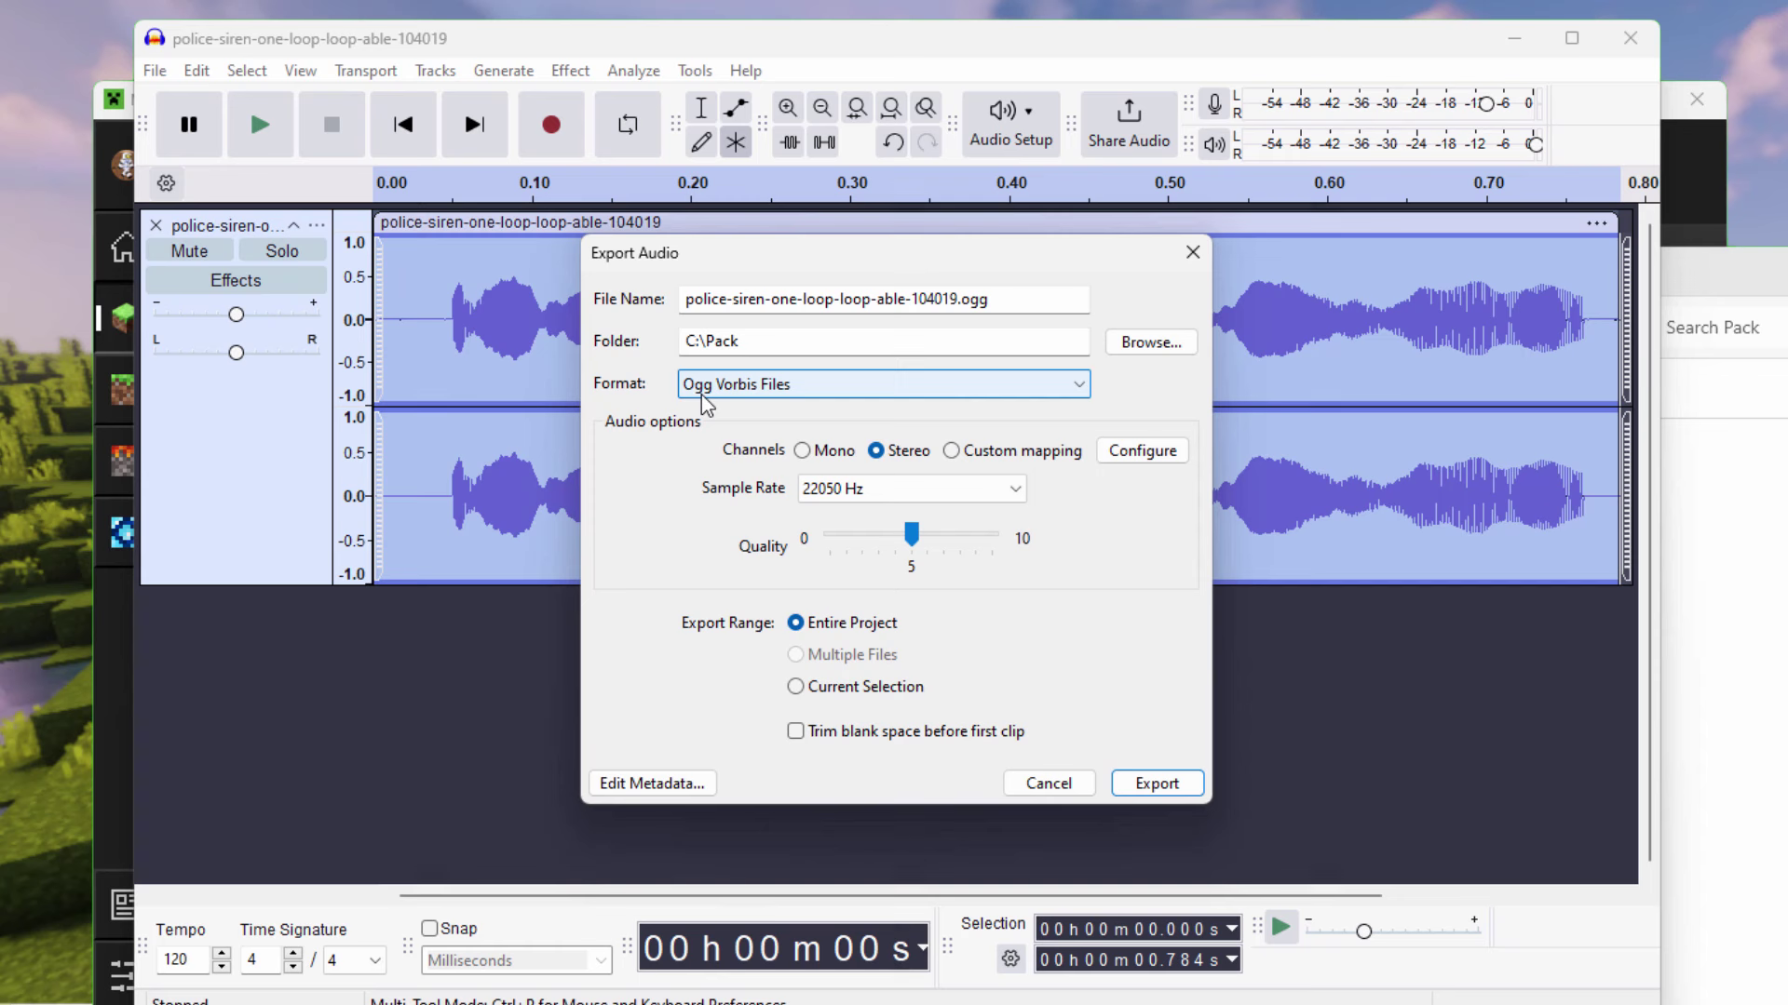
click(803, 450)
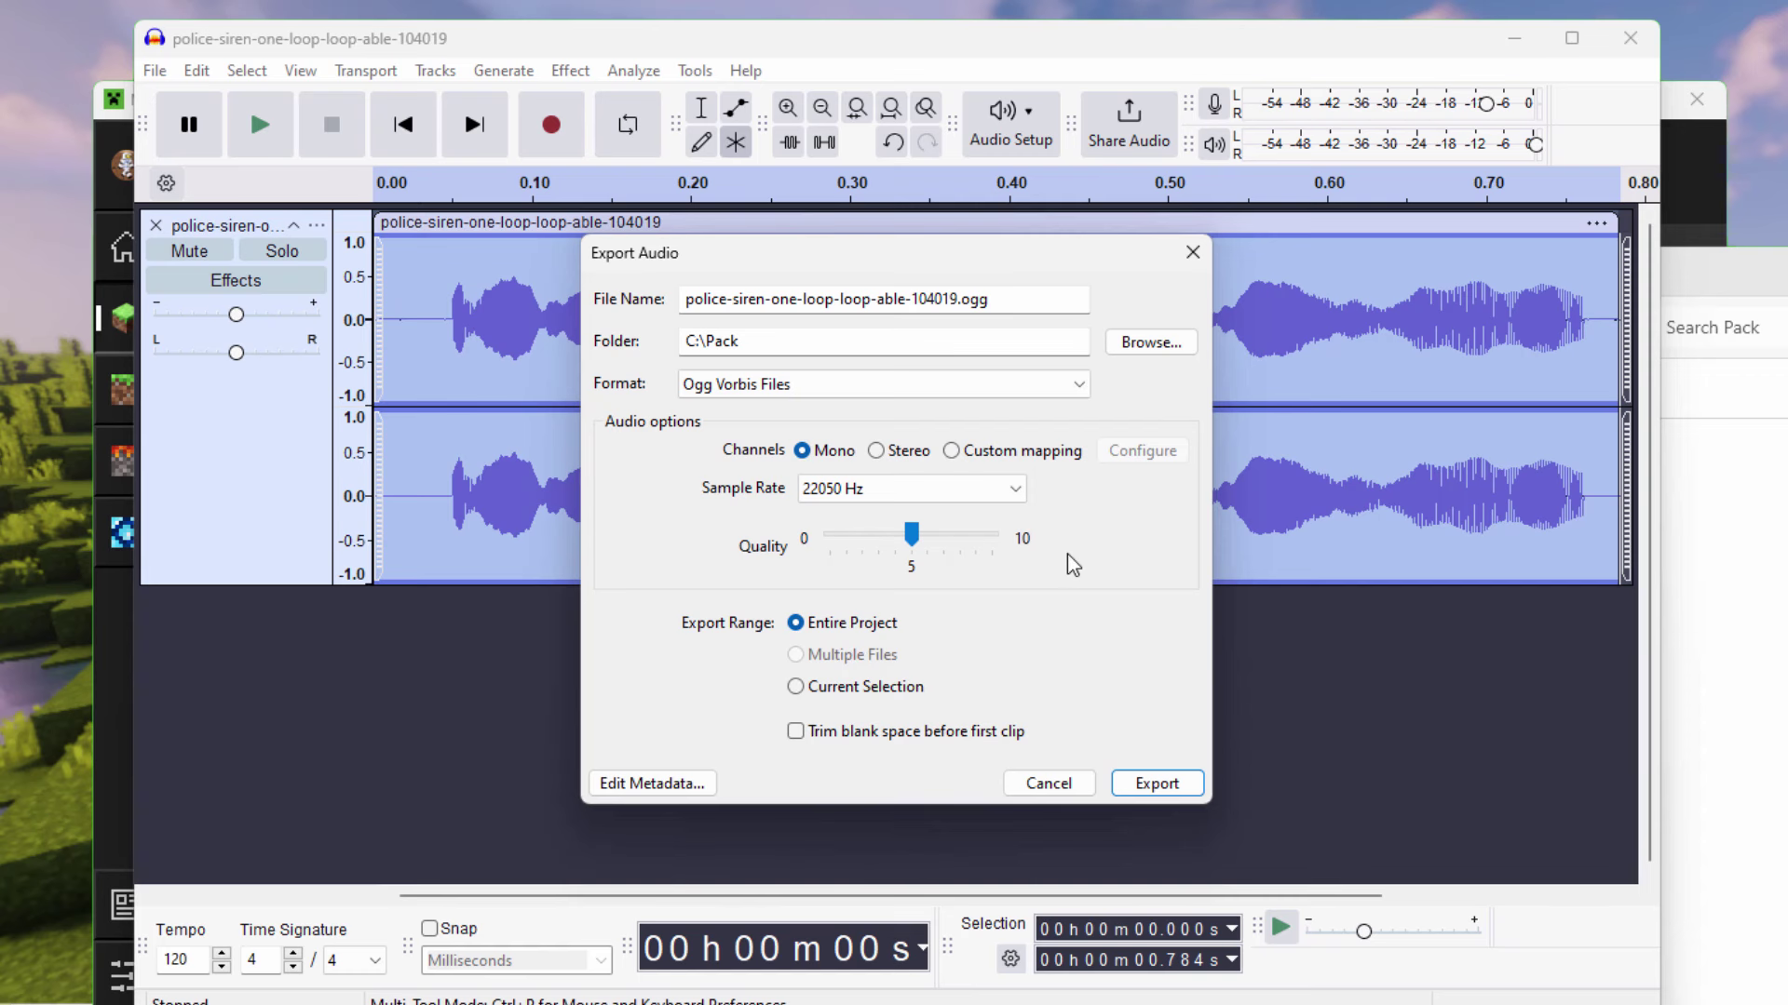
click(1157, 783)
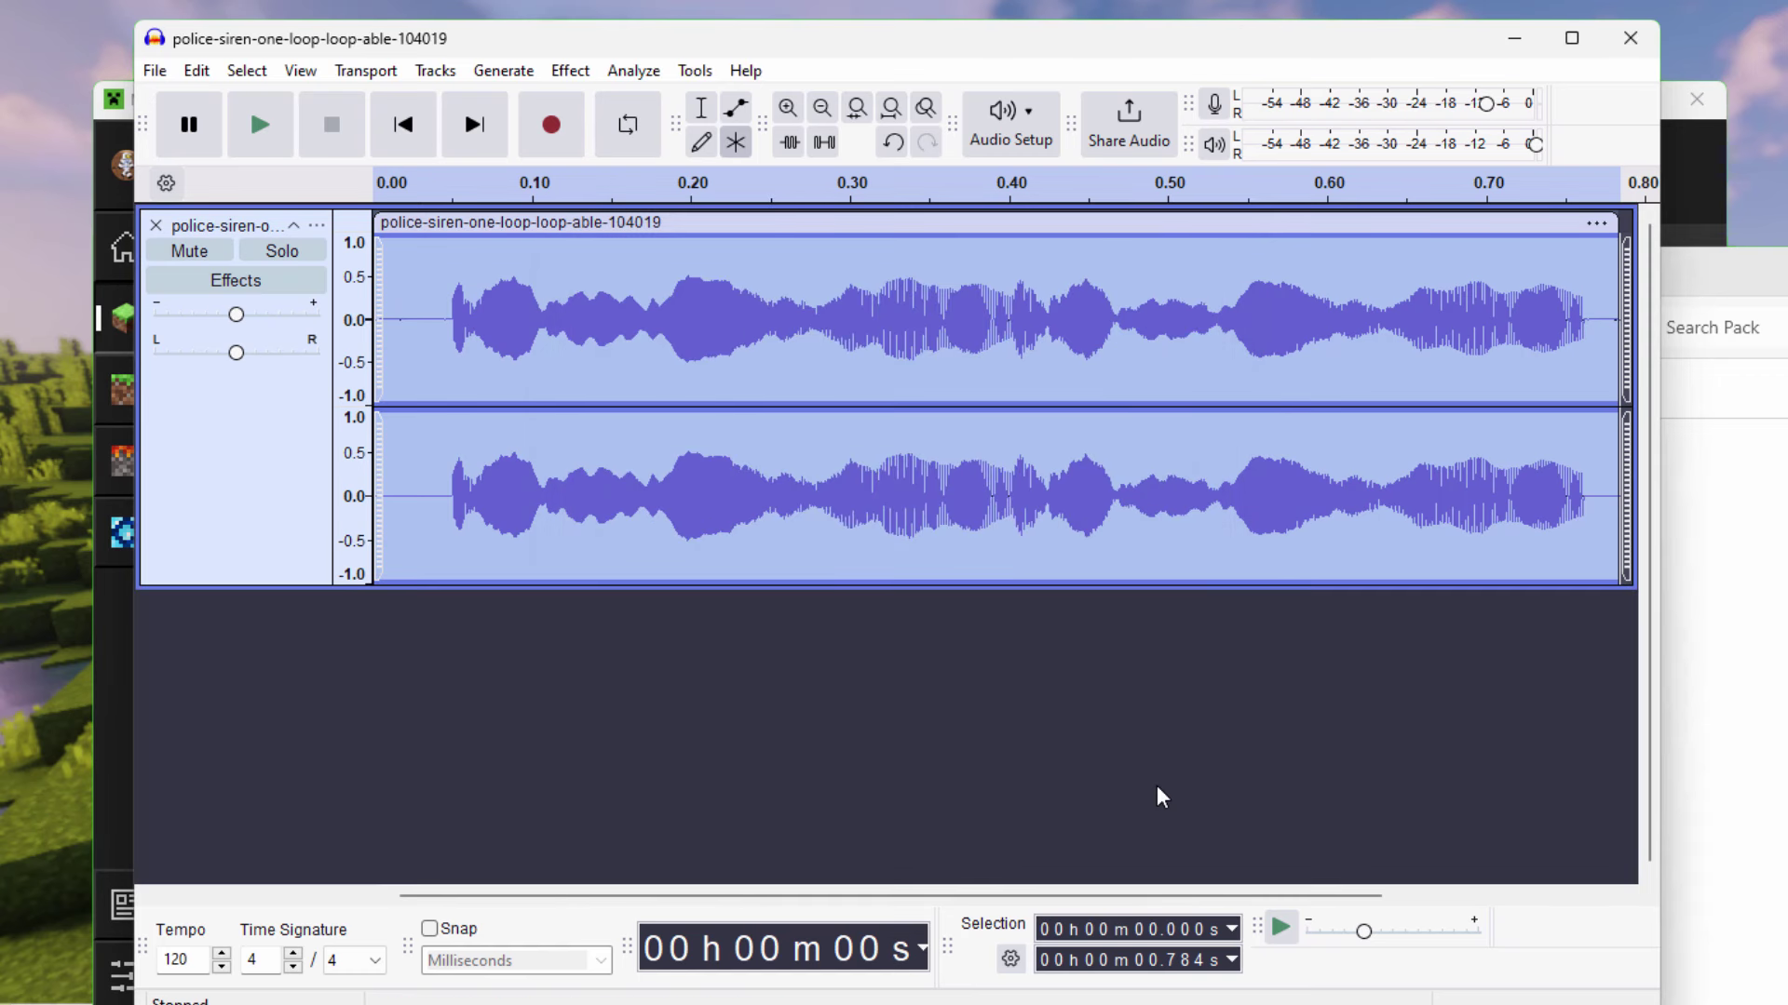
click(1613, 54)
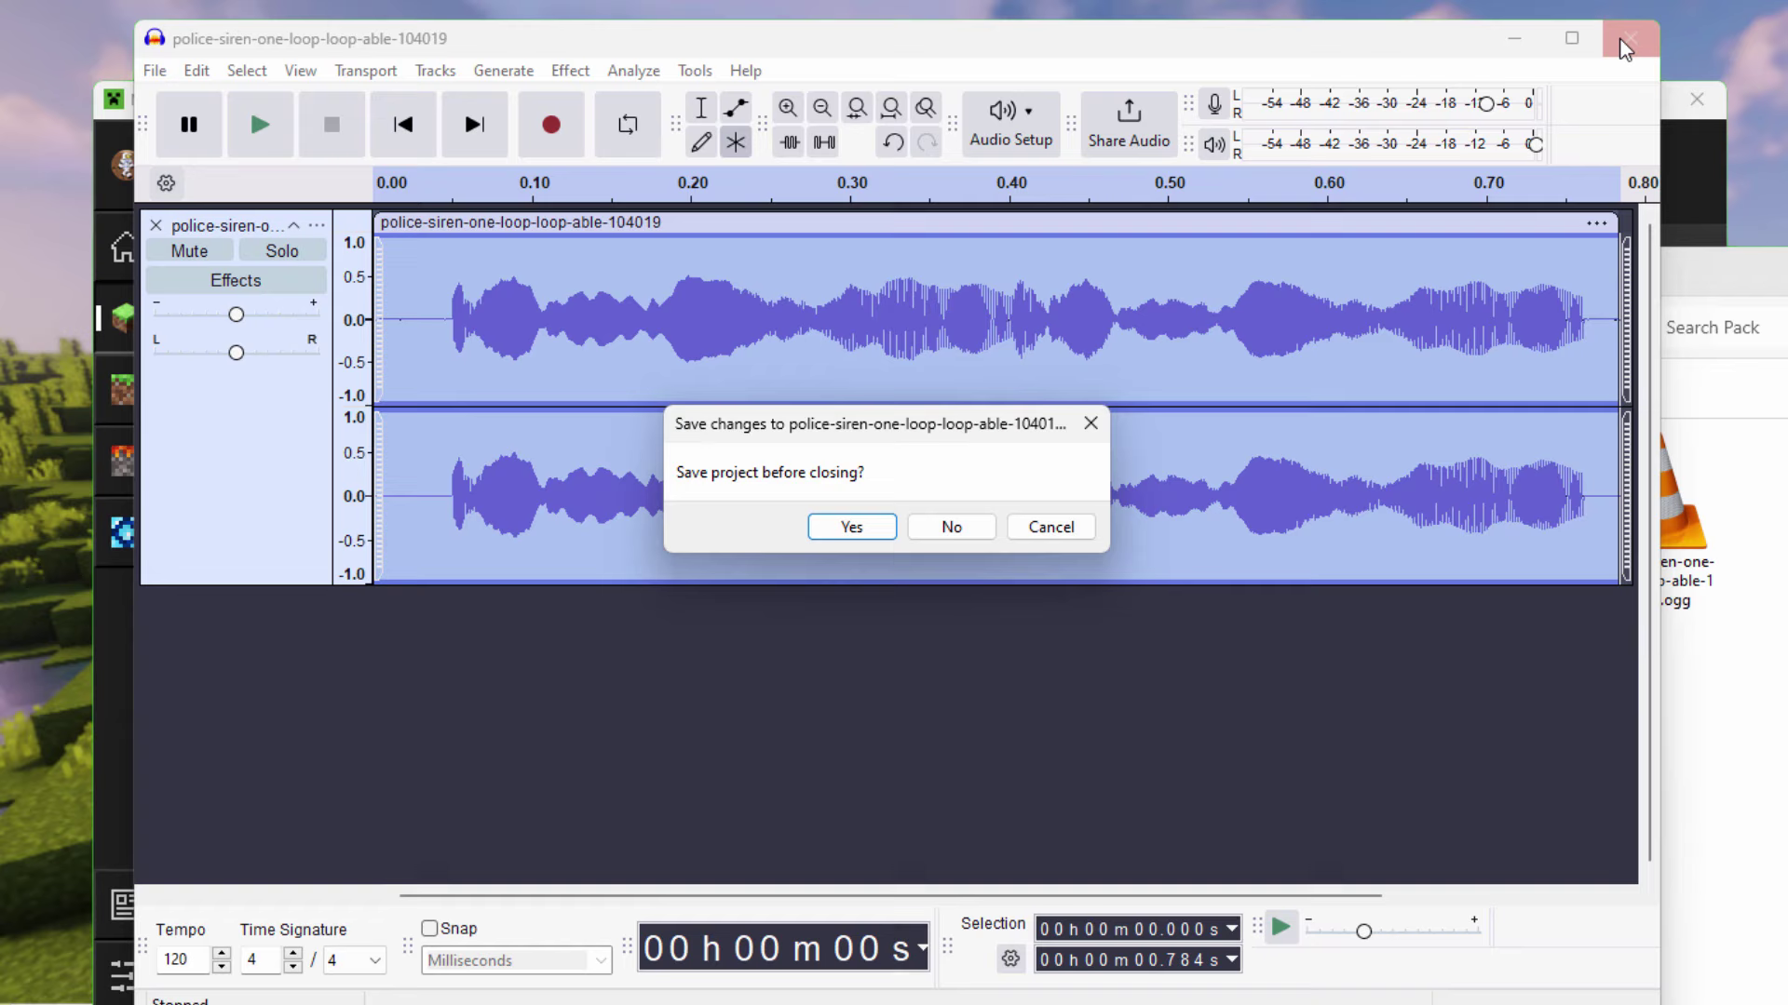
click(950, 523)
Move police-siren-one-loop-loop-able-104019.ogg from the Pack folder into assets\minecraft\sounds\event\raid and open that raid folder
click(1667, 598)
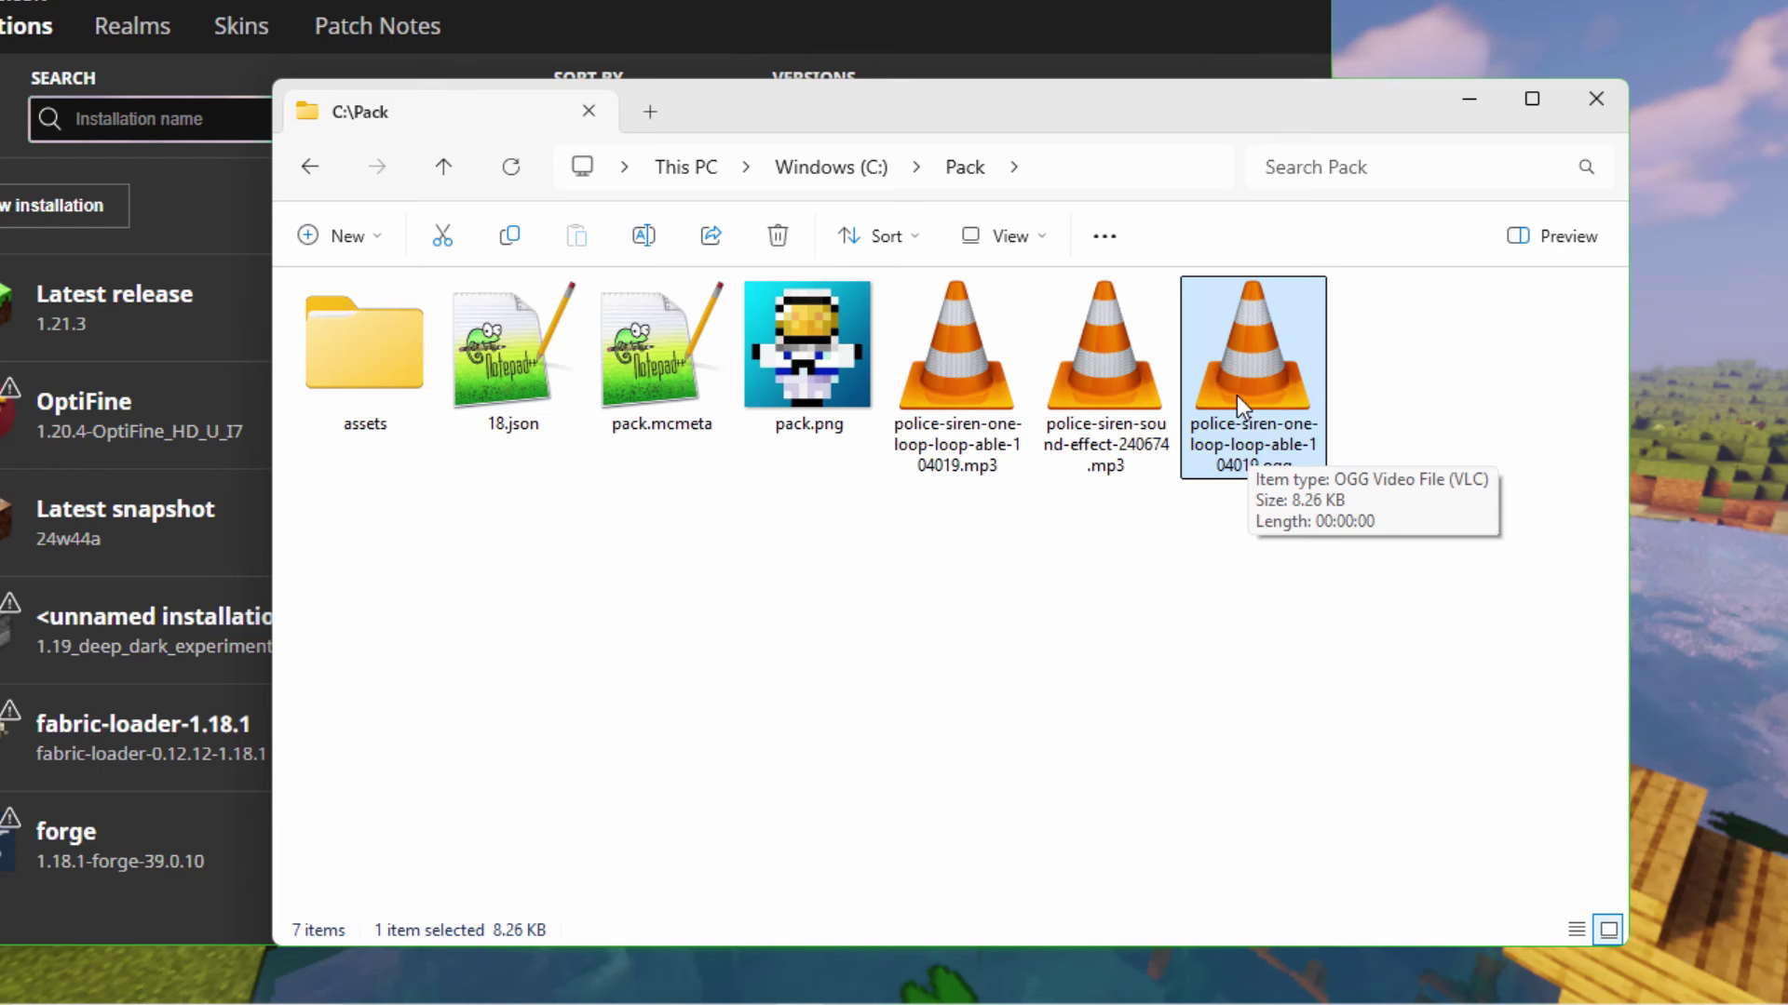
drag(1253, 372, 349, 335)
double_click(373, 371)
click(373, 370)
double_click(365, 328)
double_click(362, 331)
double_click(345, 330)
double_click(346, 331)
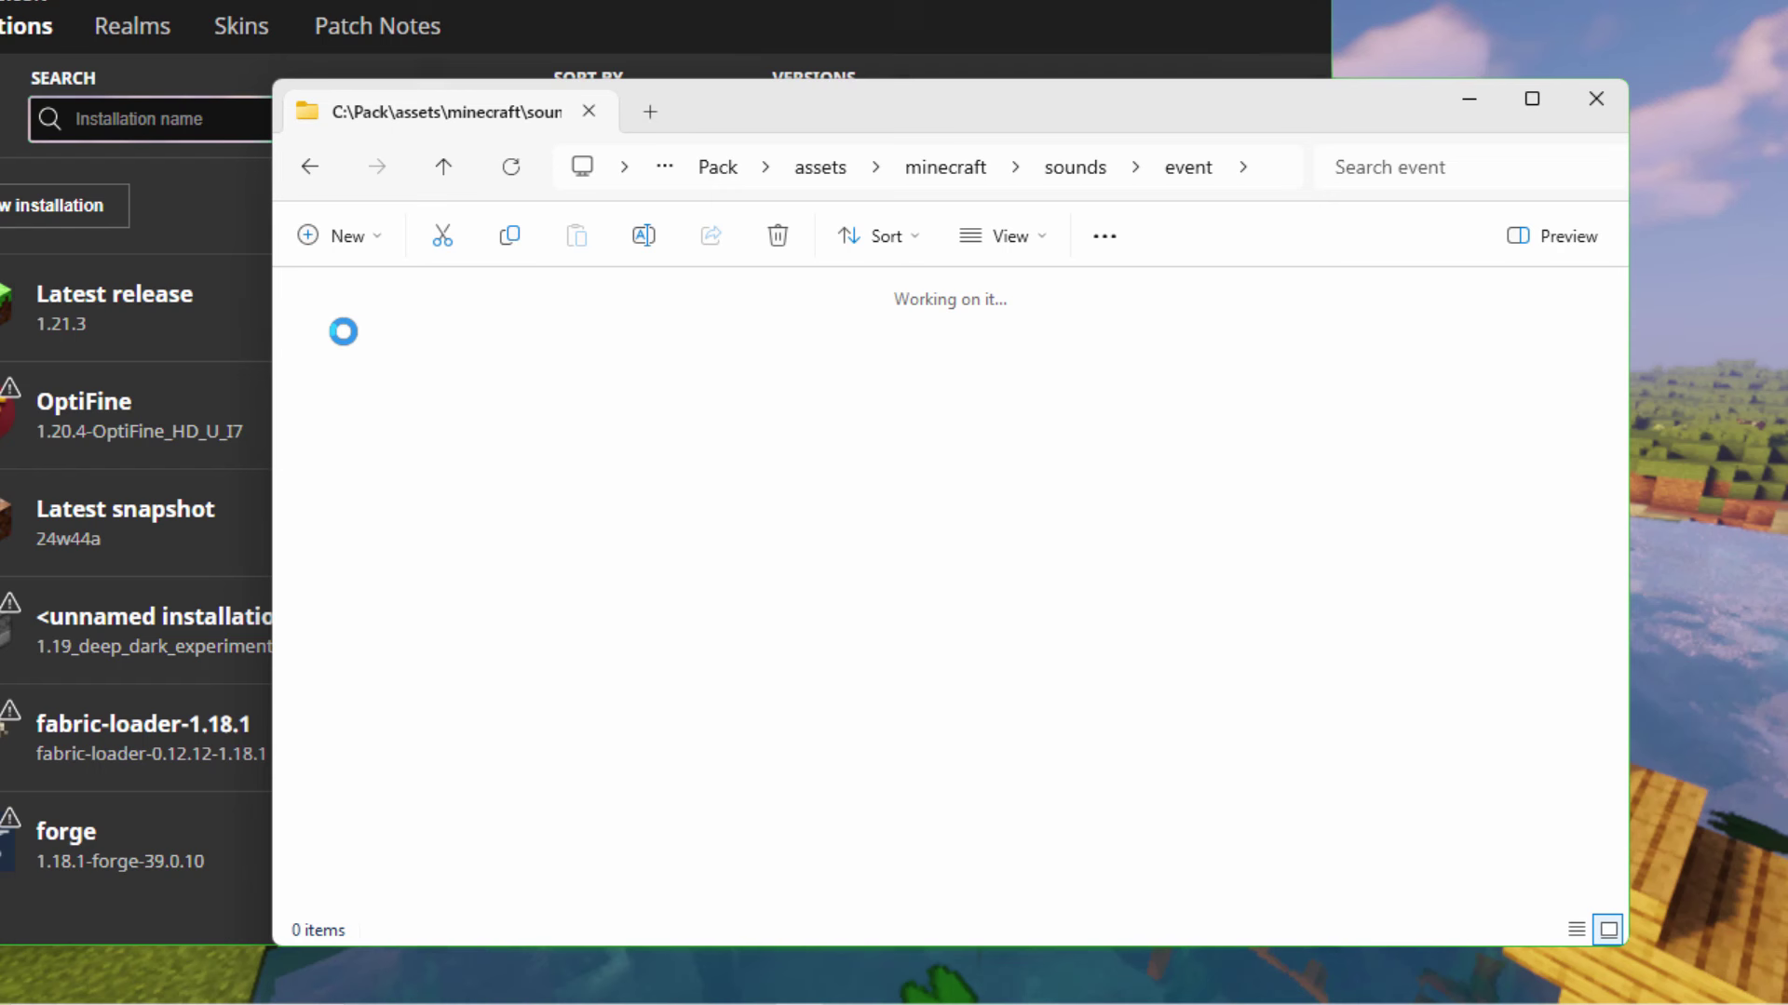
click(392, 340)
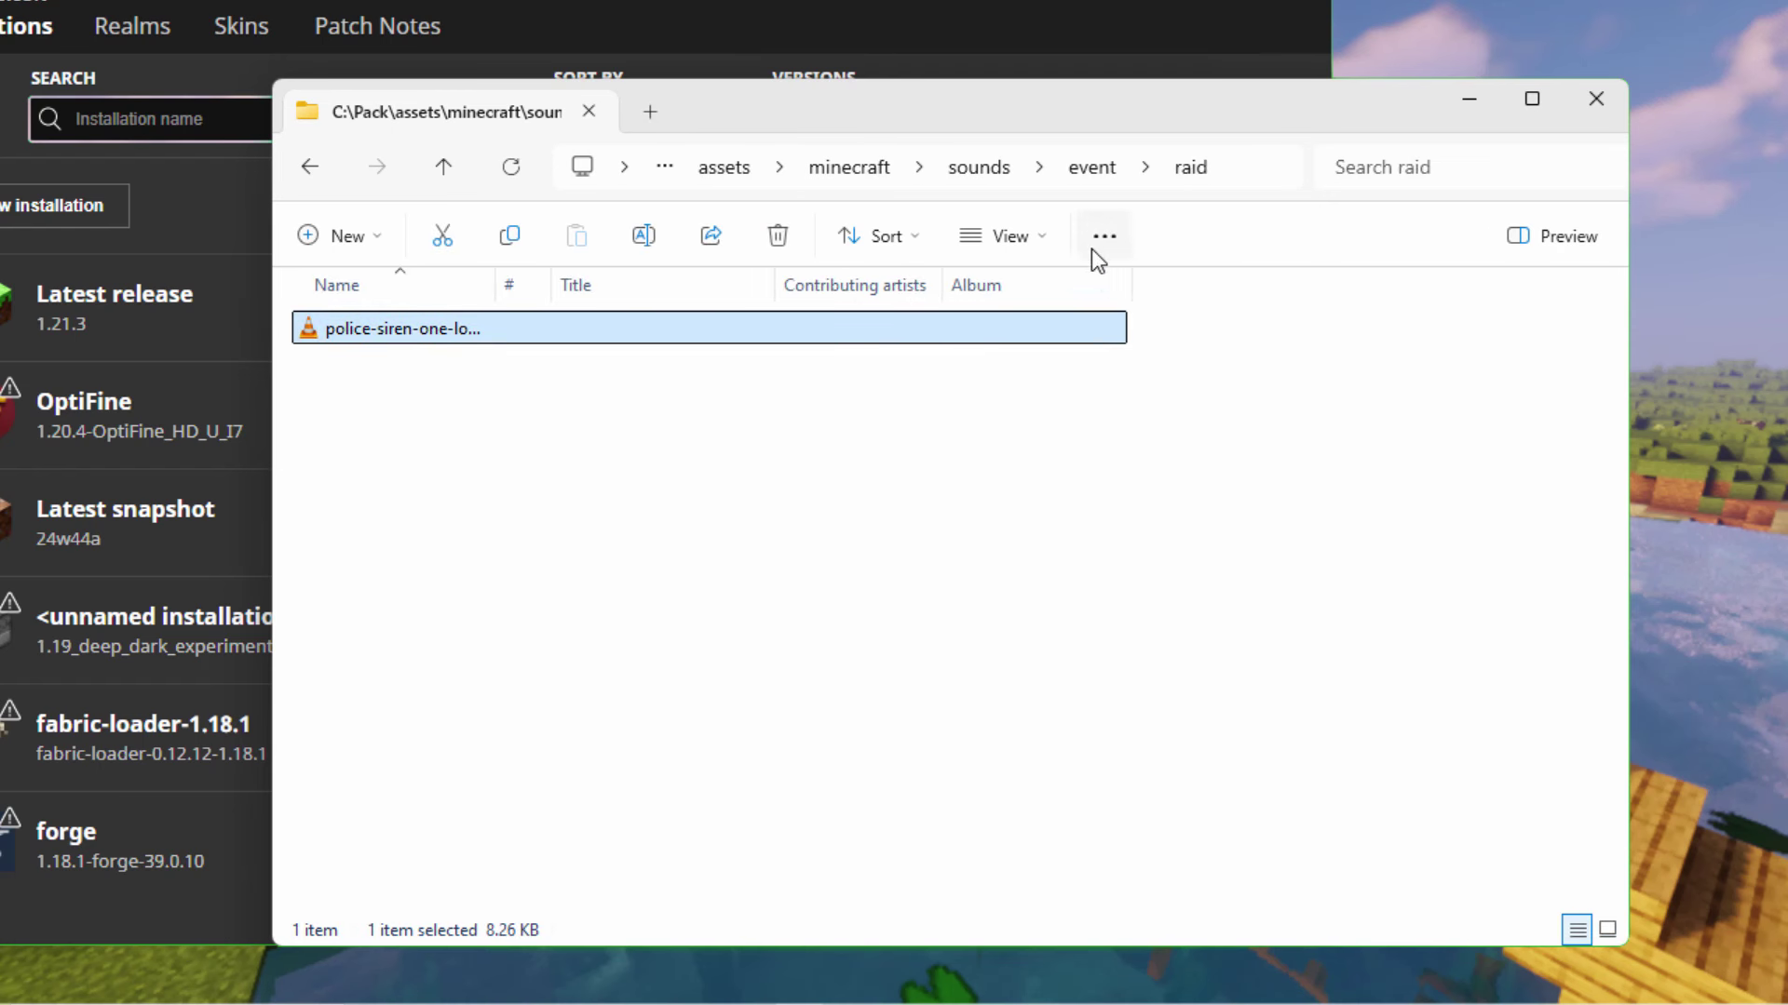
Change the raid folder's view from a detailed list to icons
click(1047, 240)
click(1044, 342)
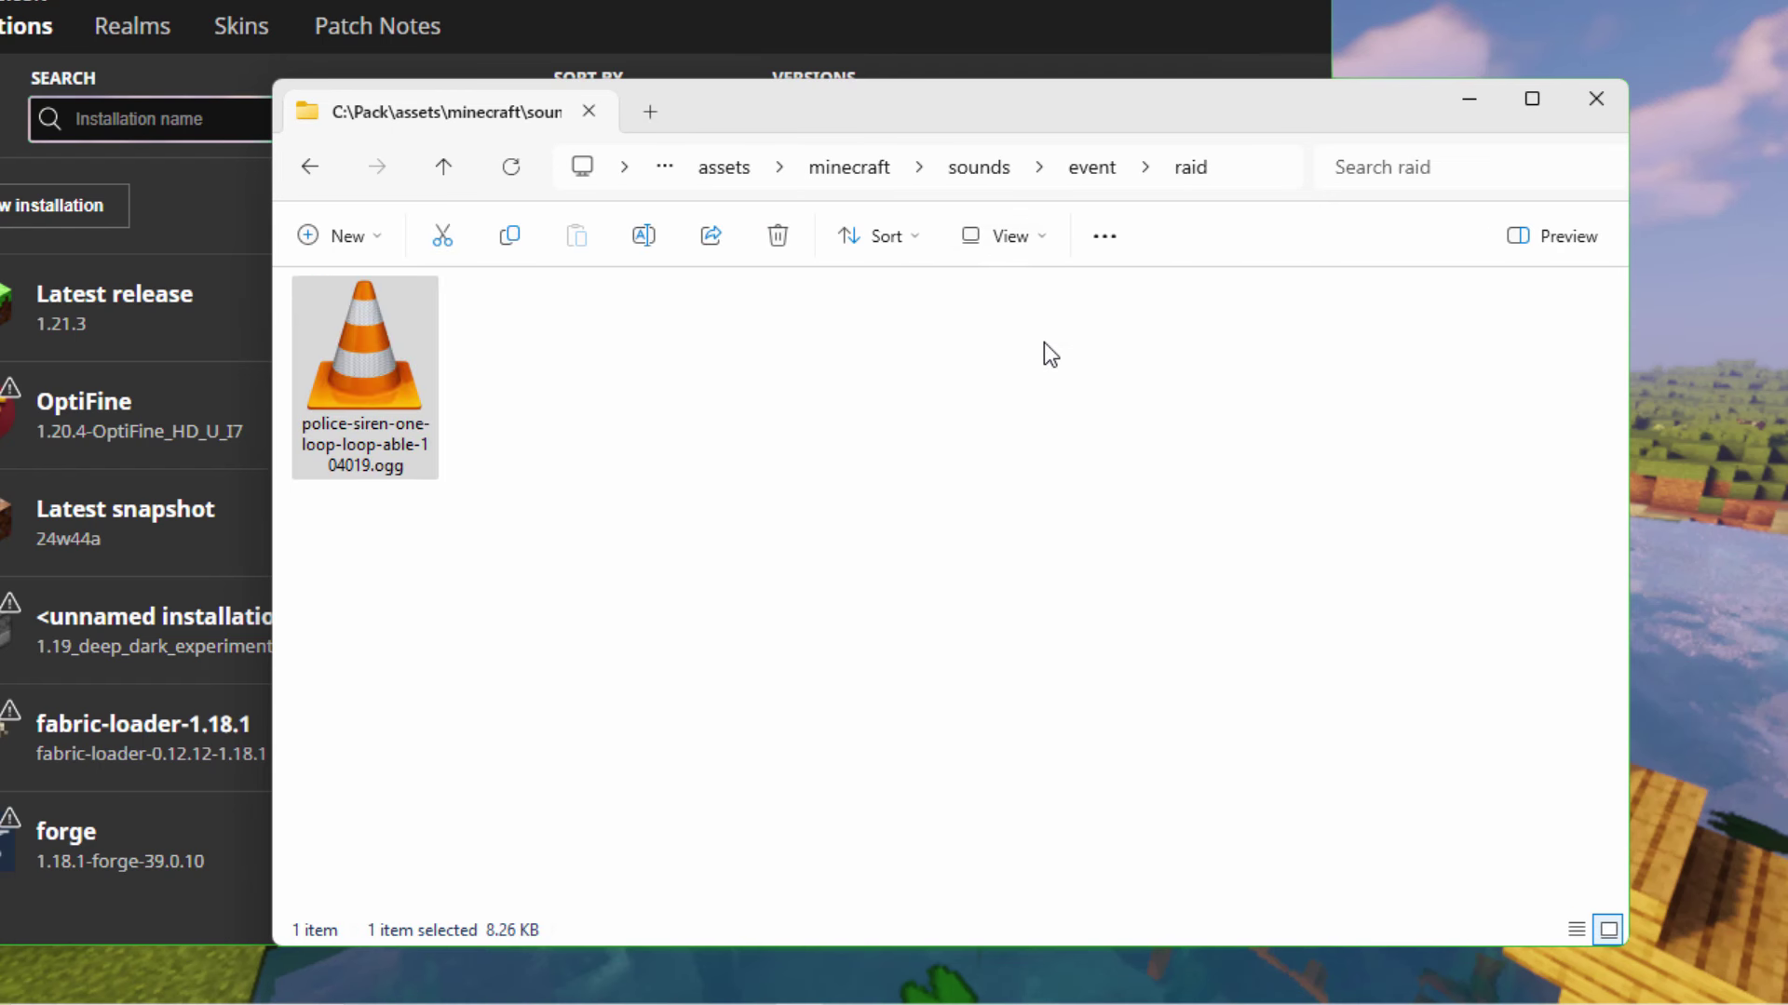
click(521, 471)
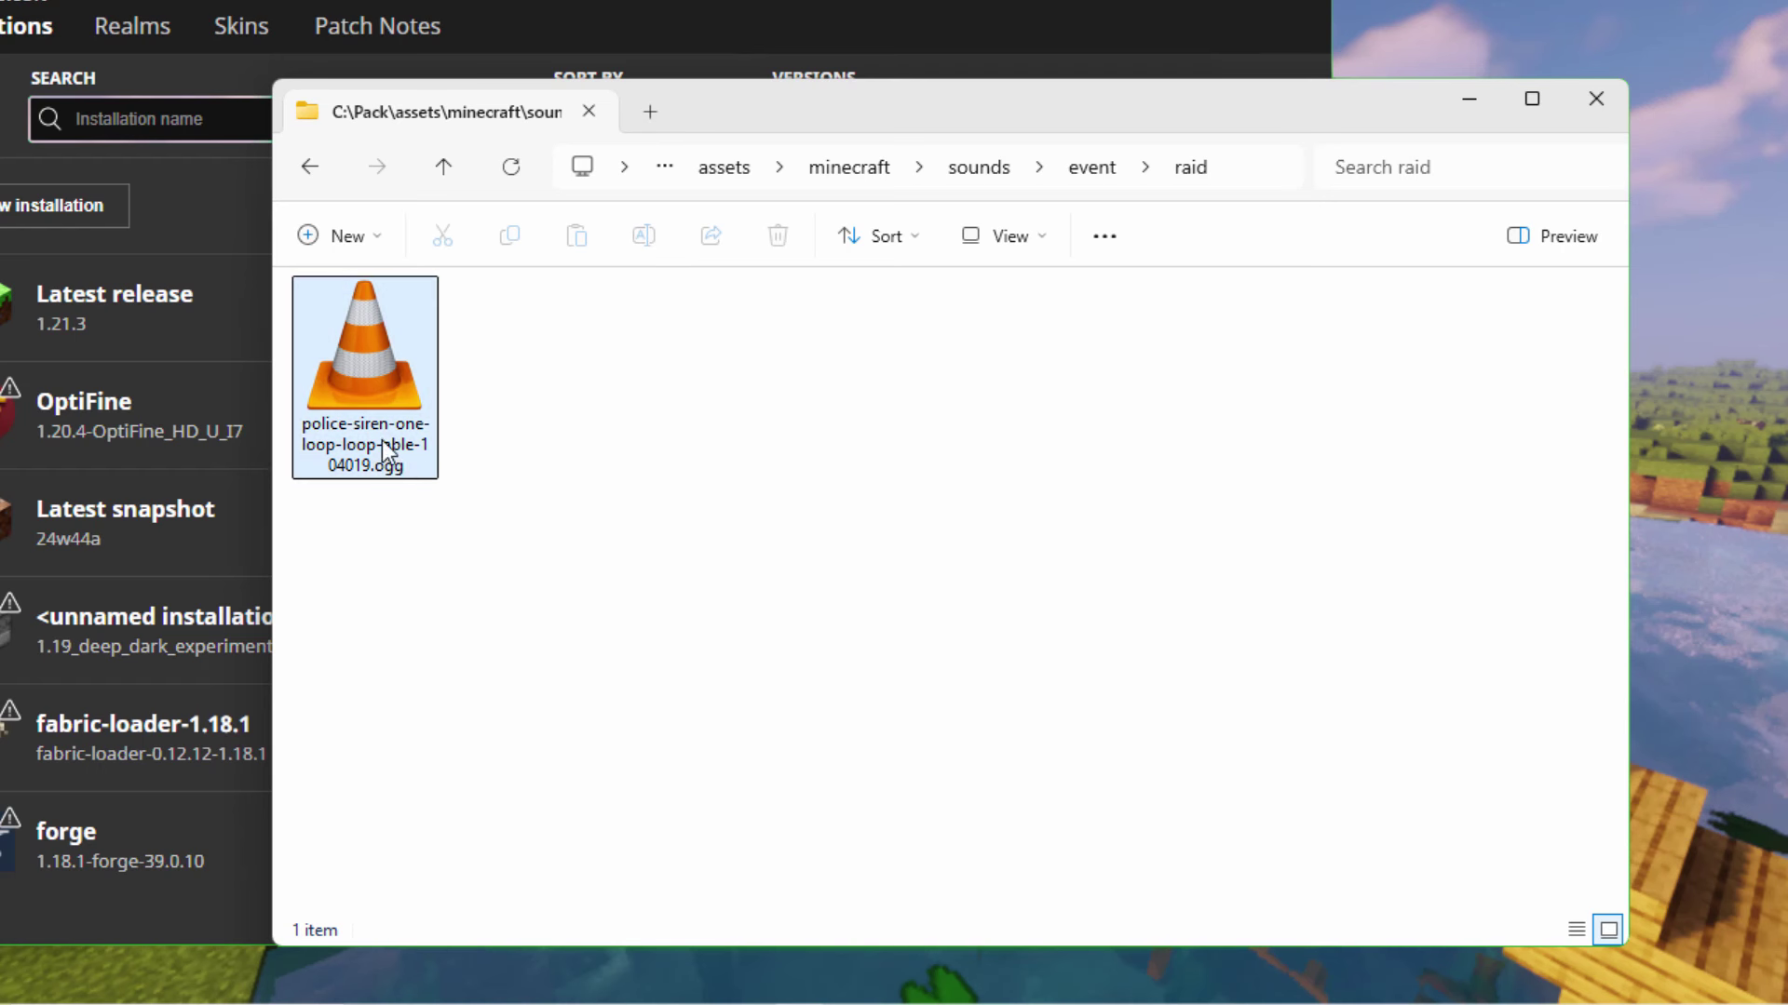
Switch to Notepad and copy the name raidhorn_01, without its extension, from the first path in the list
key(alt+Tab)
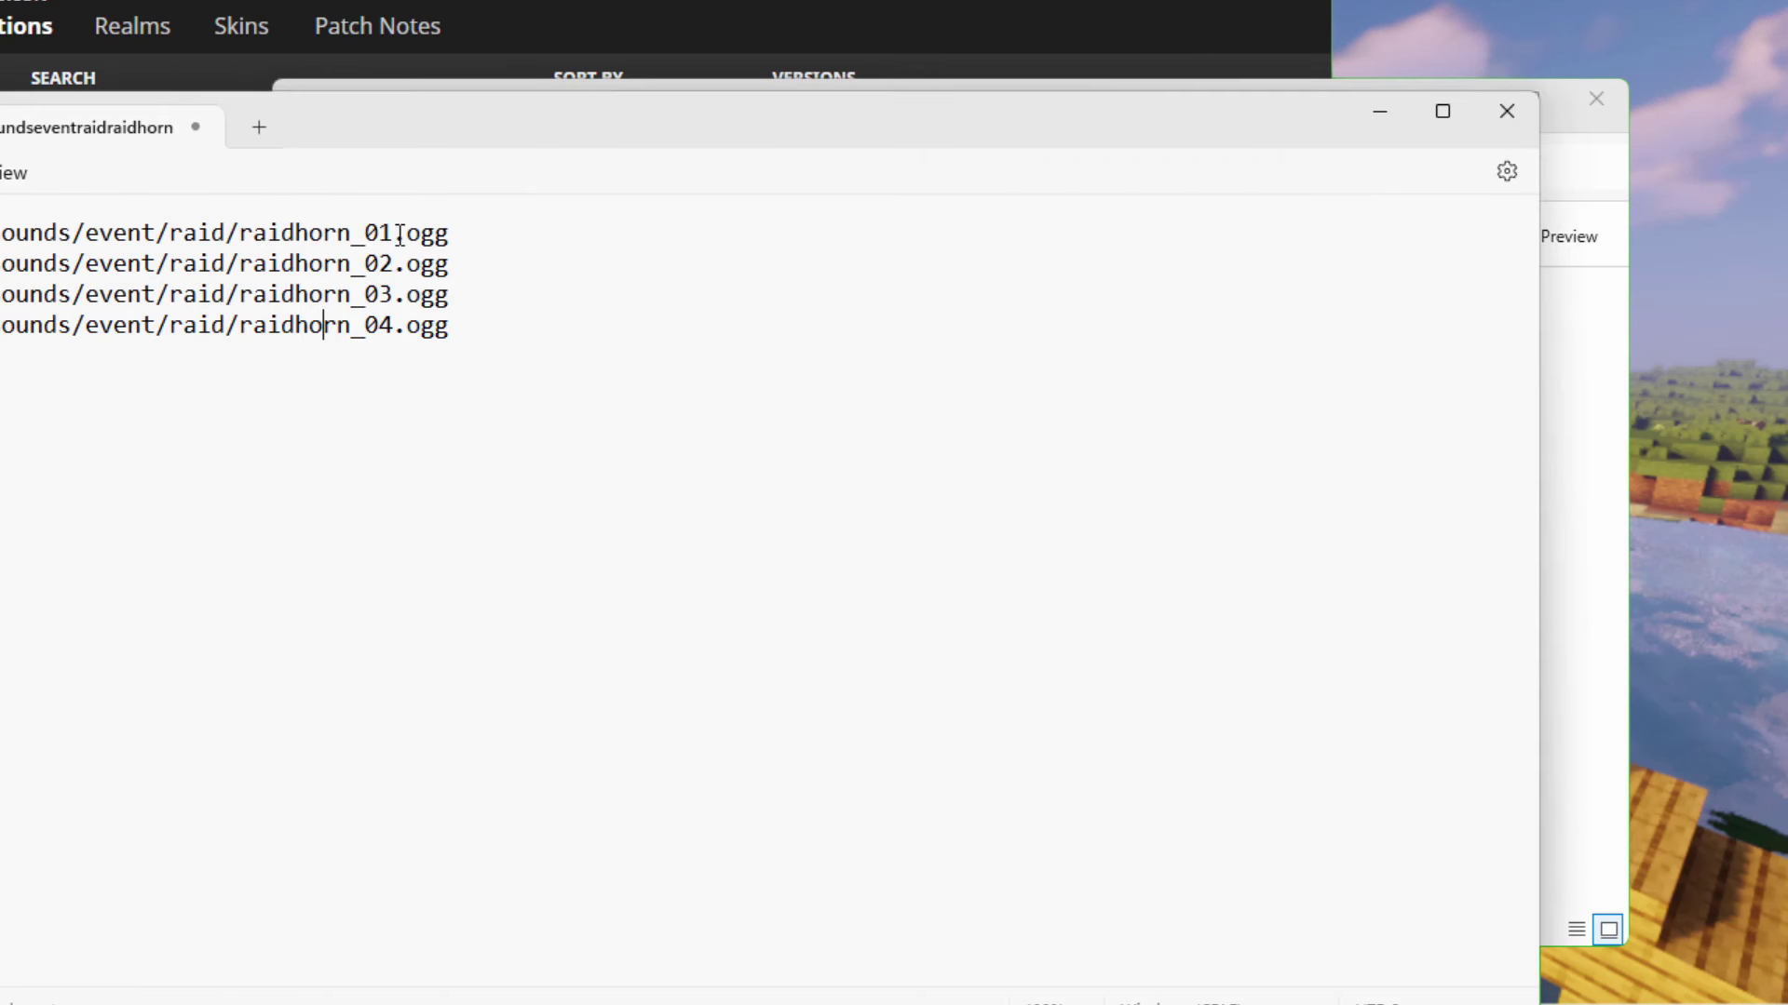
click(393, 233)
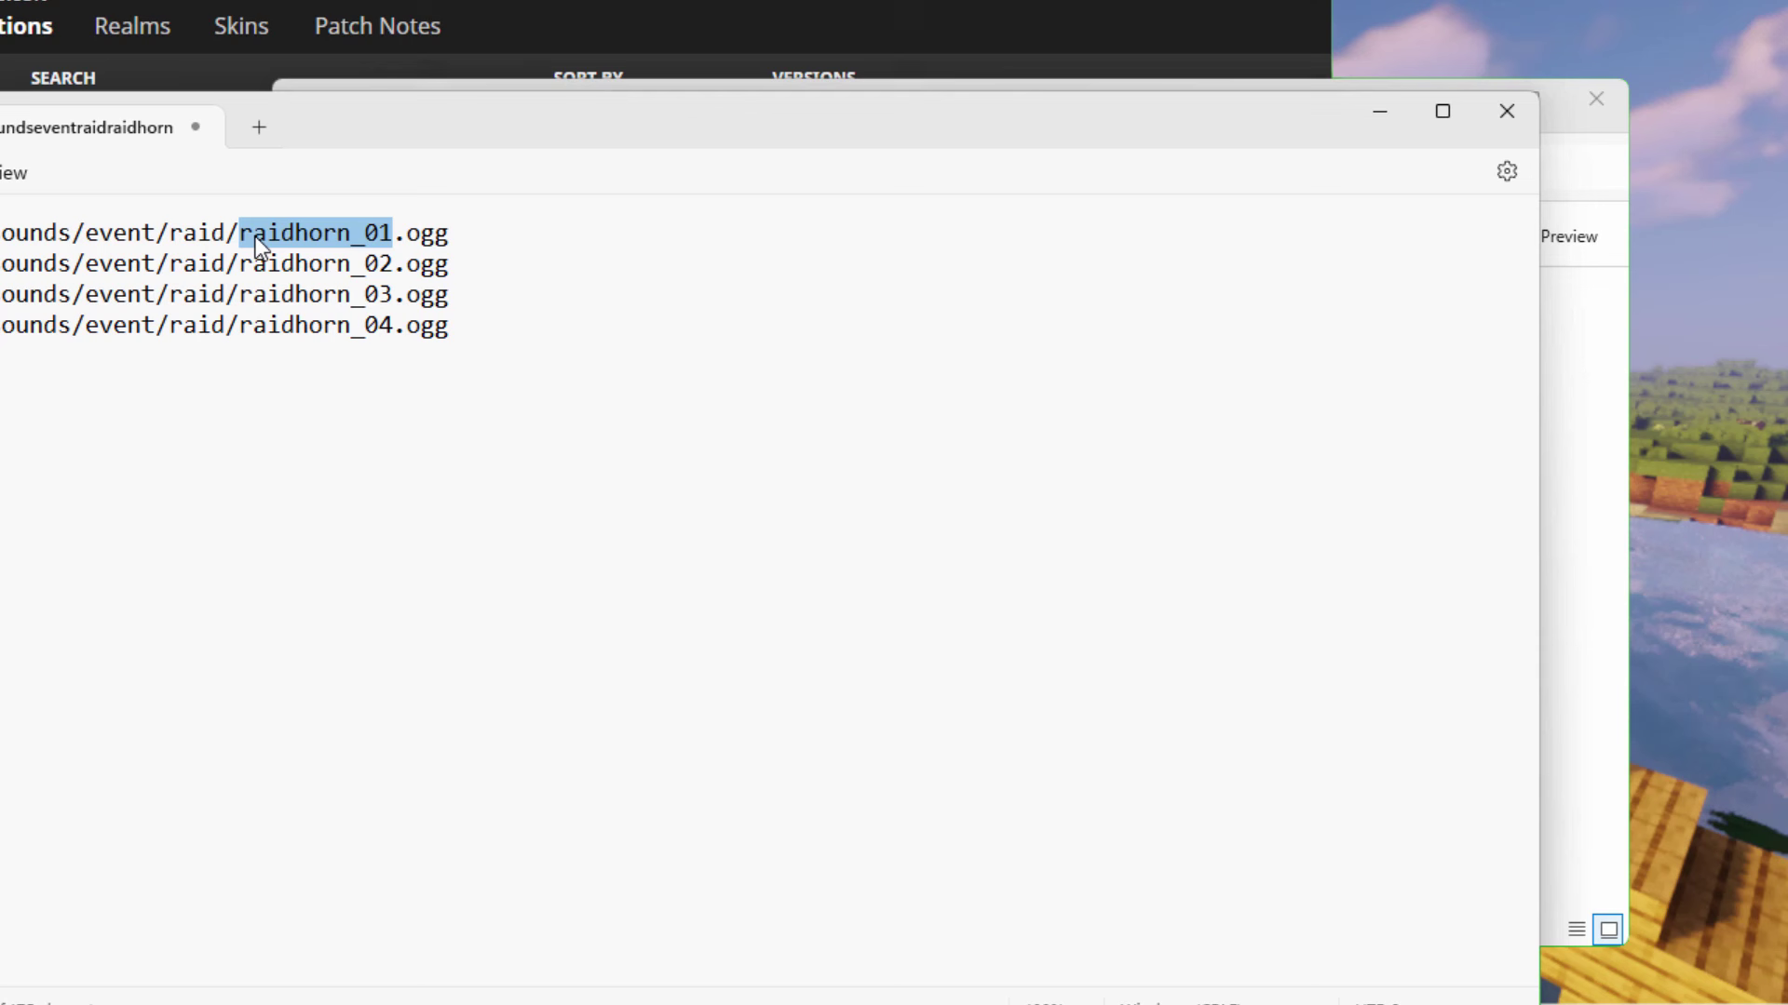
right_click(337, 240)
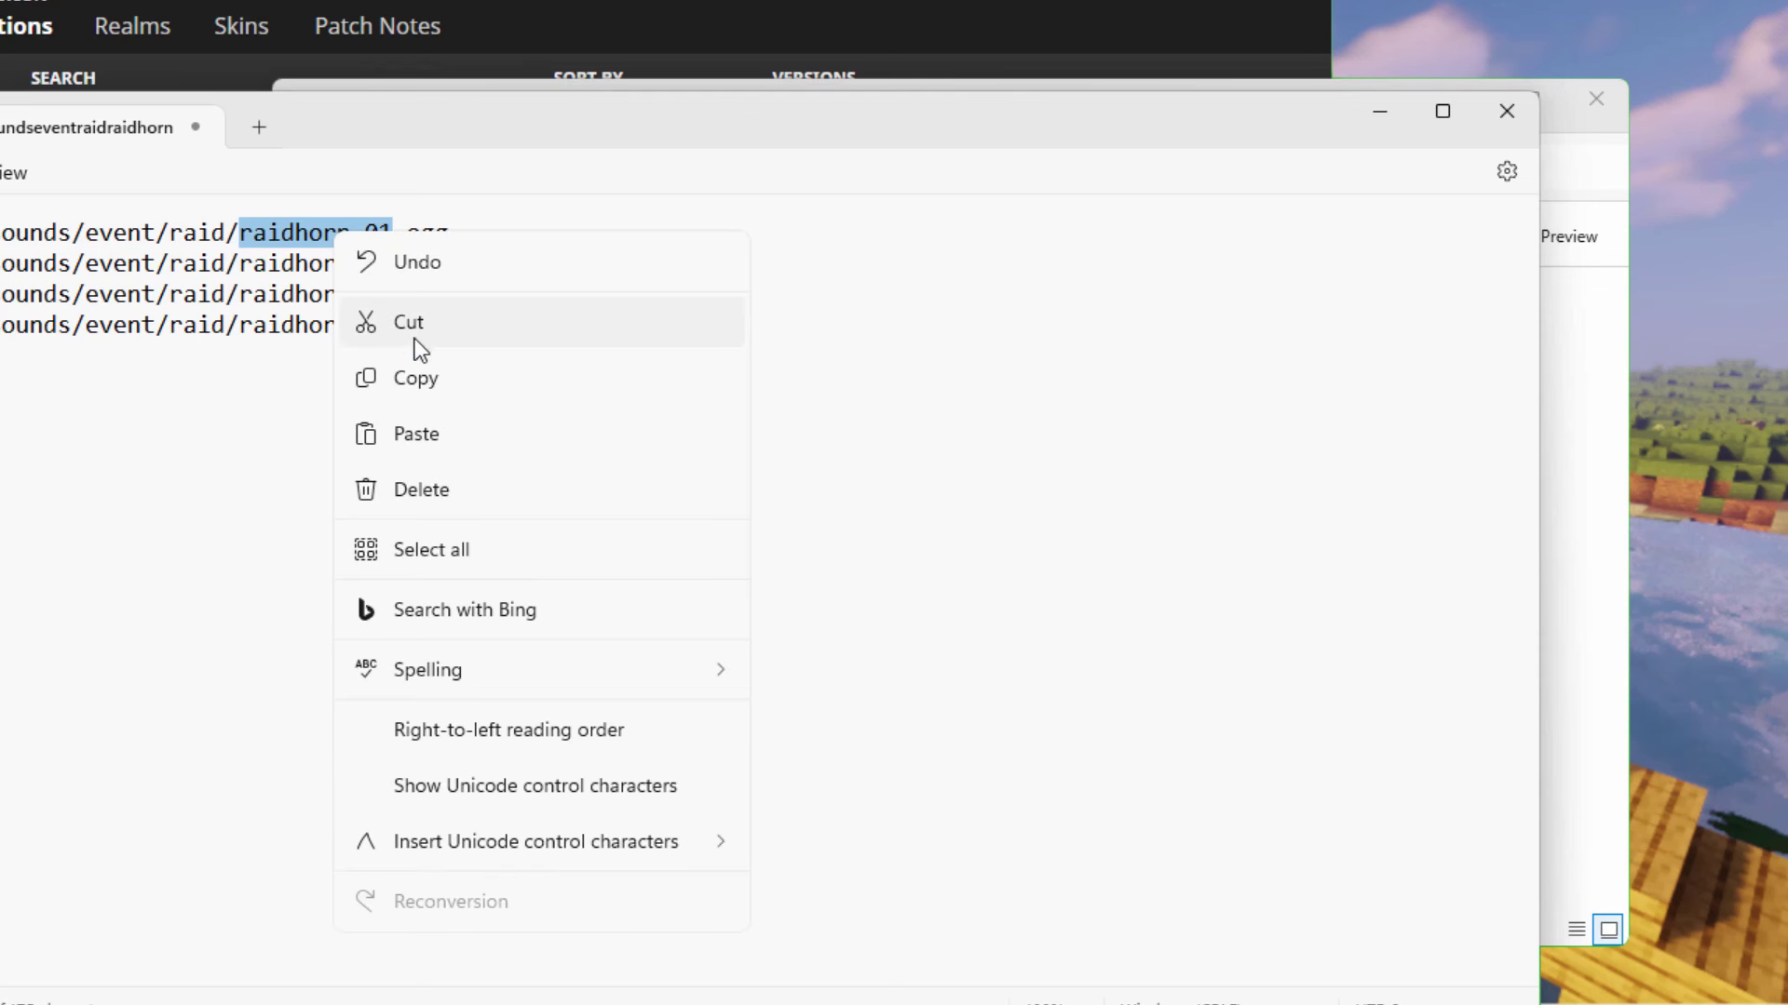
click(415, 376)
drag(658, 153, 621, 233)
Rename the police siren .ogg file in the raid folder to raidhorn_01.ogg using the copied name
click(713, 100)
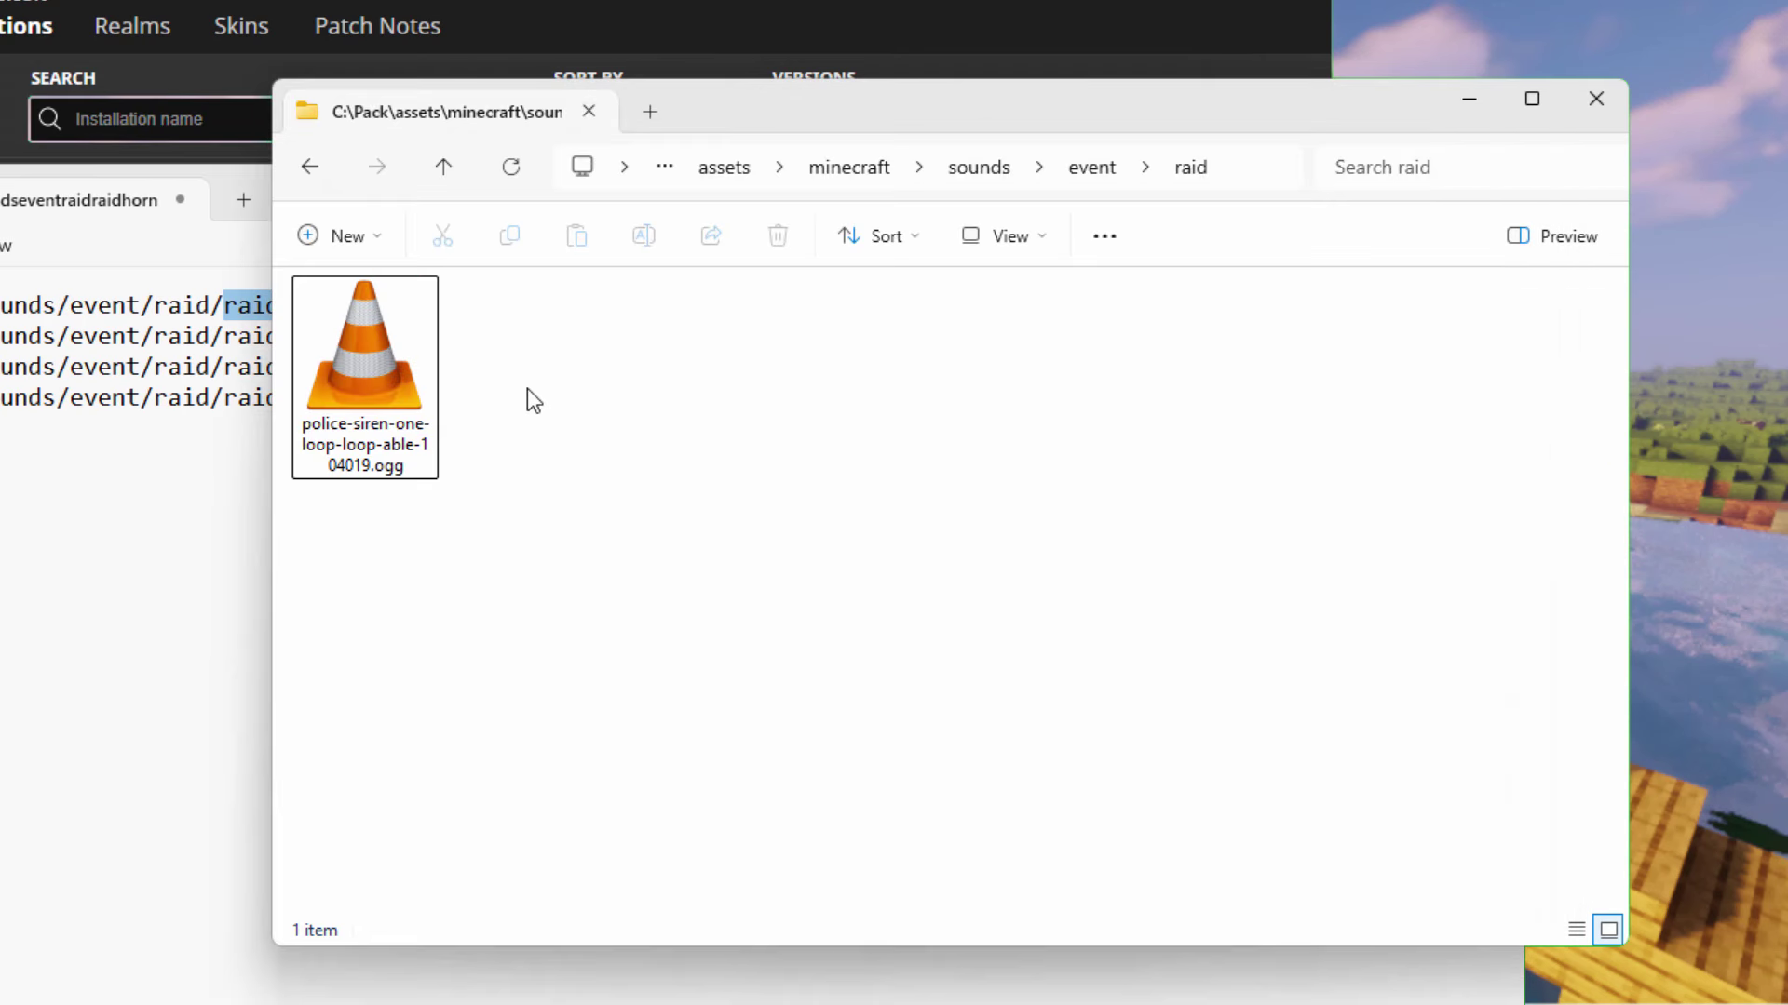
click(381, 424)
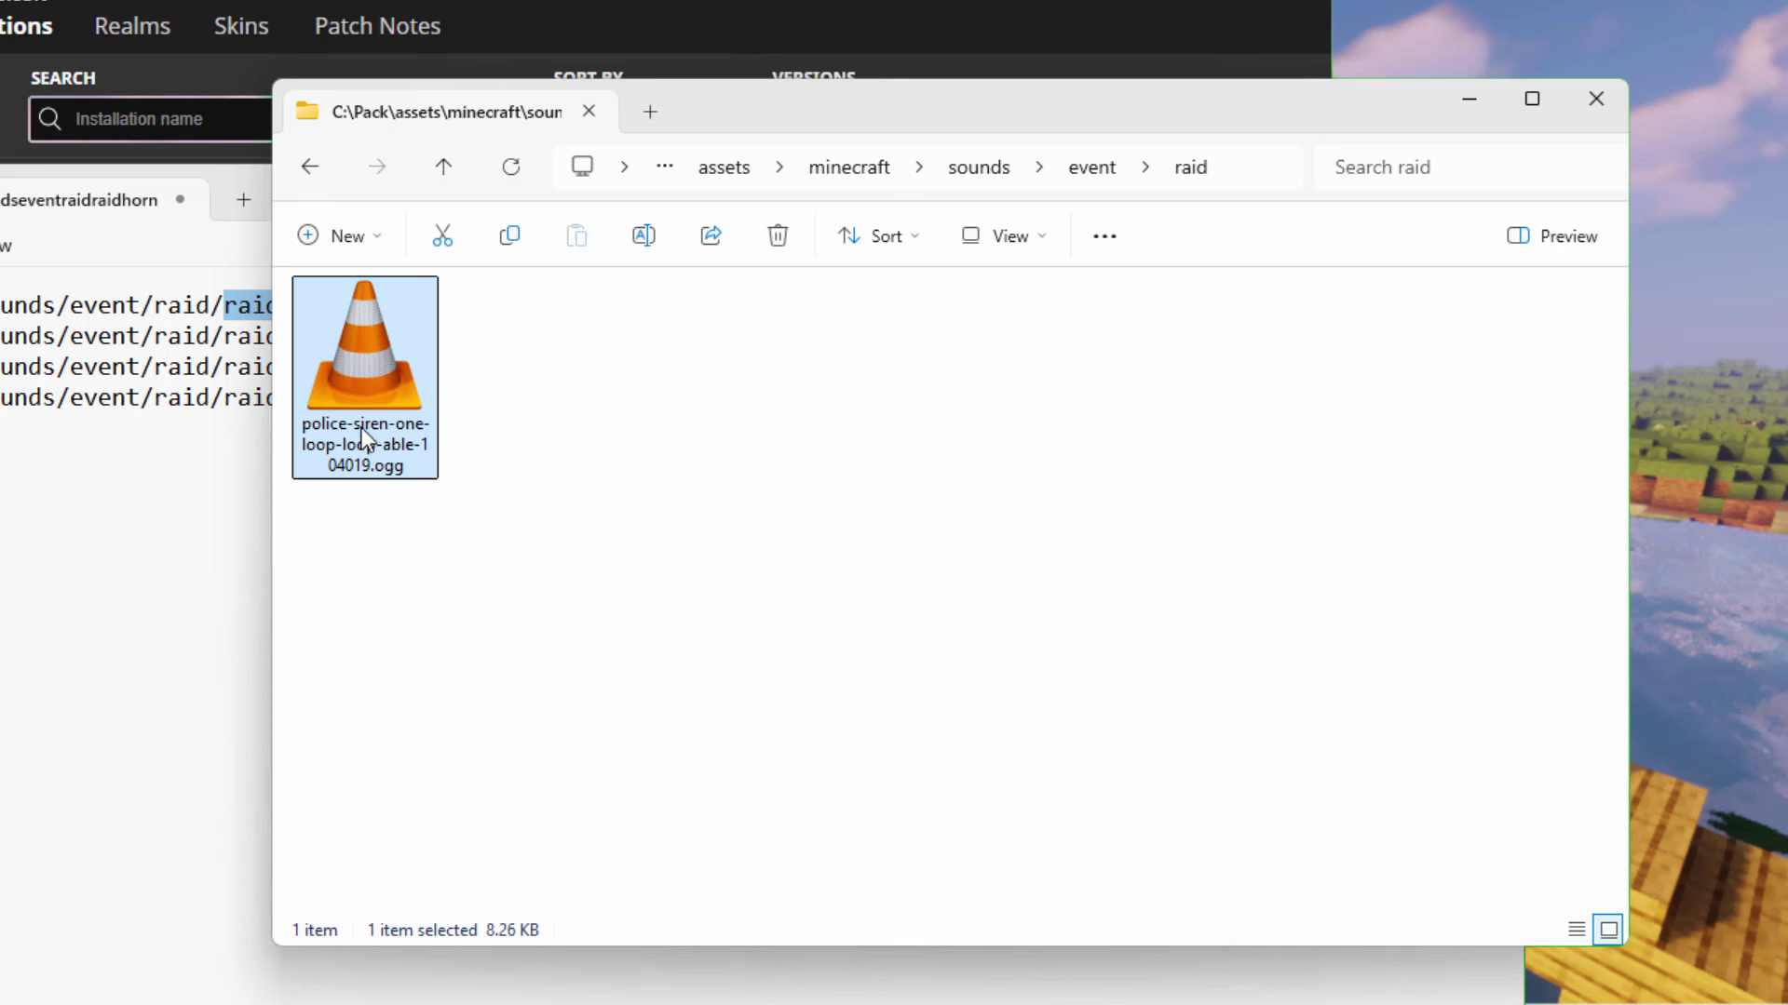
click(363, 433)
right_click(362, 430)
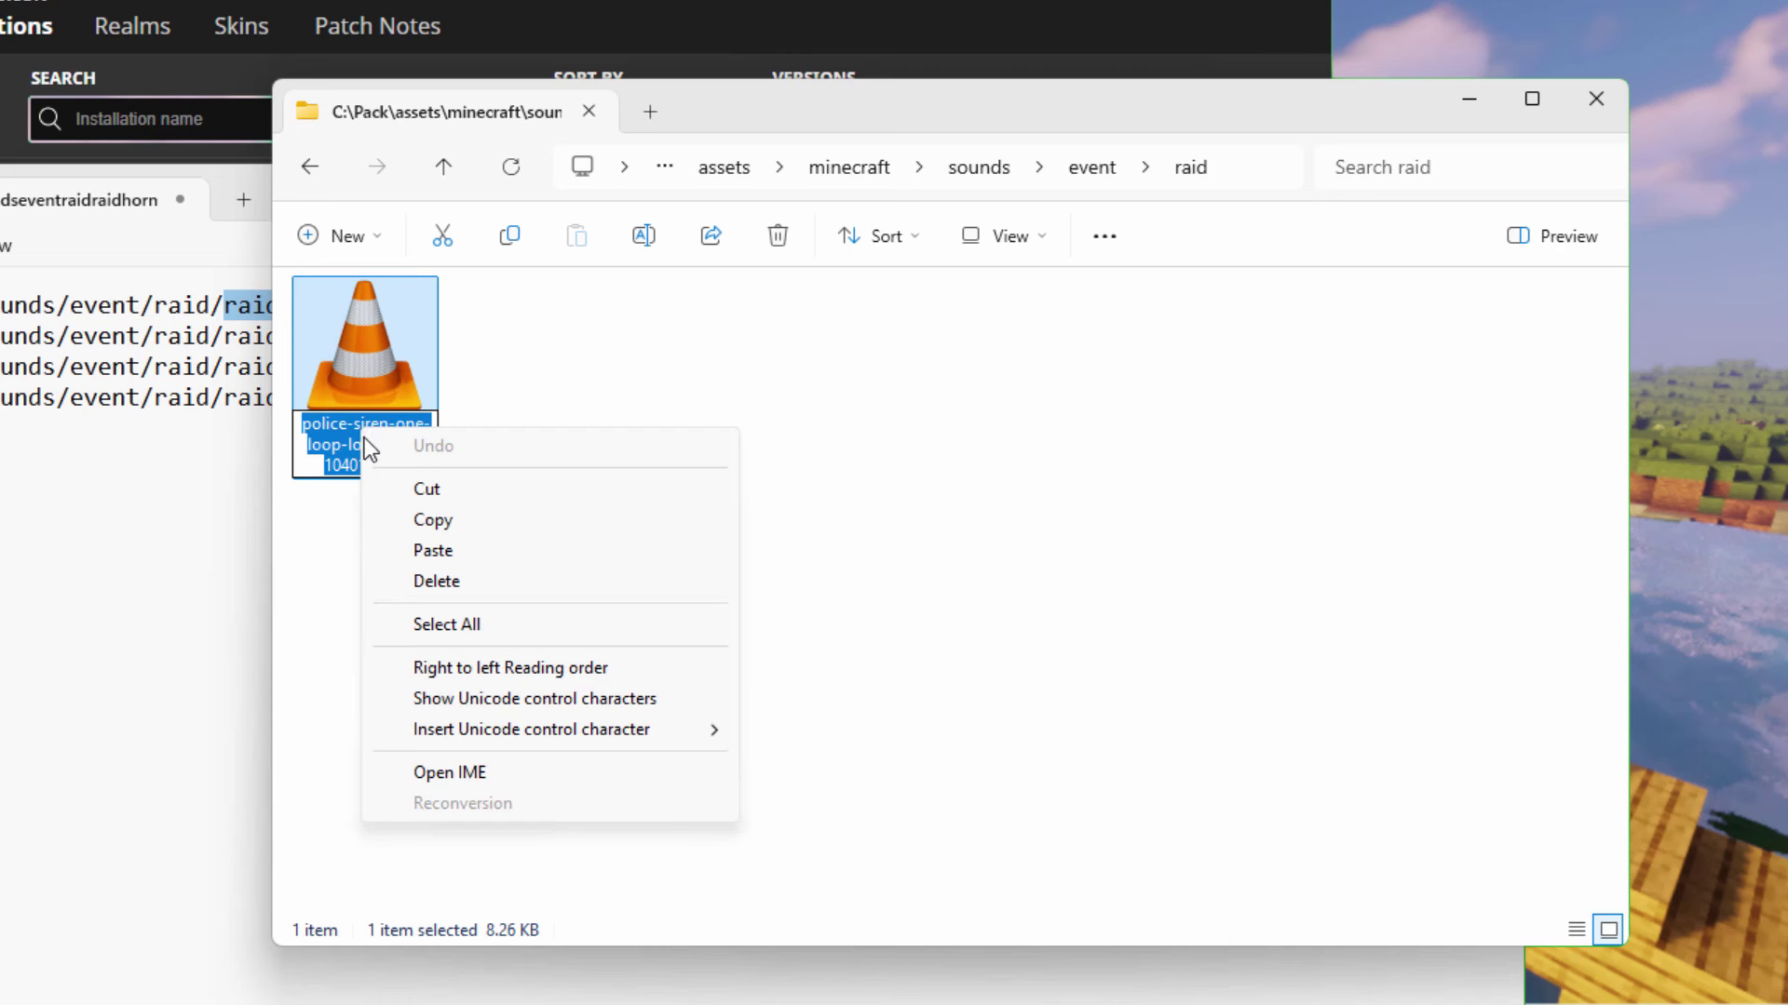
click(435, 550)
key(Return)
click(430, 443)
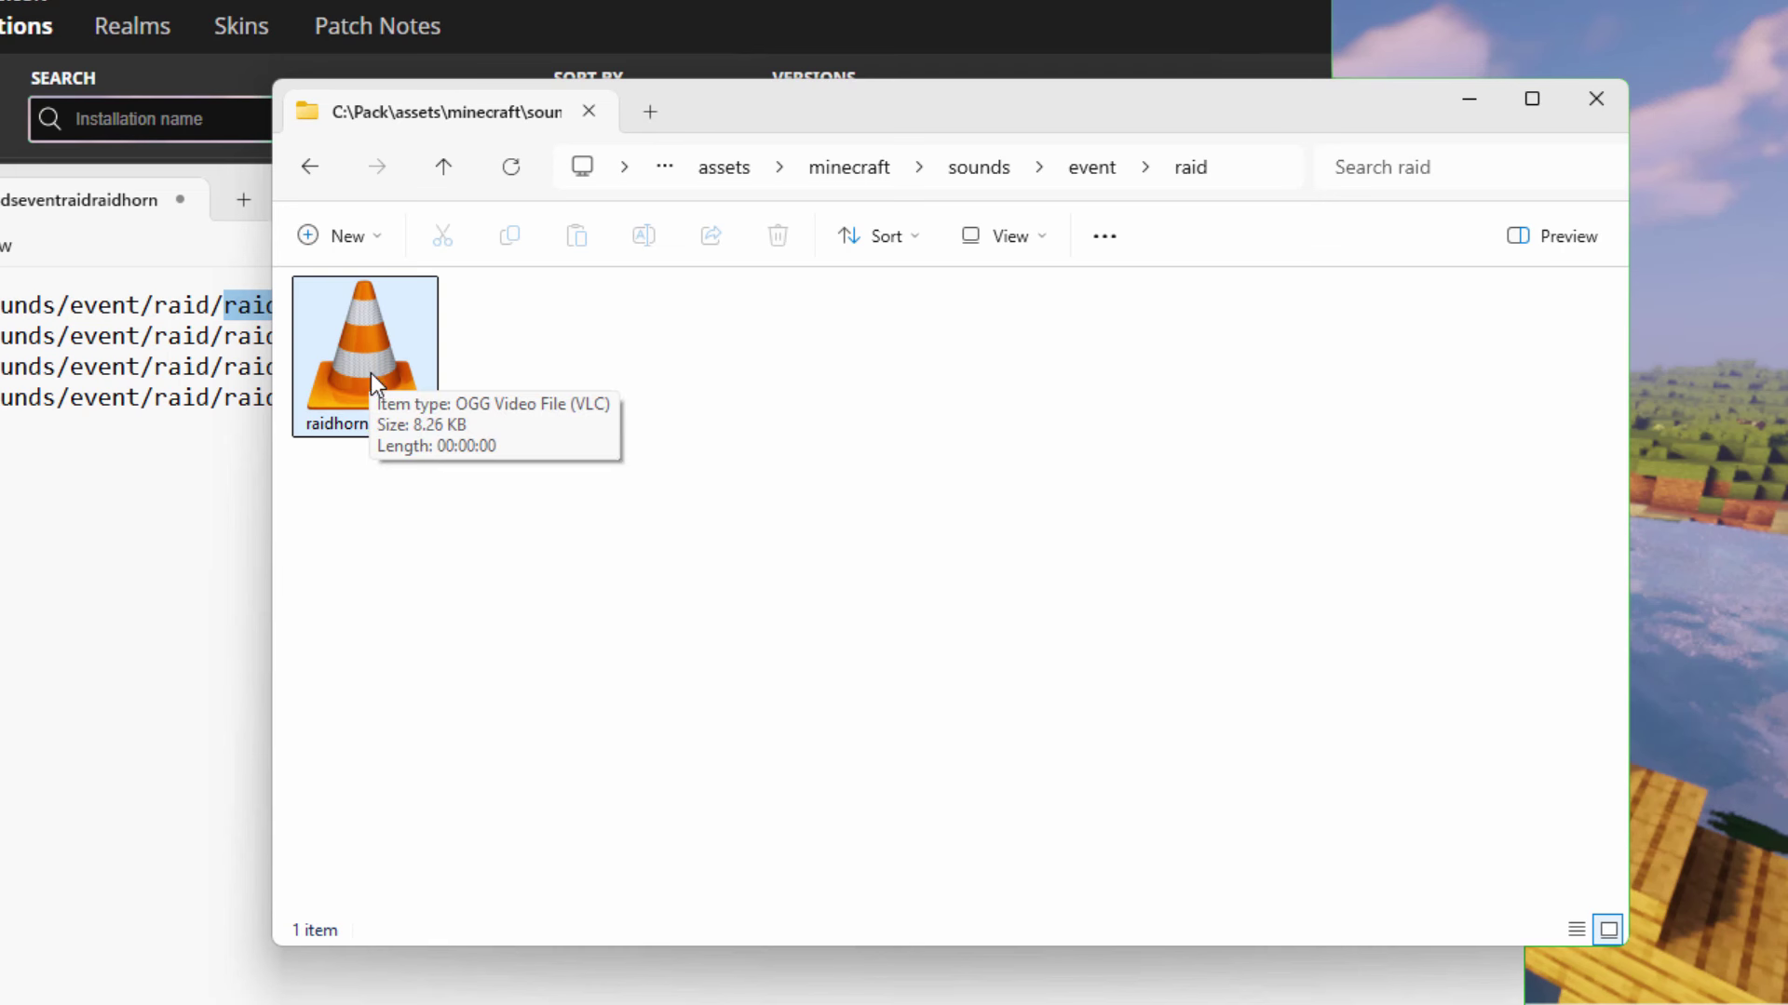
Place the raid folder window beside the Notepad list and duplicate raidhorn_01.ogg within the folder
drag(711, 125, 892, 130)
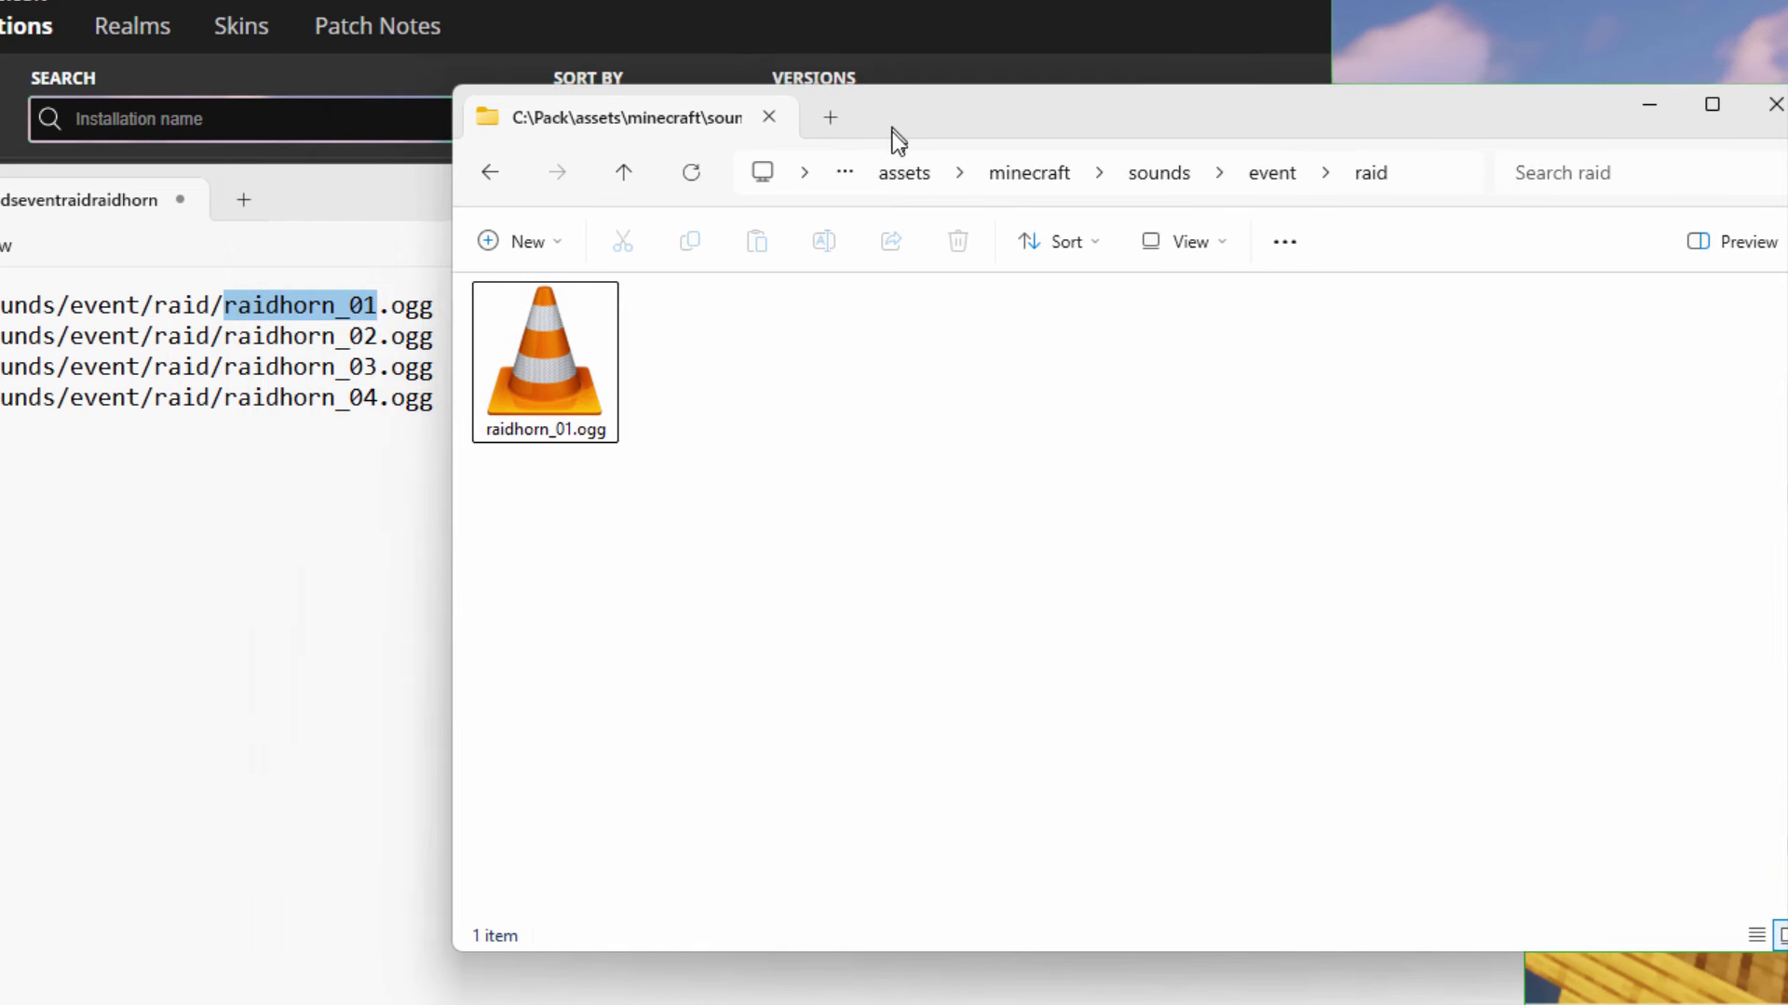
click(575, 347)
right_click(570, 350)
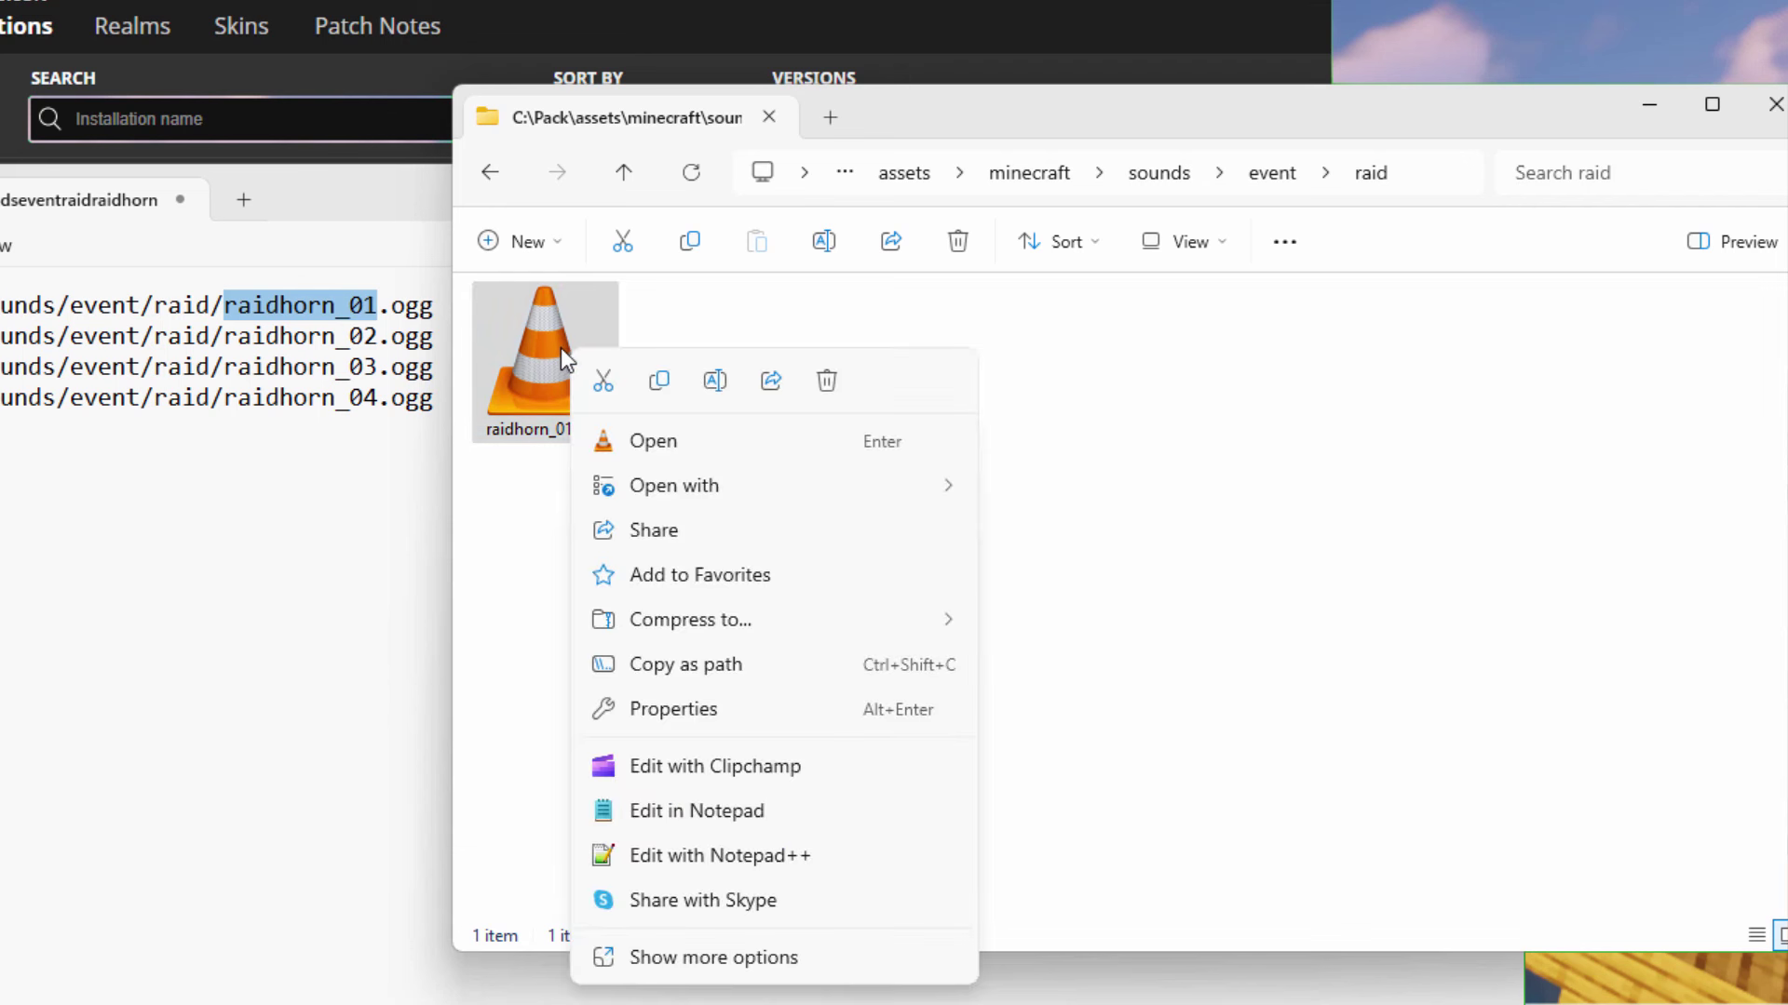
click(663, 383)
right_click(691, 365)
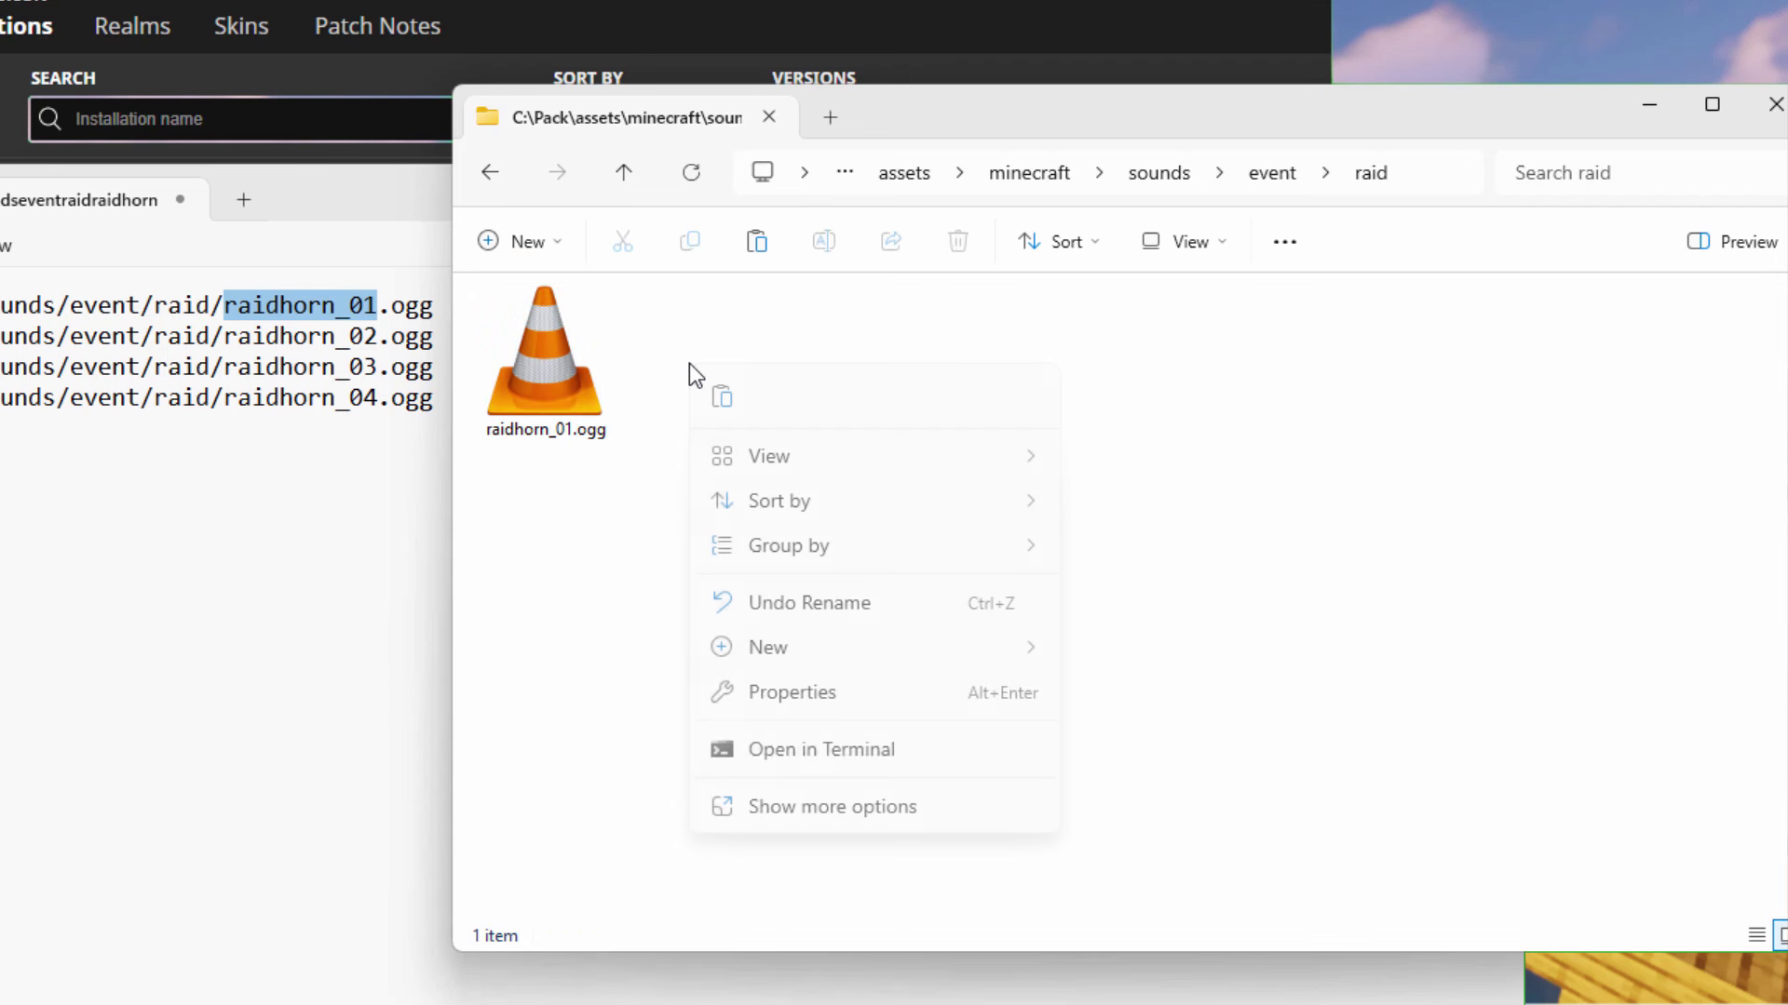
click(720, 400)
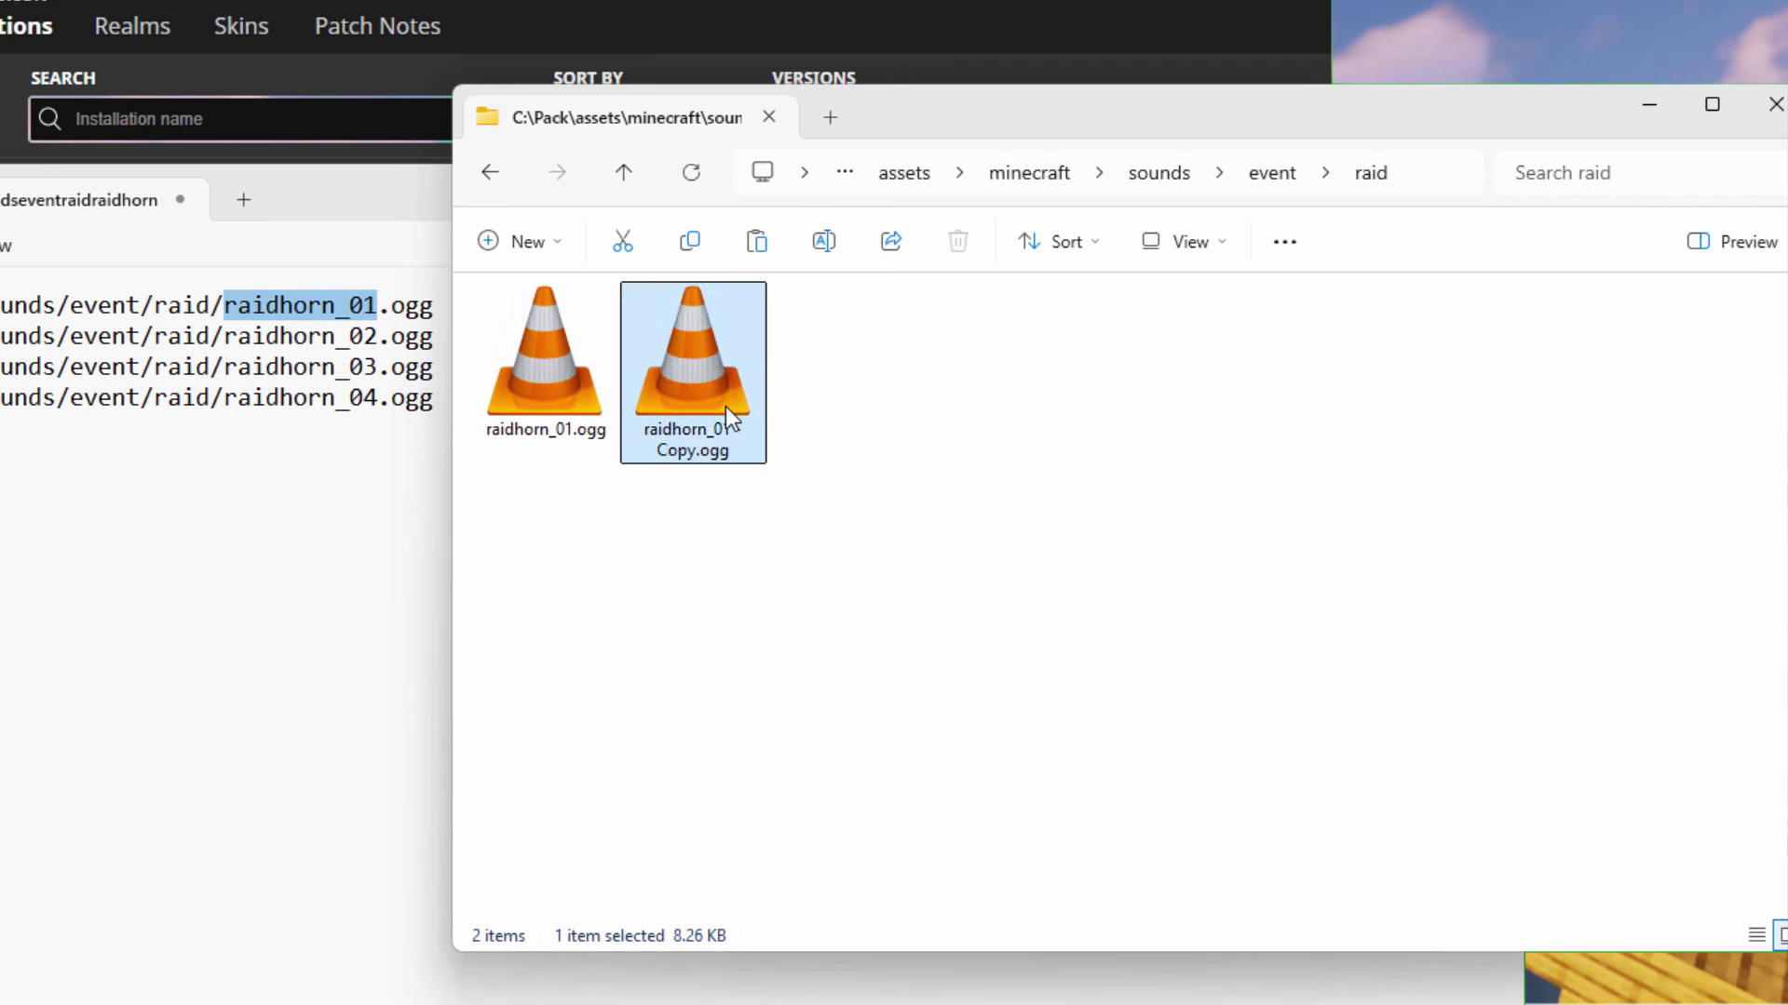
Rename the copied sound file in the raid folder to raidhorn_02.ogg
click(697, 457)
click(697, 453)
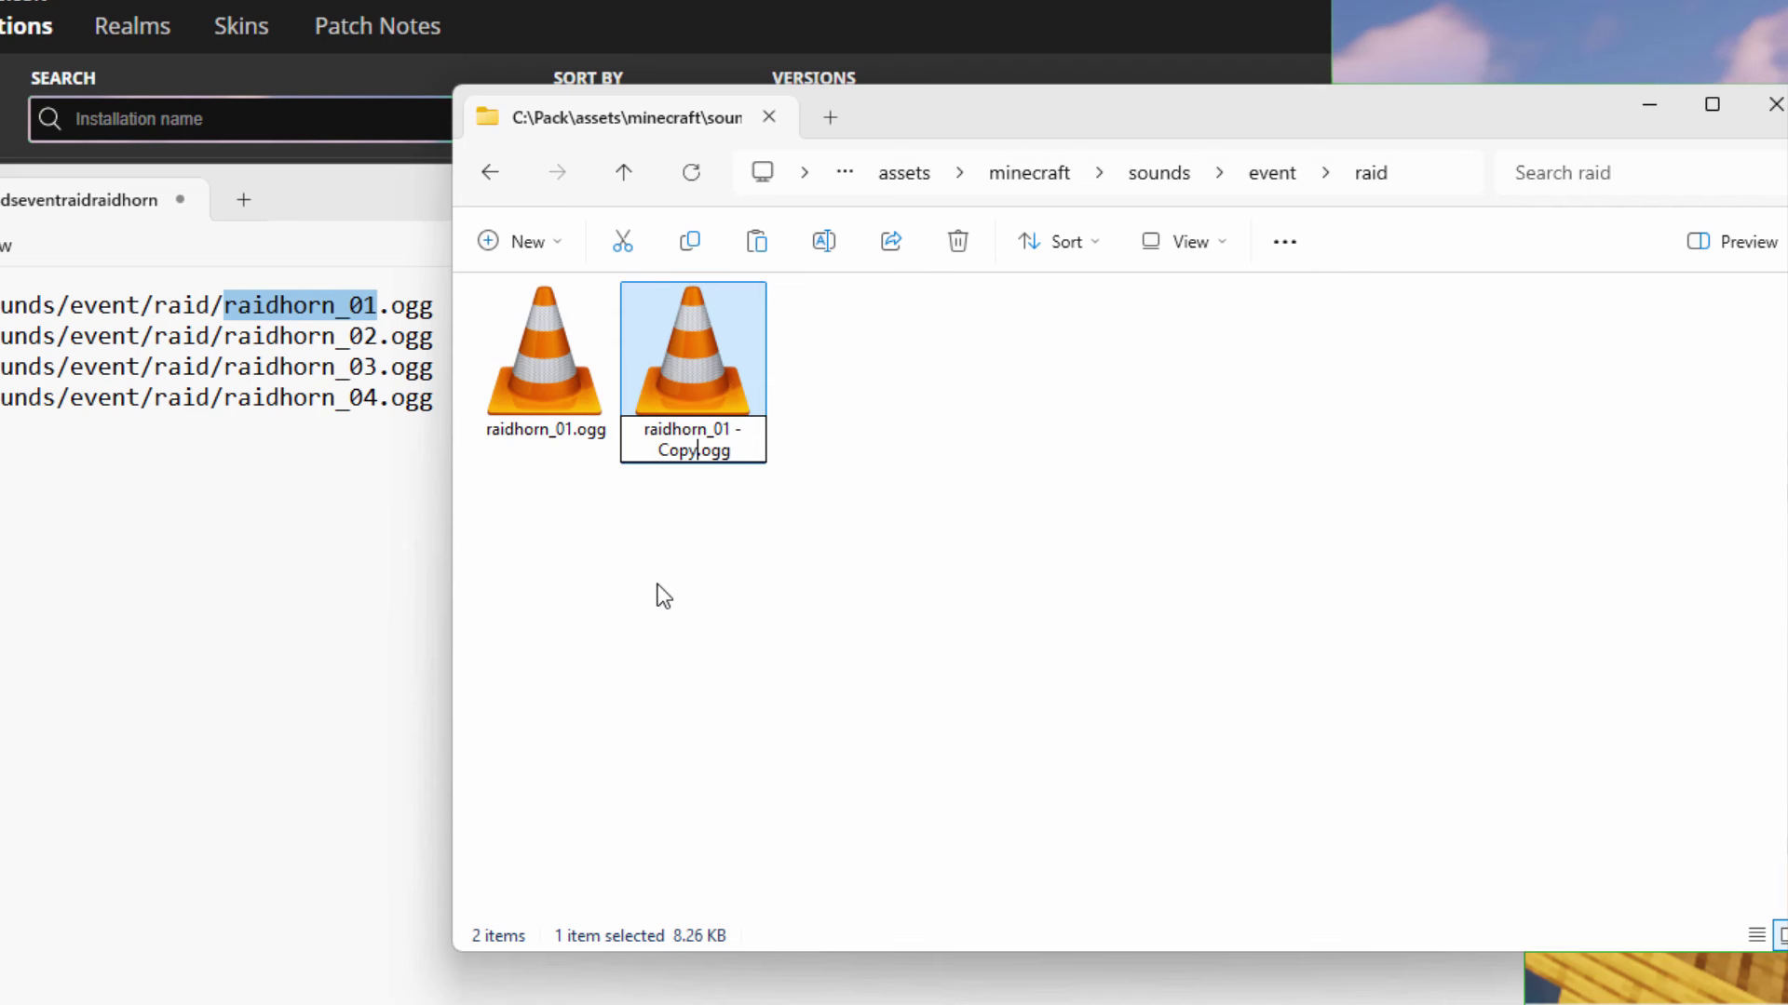
key(BackSpace)
key(BackSpace)
key(BackSpace)
key(BackSpace)
key(BackSpace)
key(BackSpace)
key(BackSpace)
key(BackSpace)
text(2)
key(Return)
Paste another copy of raidhorn_01.ogg into the raid folder and name it raidhorn_03.ogg
right_click(685, 517)
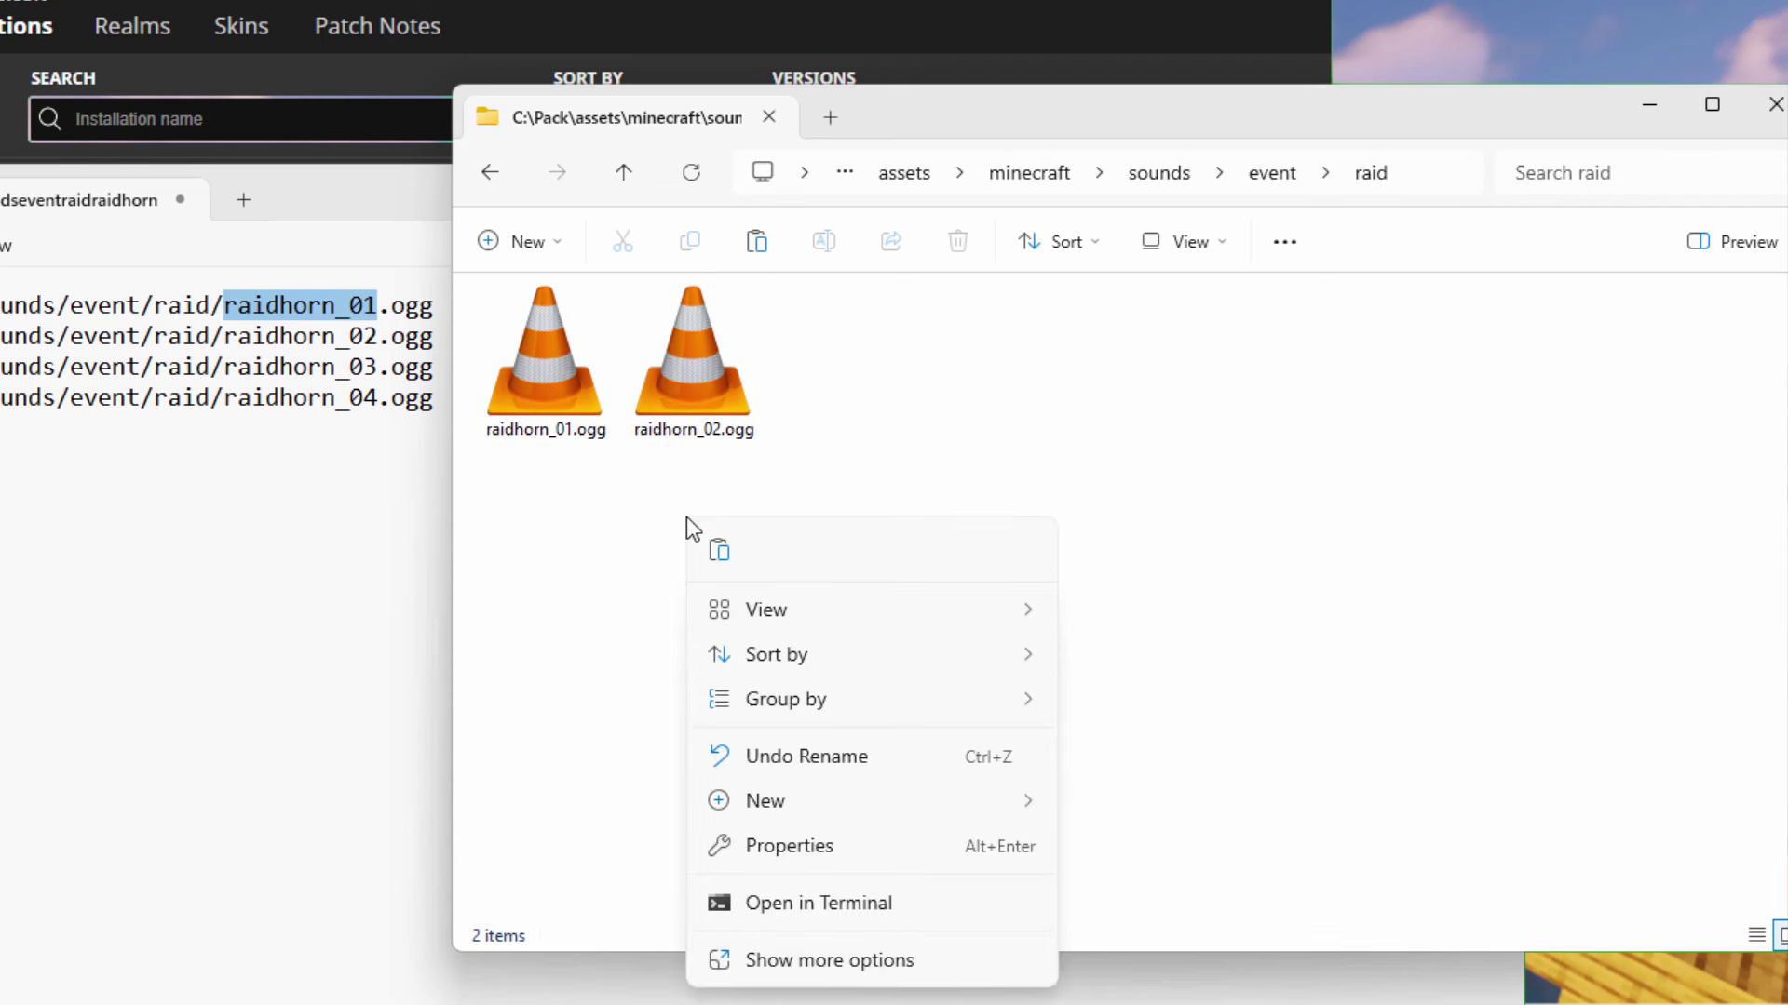
click(719, 550)
click(830, 450)
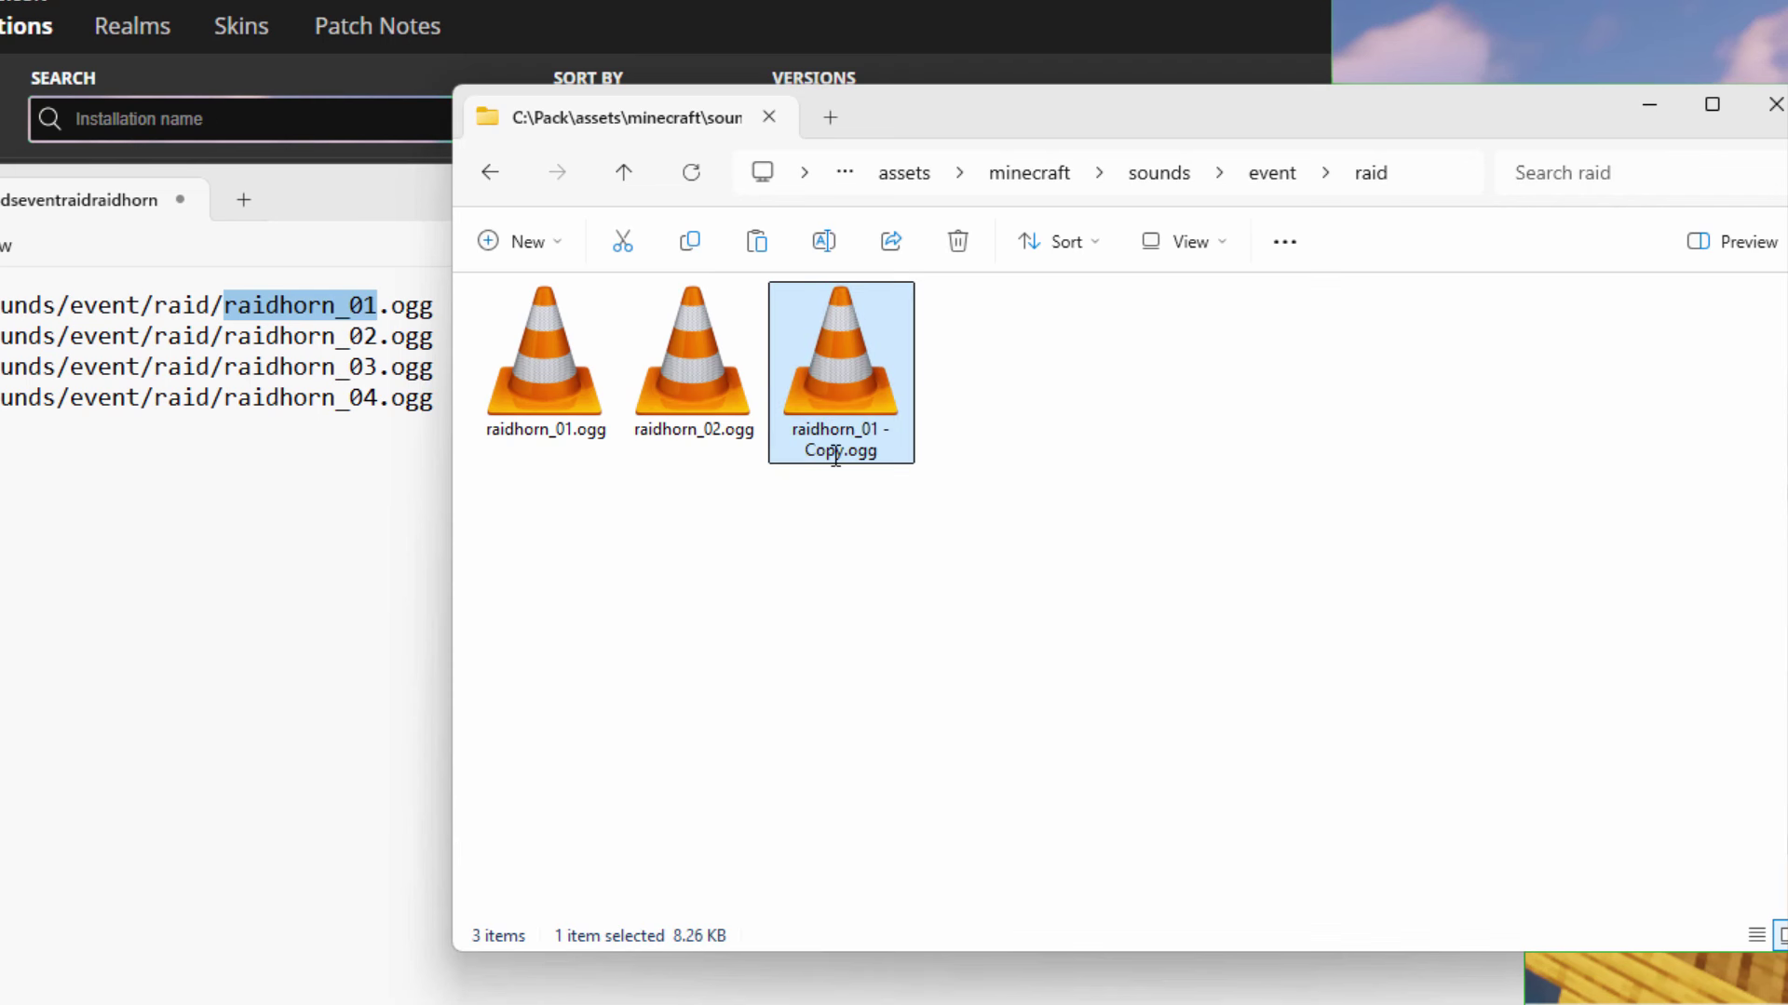
text(raidhorn_03)
click(775, 519)
Paste one more copy of raidhorn_01.ogg into the raid folder and name it raidhorn_04.ogg
right_click(774, 519)
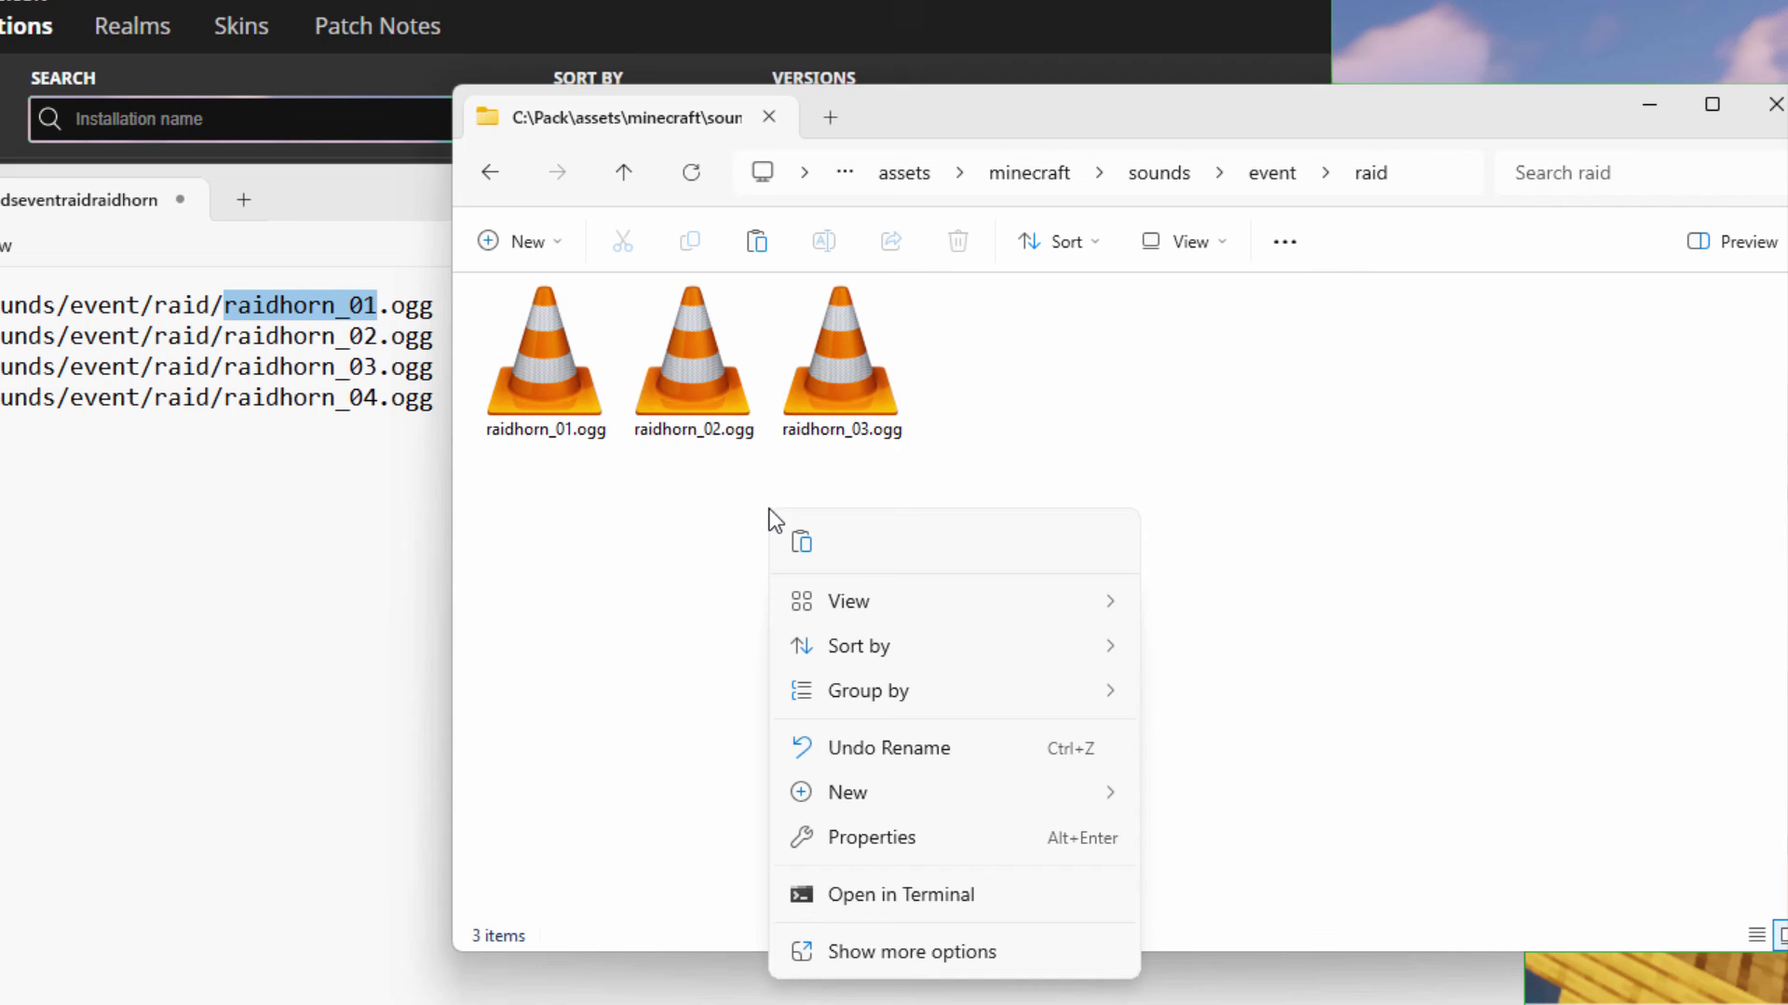
click(801, 543)
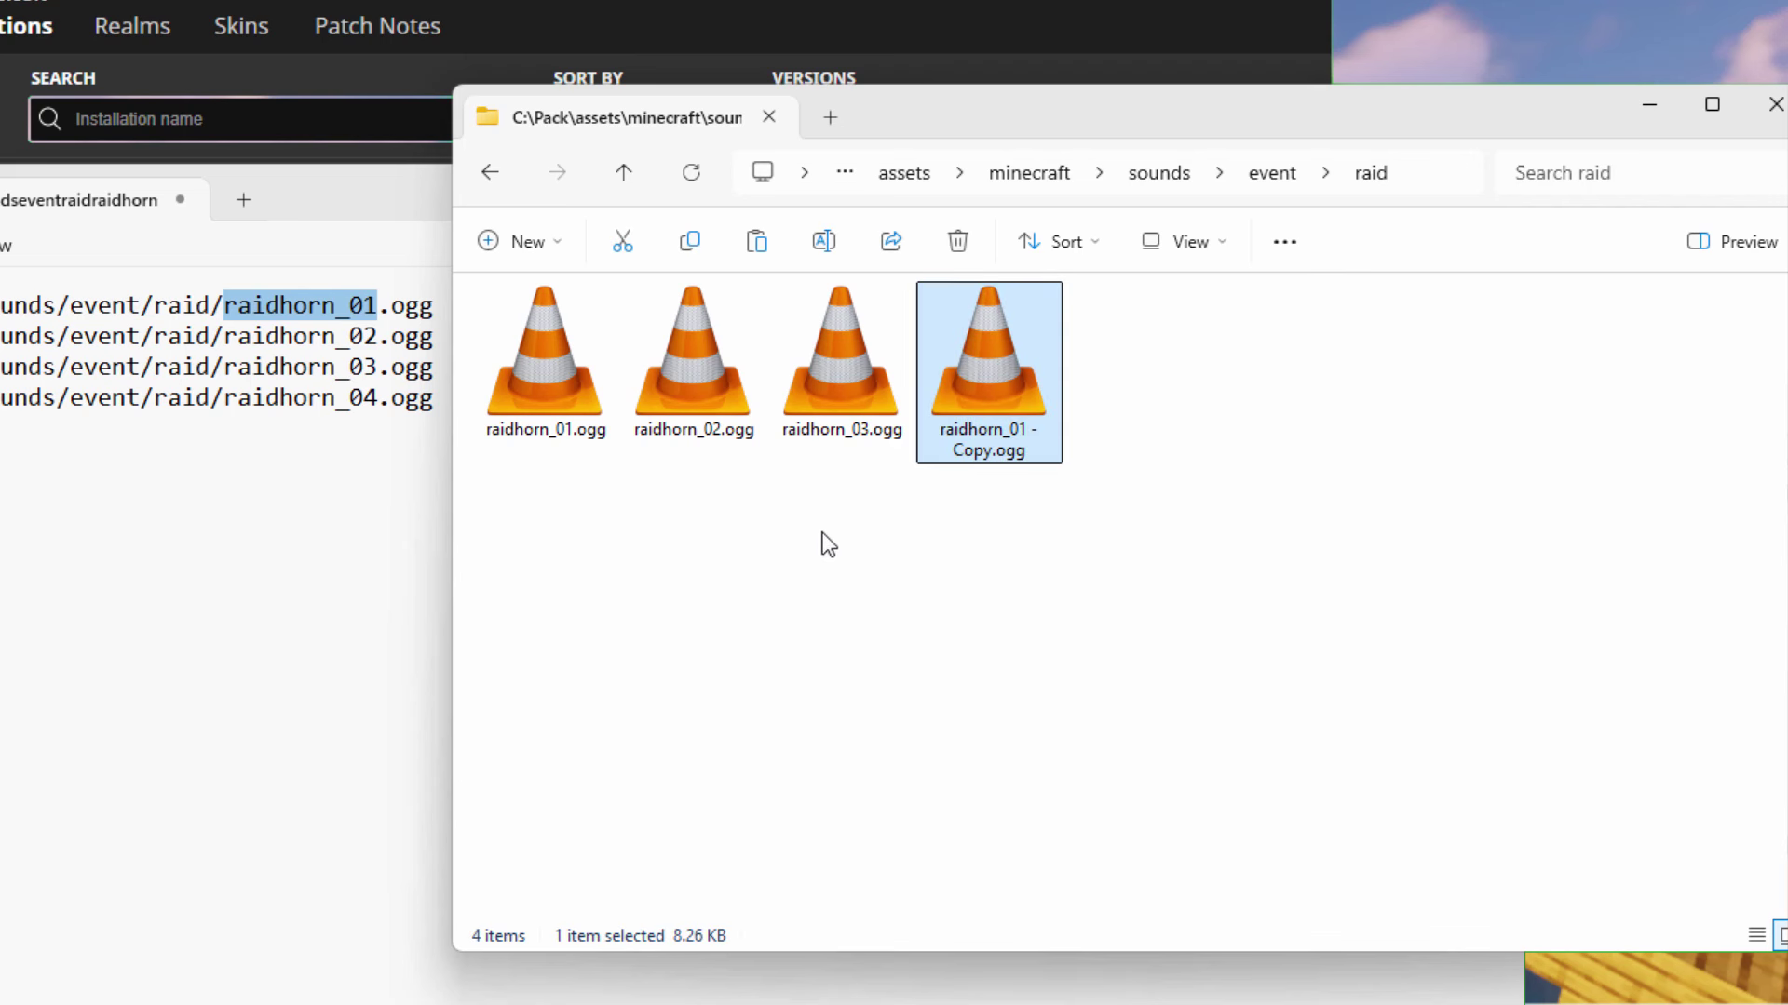
click(967, 457)
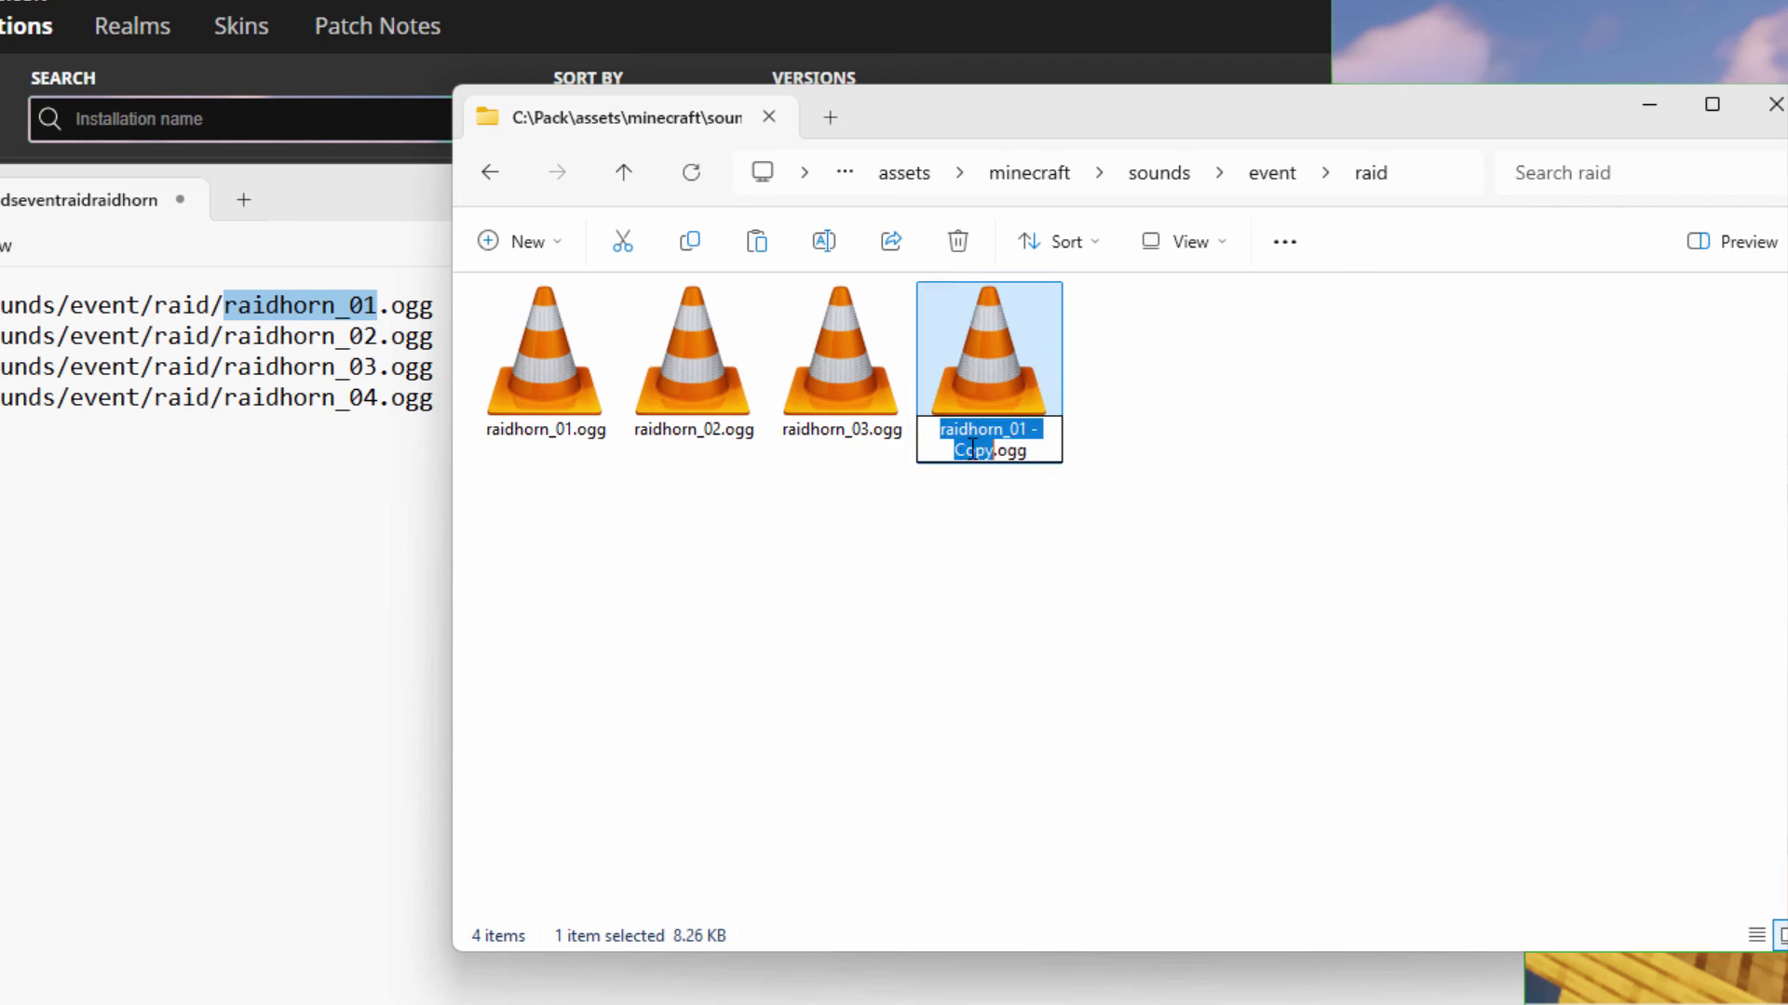
click(994, 451)
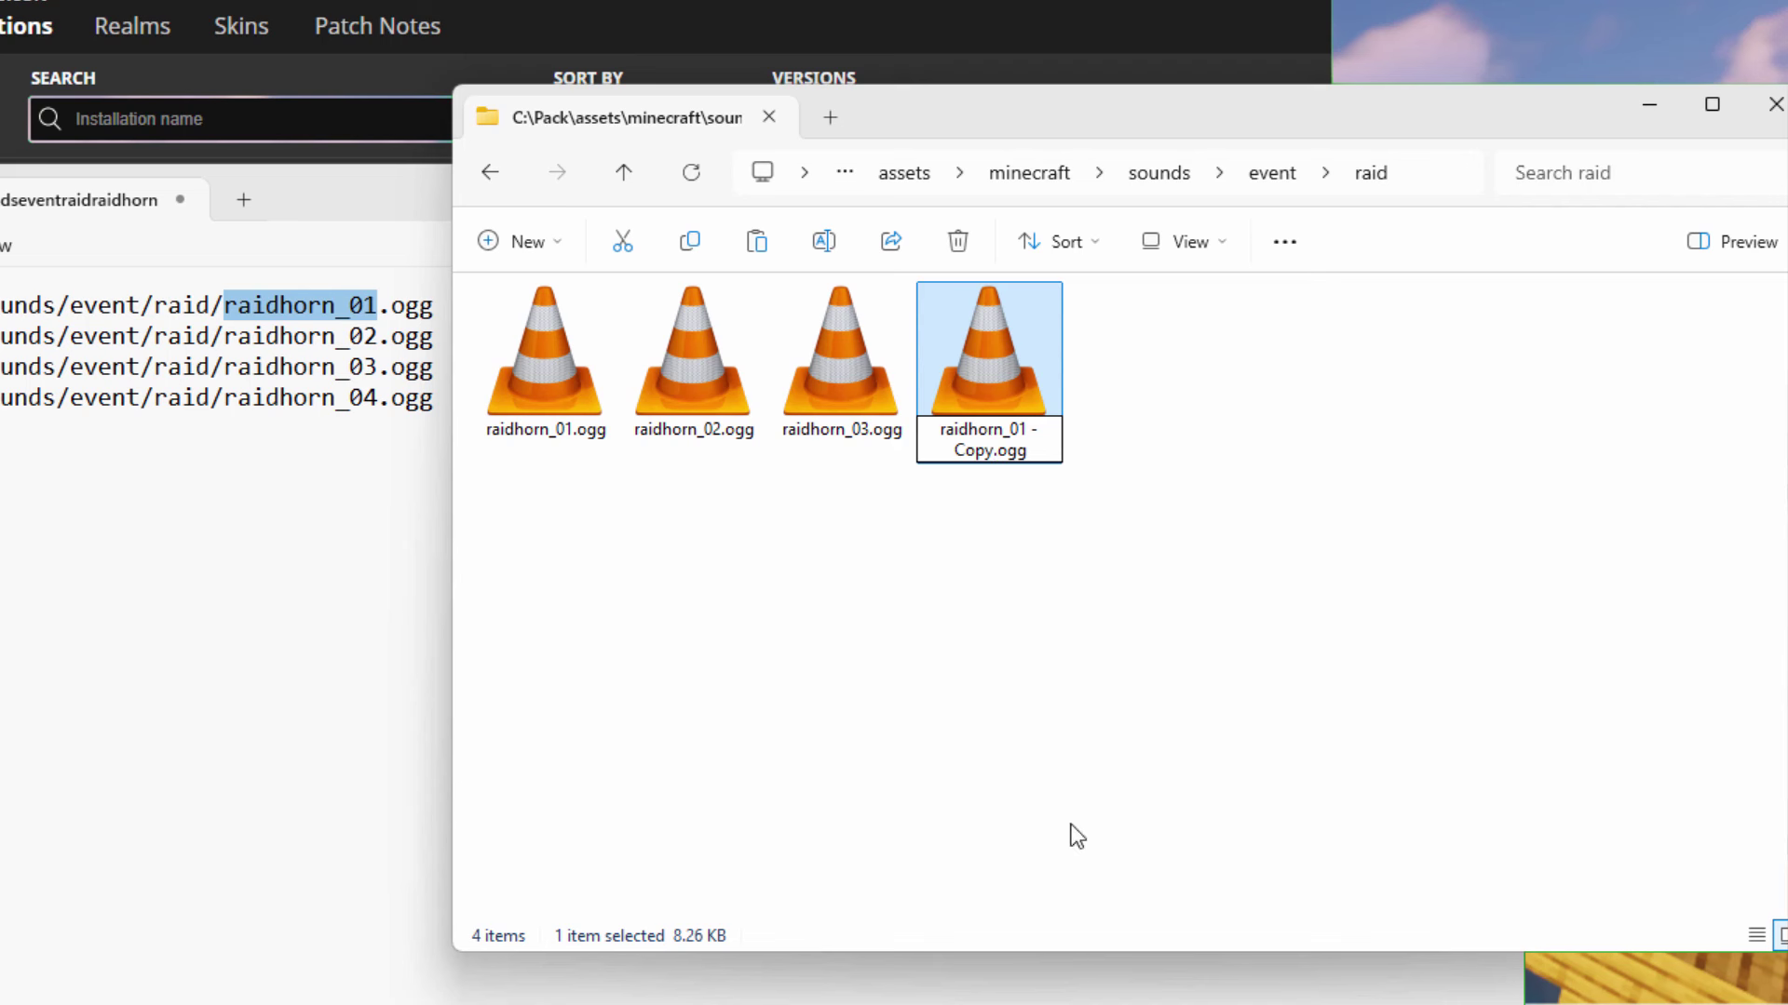
key(BackSpace)
key(BackSpace)
key(BackSpace)
key(BackSpace)
key(BackSpace)
key(BackSpace)
key(BackSpace)
key(BackSpace)
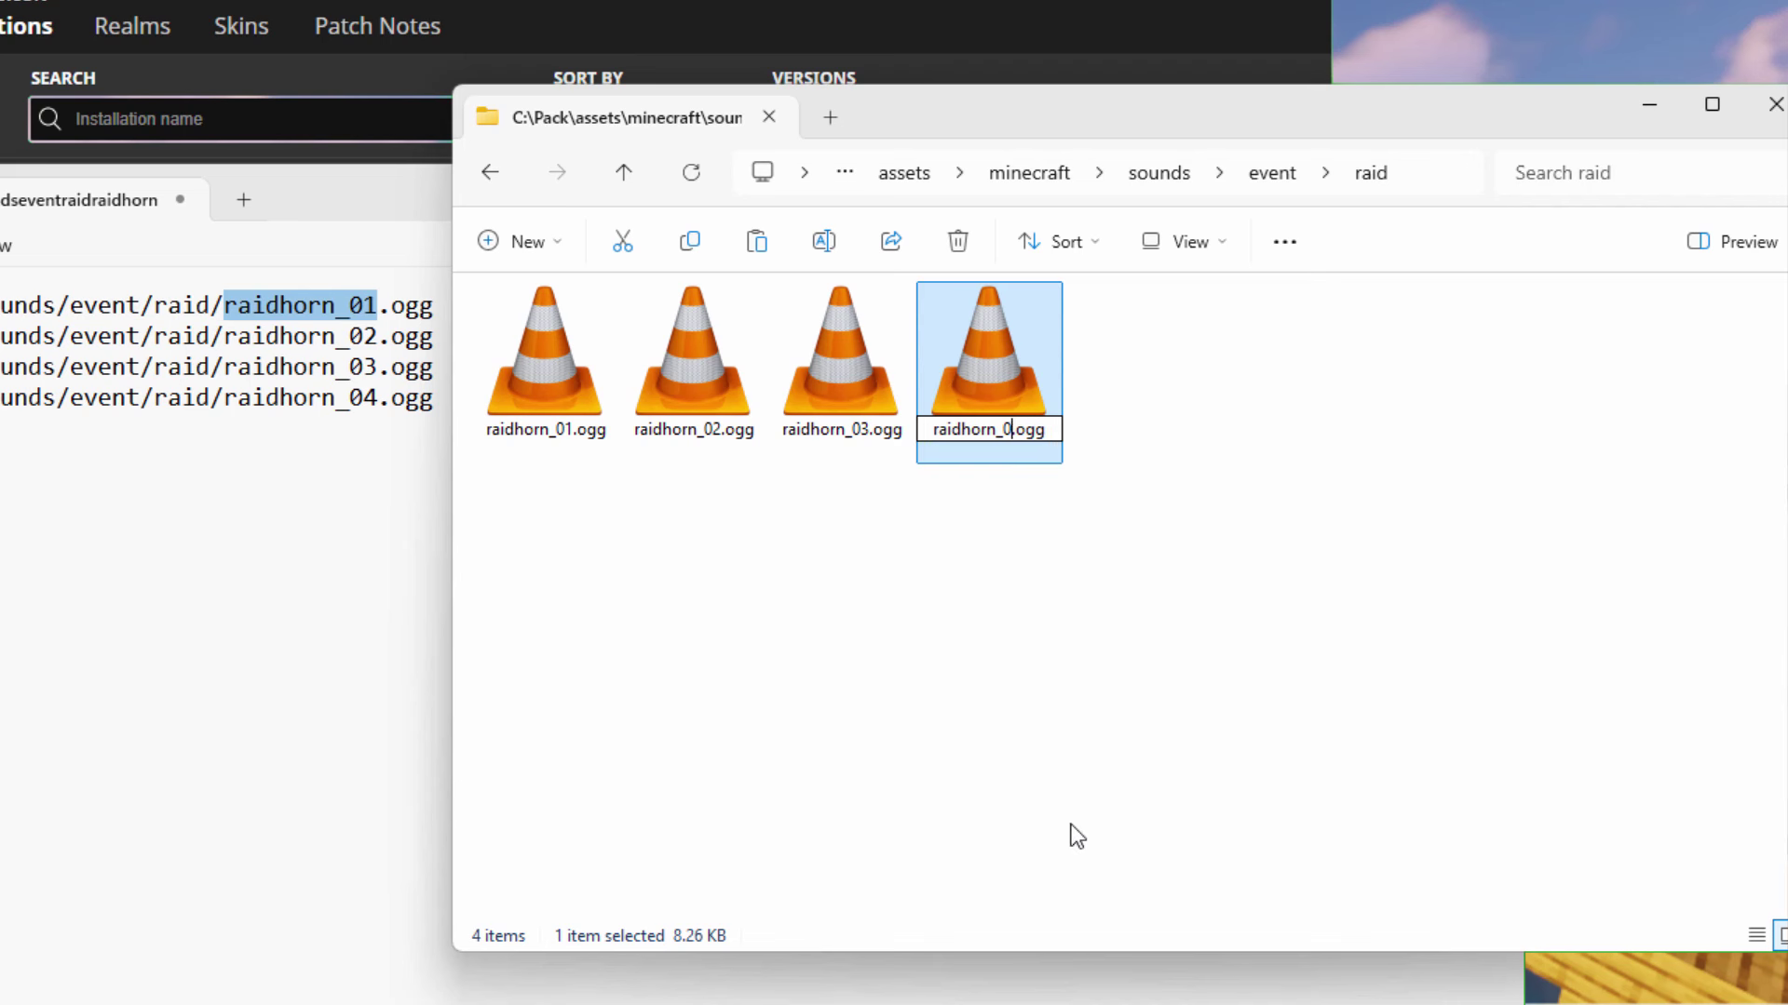
text(4)
key(Return)
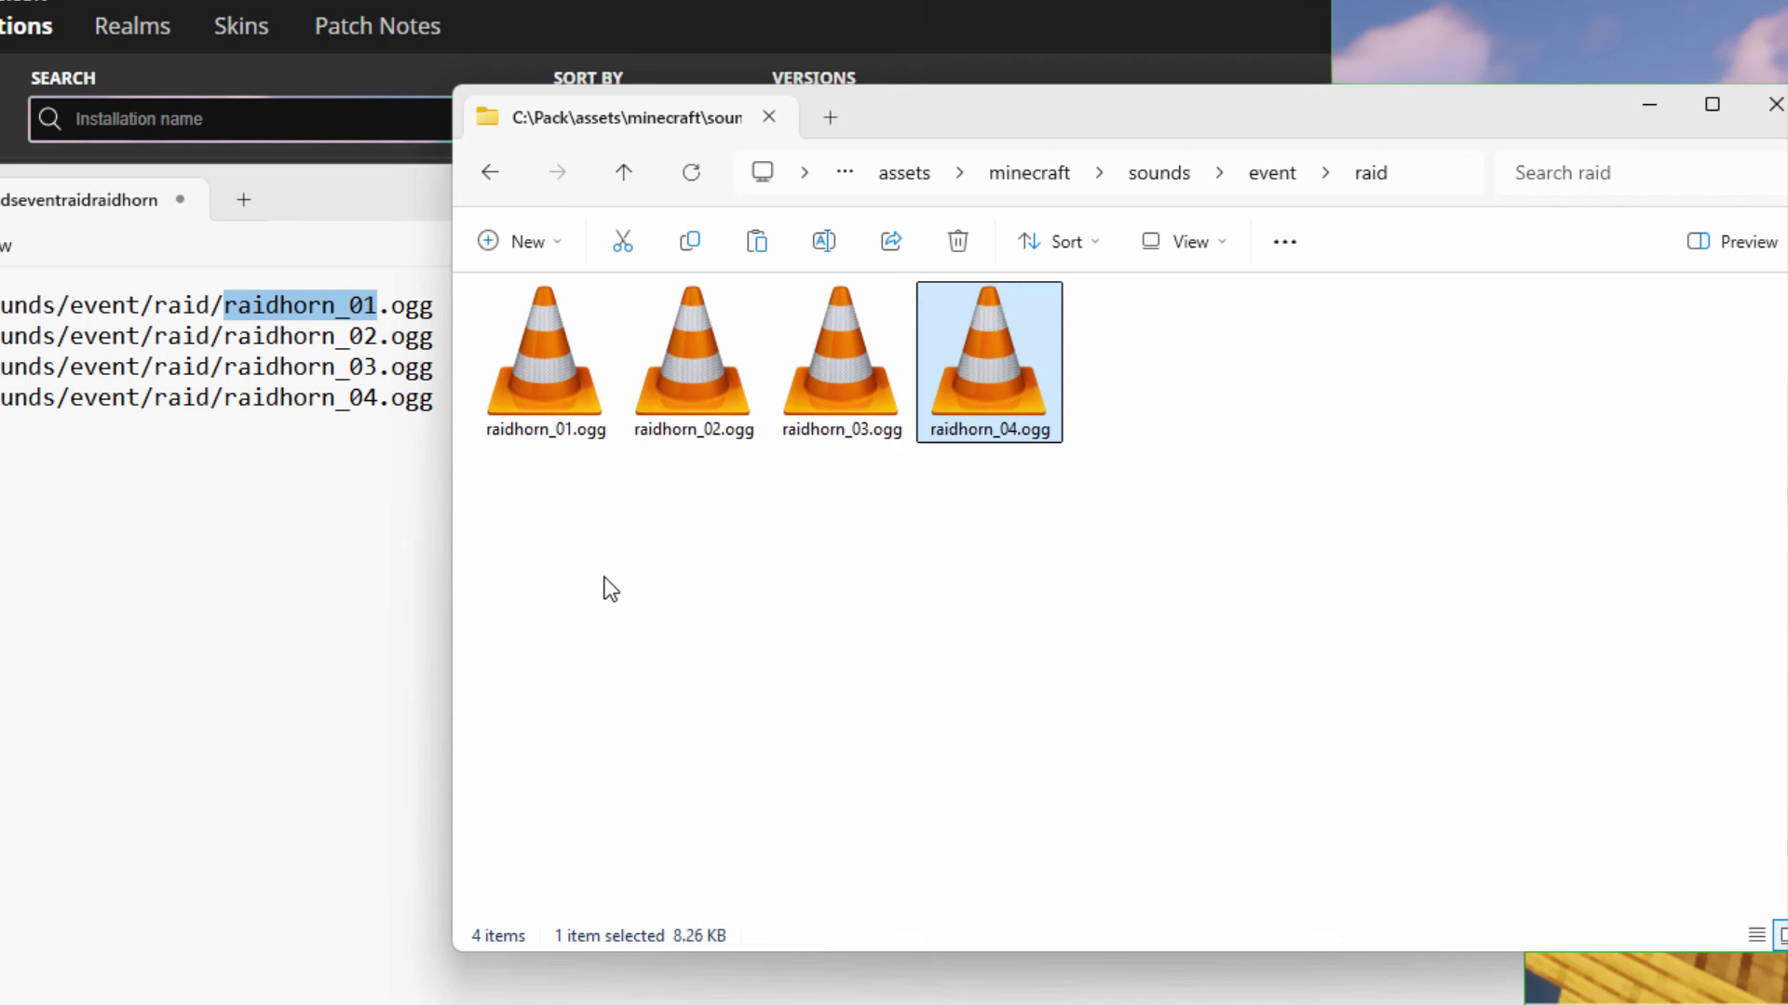
click(611, 585)
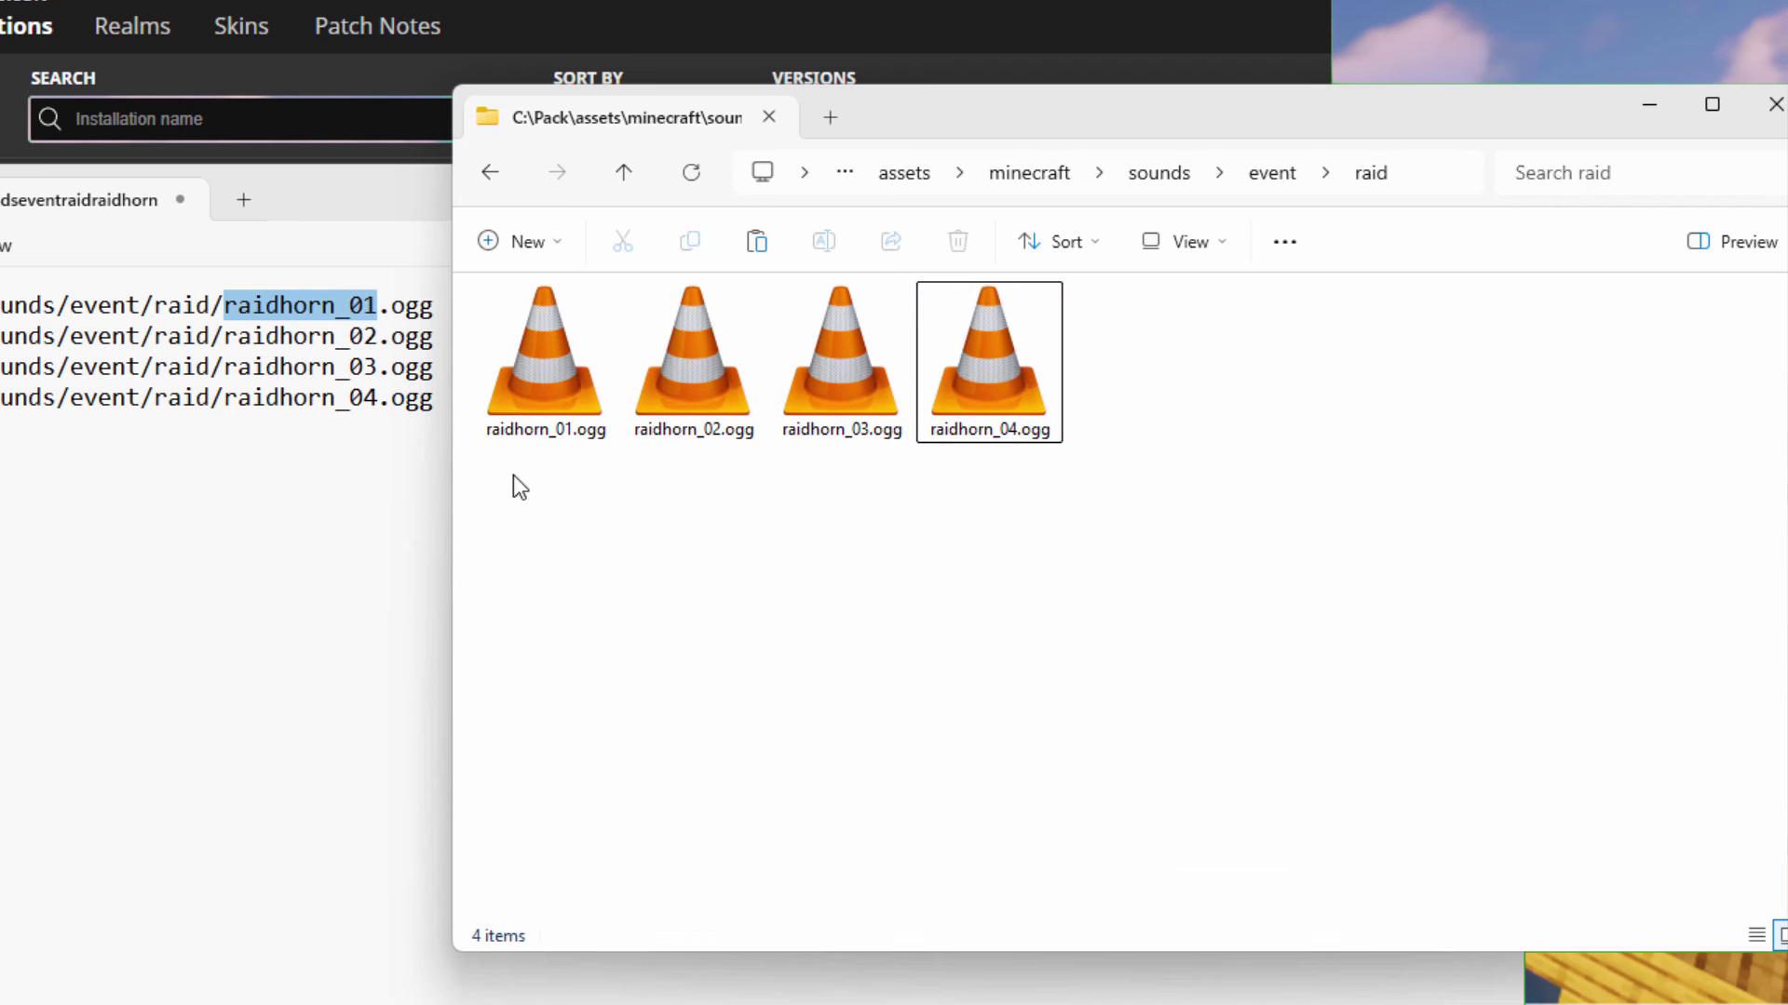
Close the Notepad list of sound paths and go back up to the C:\Pack folder in File Explorer
drag(1186, 119, 603, 272)
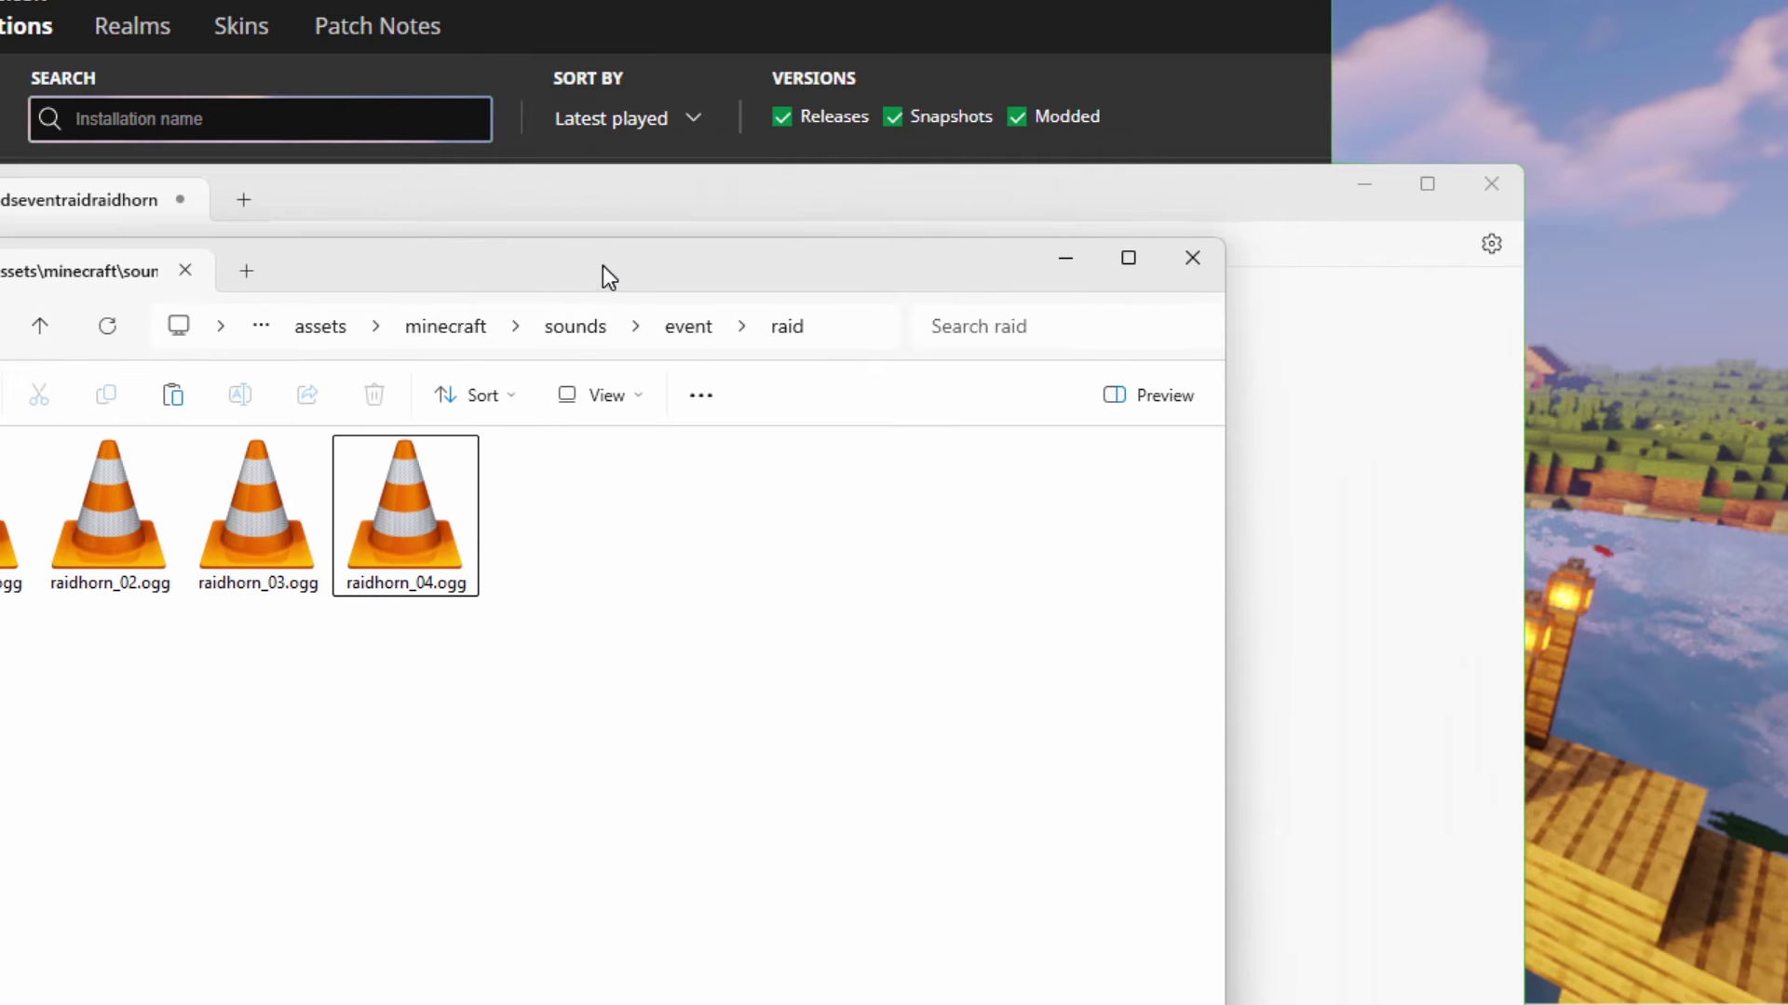
click(1489, 184)
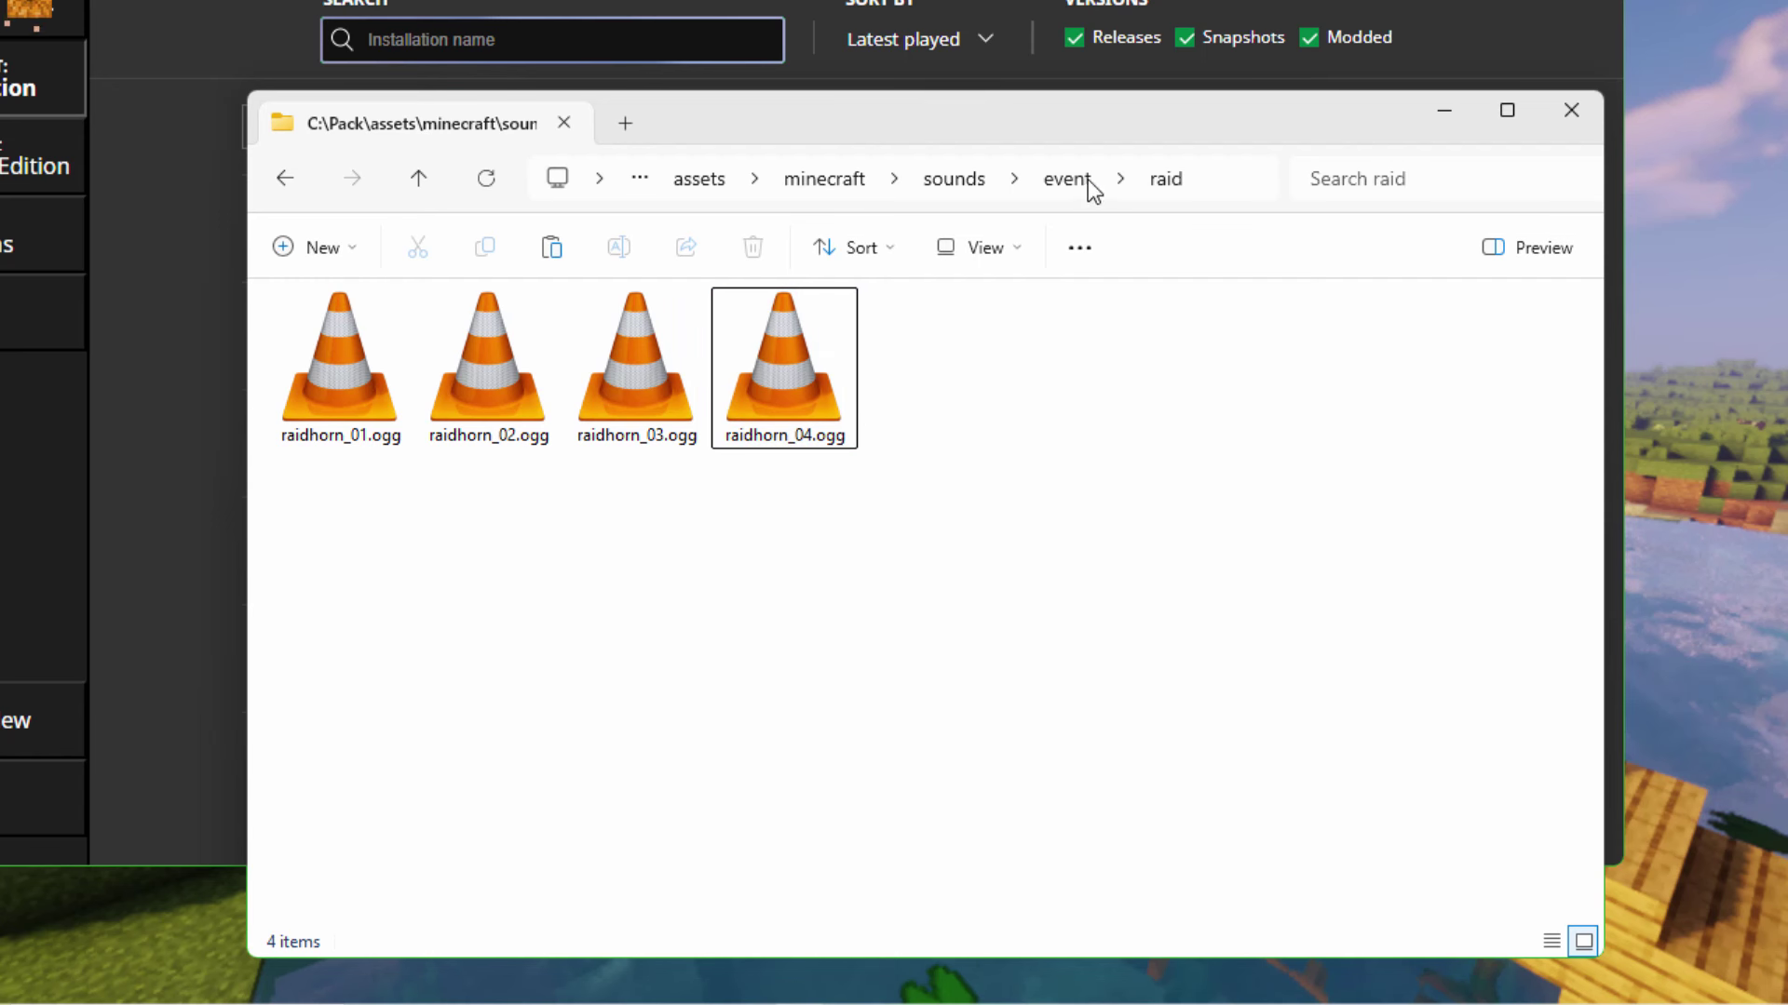
click(710, 181)
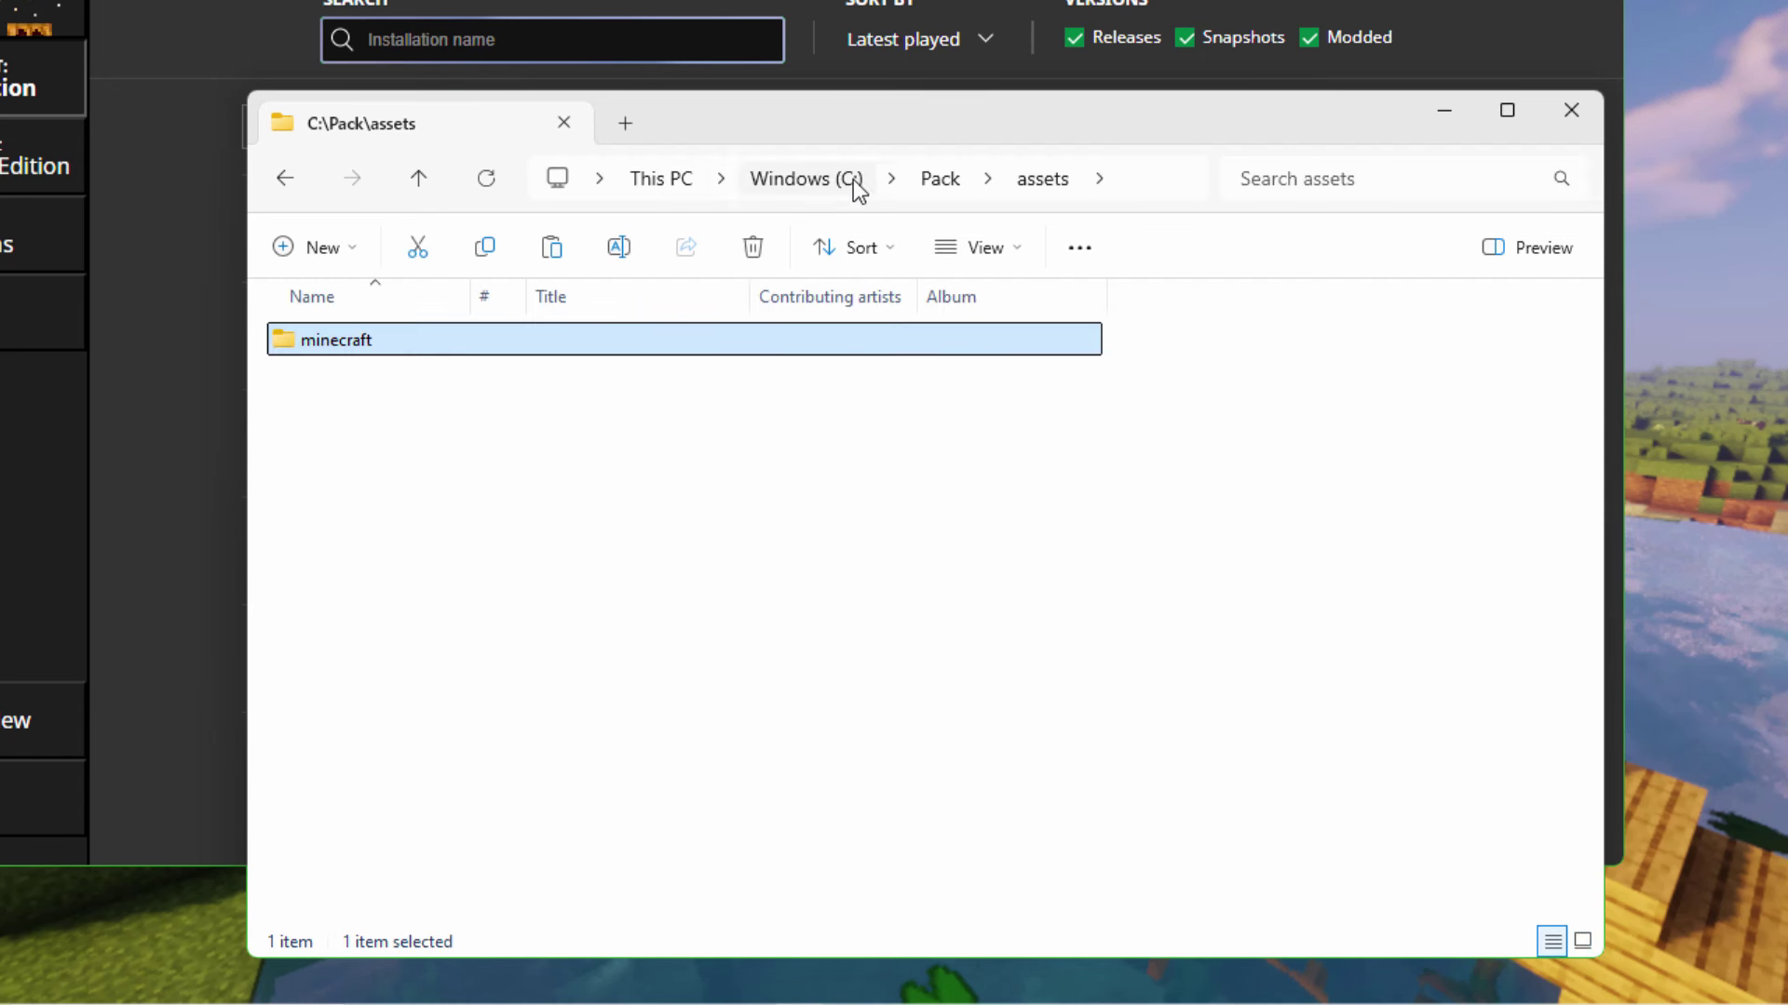
click(943, 182)
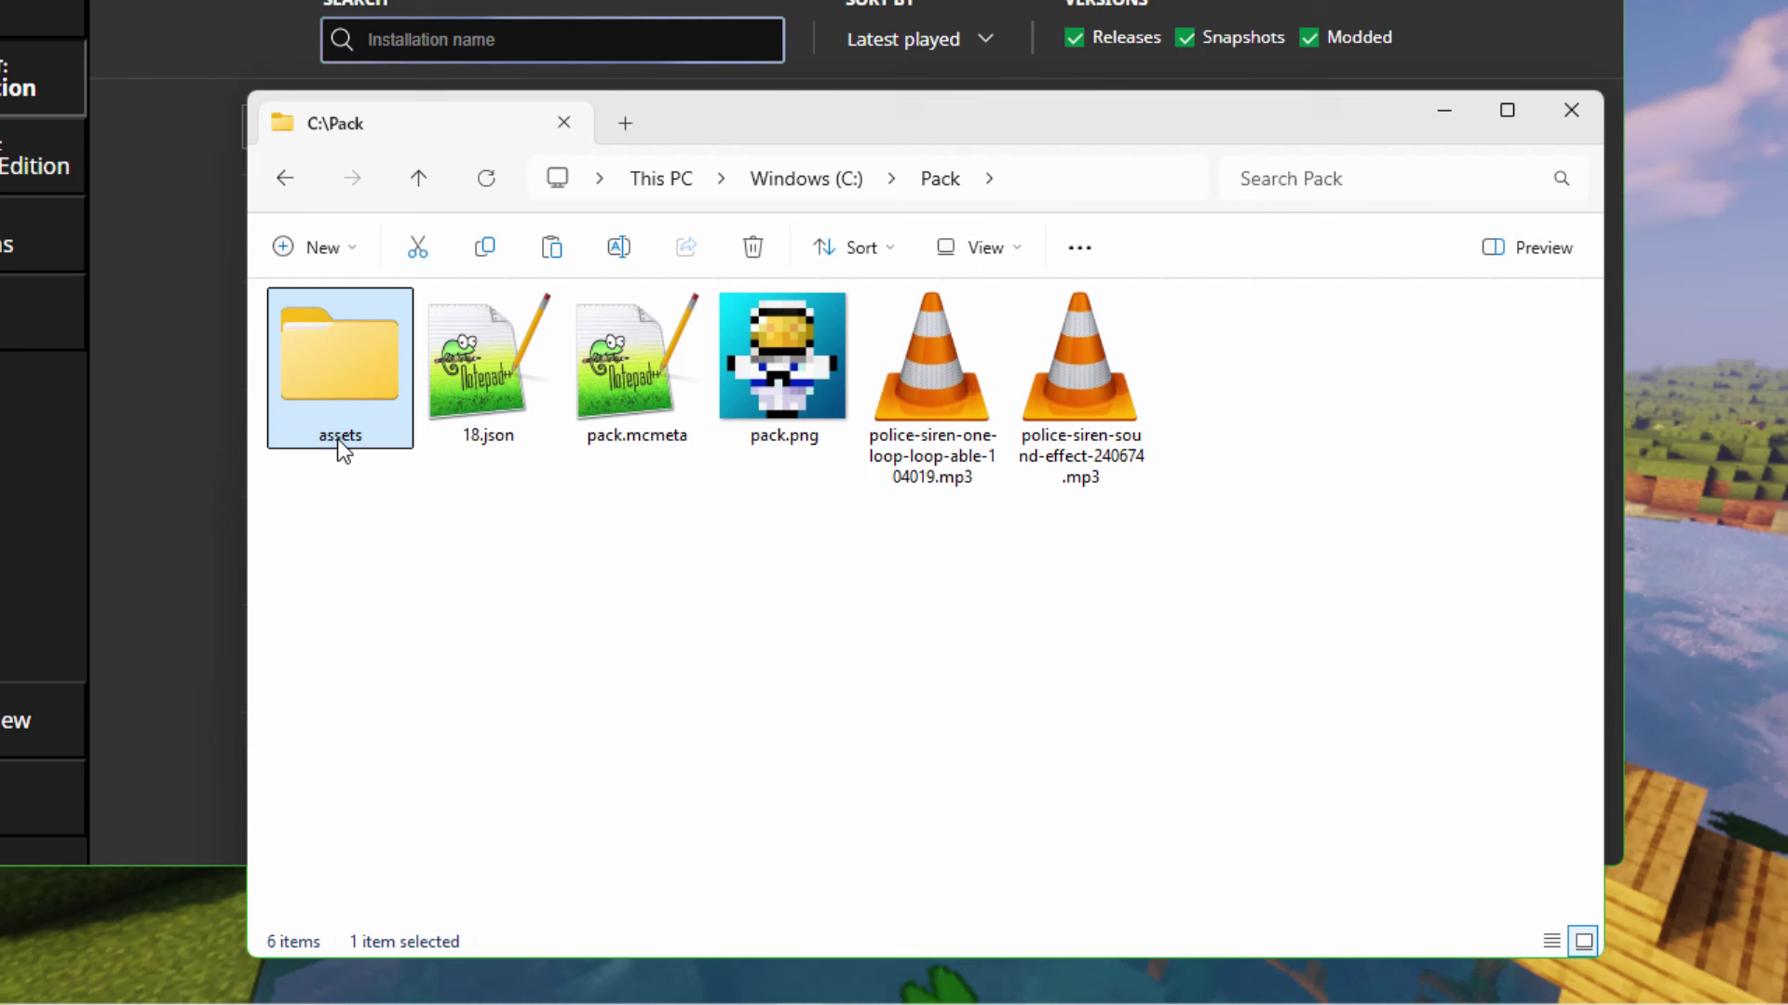
Compress the assets folder, pack.mcmeta and pack.png together into a ZIP file in C:\Pack
key(ctrl)
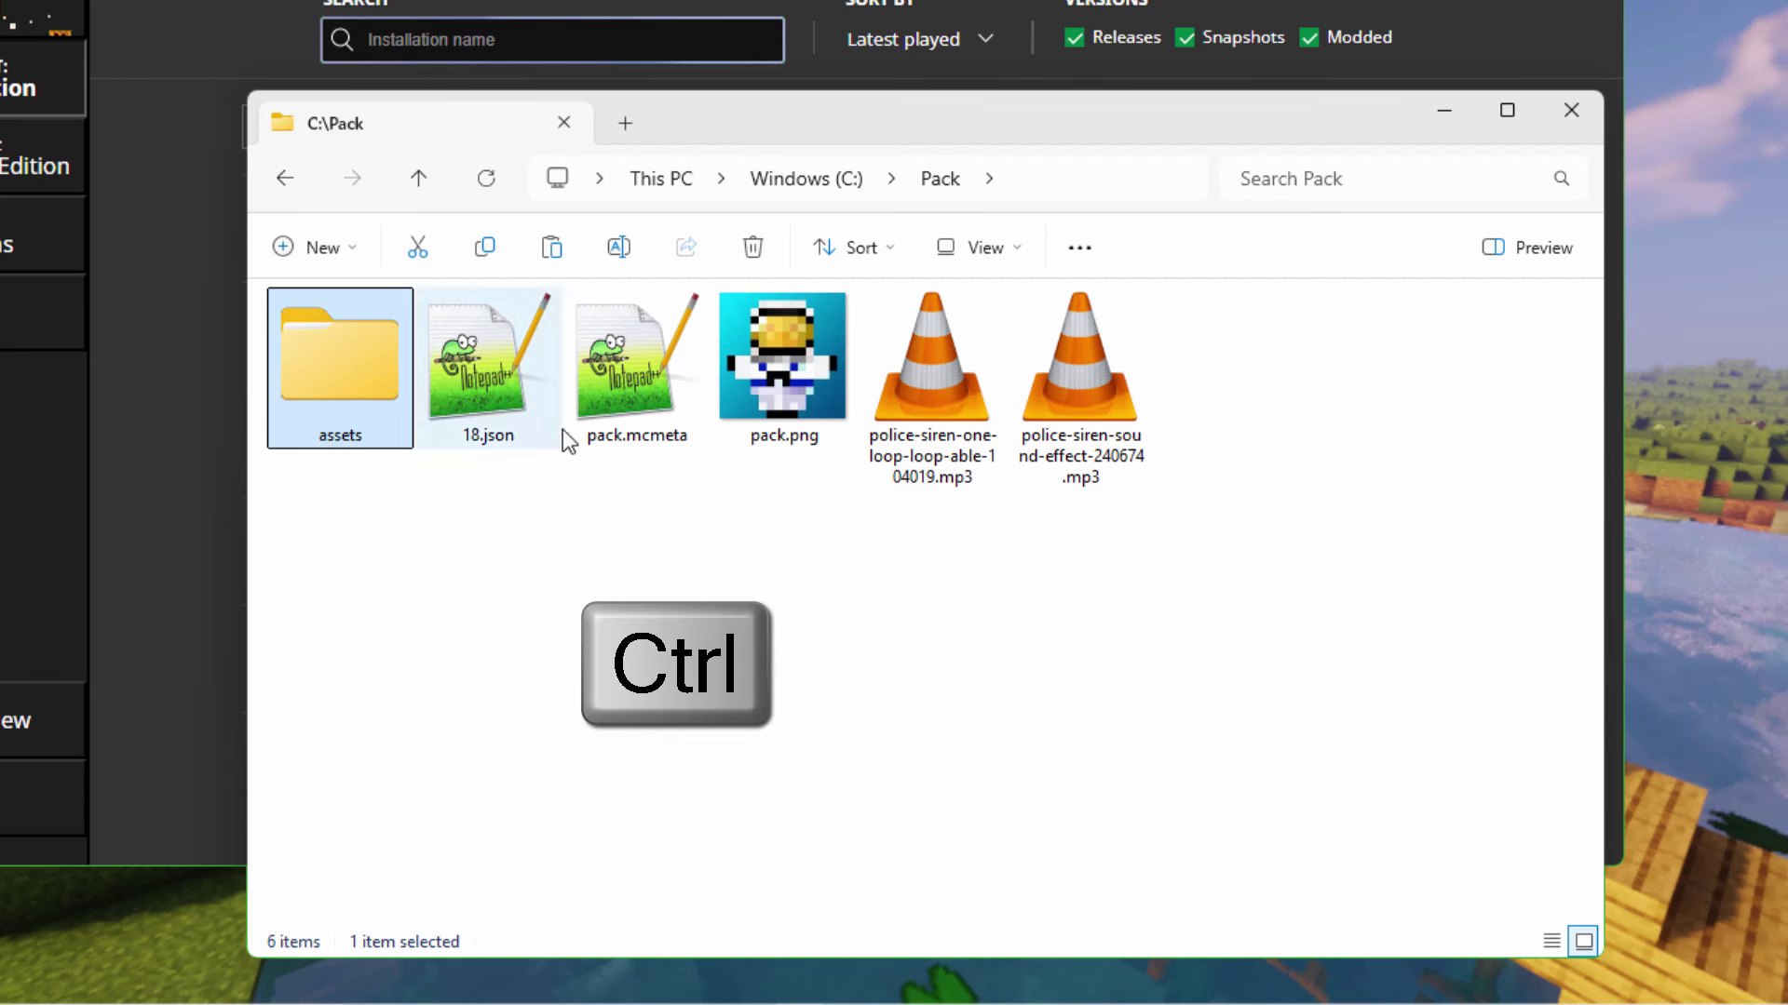
ctrl+click(612, 371)
ctrl+click(806, 373)
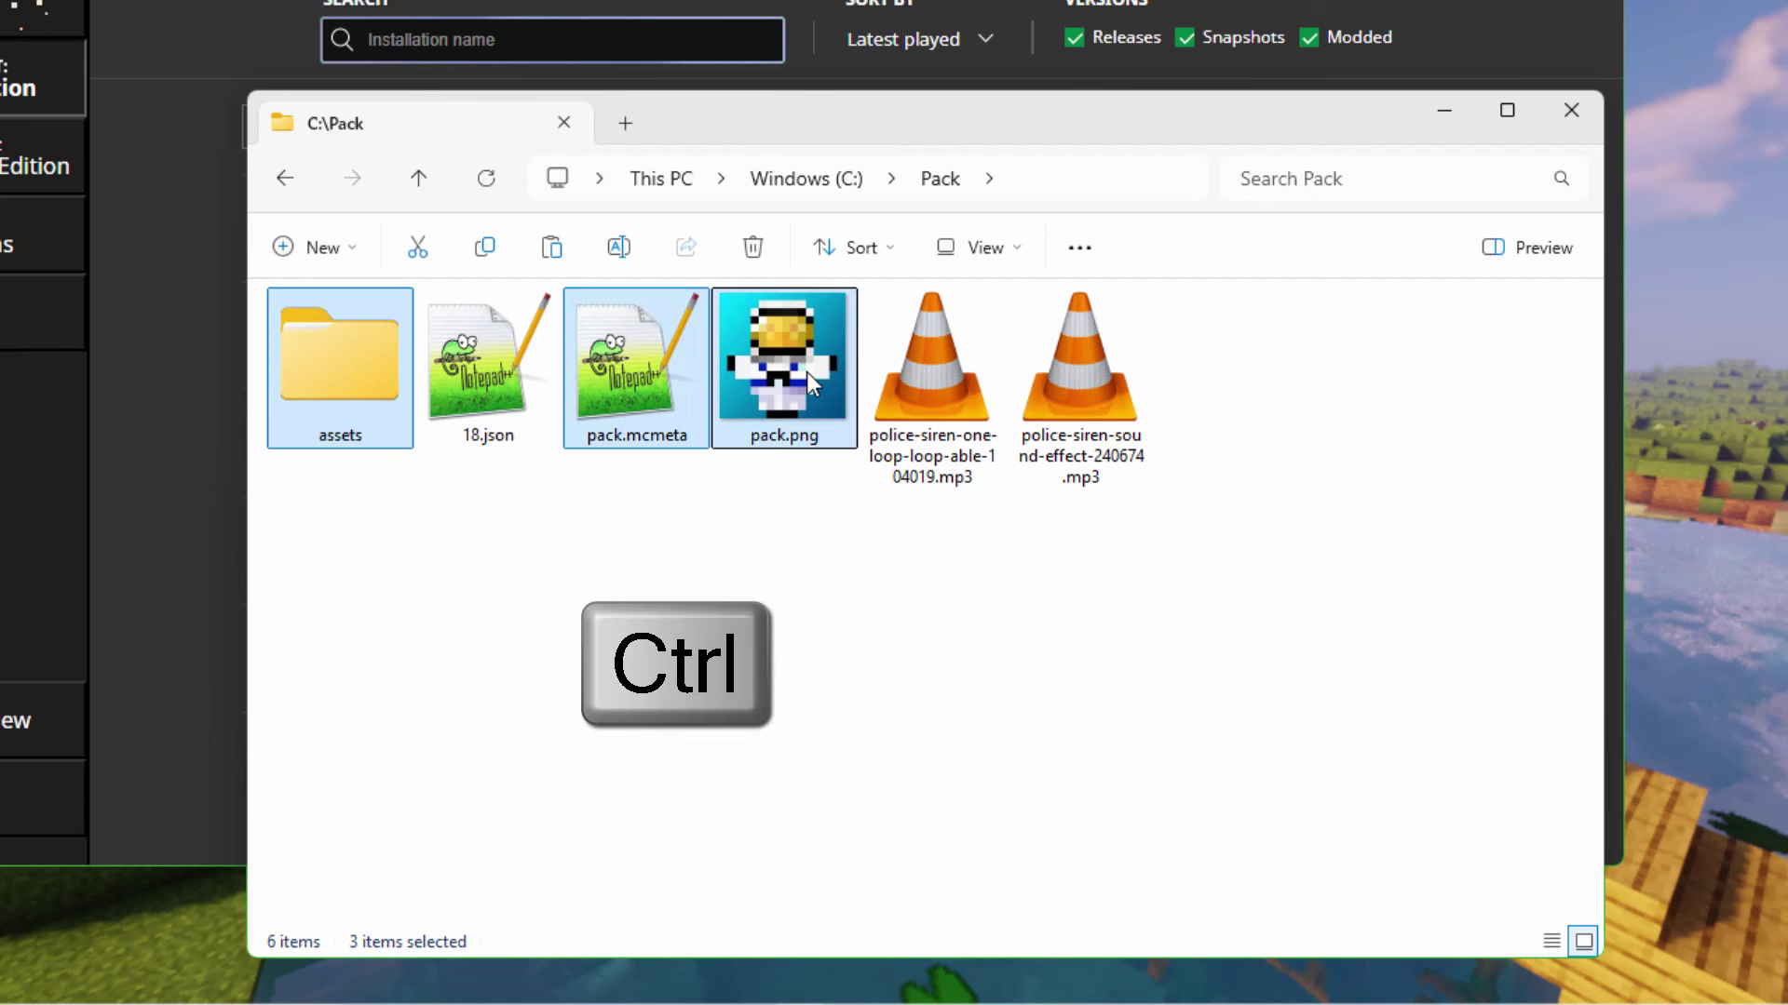
right_click(776, 369)
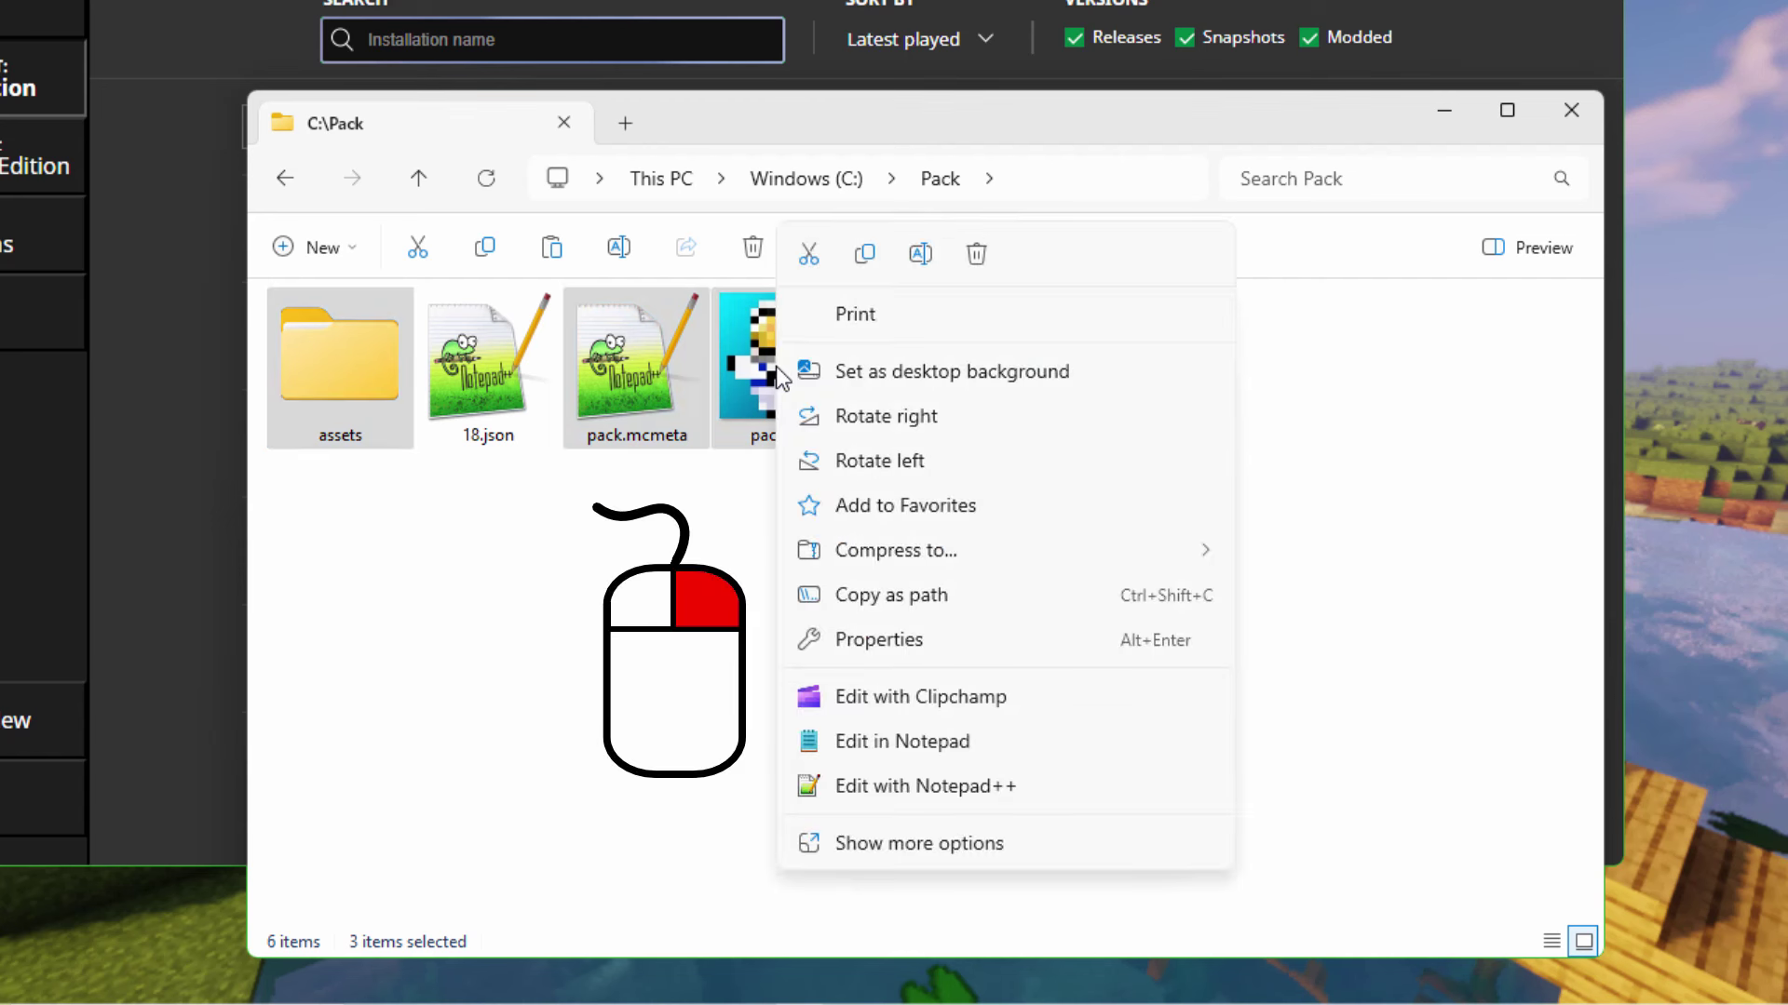
mouse_move(1010, 550)
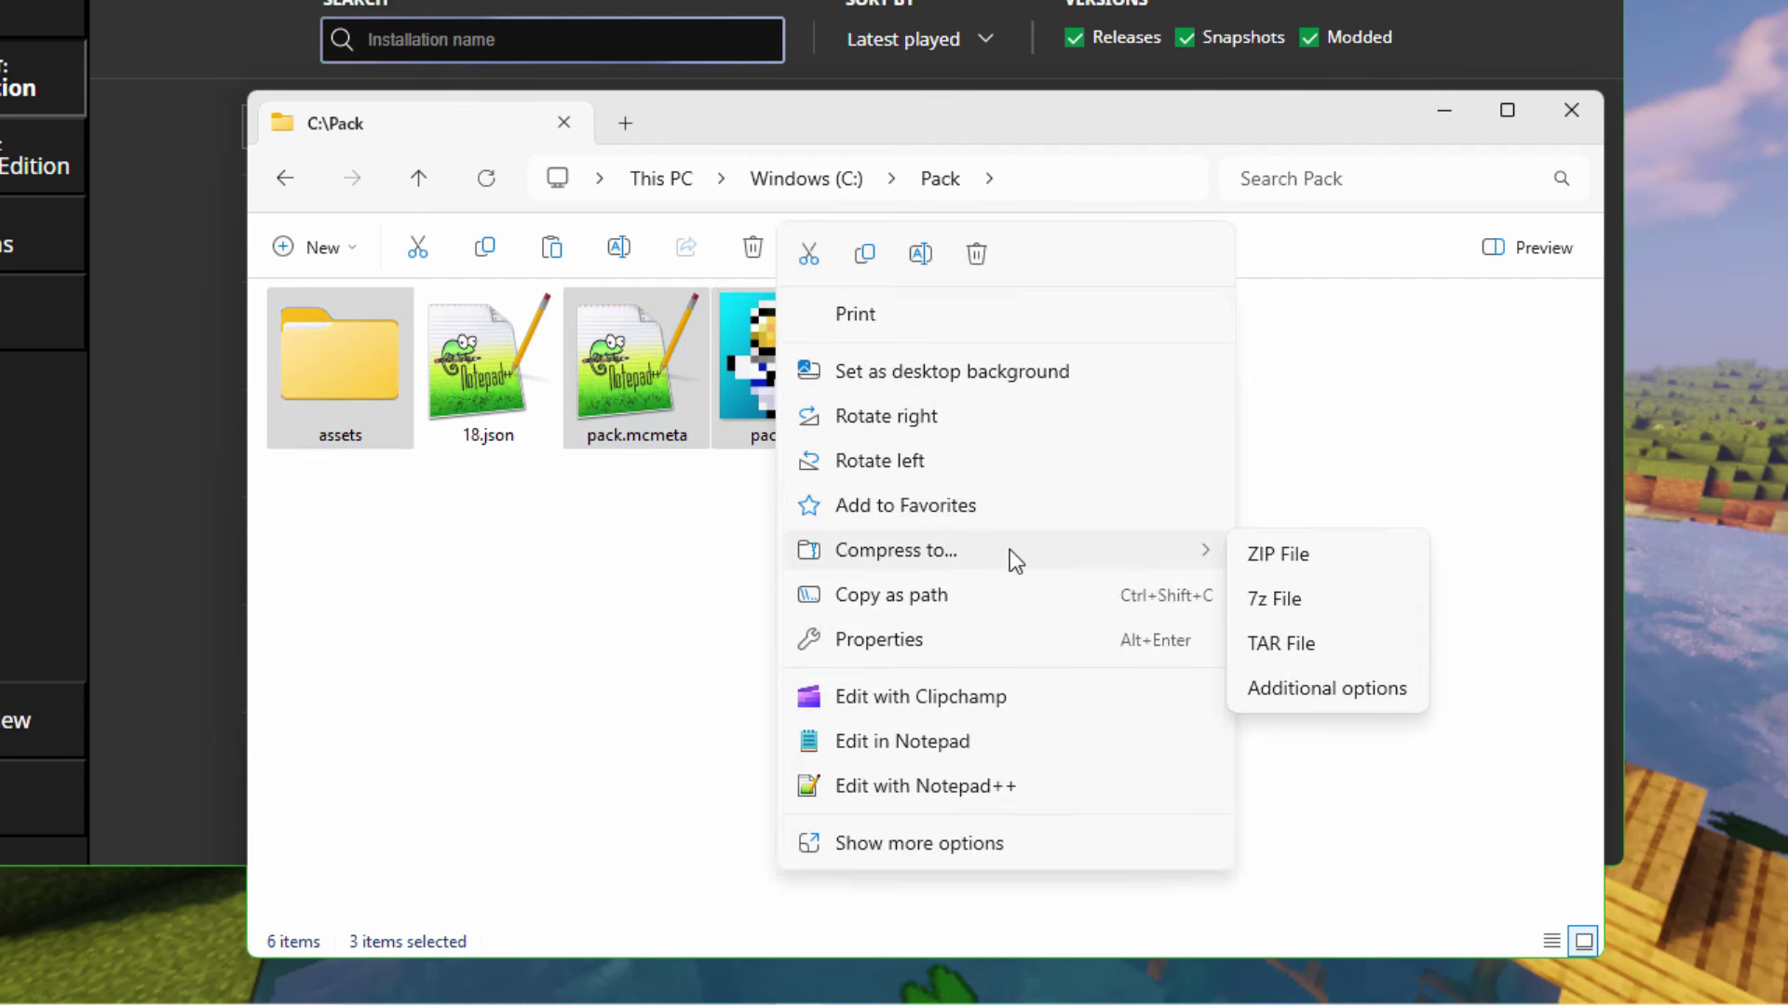
click(1300, 547)
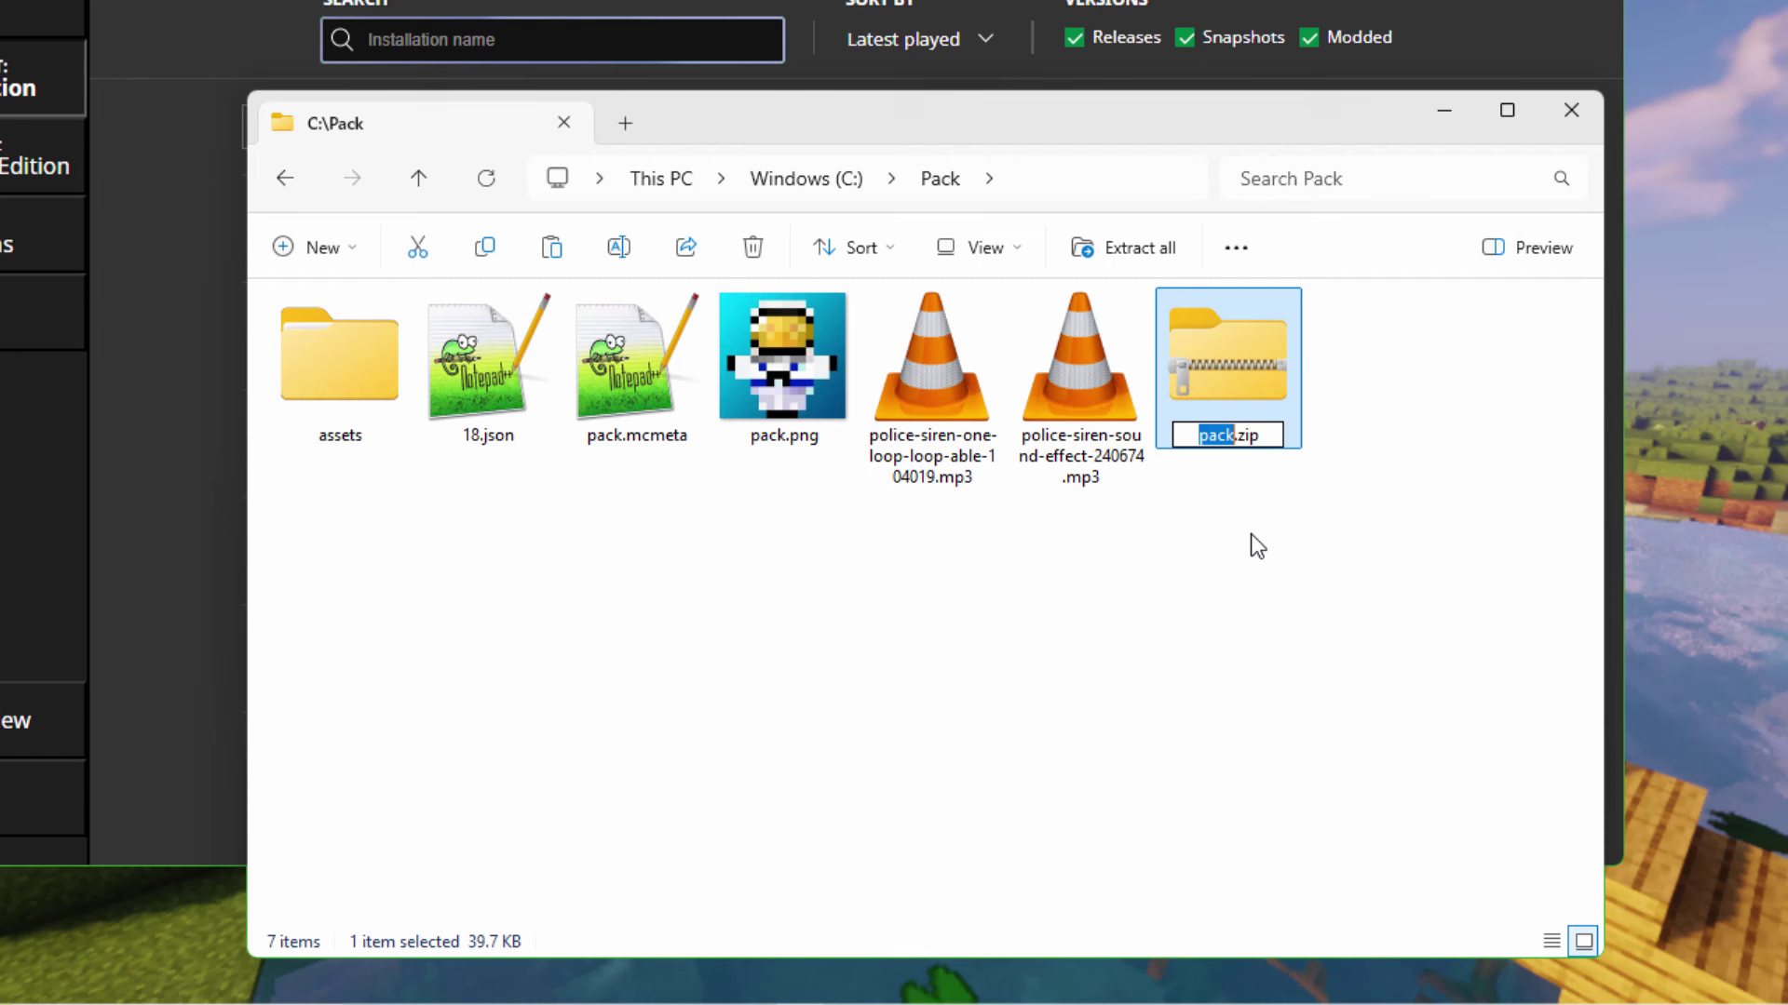
Name the new archive raid_siren.zip
text(raid siren)
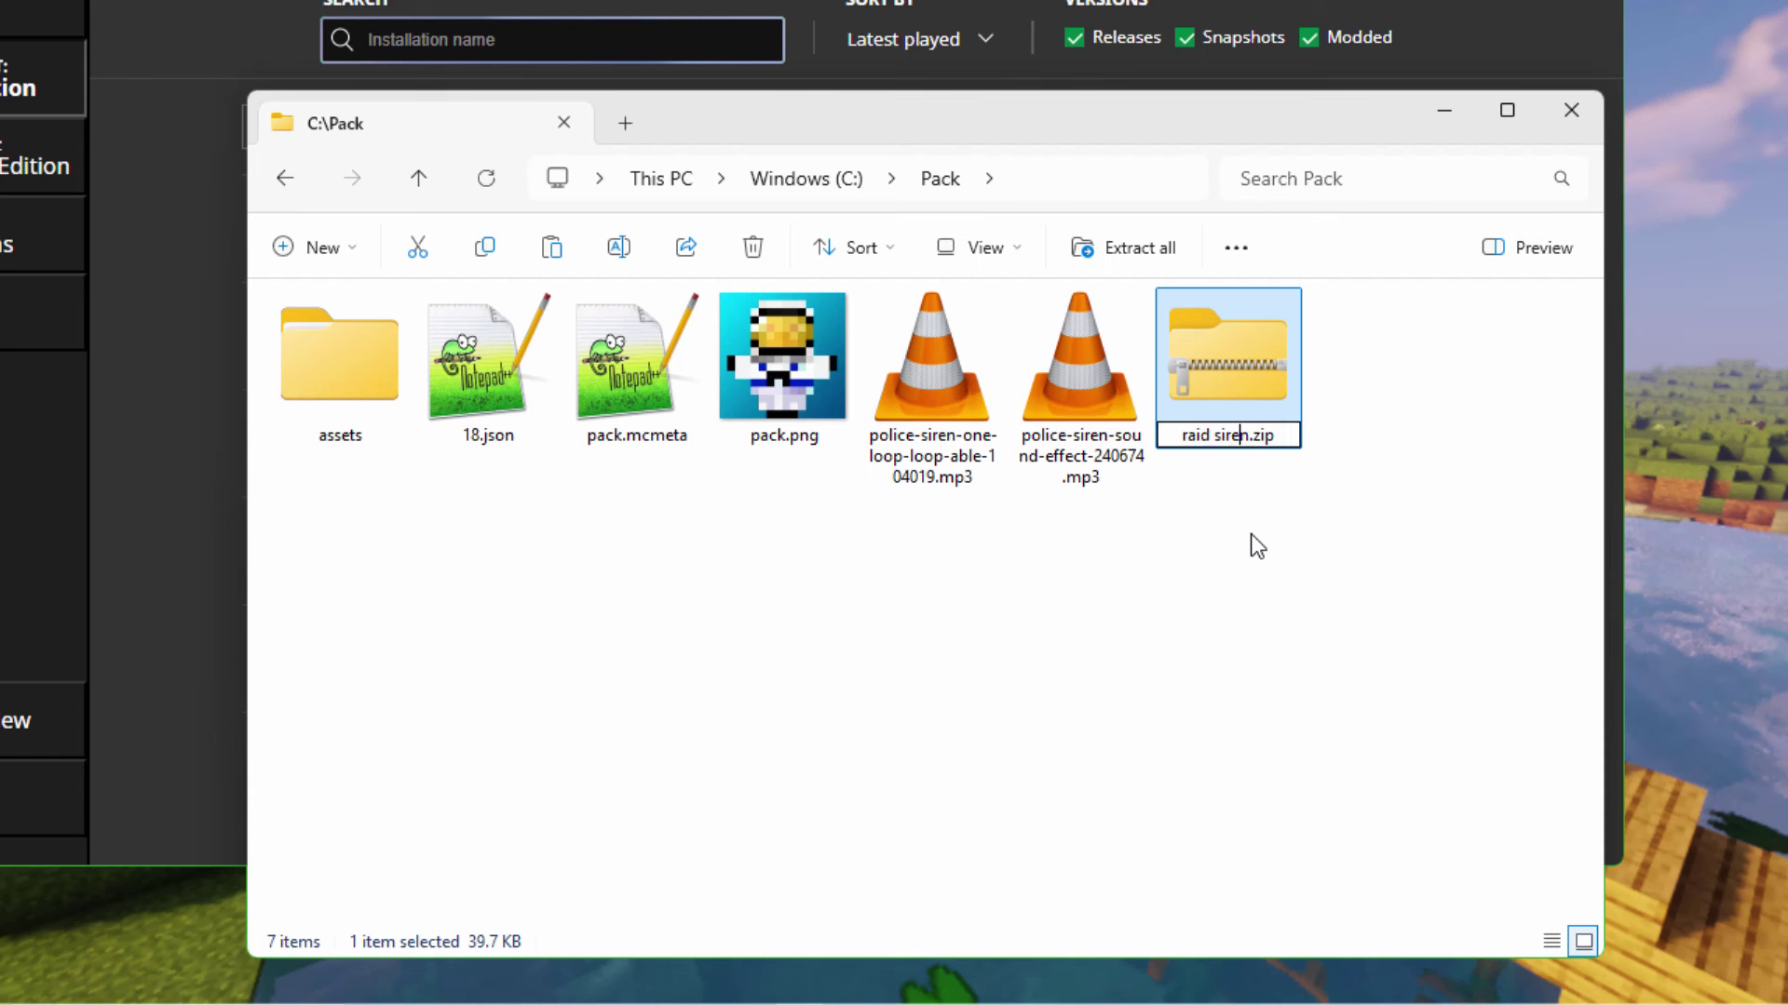
key(Left)
key(Left)
key(Left)
key(Left)
key(Left)
key(BackSpace)
text(_)
click(1250, 545)
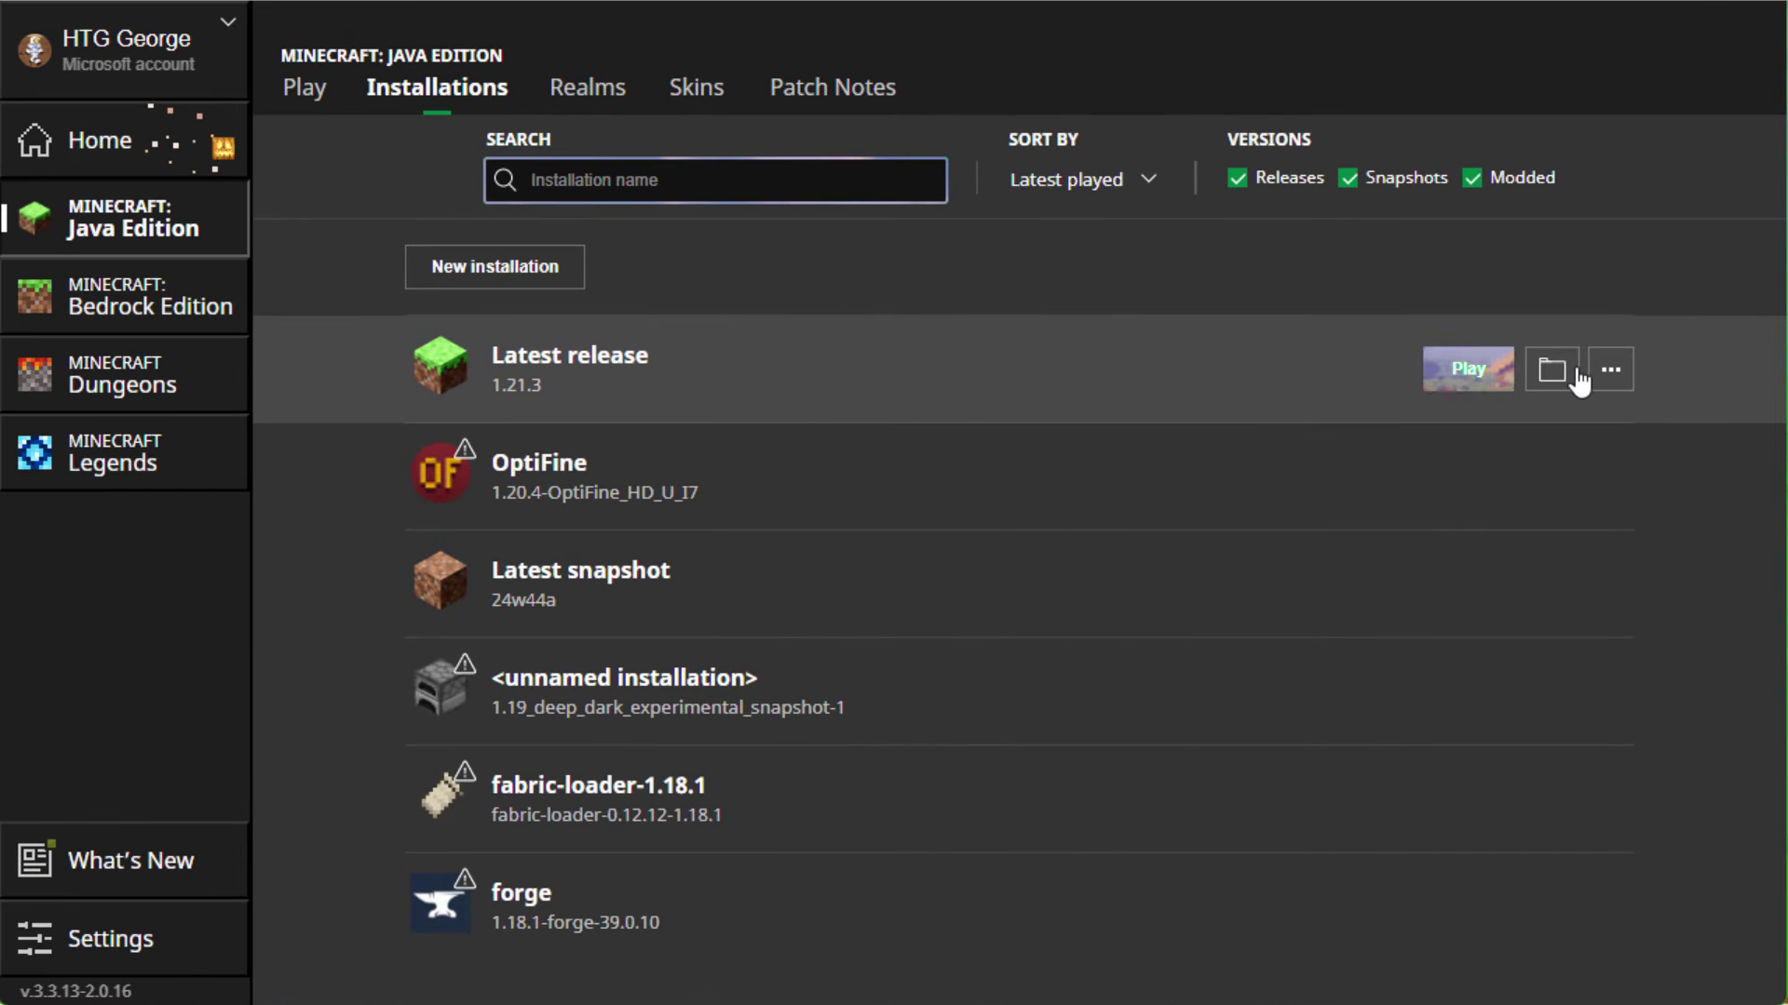
From the Minecraft launcher, open the Latest release installation's .minecraft folder and go into its resourcepacks folder
click(1551, 373)
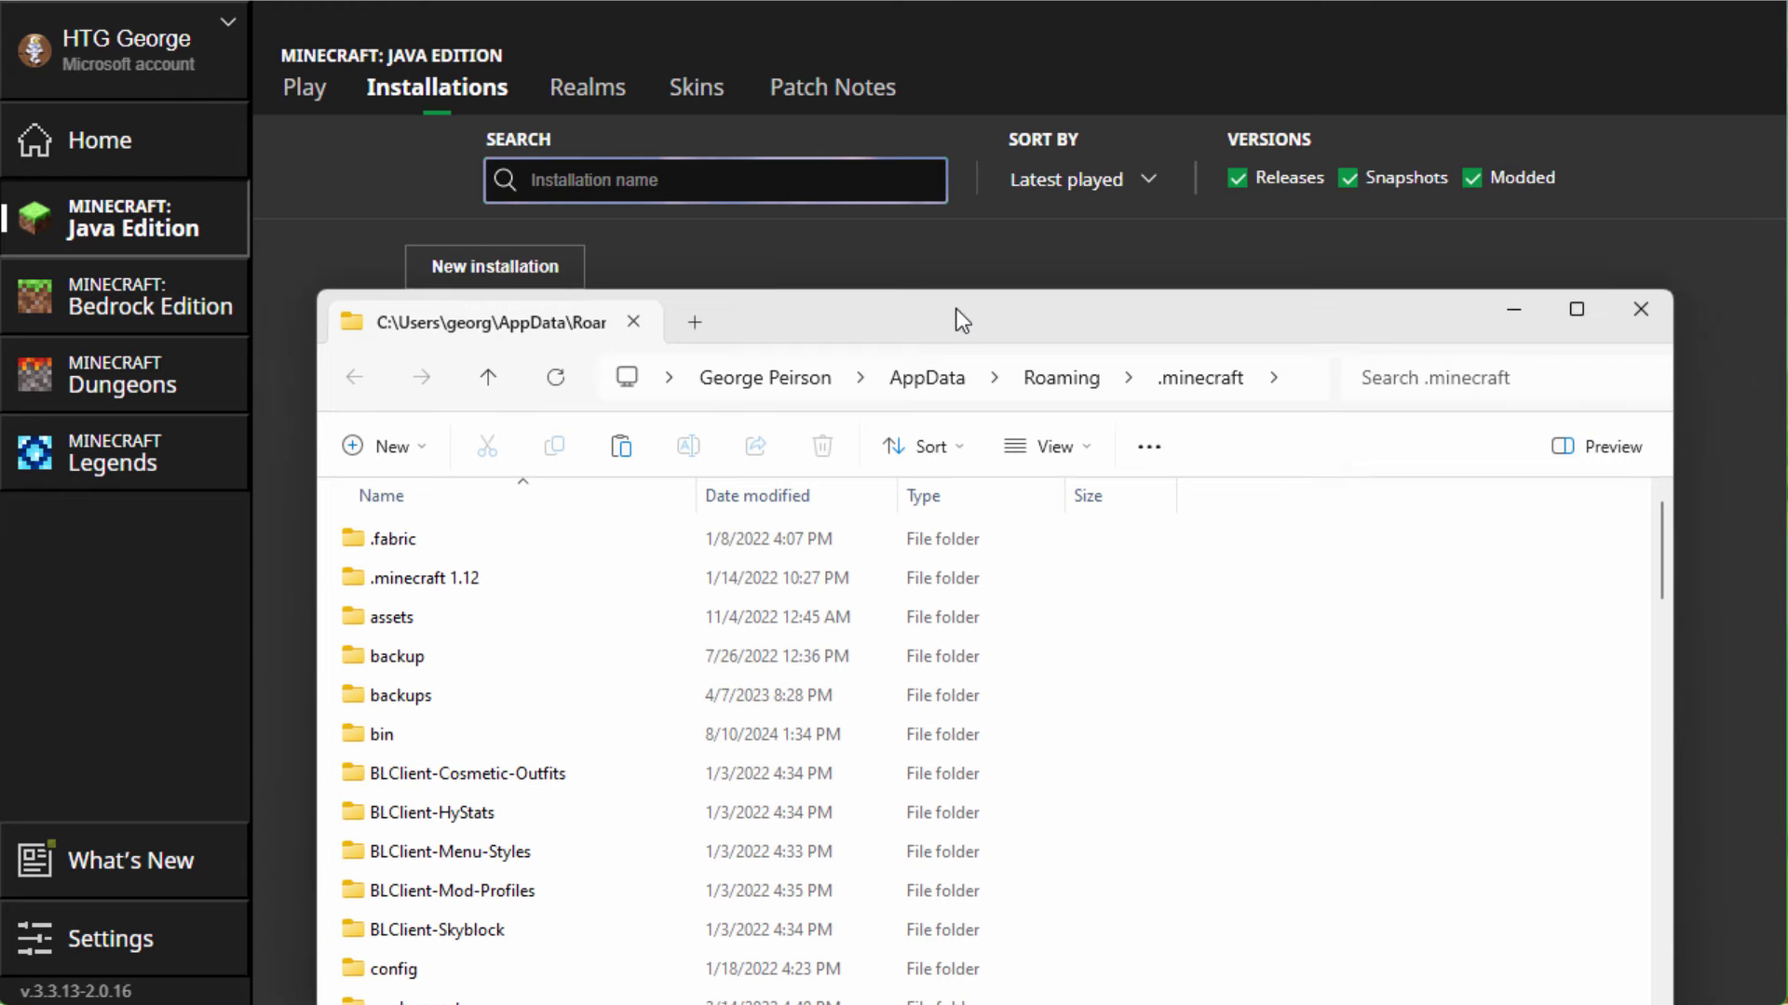
drag(954, 320, 840, 242)
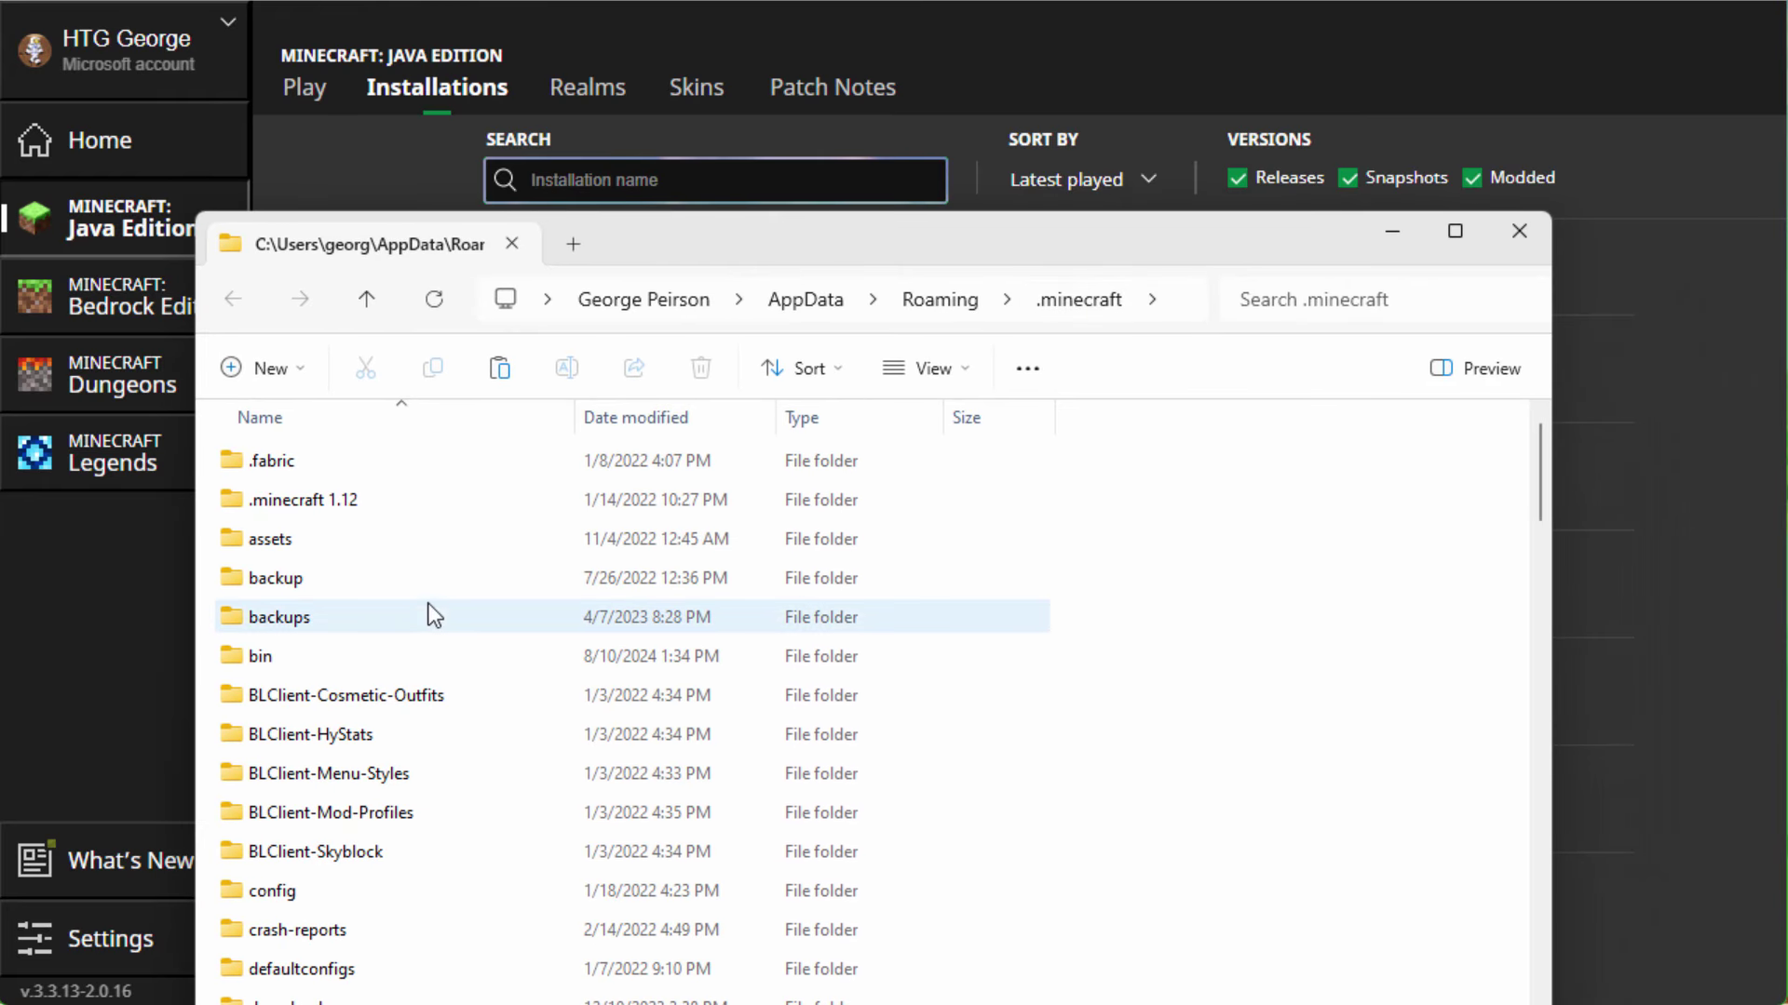
scroll(380, 611, down, 5)
scroll(382, 616, down, 1)
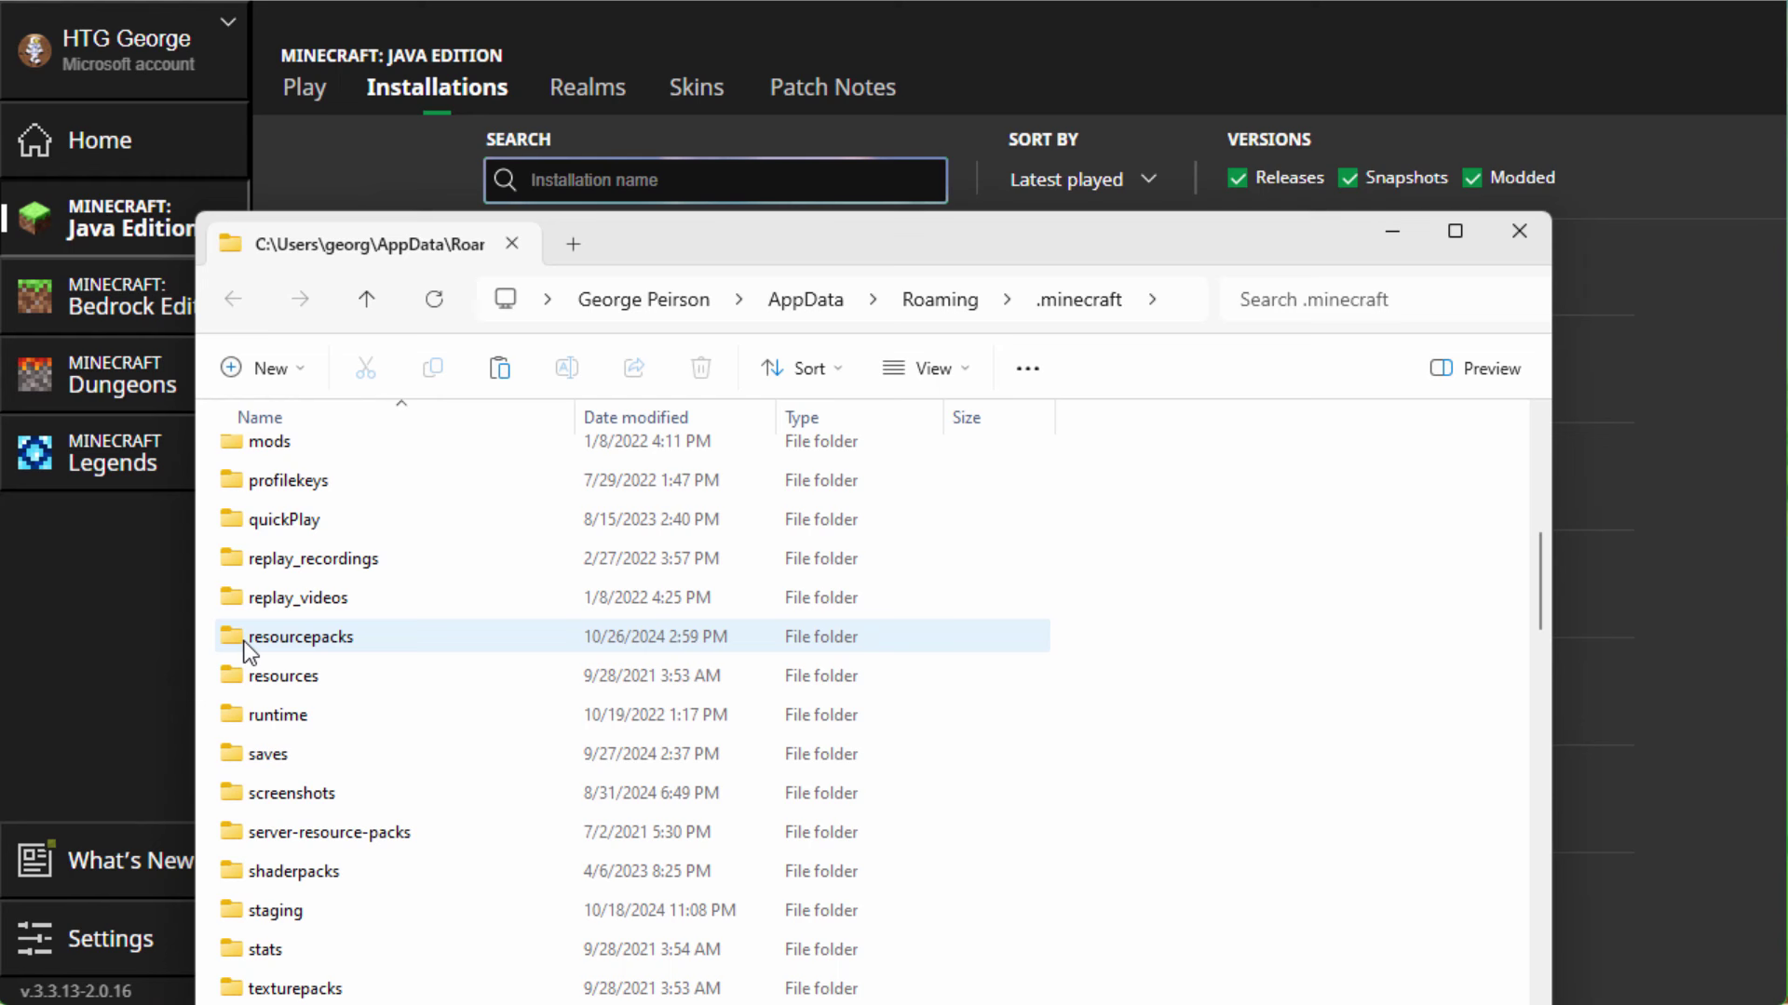
click(244, 640)
double_click(244, 640)
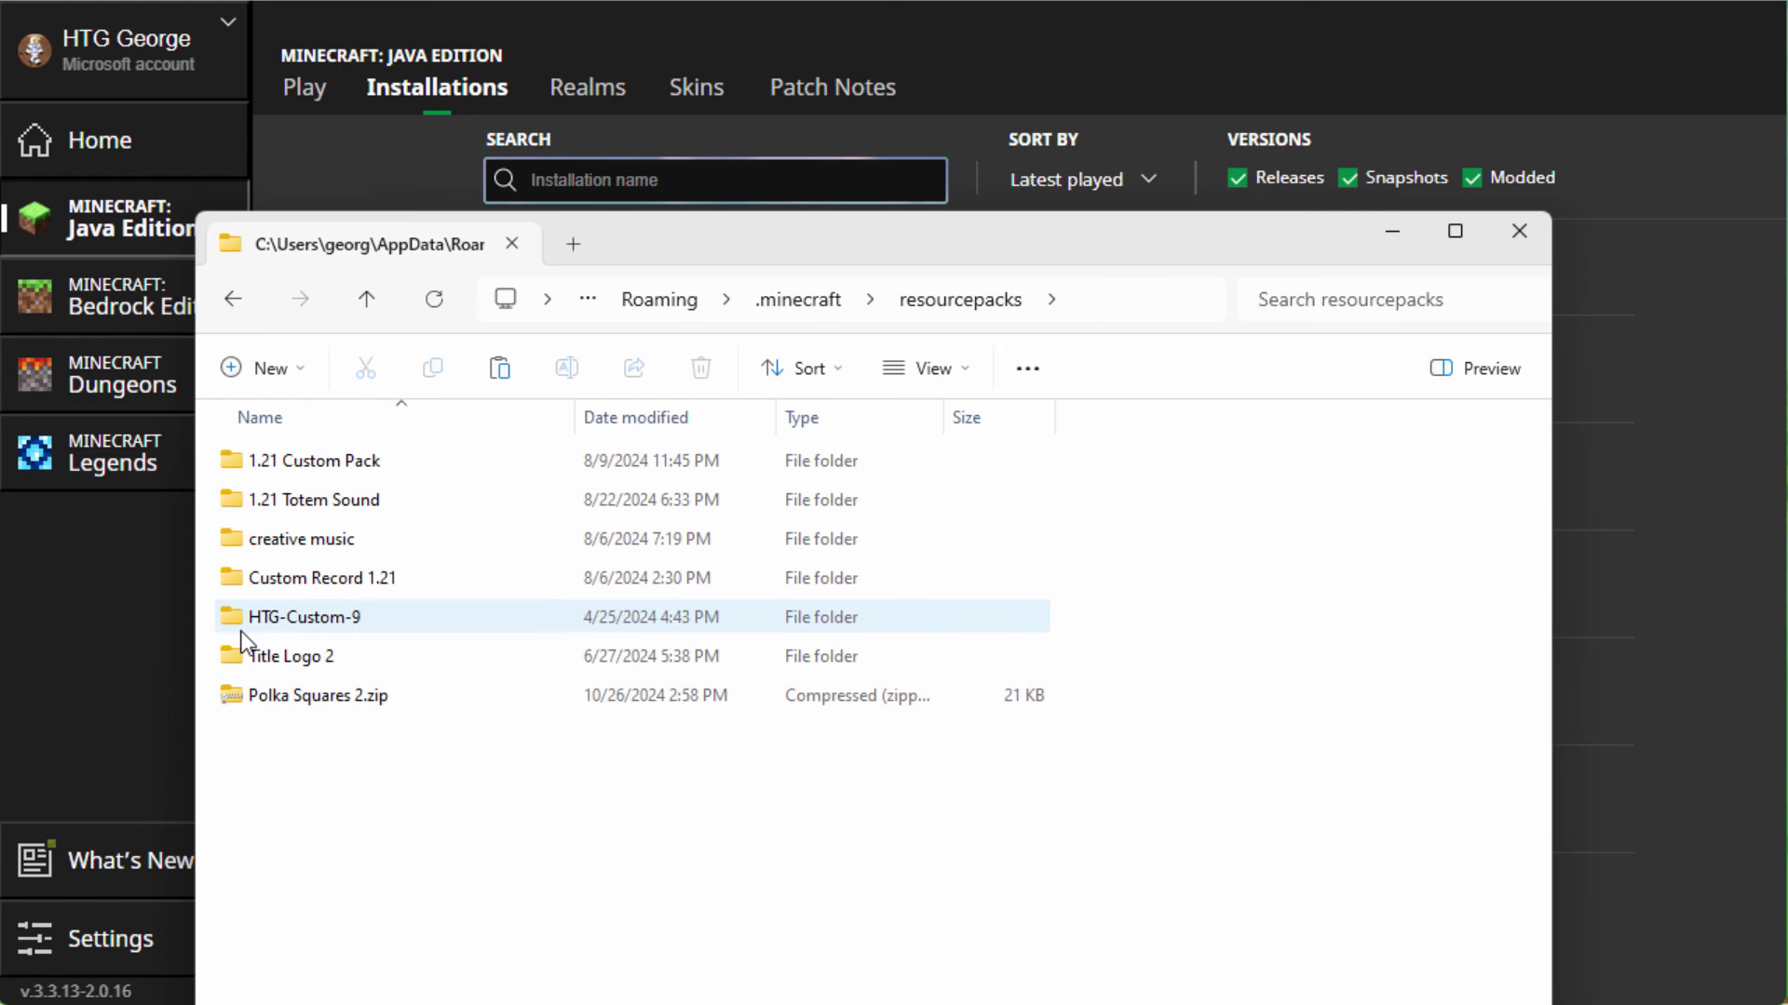
drag(846, 232, 734, 204)
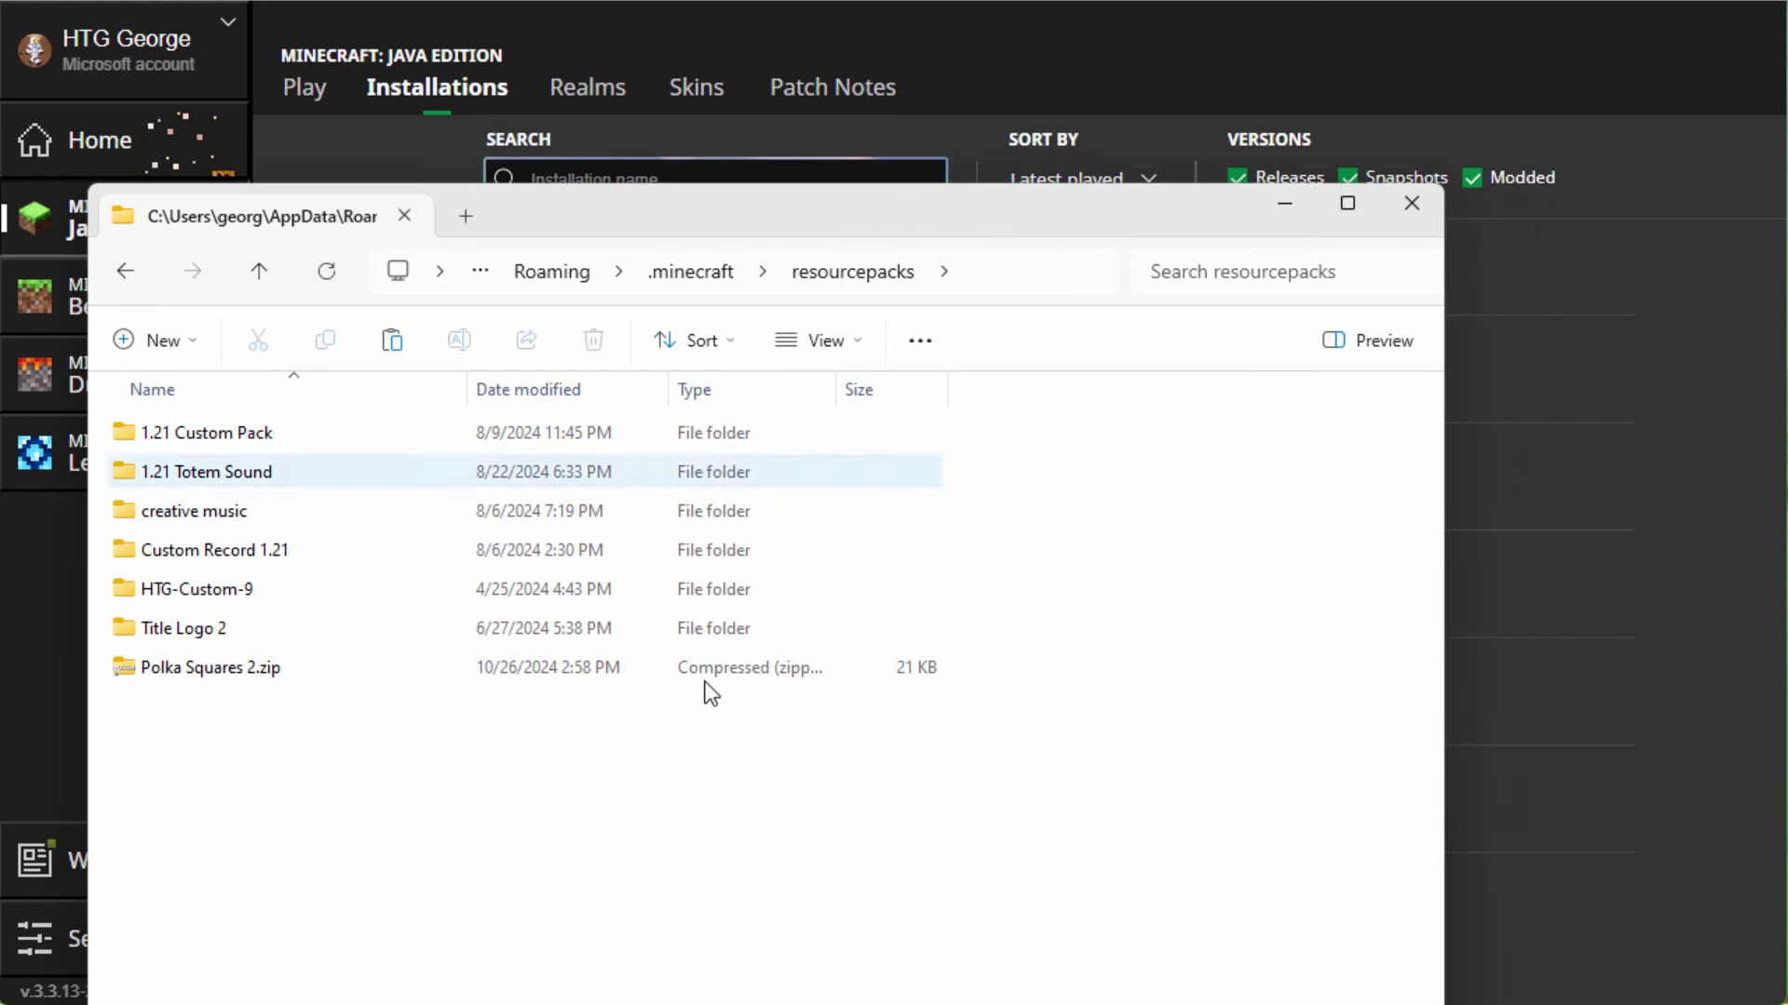
Place the C:\Pack window beside the resourcepacks window and move raid_siren.zip into the resourcepacks folder
key(alt+Tab)
drag(1285, 280, 1436, 290)
click(1572, 503)
drag(1567, 505, 249, 762)
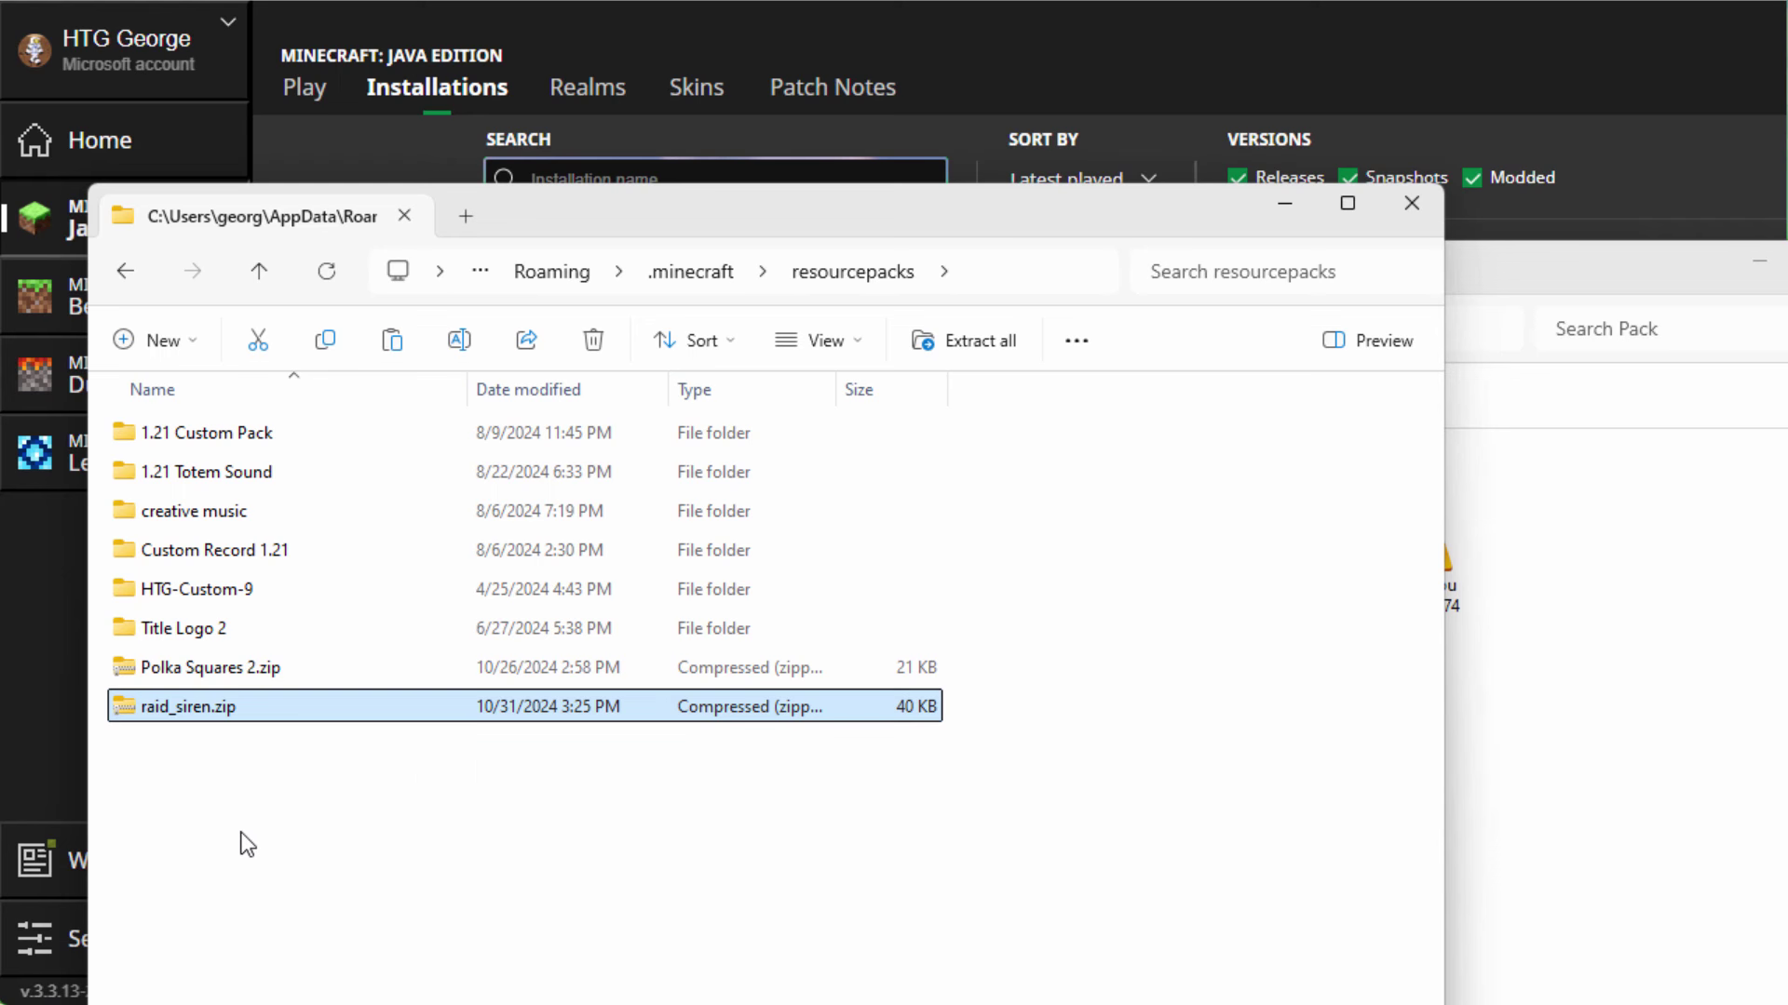
Minimize the resourcepacks window, launch the Latest release 1.21.3 installation and open the game's resource pack selection
click(1284, 203)
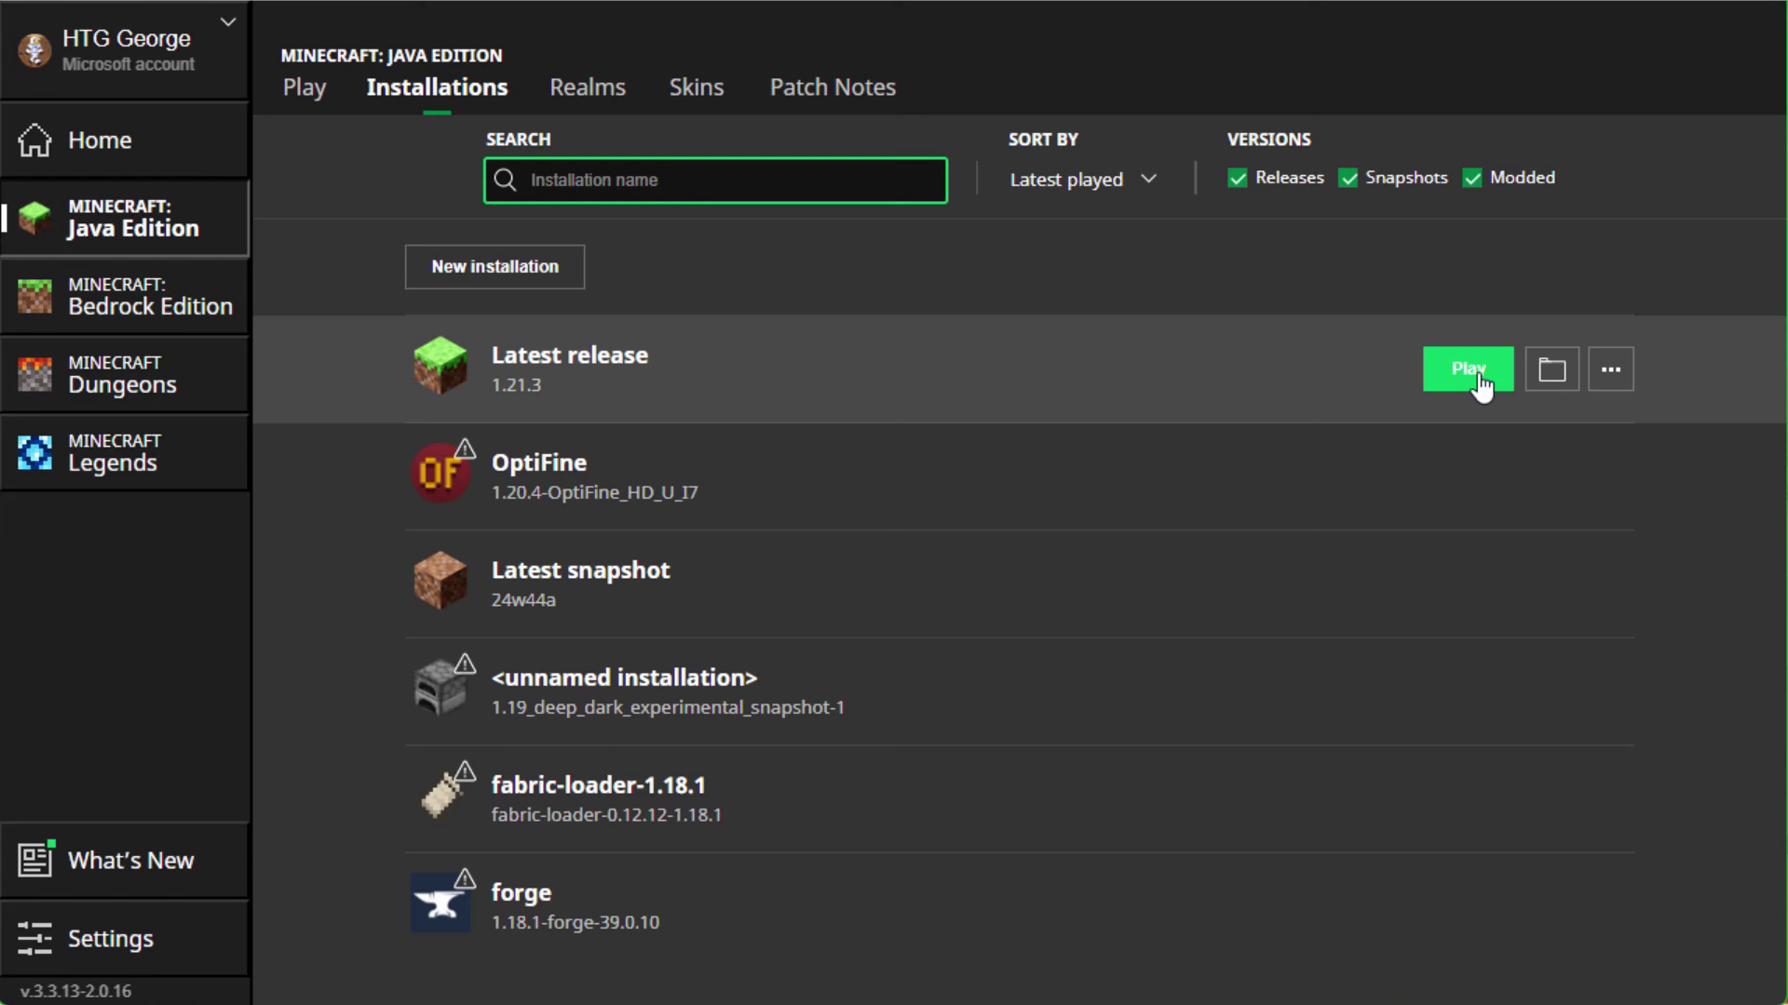
click(1469, 370)
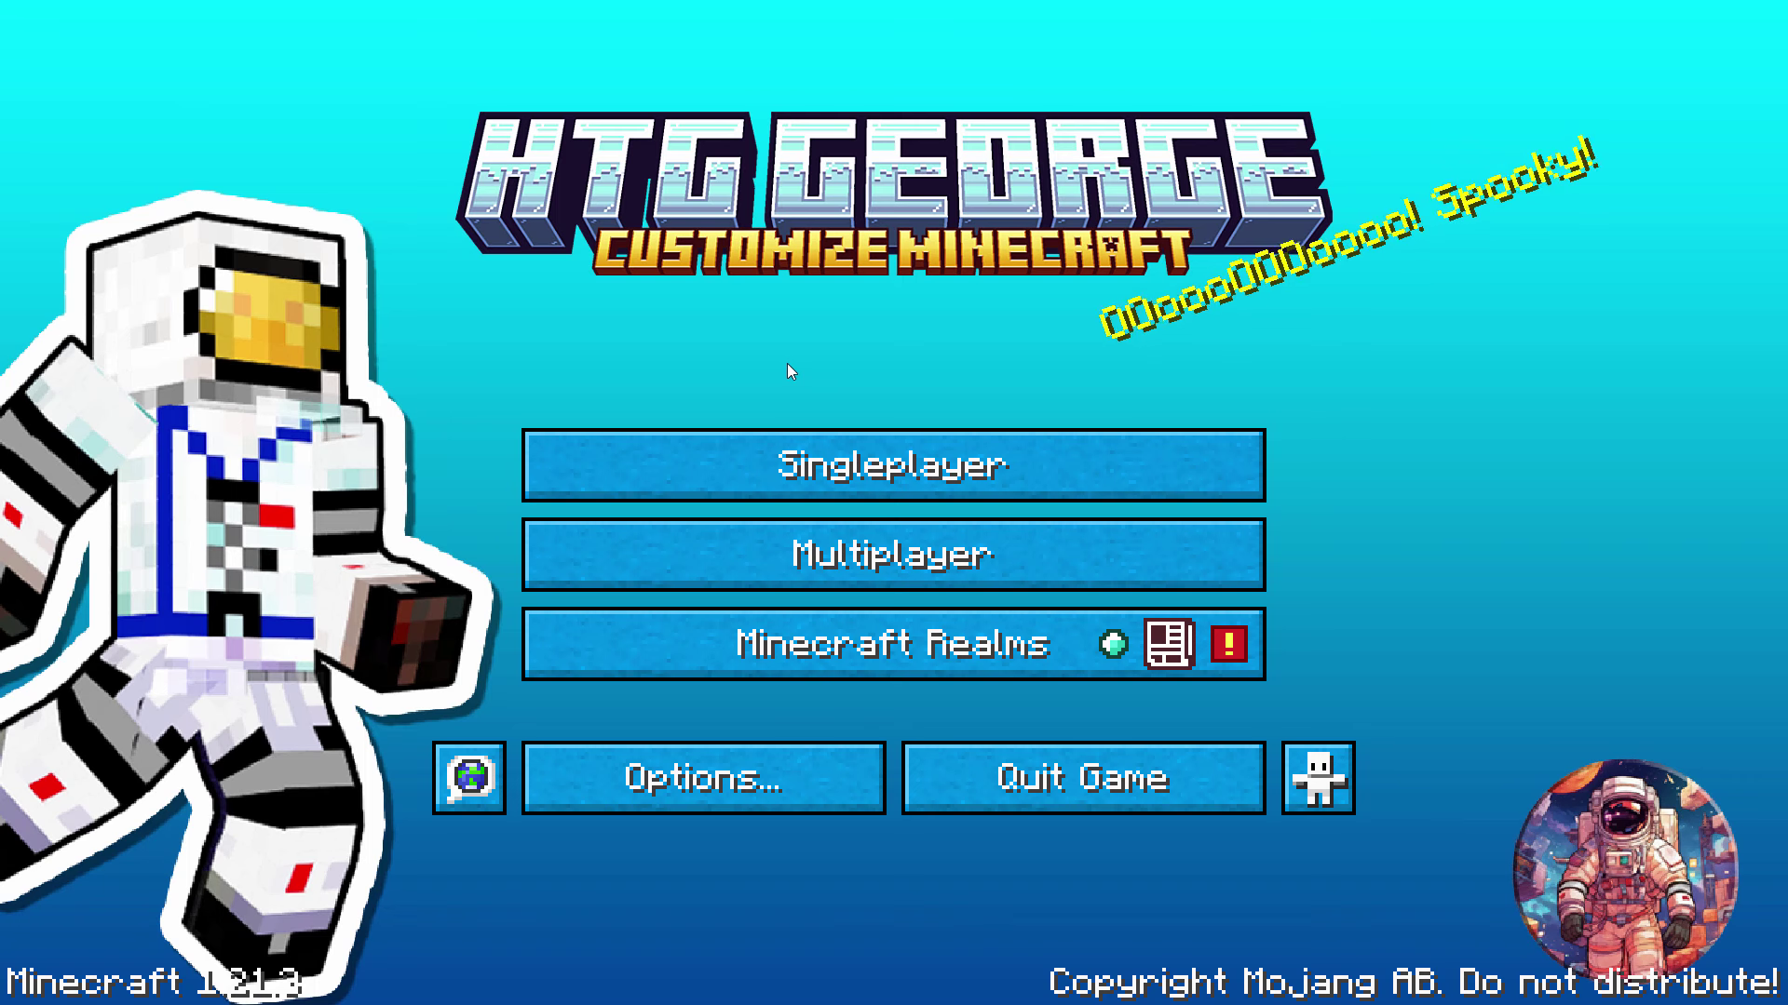
click(693, 803)
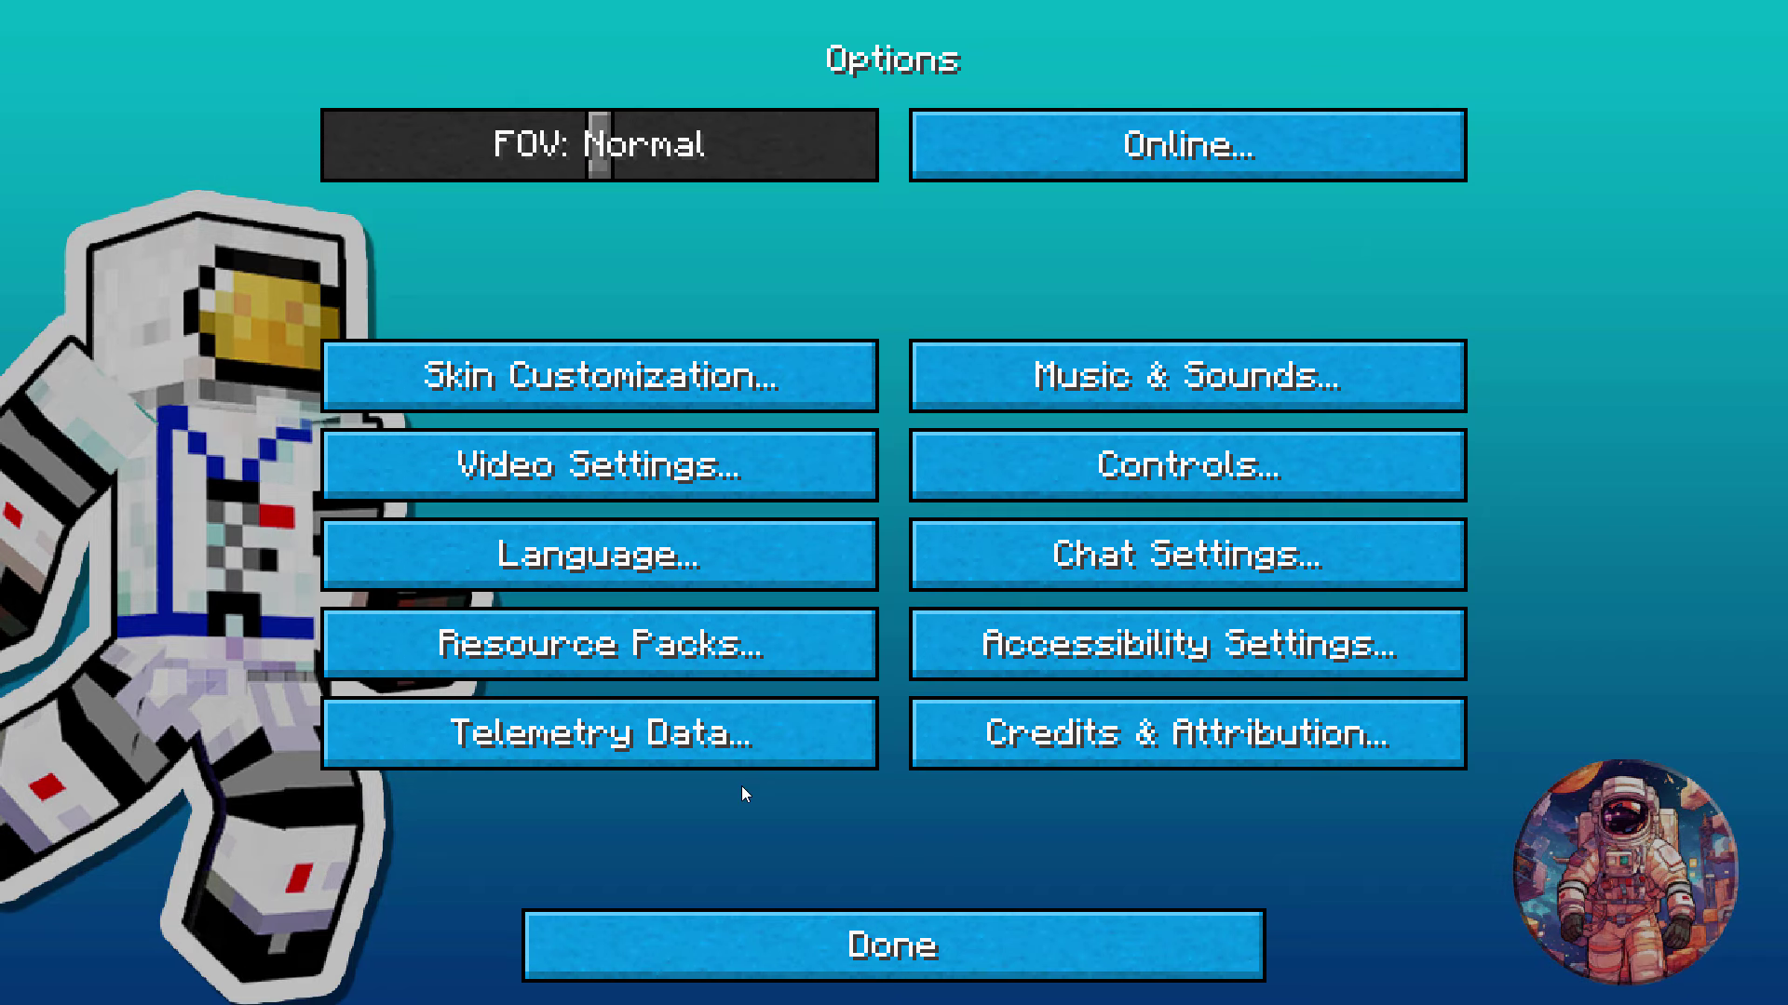
click(654, 645)
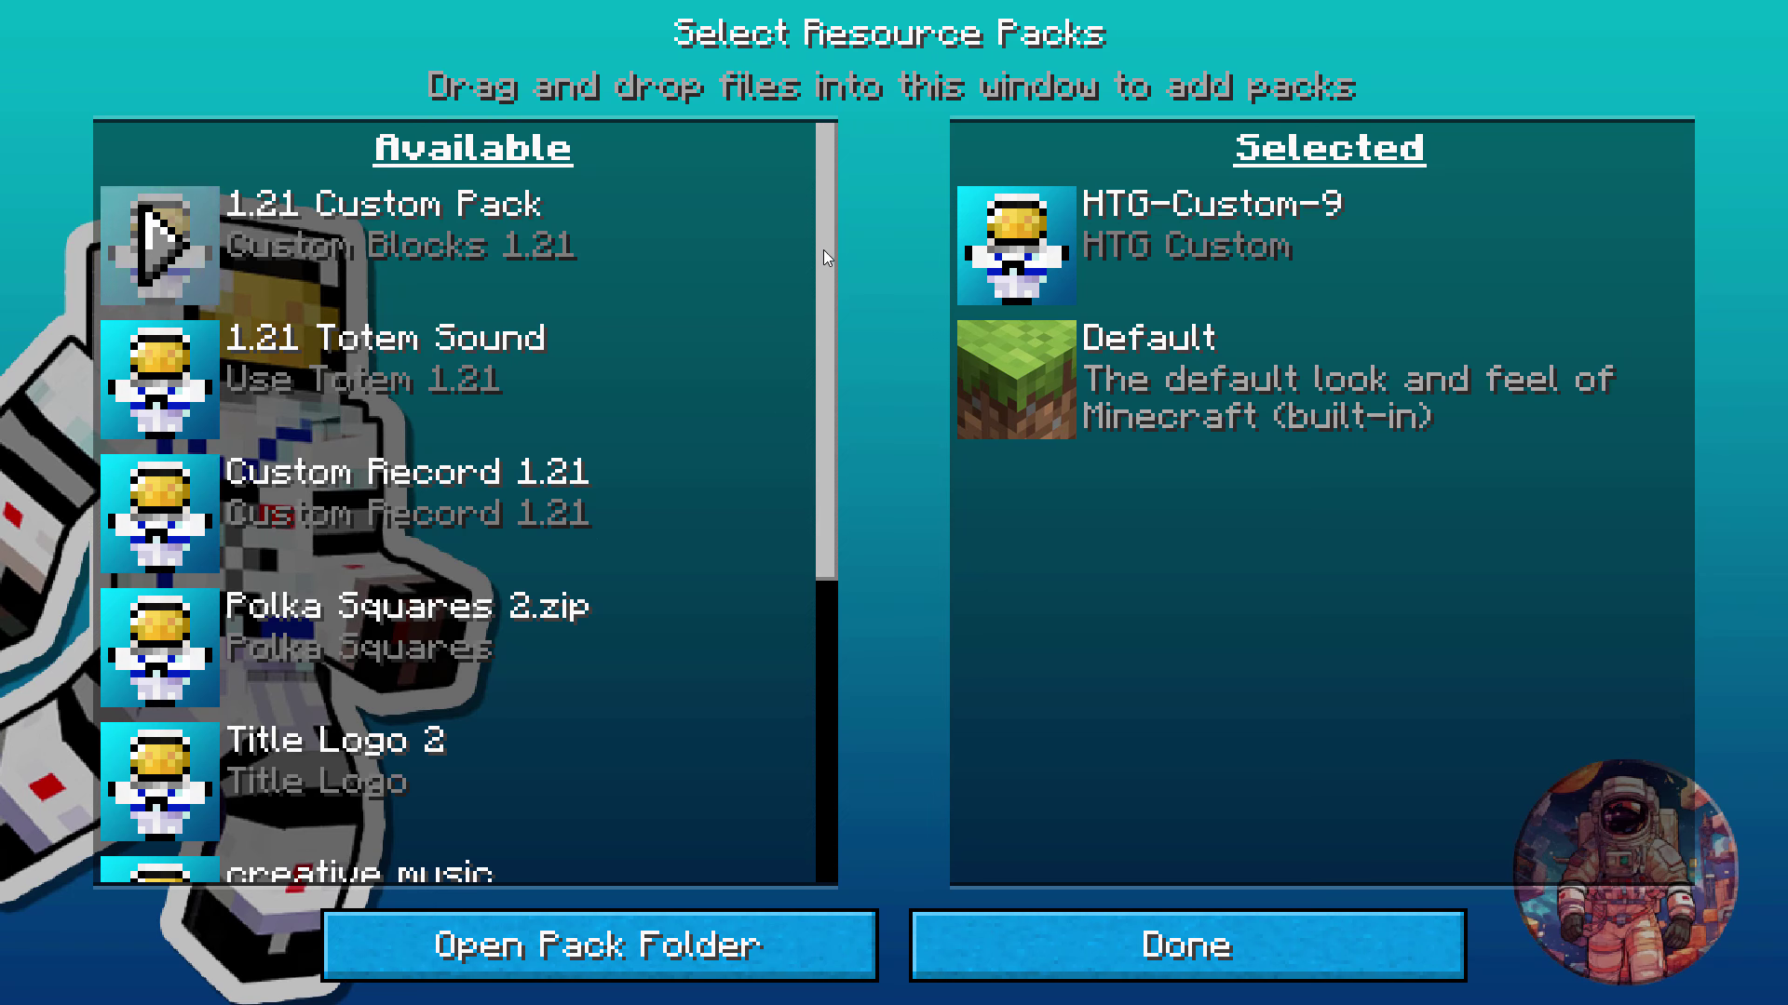
Add raid_siren.zip to the selected resource packs and apply the selection
drag(823, 249, 445, 578)
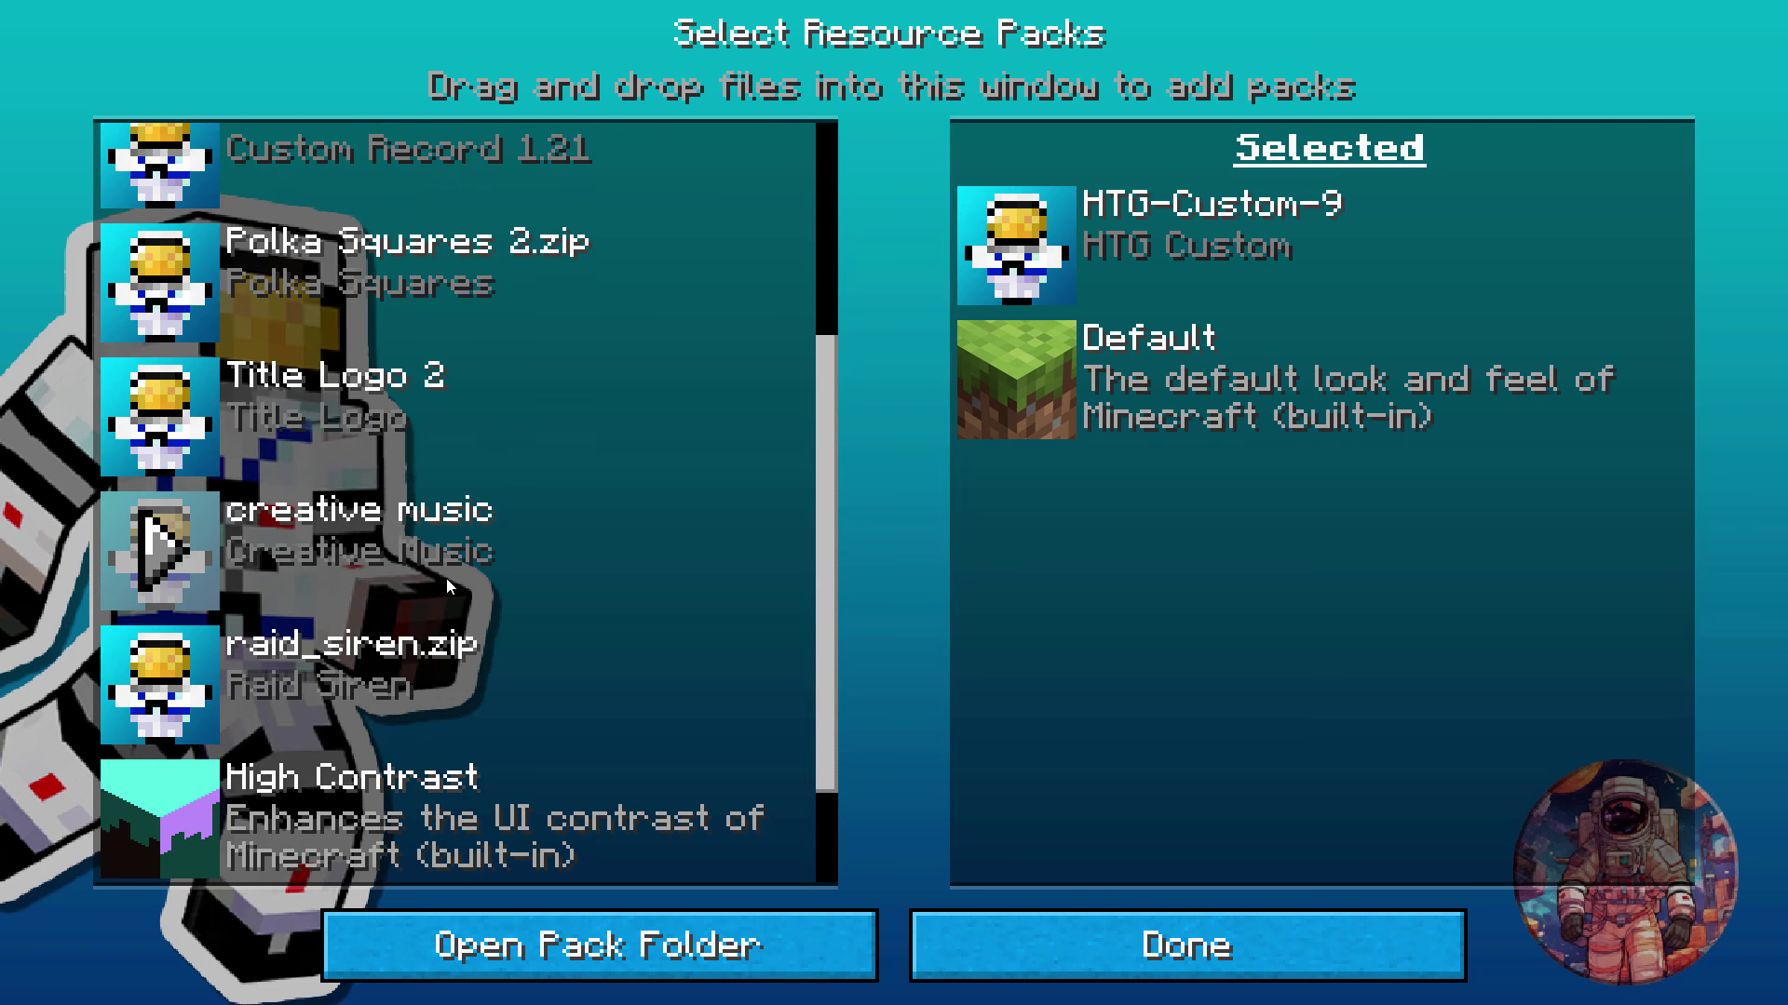
click(152, 689)
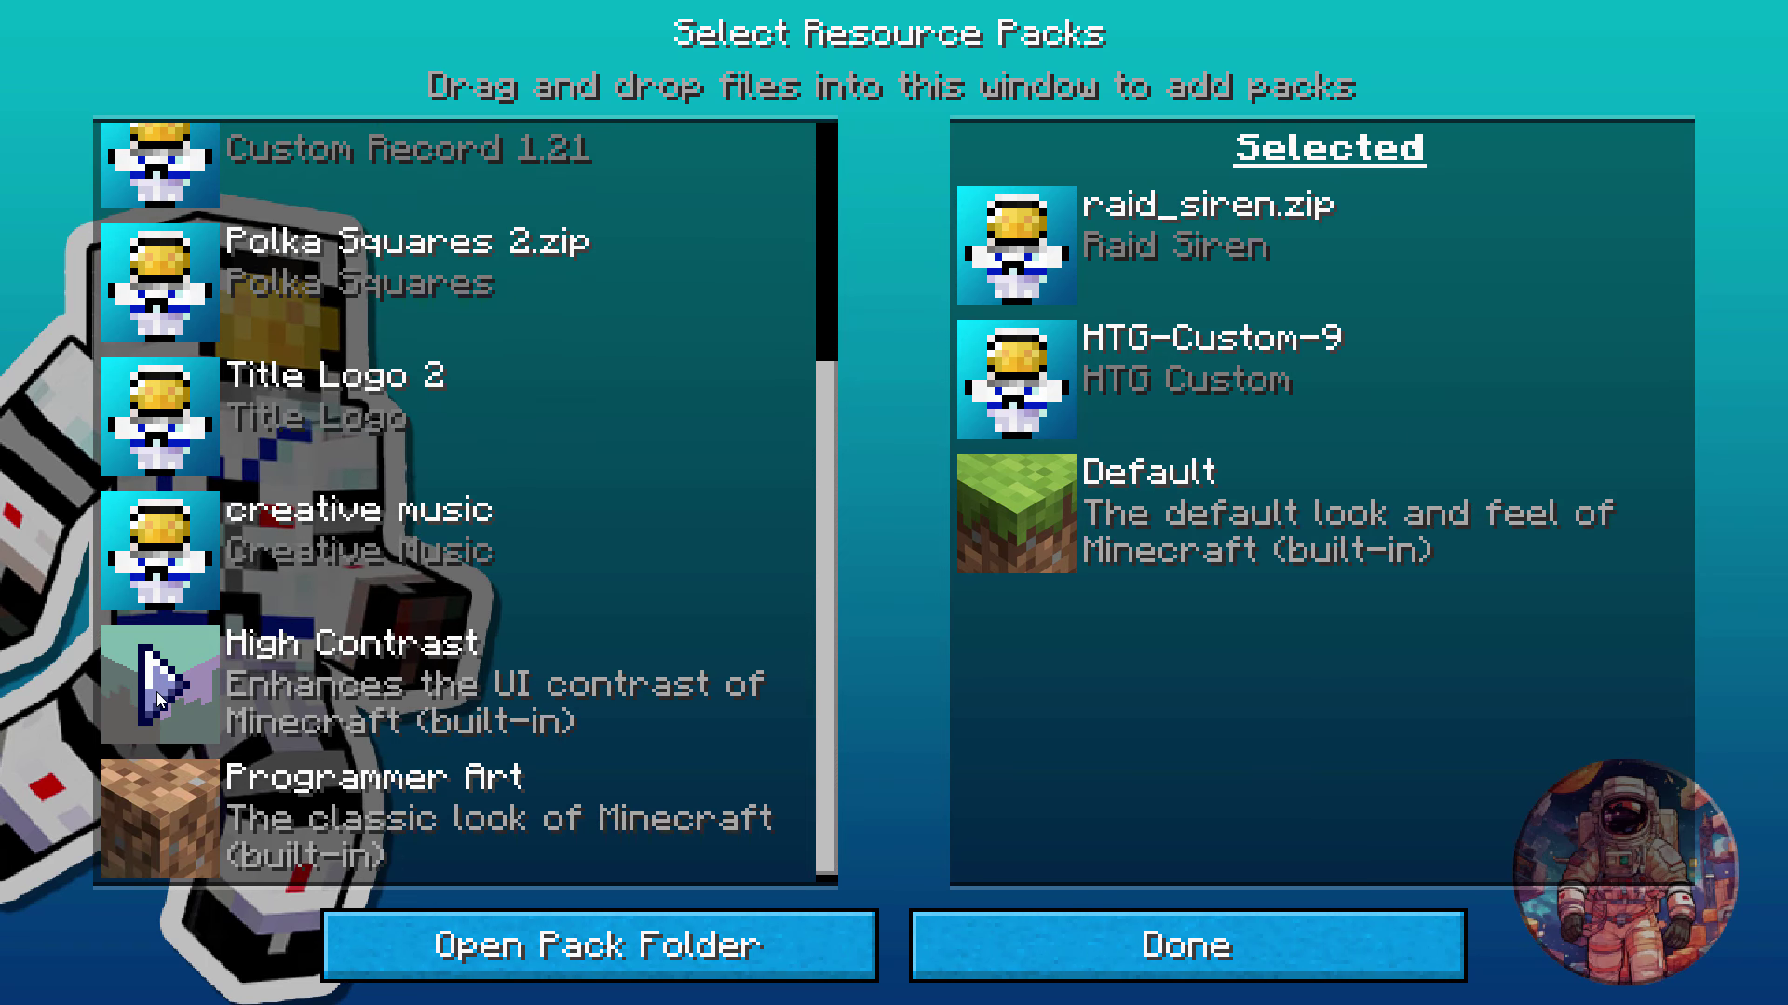
mouse_move(1108, 237)
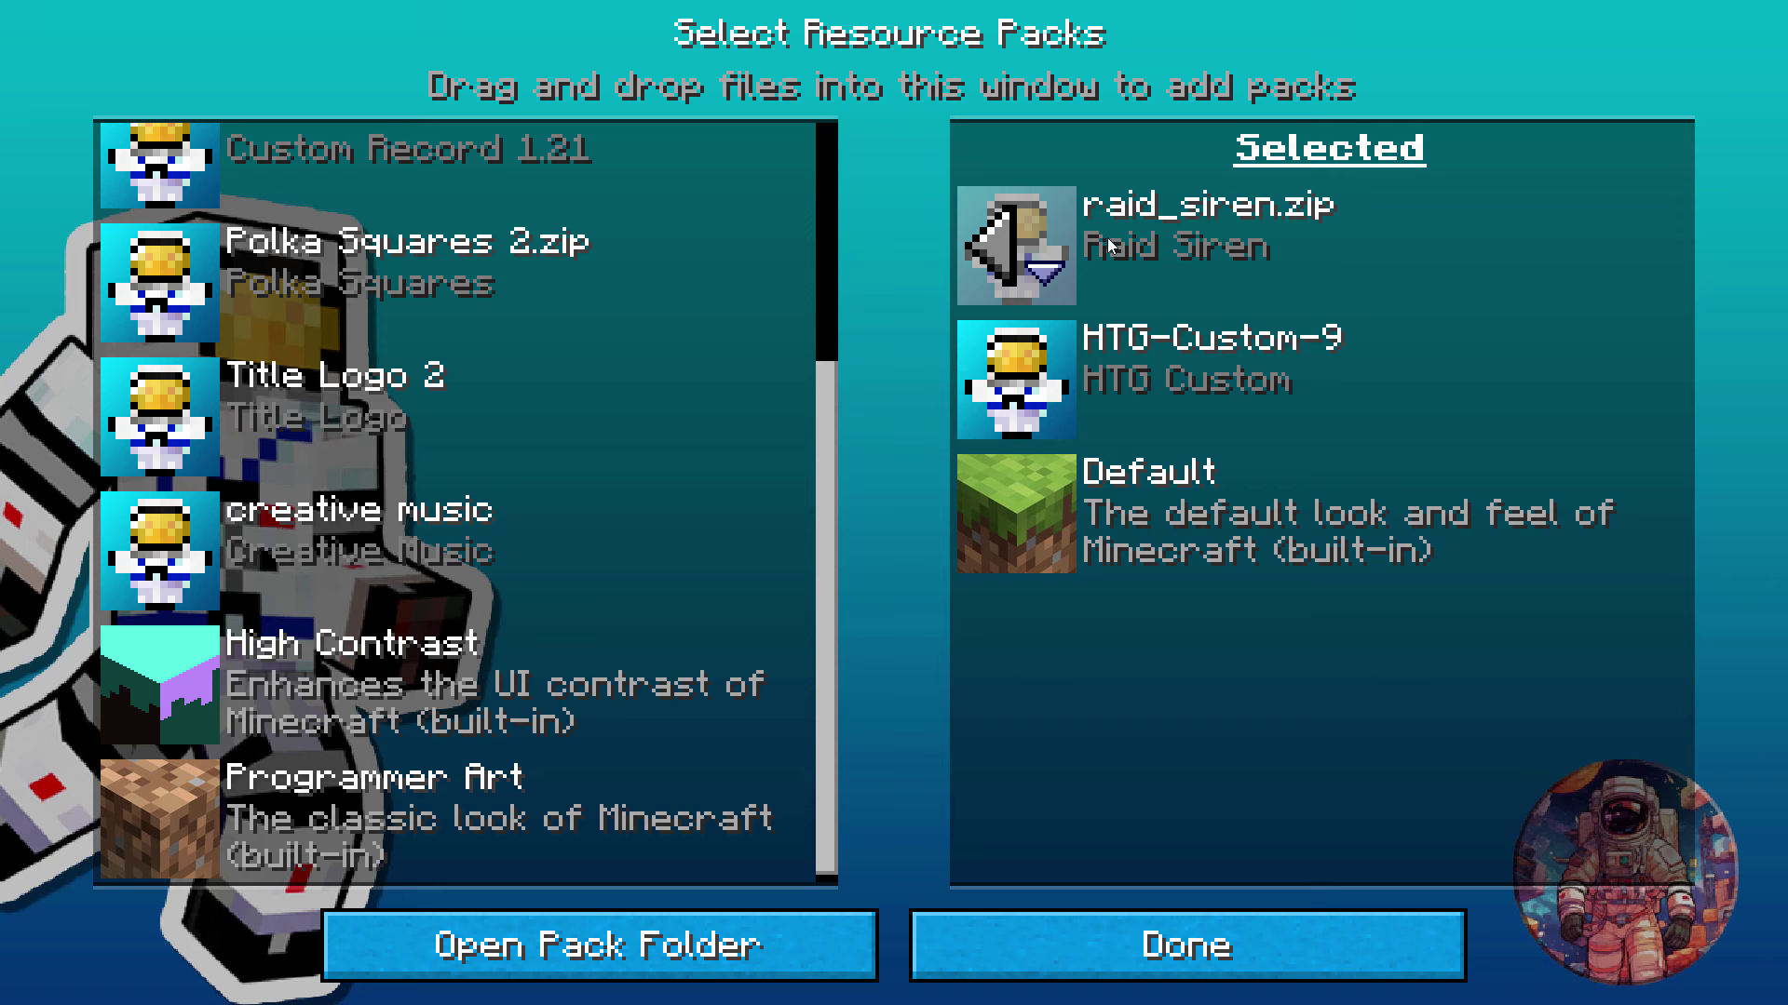
click(1253, 942)
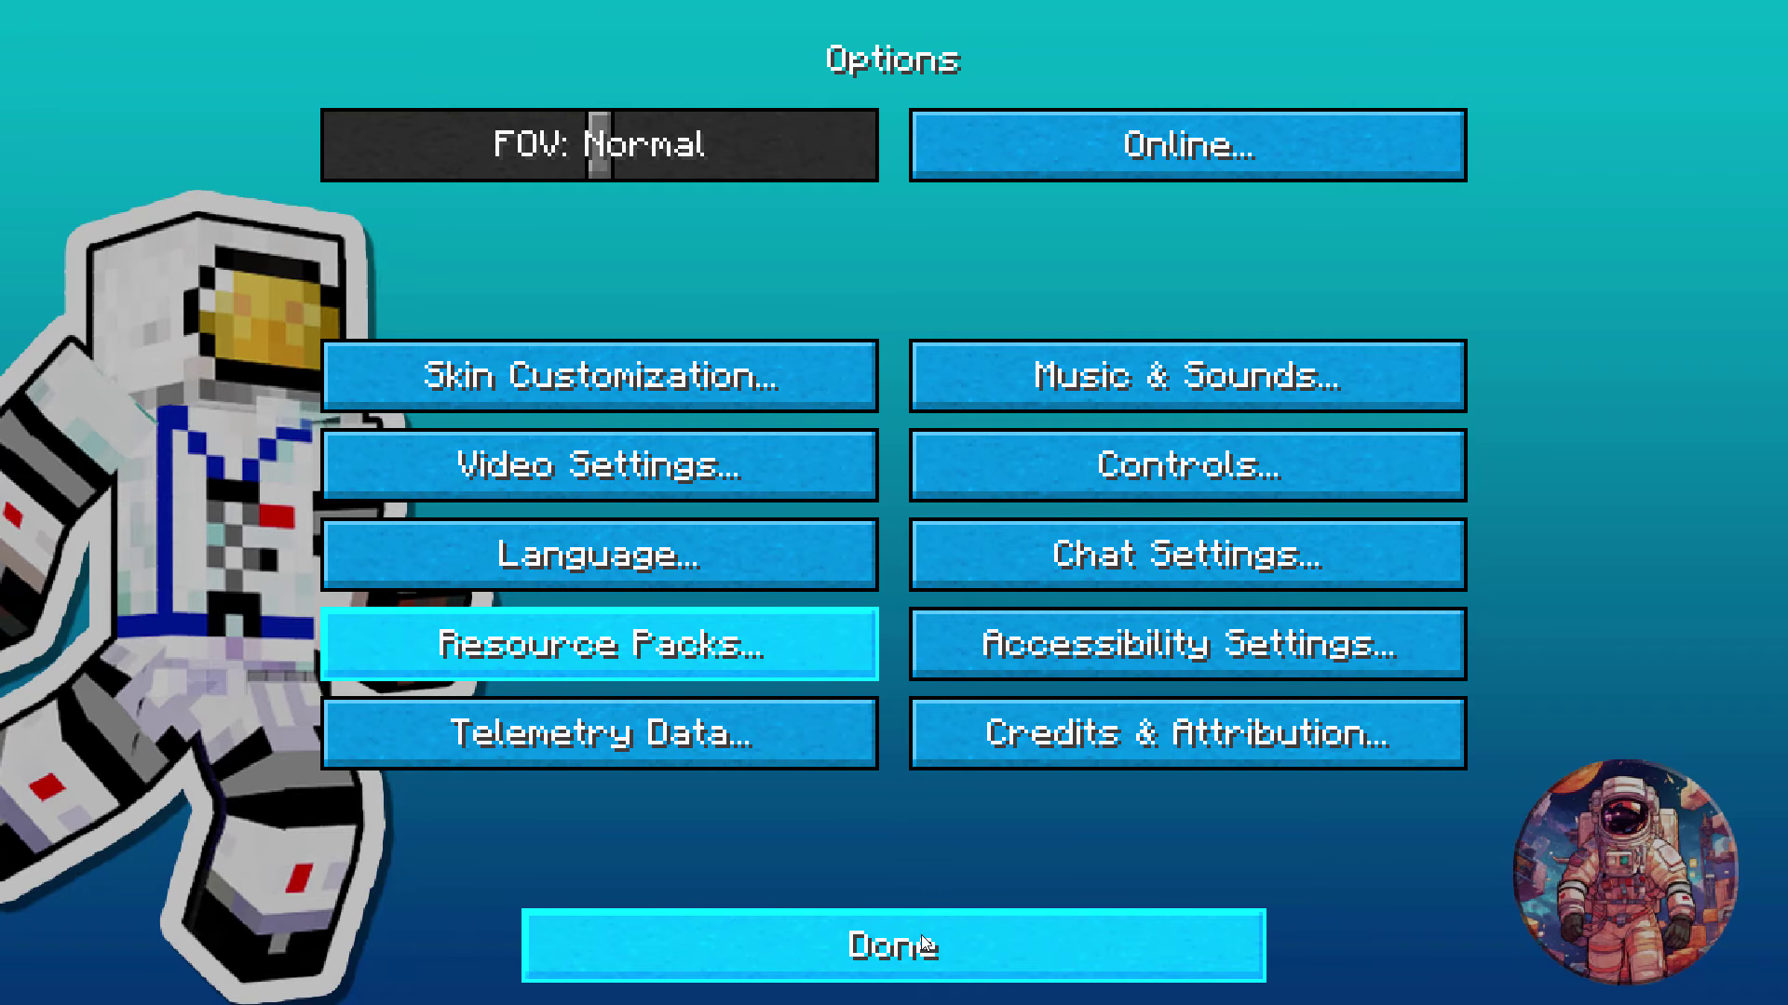
Leave the options, enter a singleplayer village world and drink the ominous bottle from the hotbar
click(919, 935)
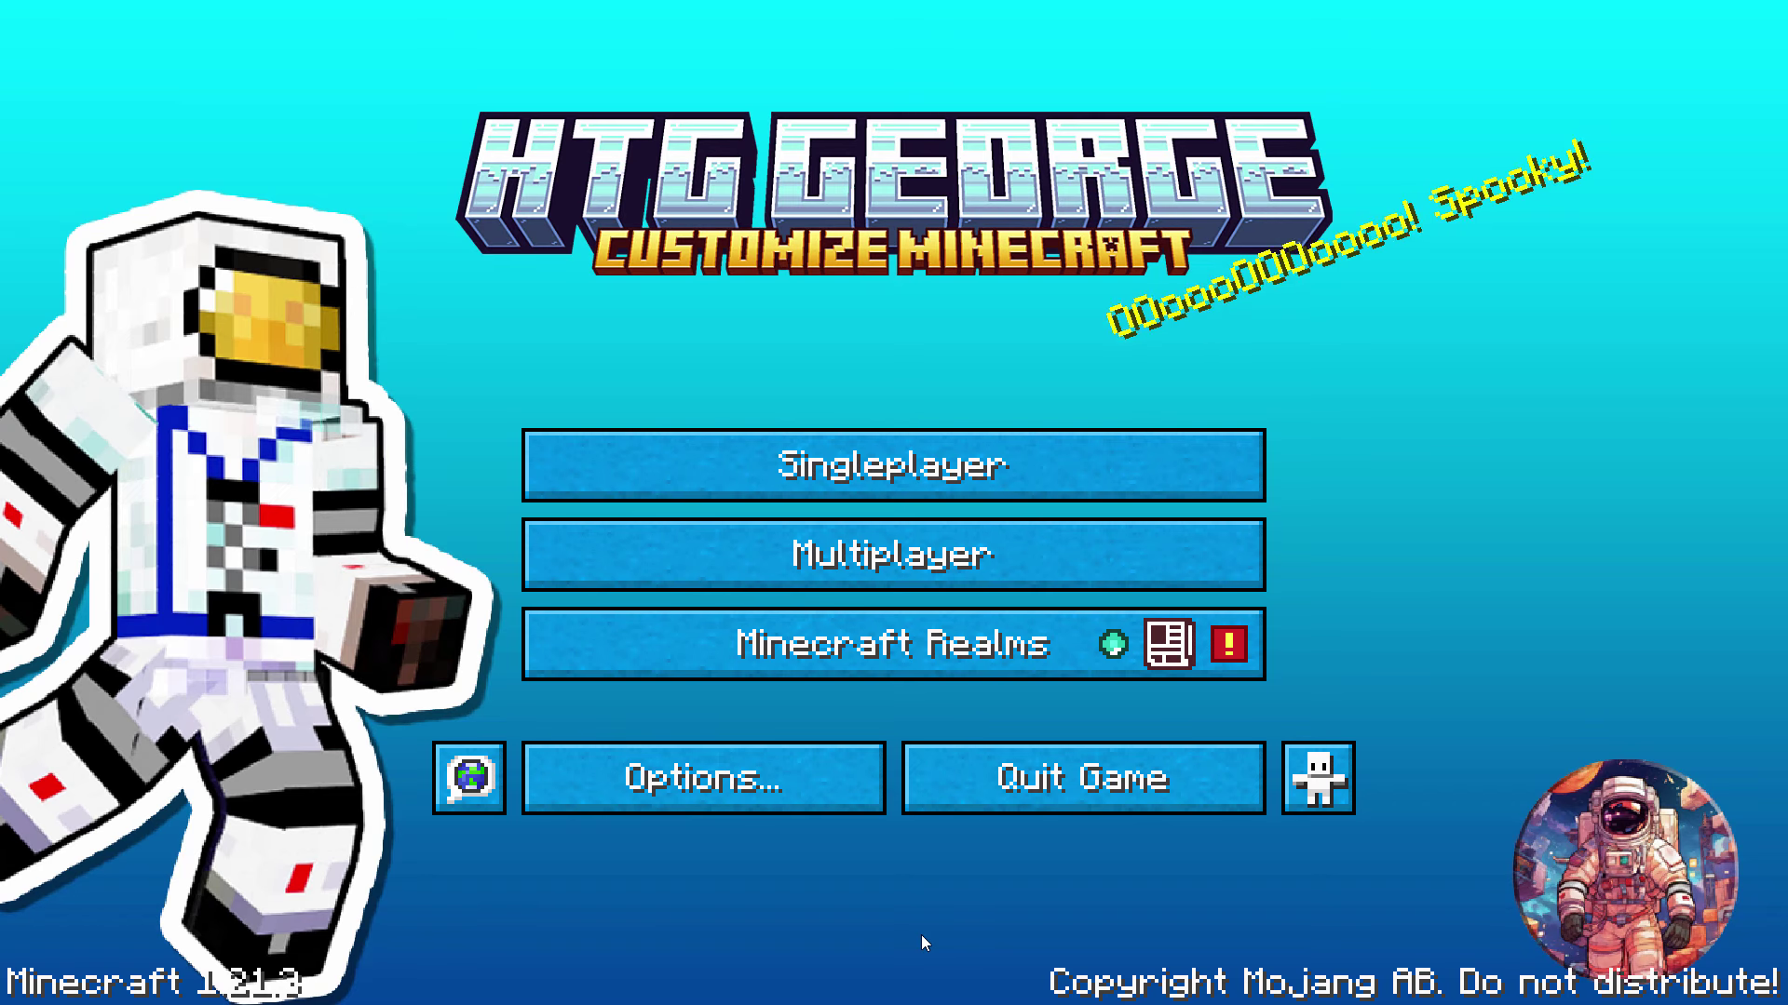
click(892, 479)
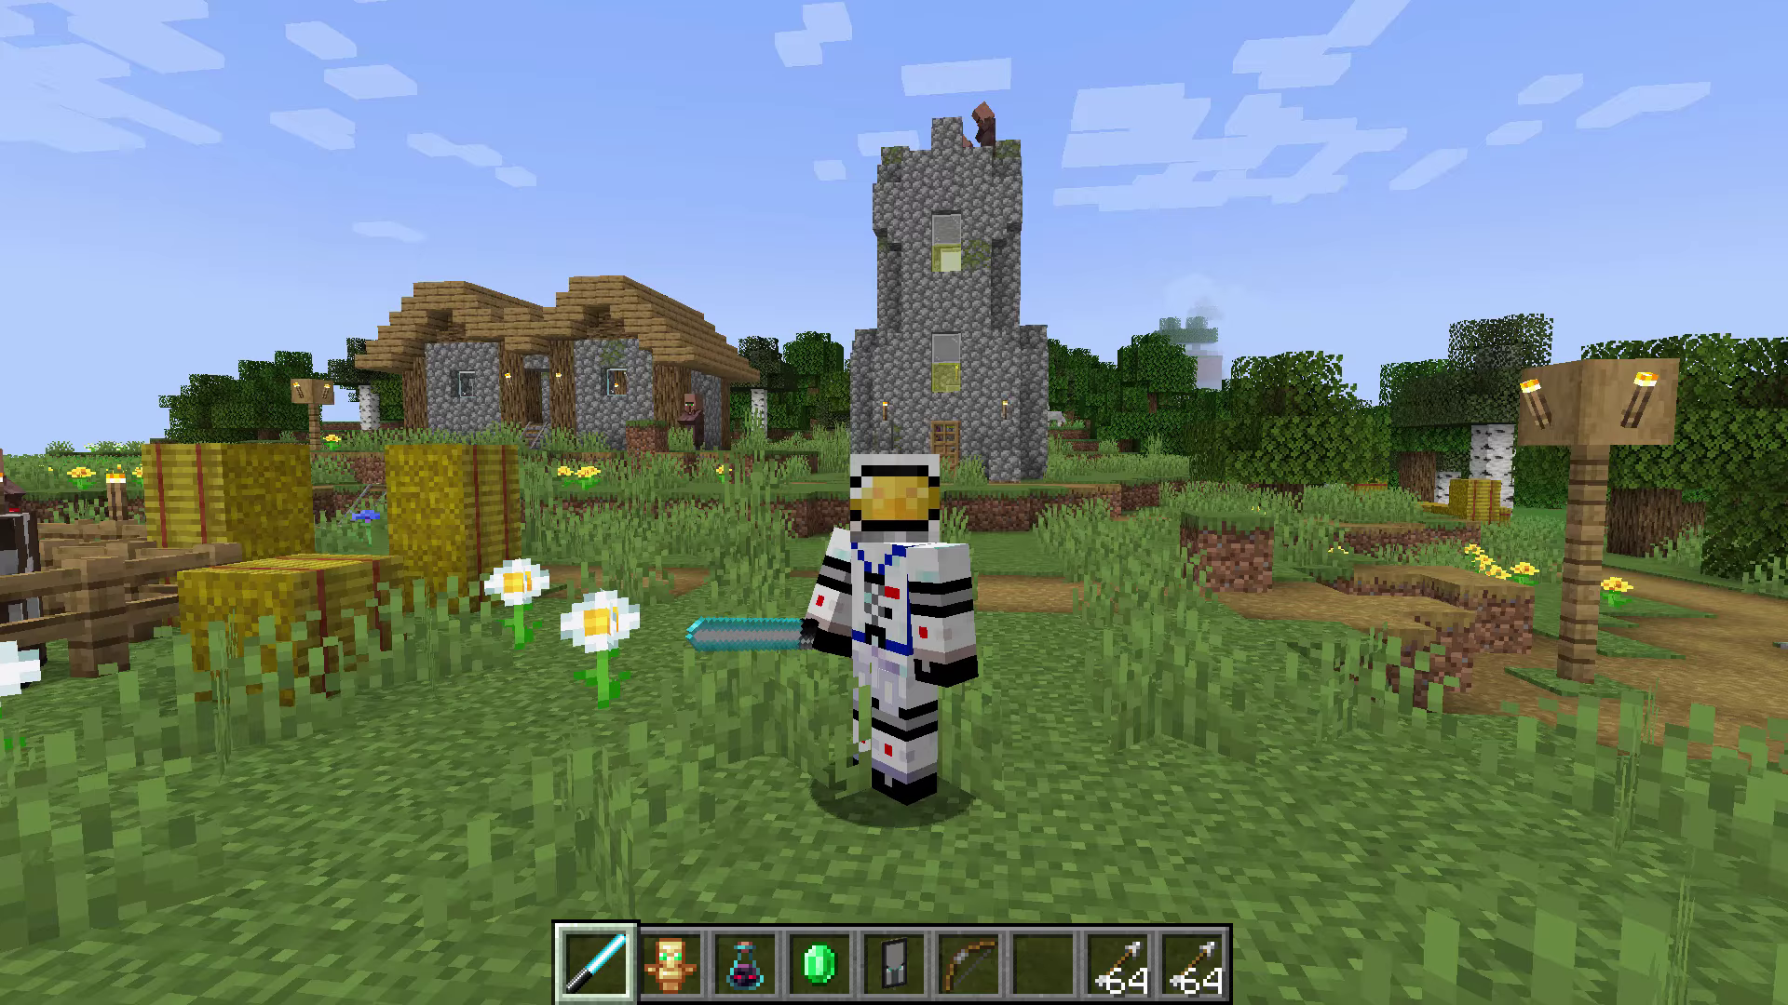
scroll(893, 503, down, 2)
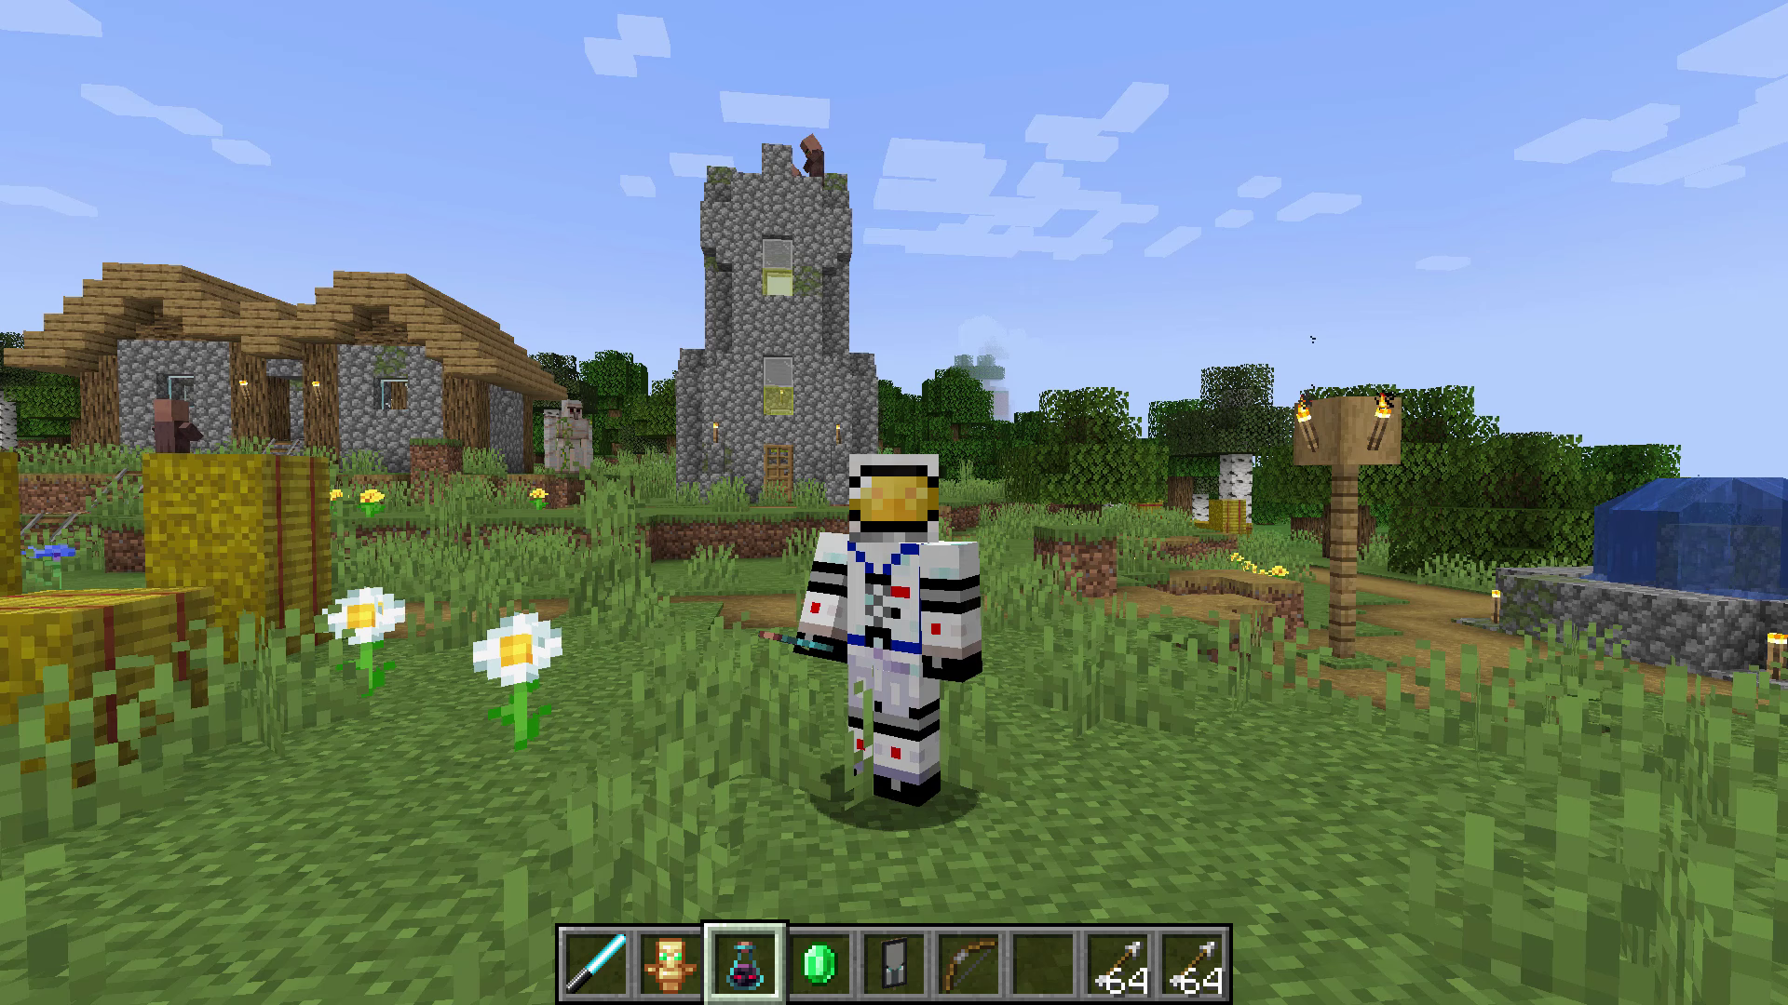
right_click(892, 503)
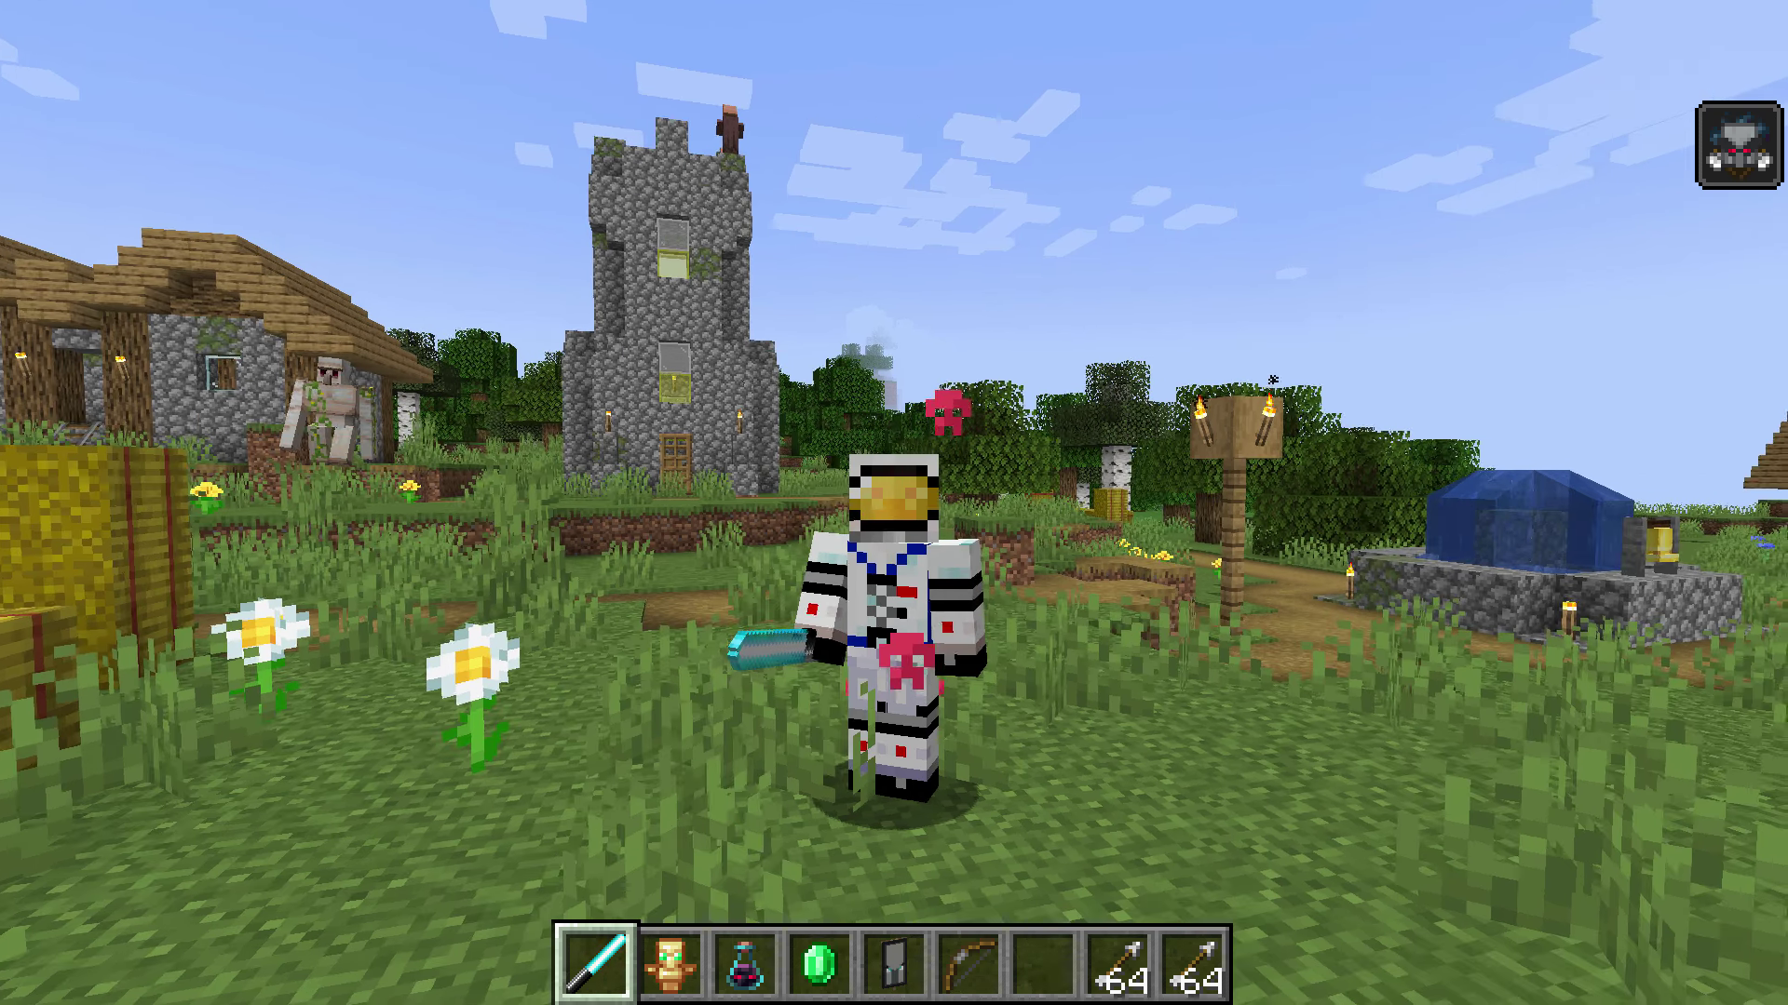
Switch to first-person view and move through the village past the hay bales to set off a raid
key(F5)
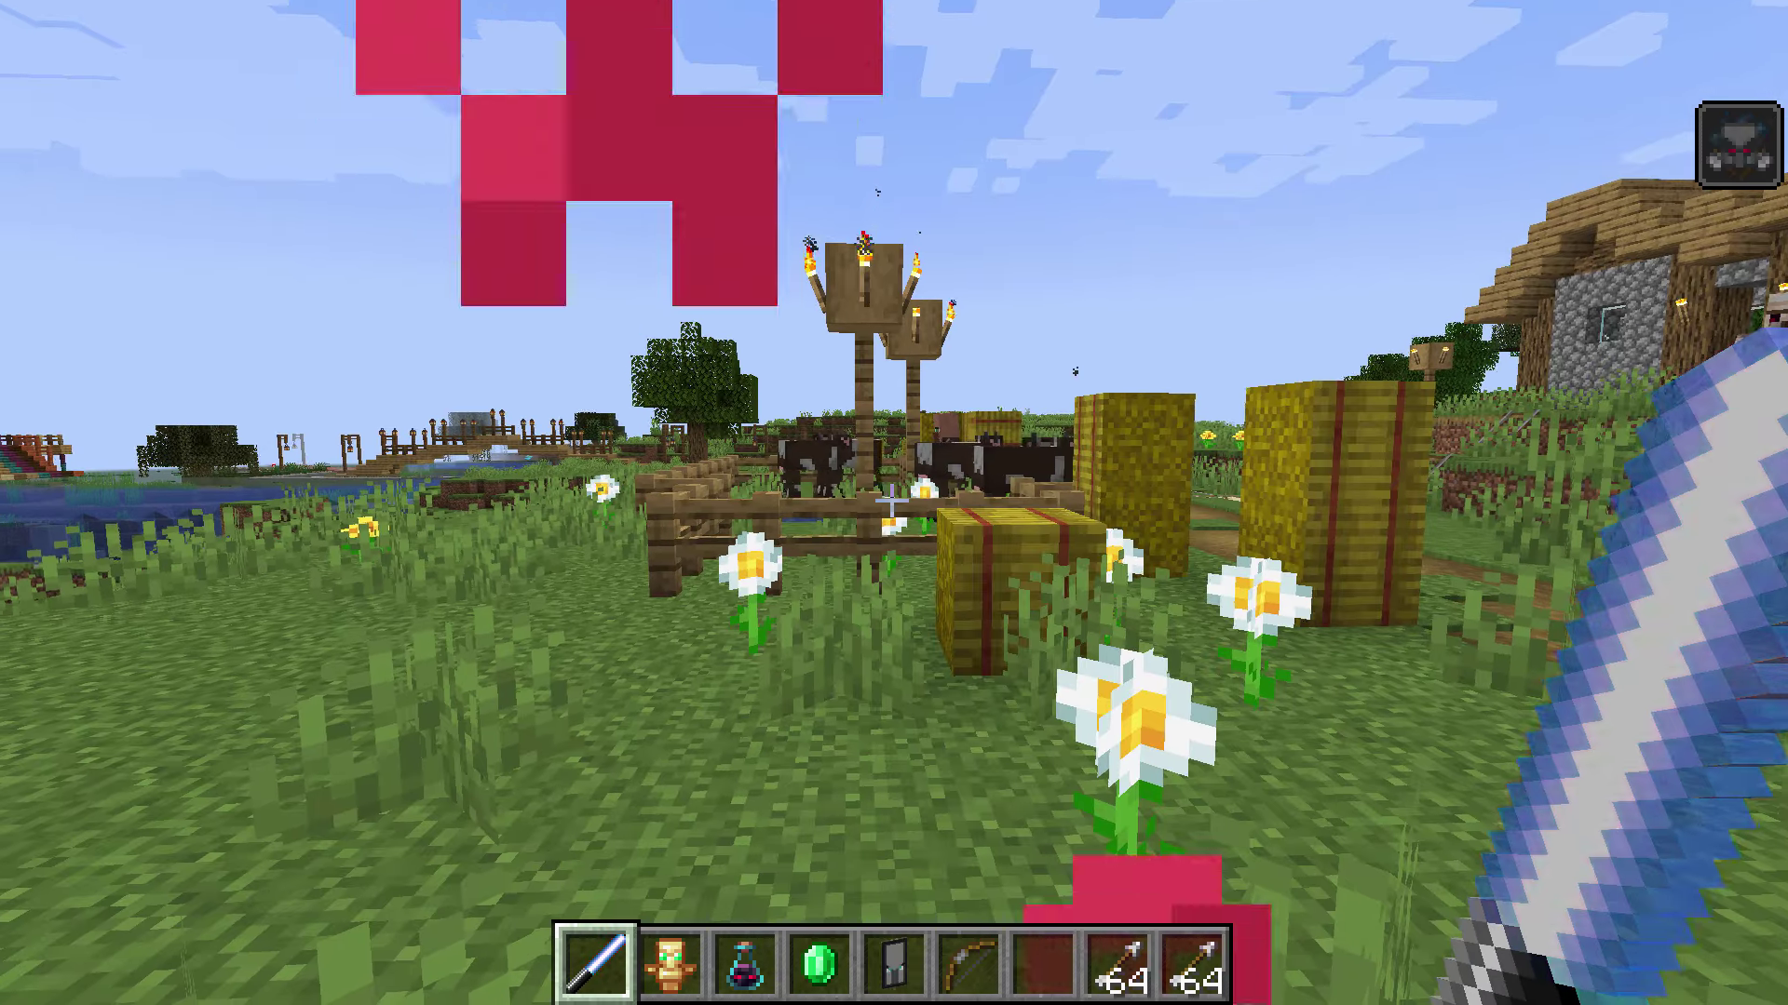
key(w)
key(w)
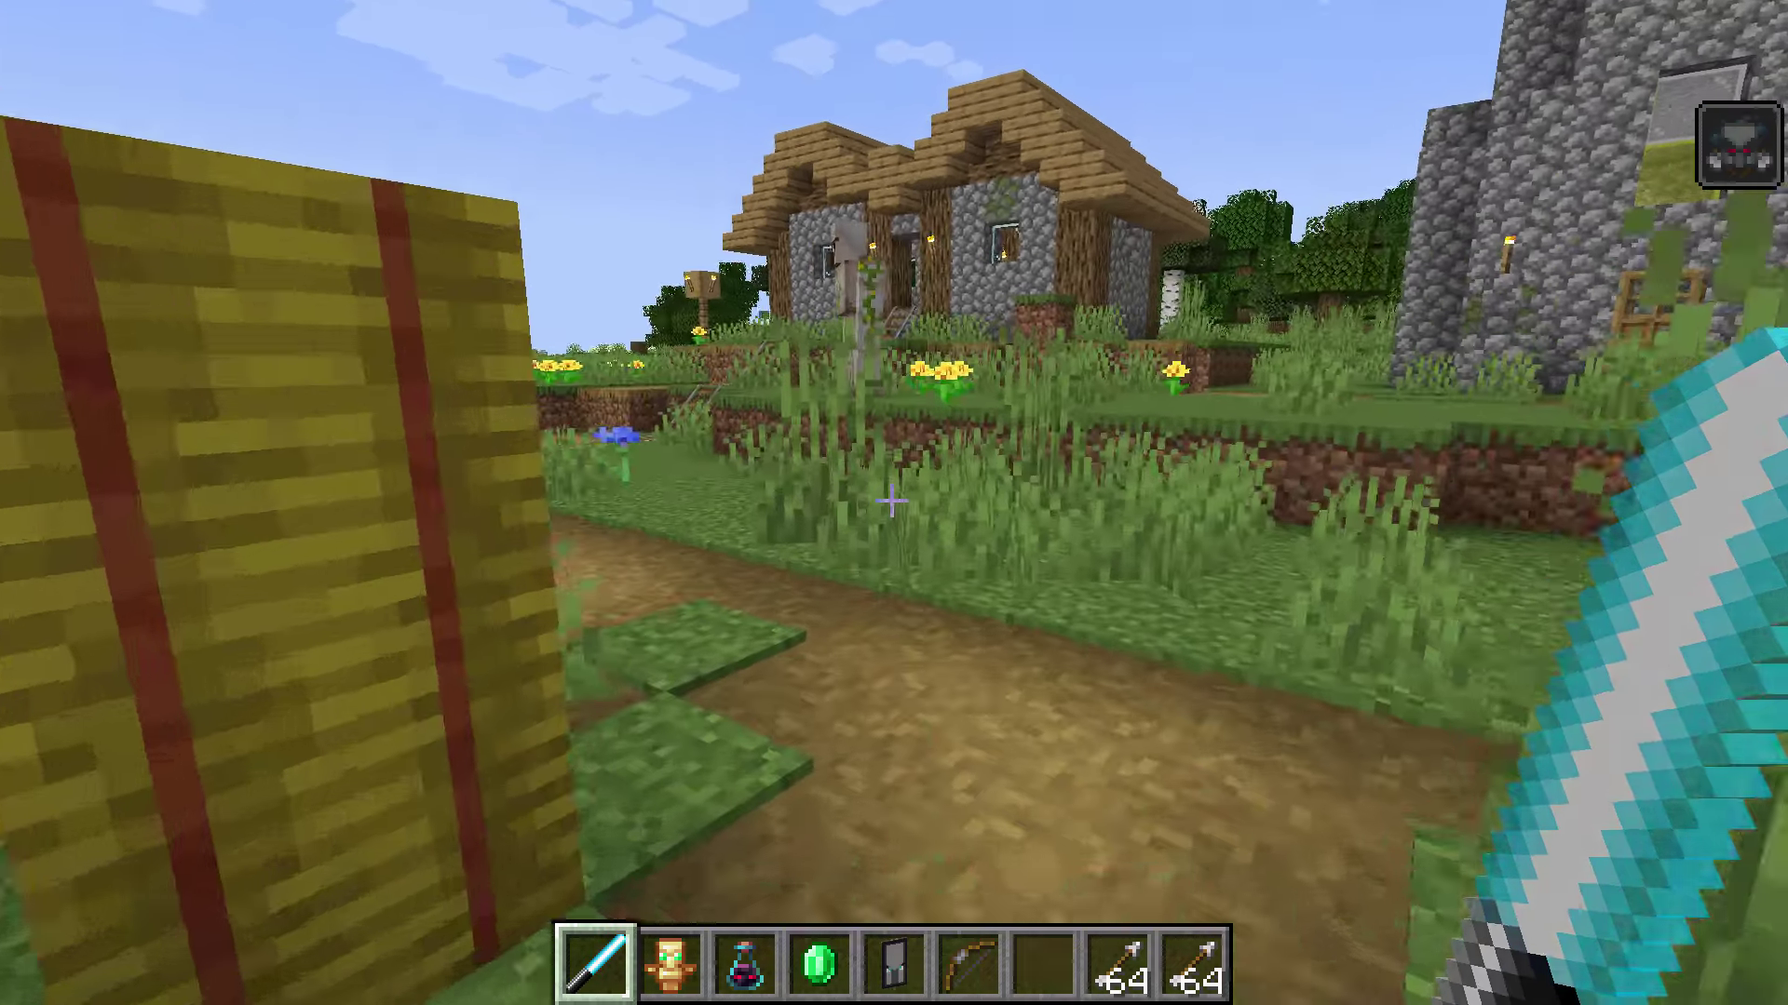
key(w)
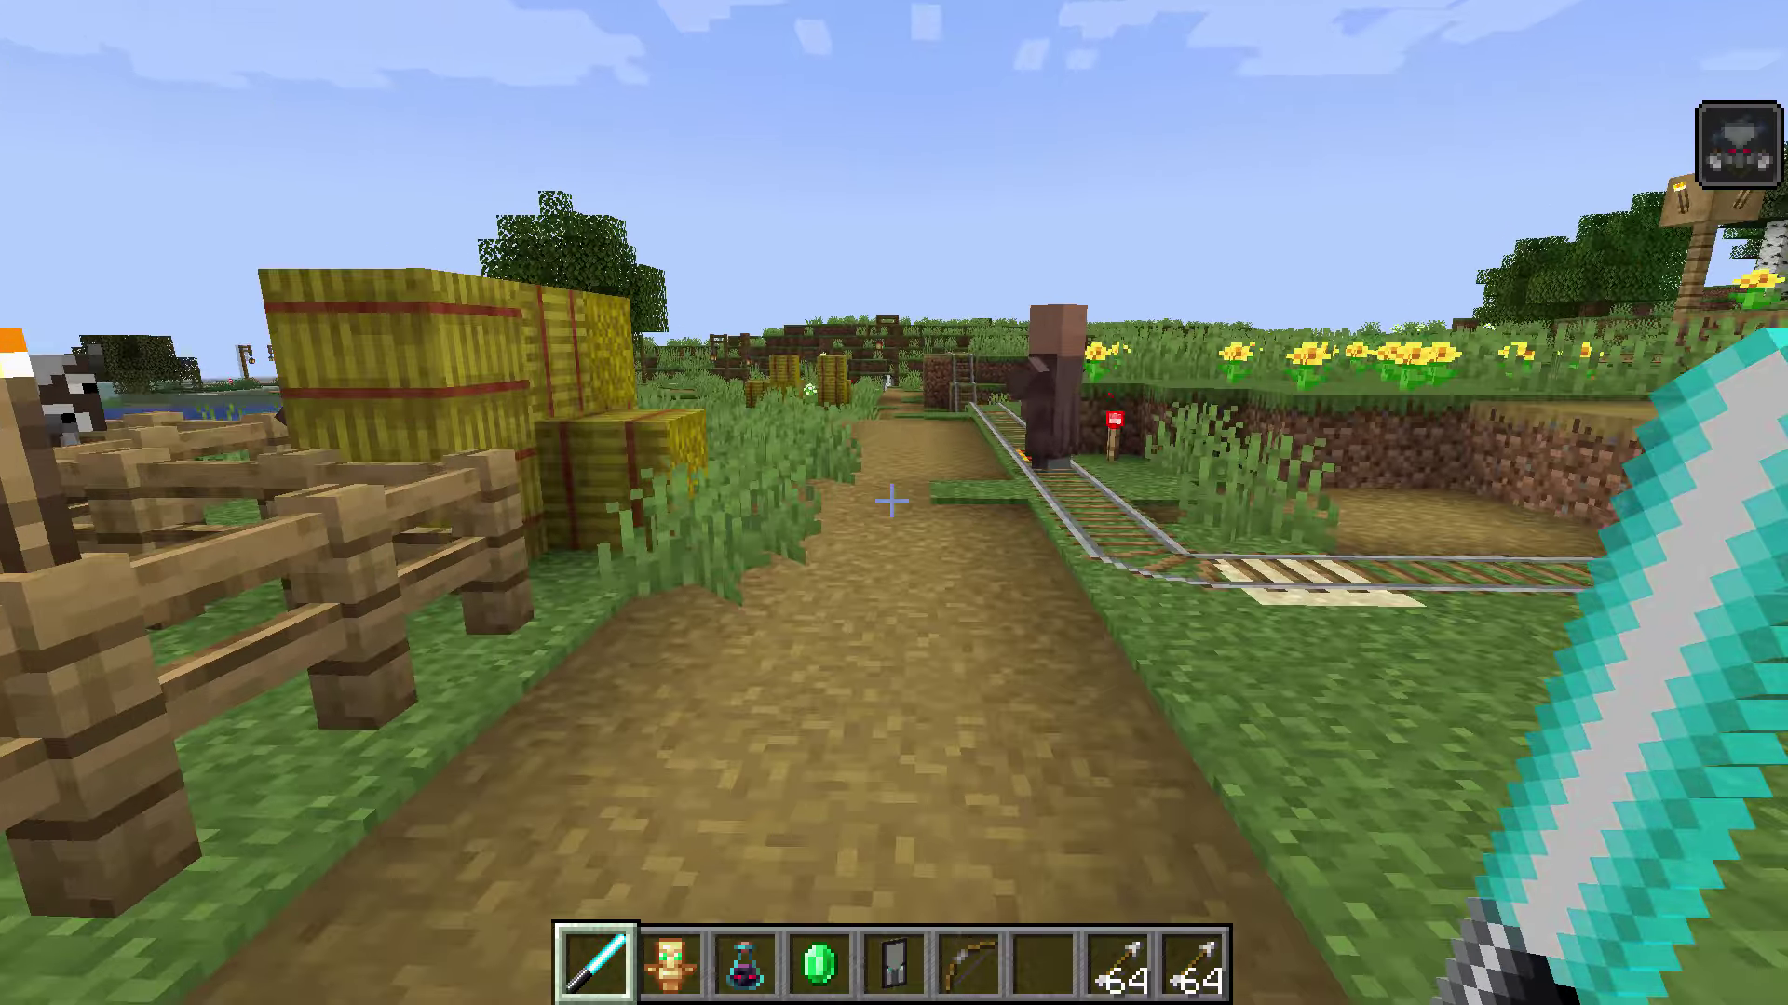
key(space)
key(w)
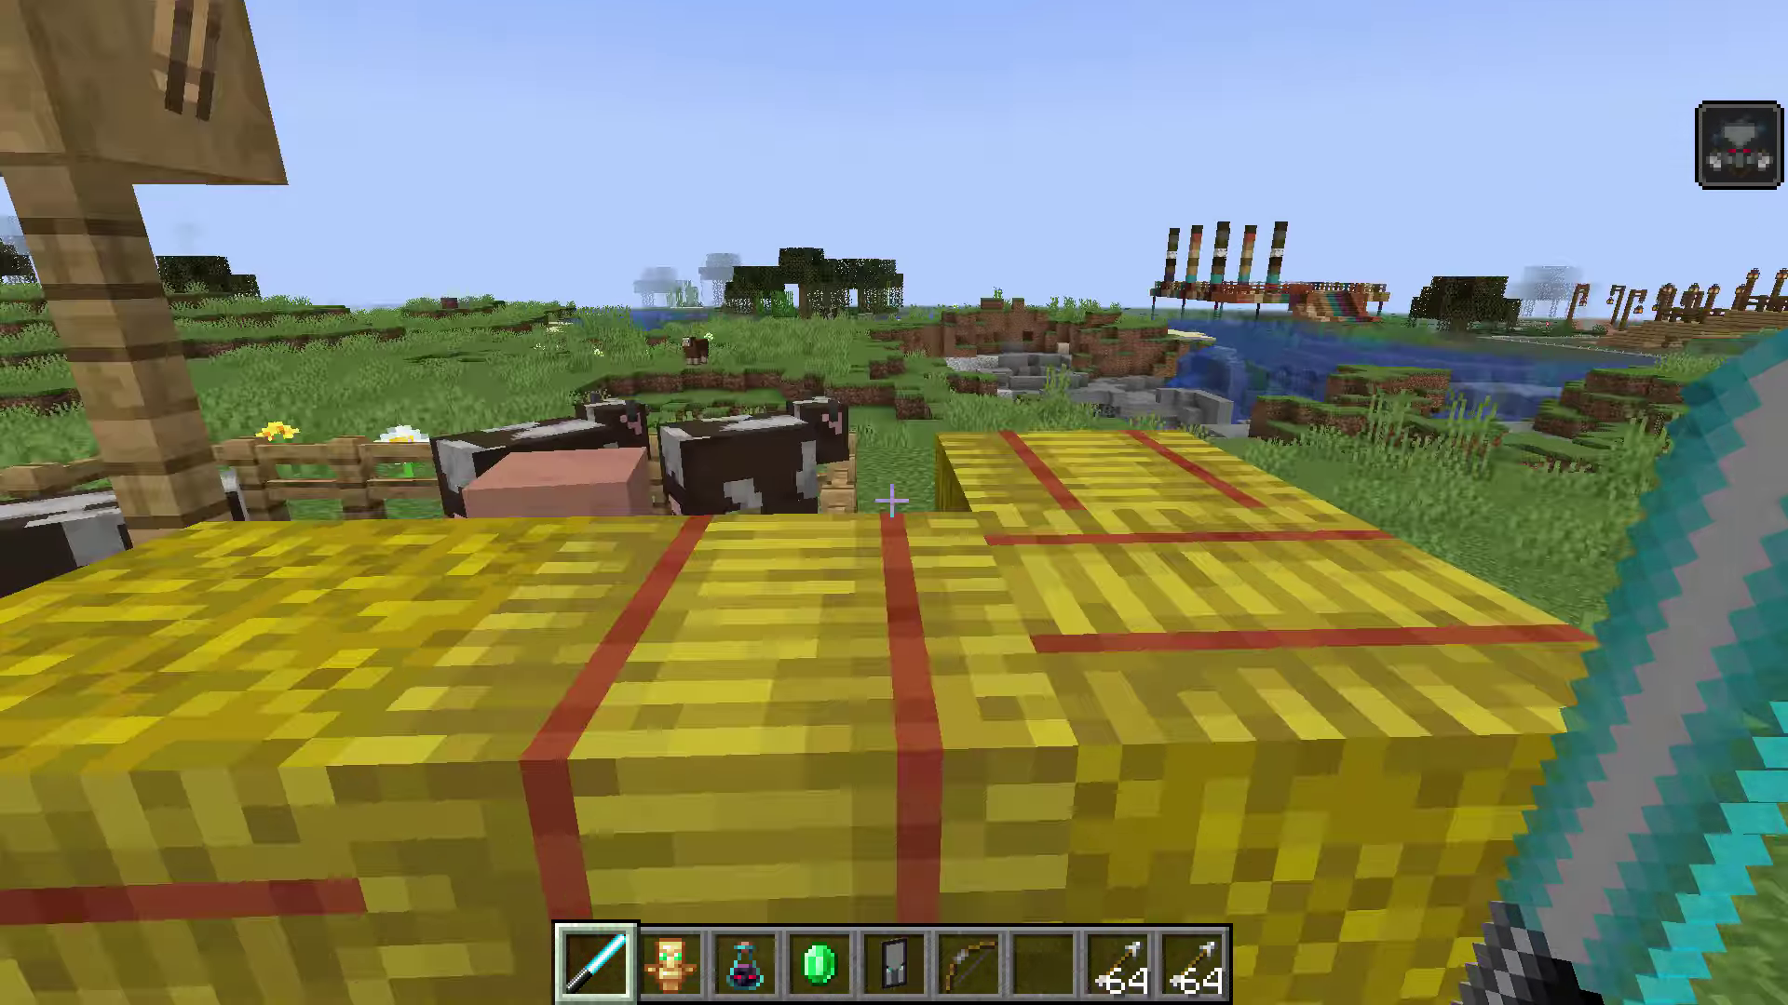
key(w)
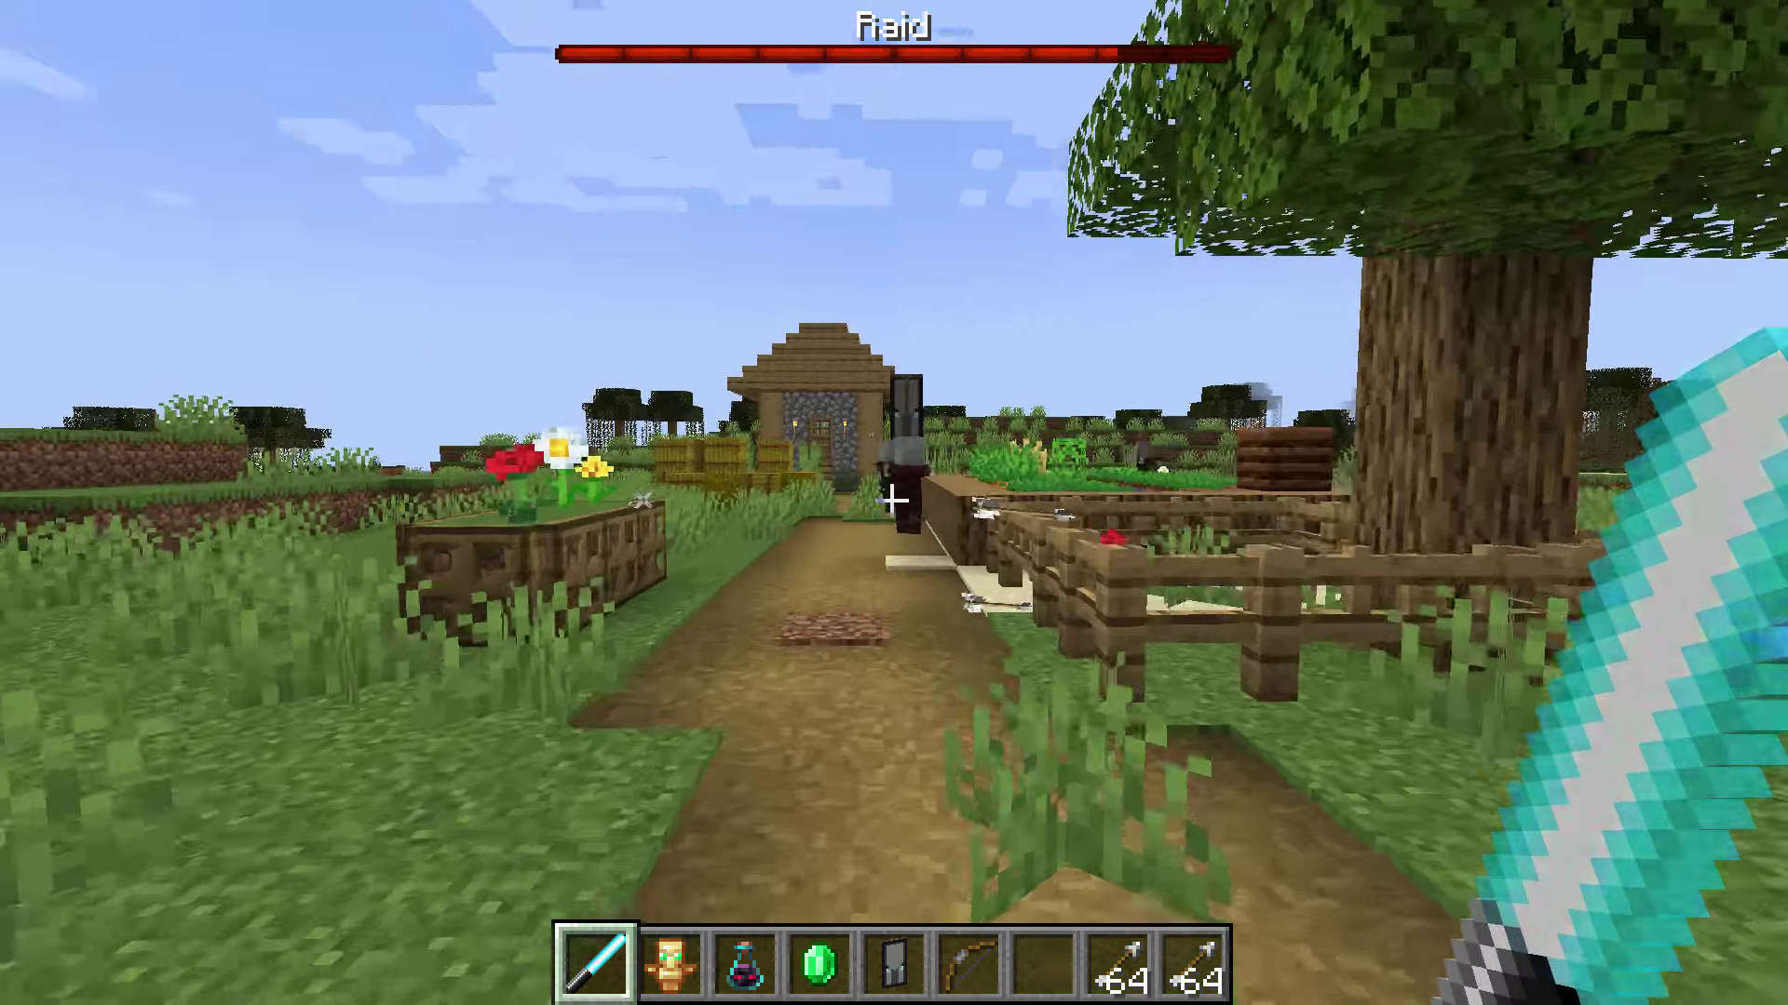
Approach the banner-carrying pillager on the path beside the crop field and strike it repeatedly with the sword
key(w)
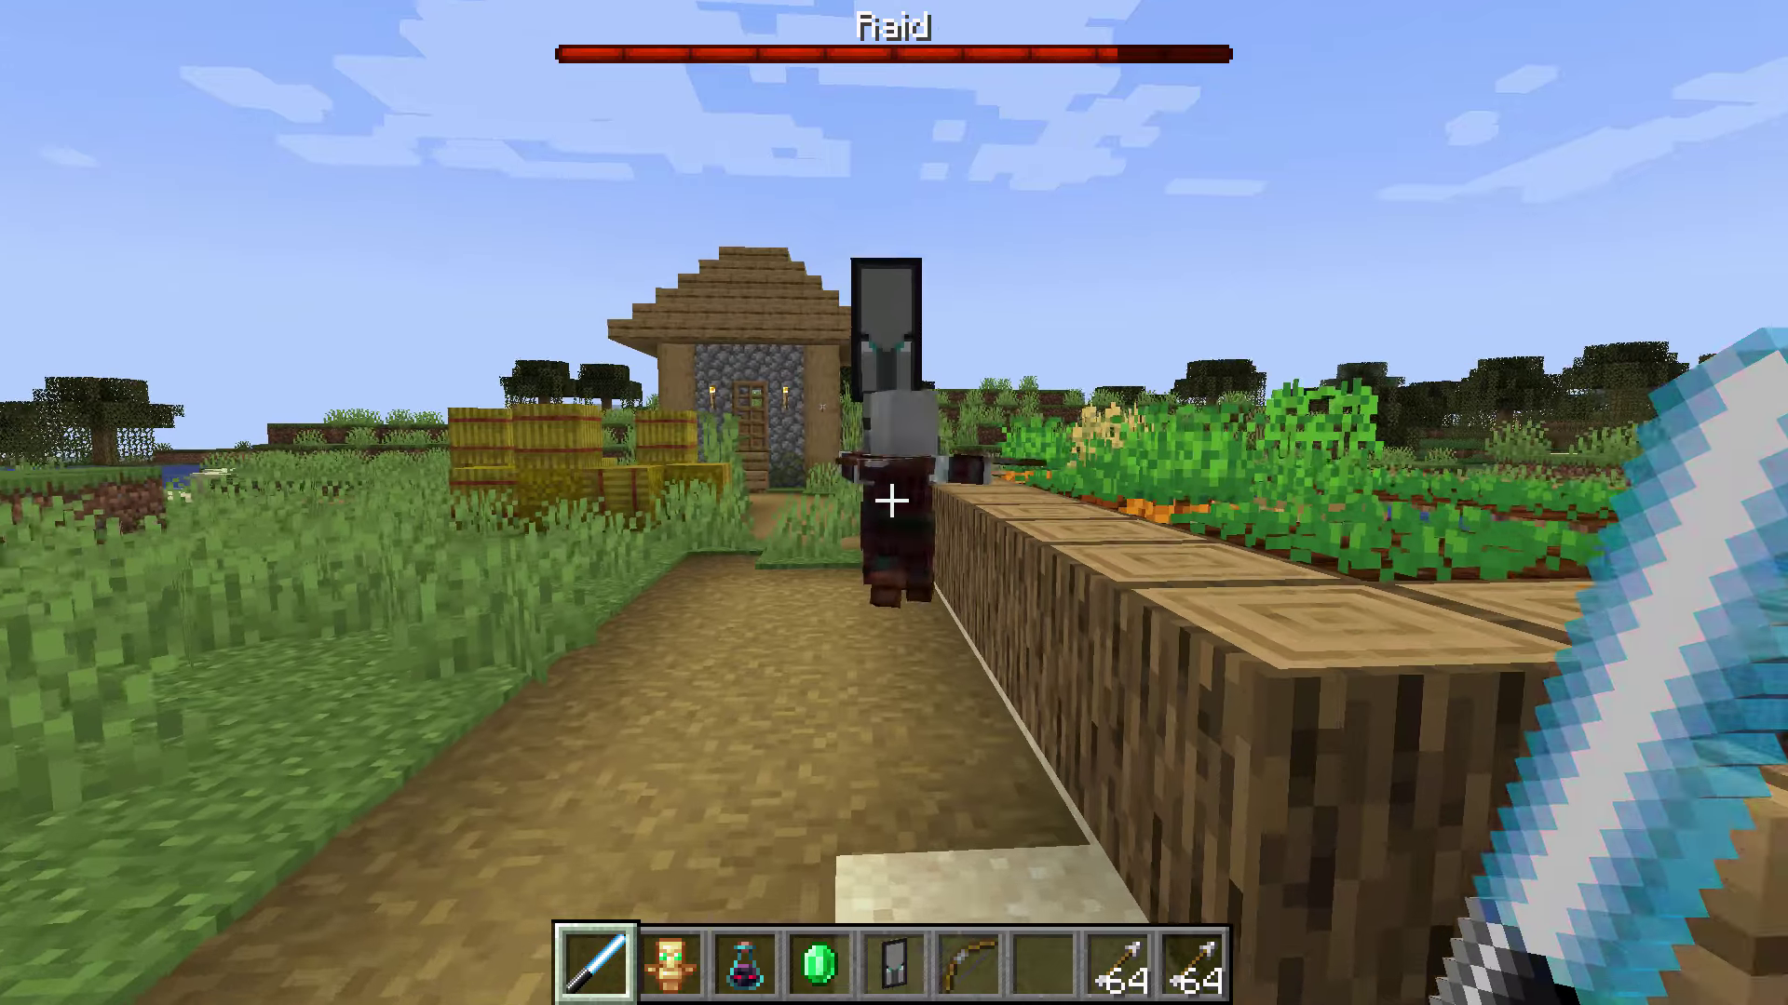
click(892, 501)
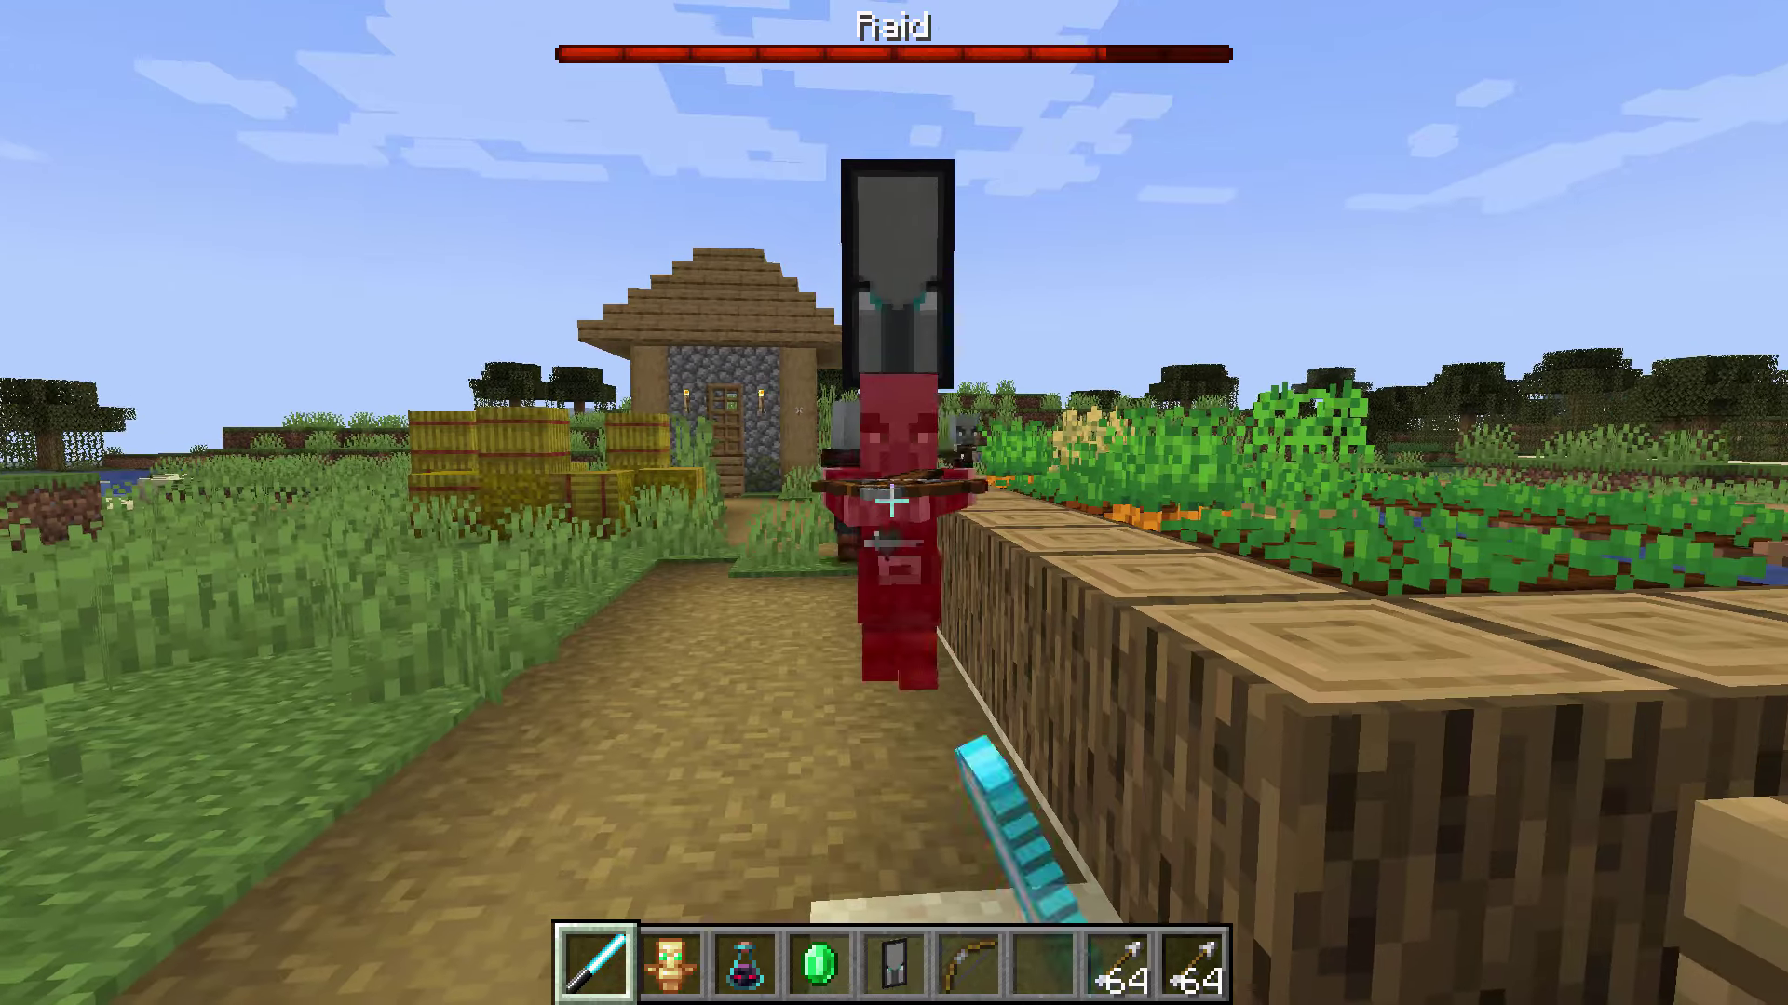
click(892, 501)
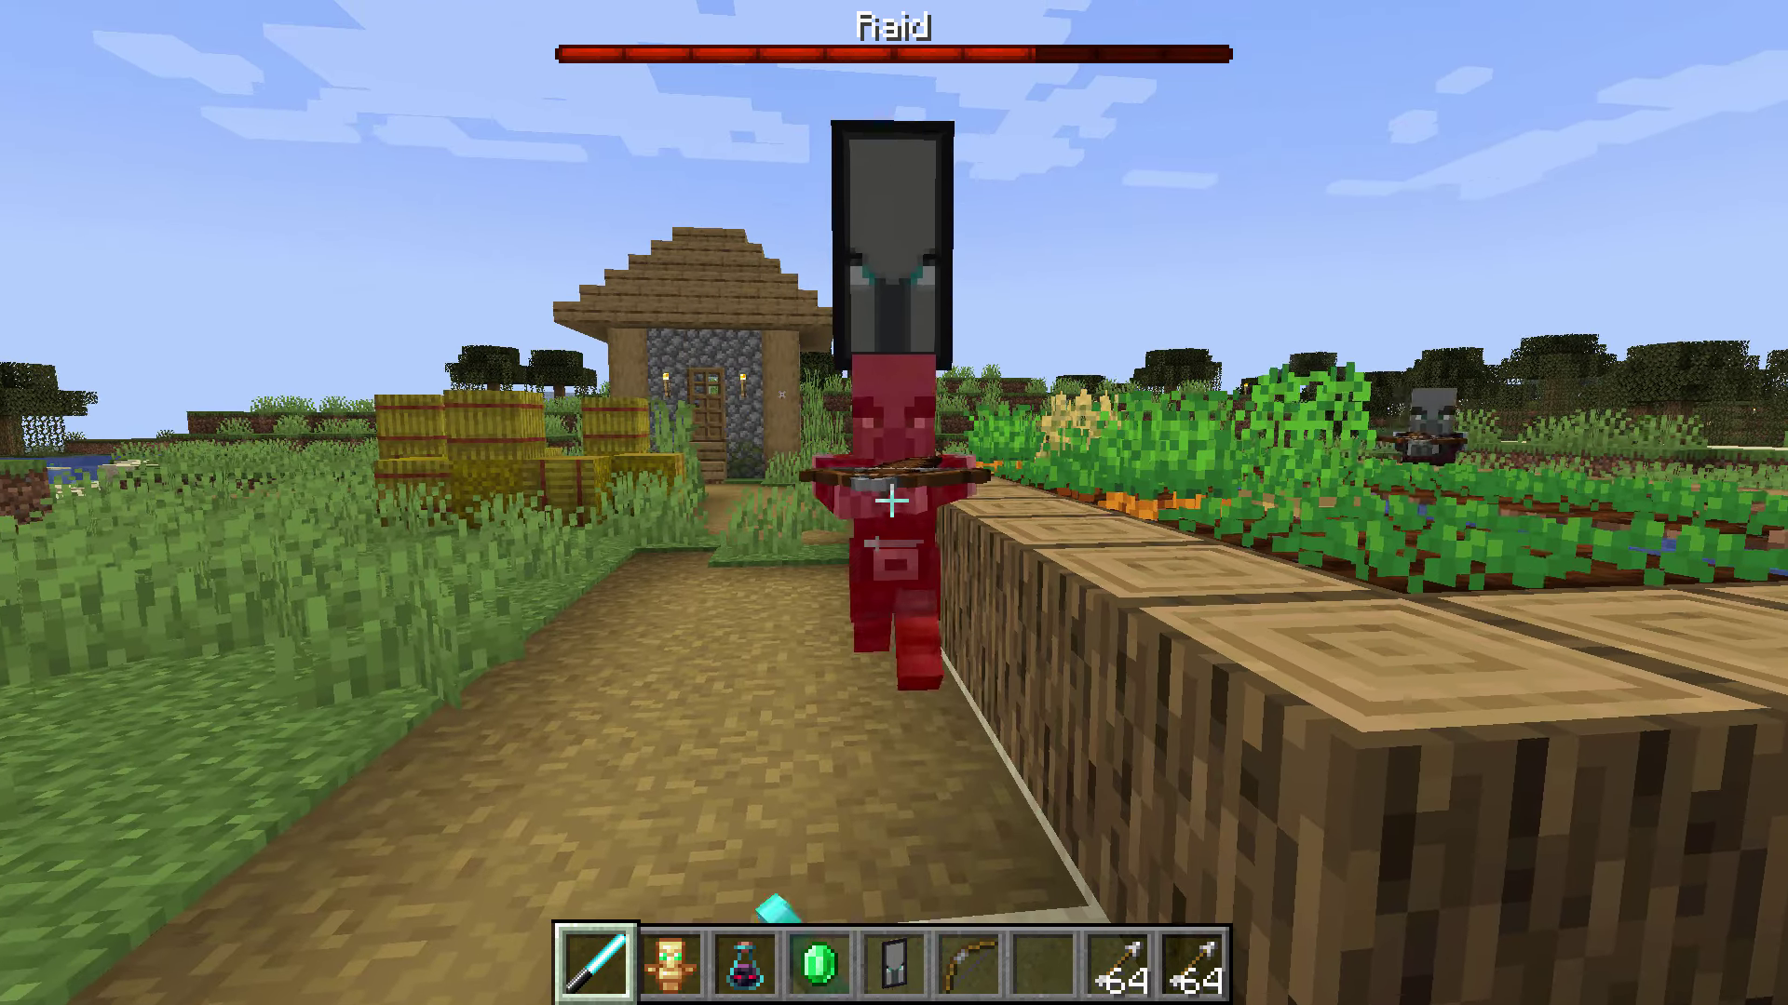
click(892, 501)
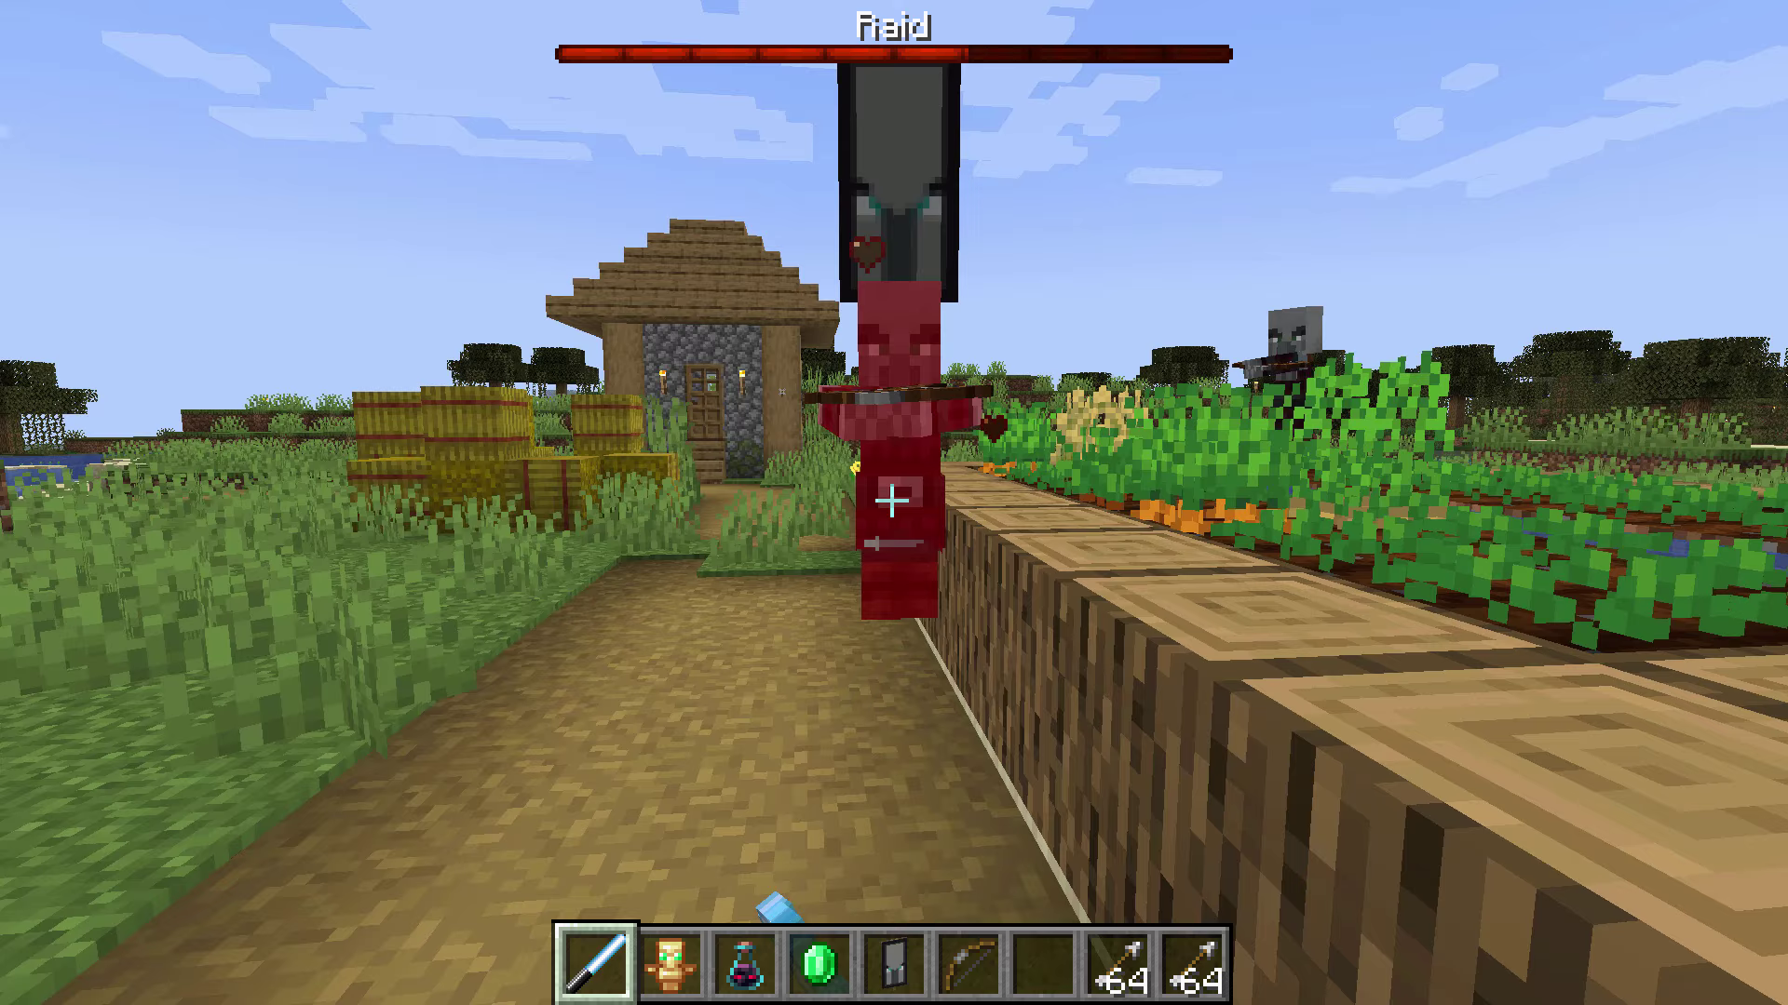
click(892, 501)
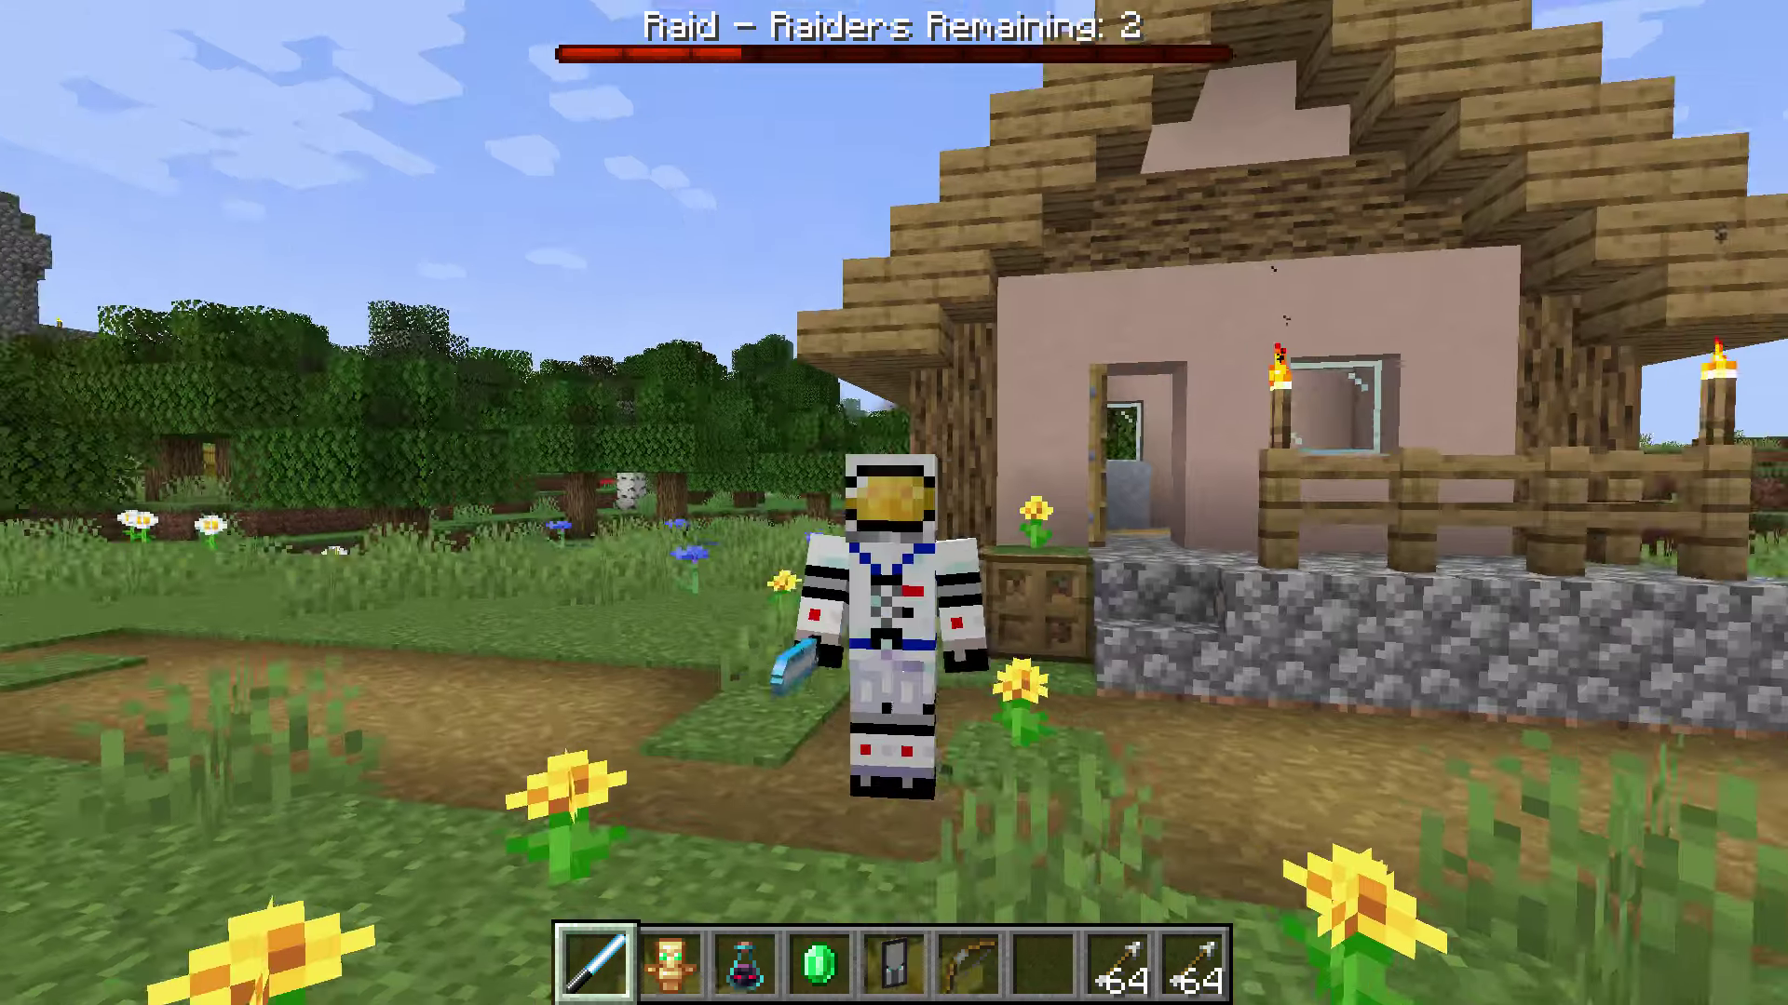
key(w)
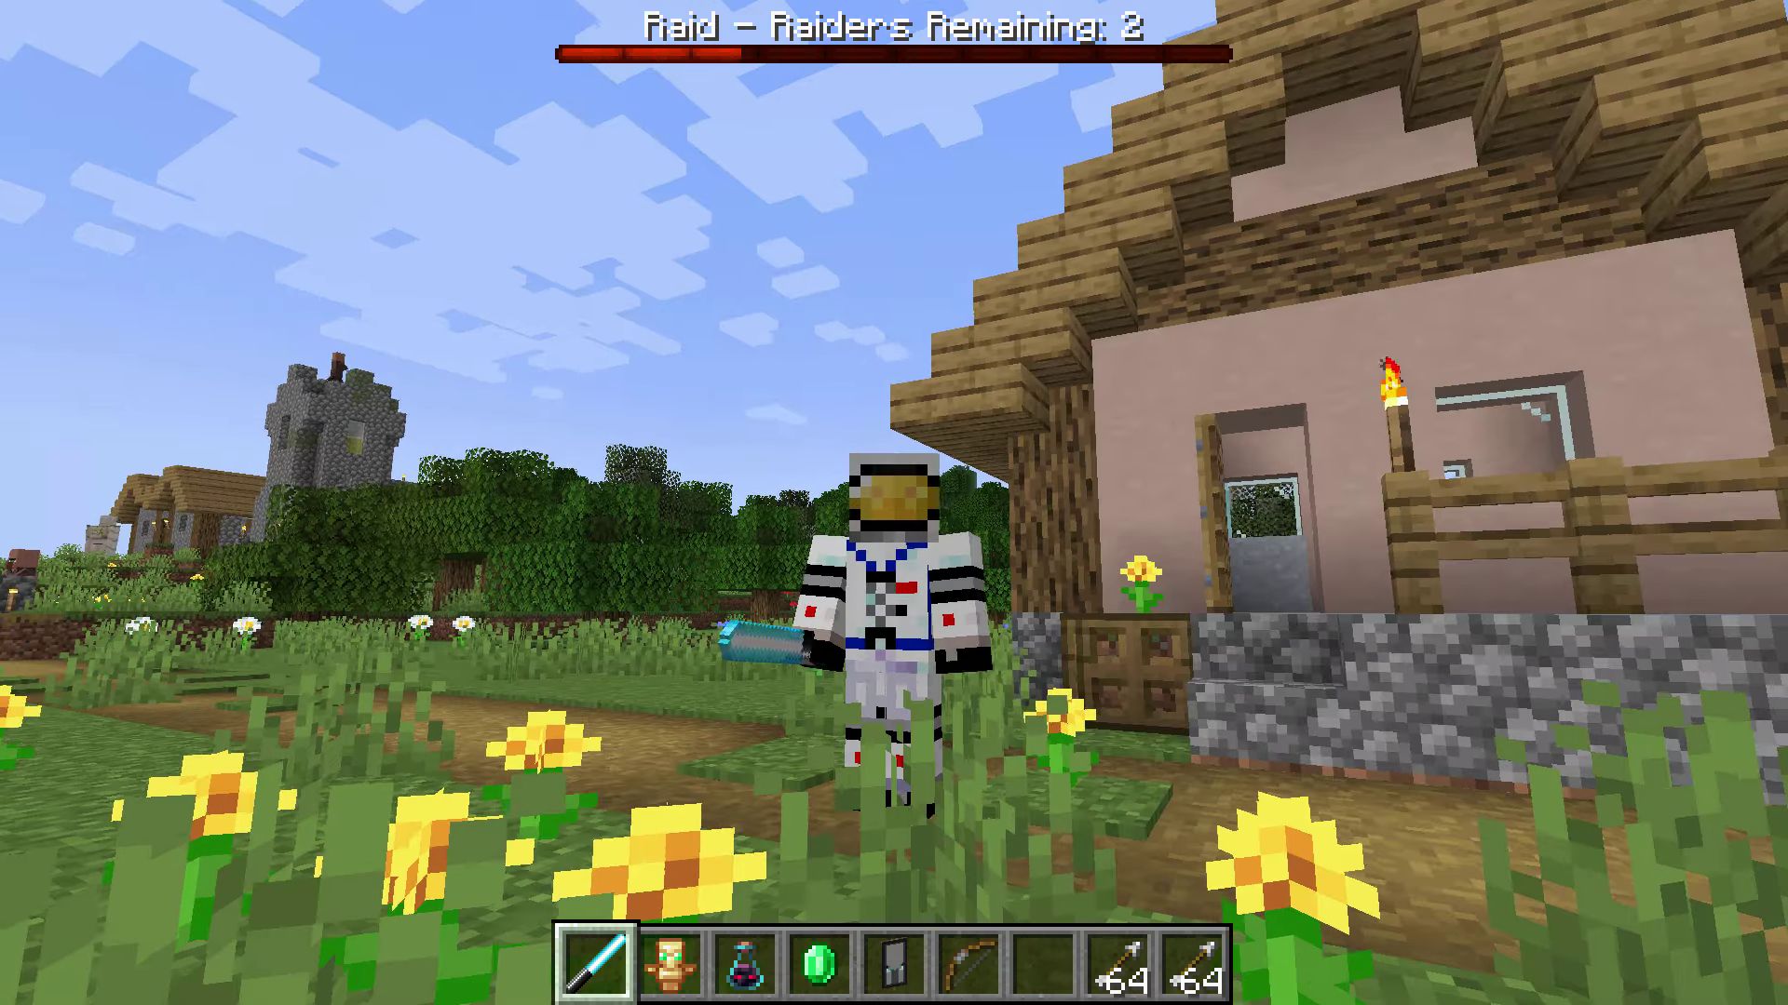
key(w)
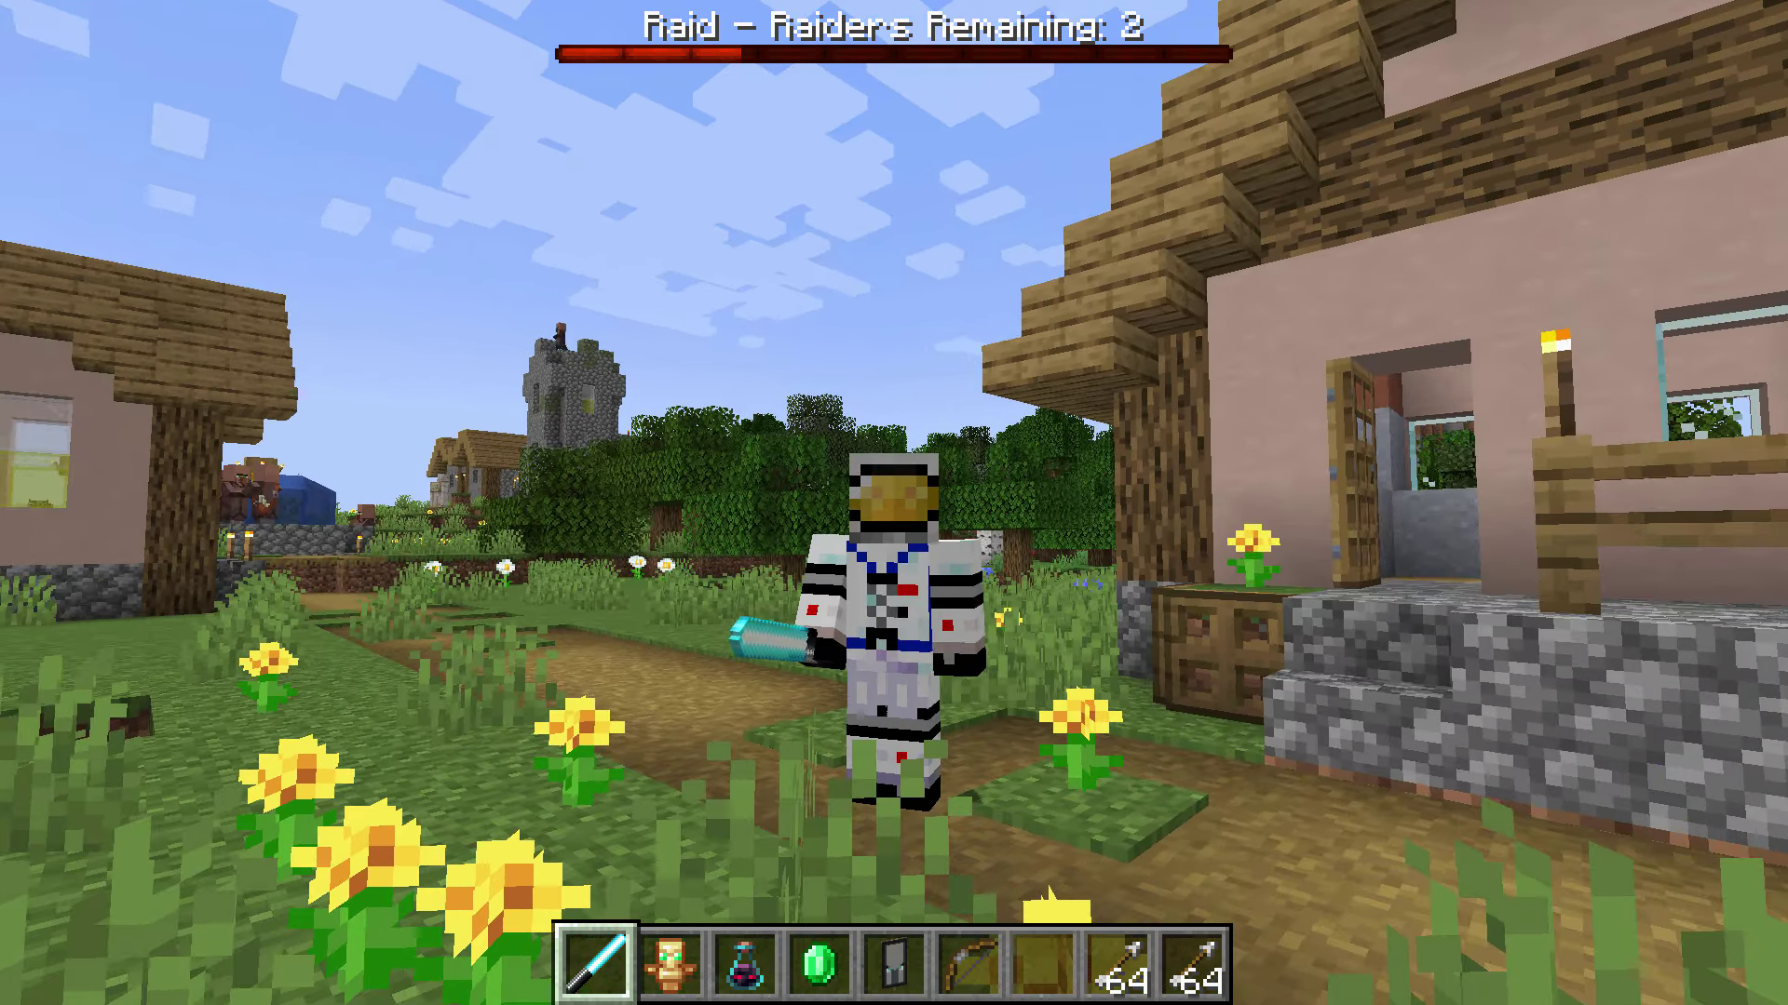
key(w)
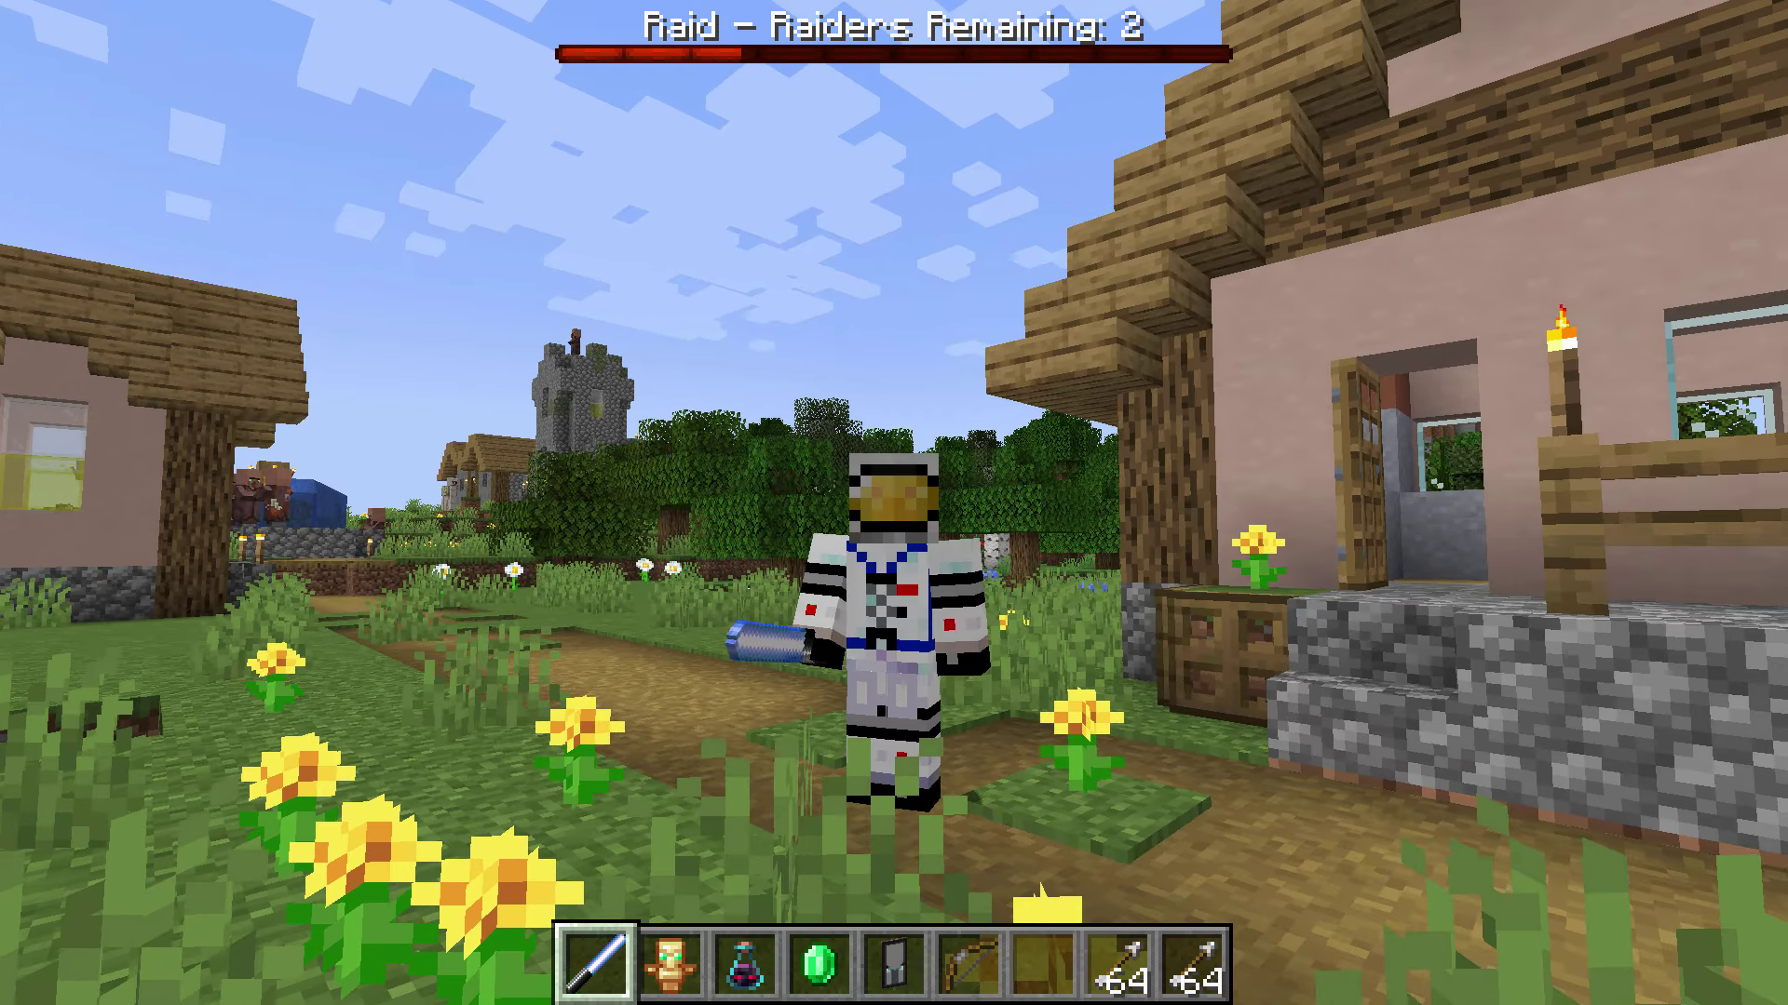
key(w)
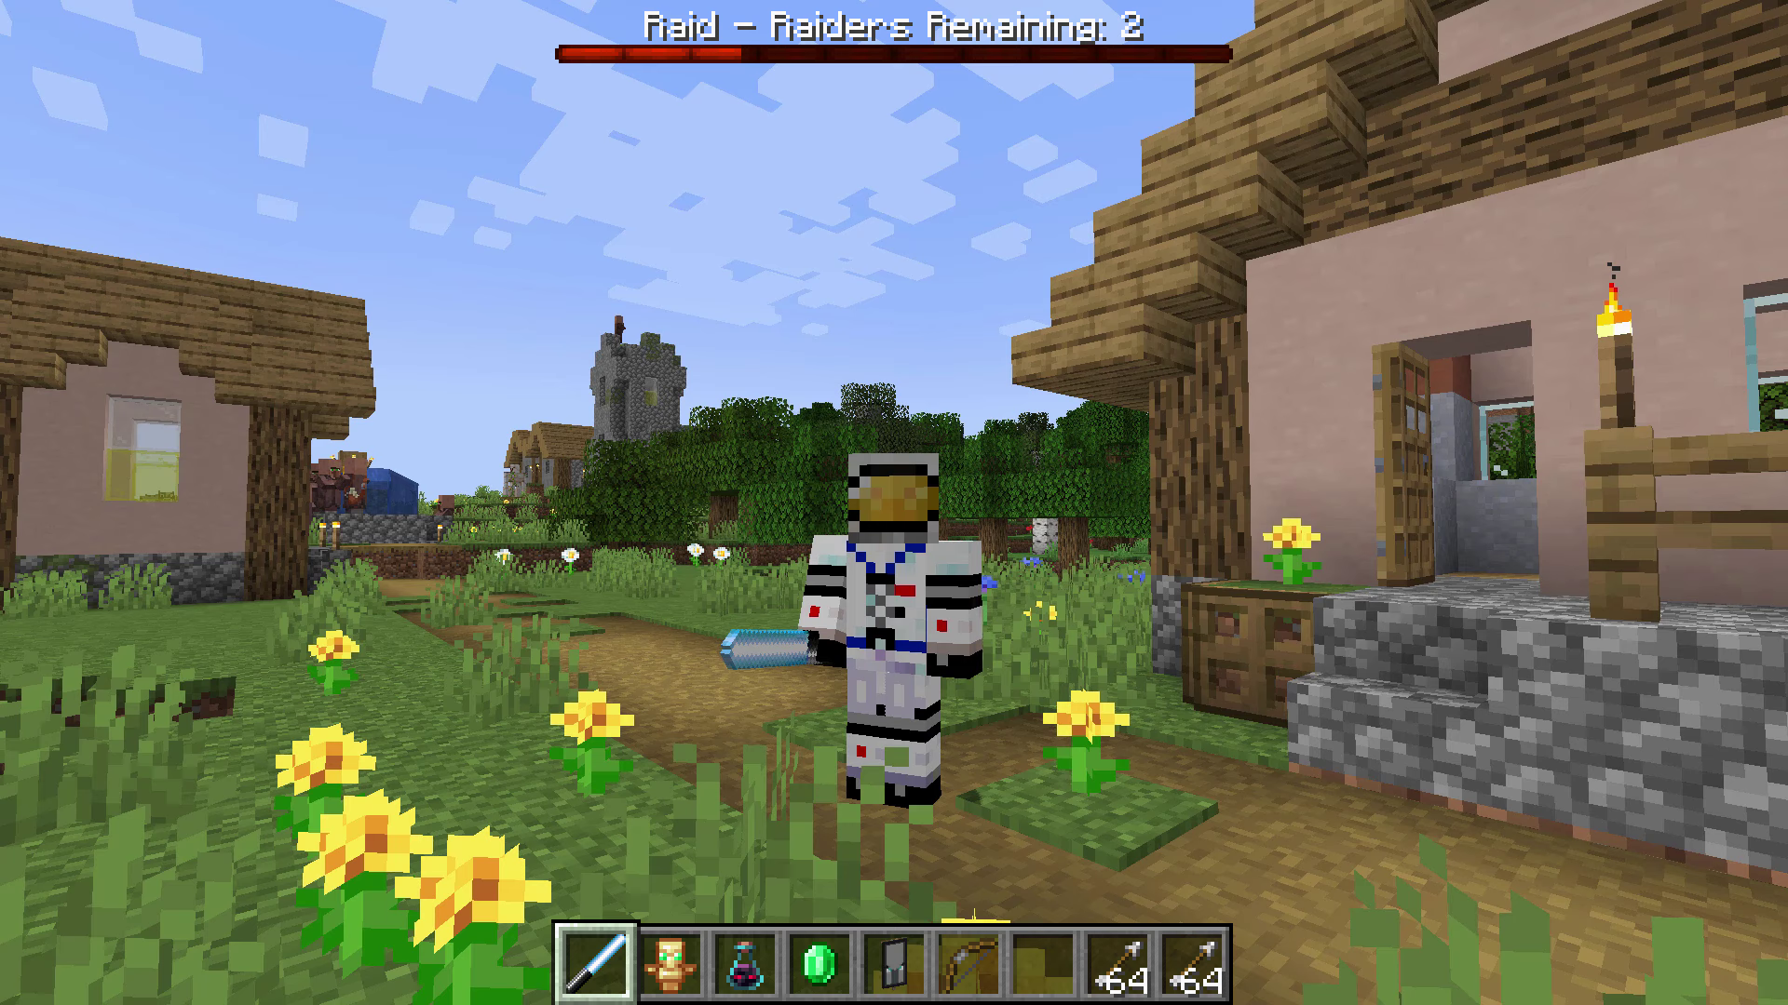